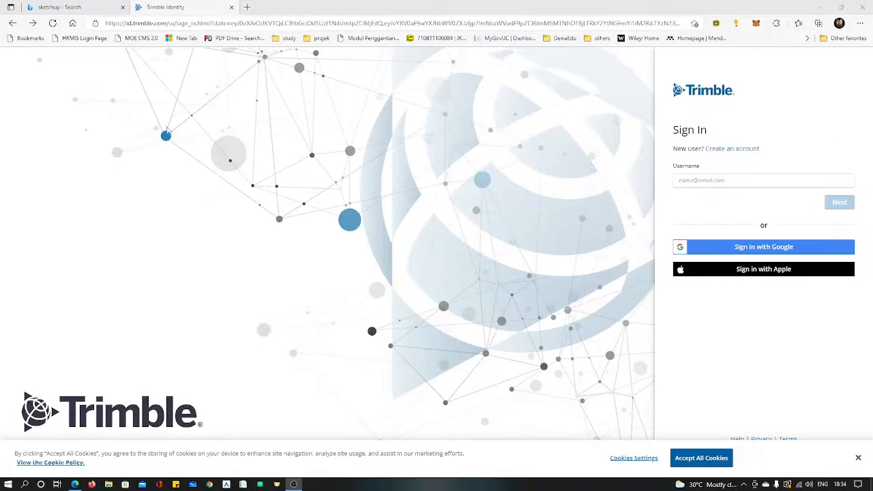
- Sign in to the Trimble account with Google, choosing the second listed Google account
click(91, 9)
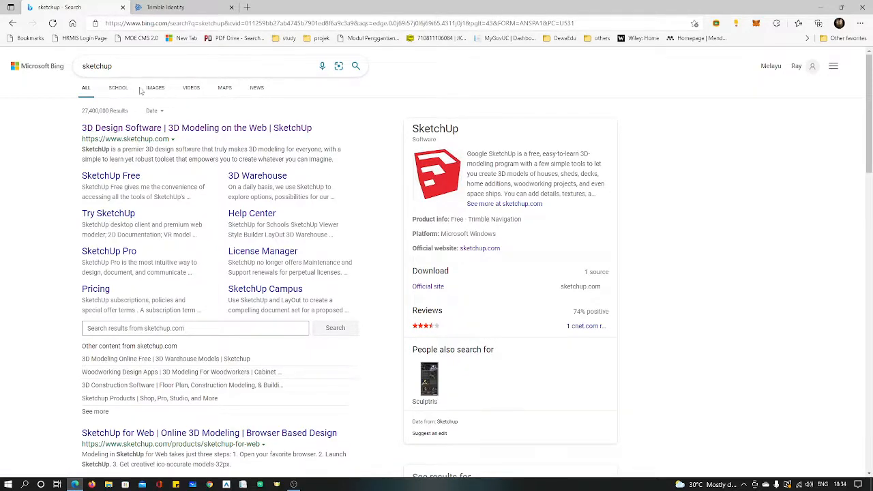
click(159, 8)
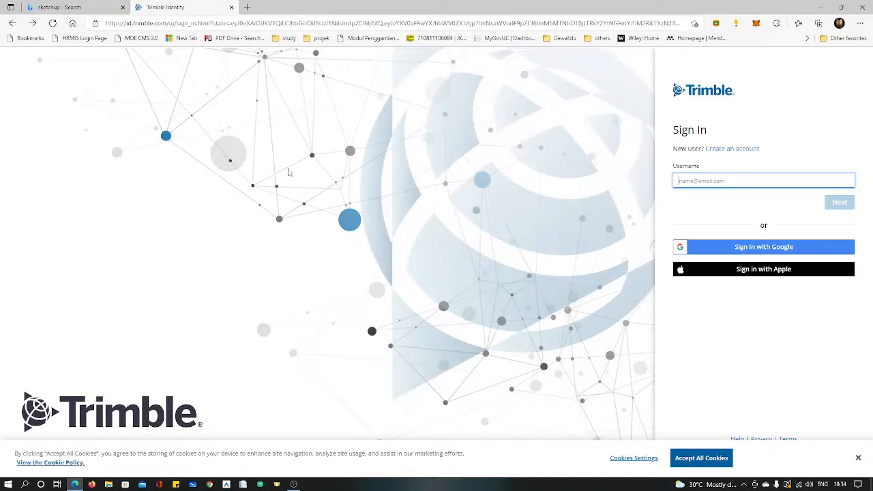
click(744, 252)
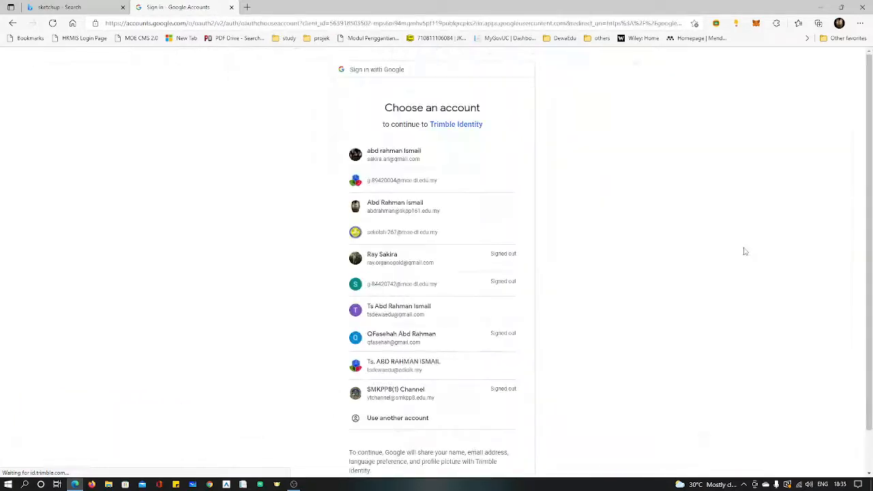
click(411, 186)
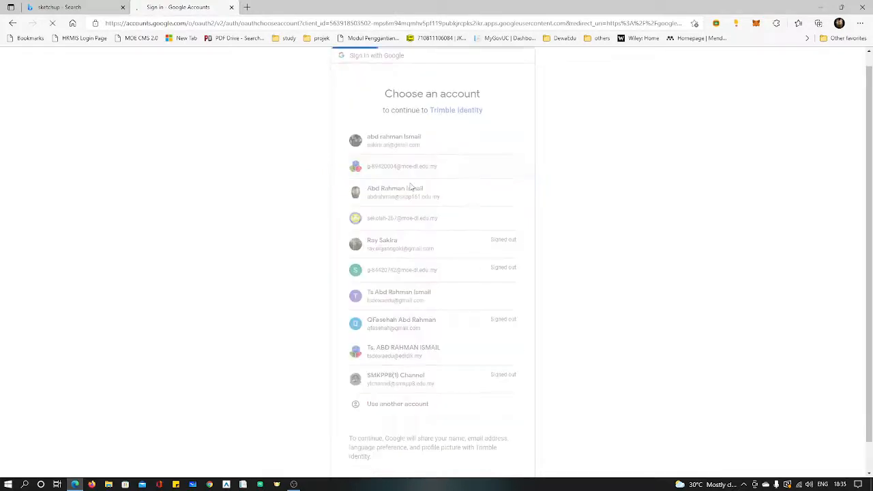
- Switch to Mouse Highlight, set the mouse highlight colour to pinkish red, and put its window away
click(276, 486)
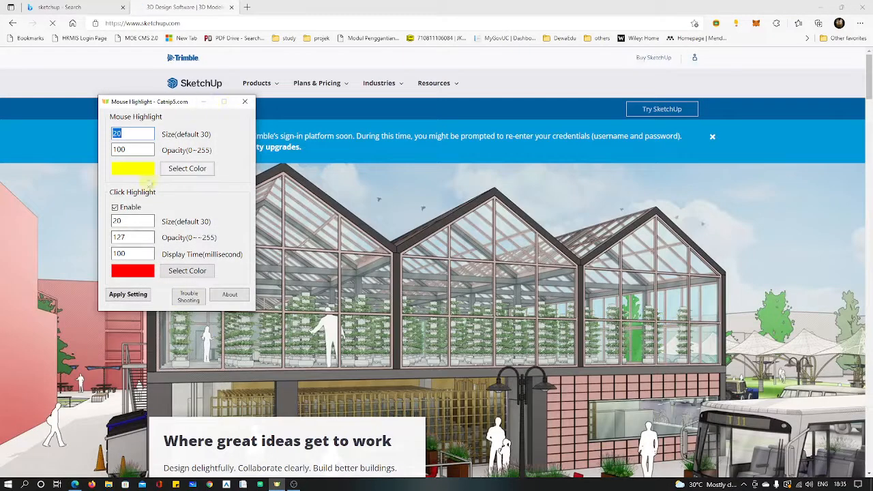
click(179, 170)
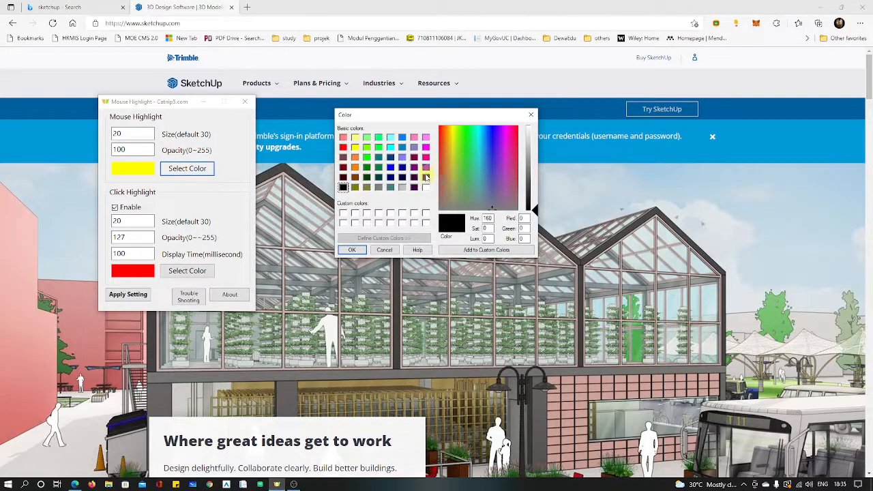
click(425, 158)
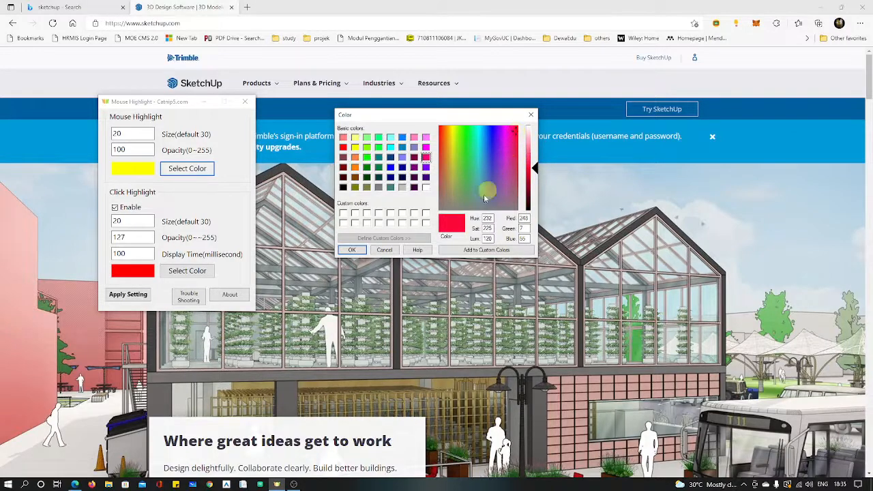
click(354, 249)
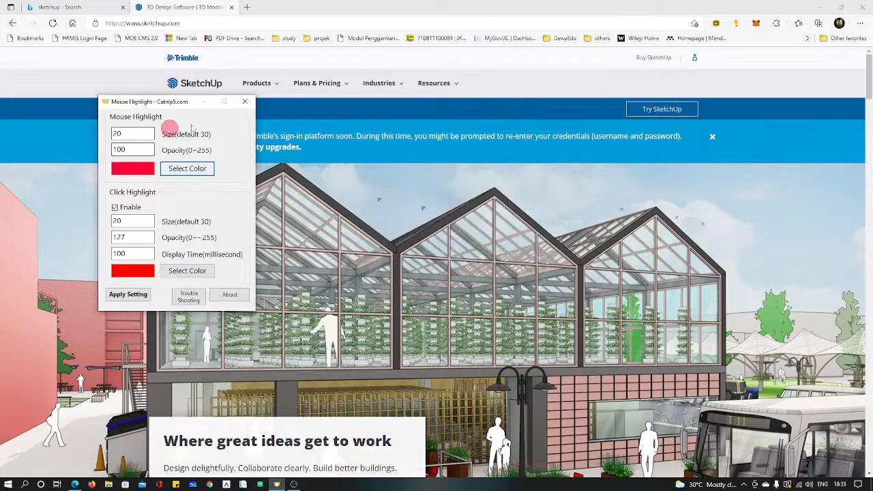
click(224, 101)
- Open My Apps for the signed-in account from the SketchUp website
scroll(376, 203, down, 5)
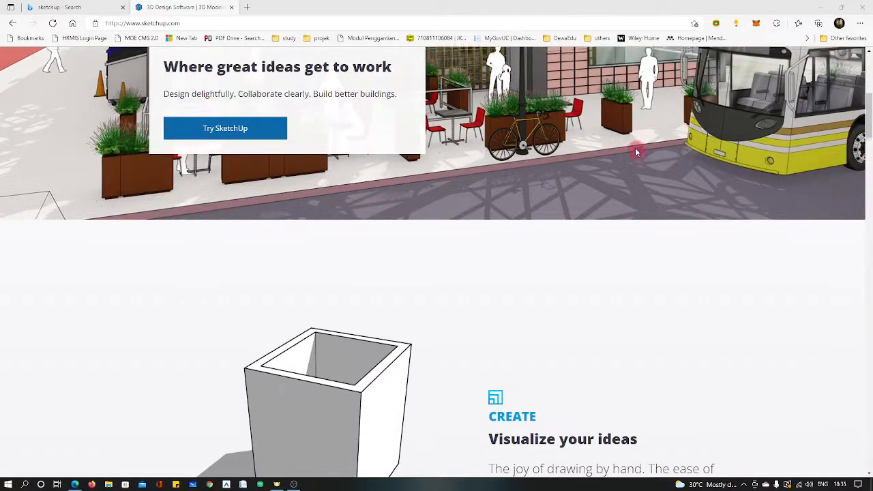
scroll(631, 149, up, 5)
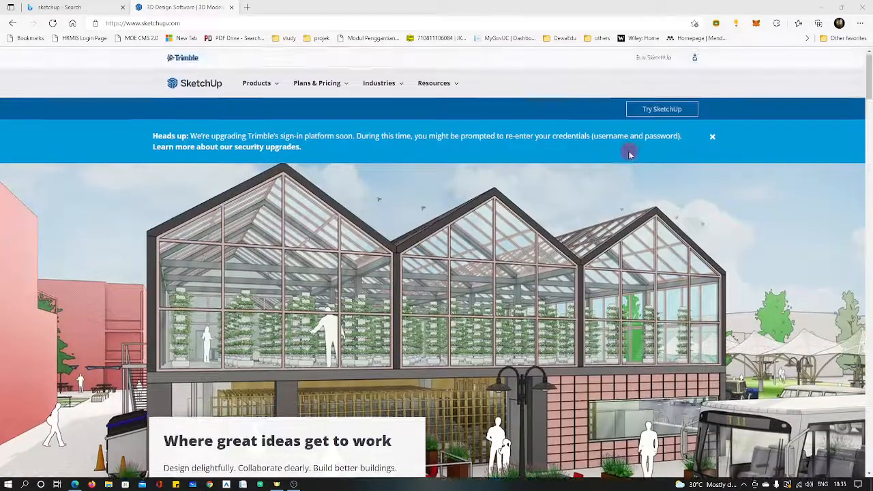
click(694, 59)
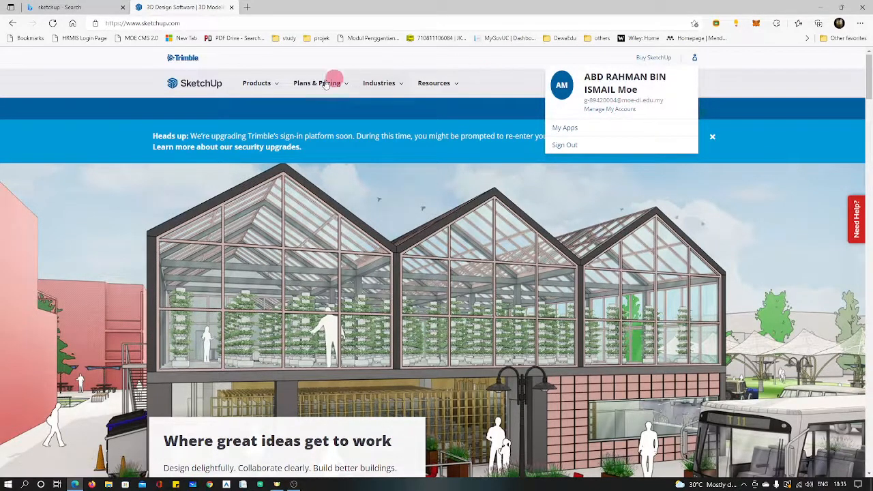
click(565, 132)
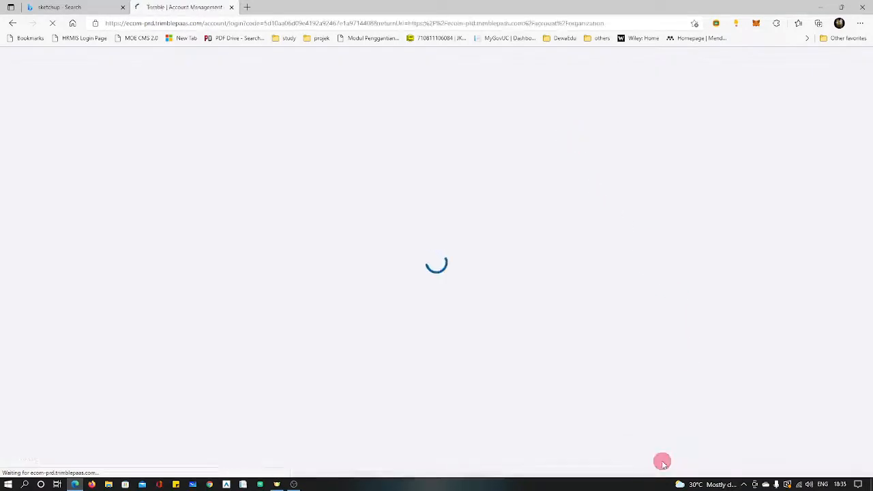
click(660, 463)
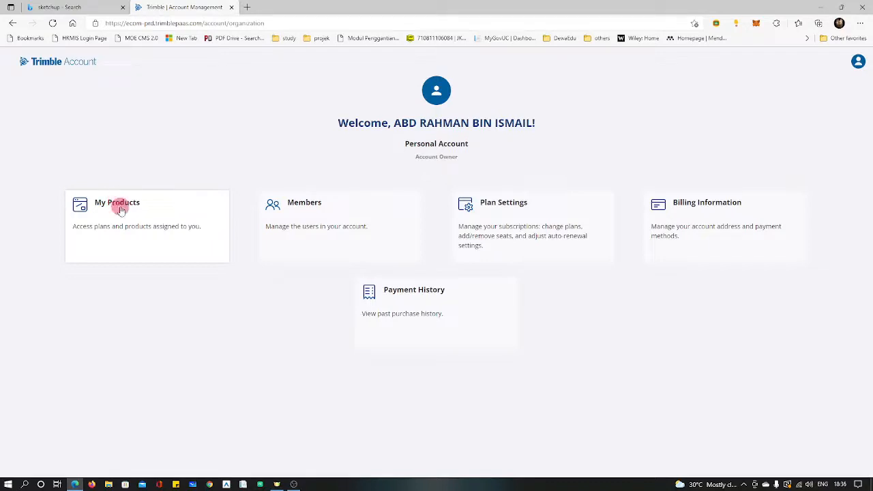
- Show the applications included with SketchUp Free under My Products and launch SketchUp for Web (freemium)
click(122, 209)
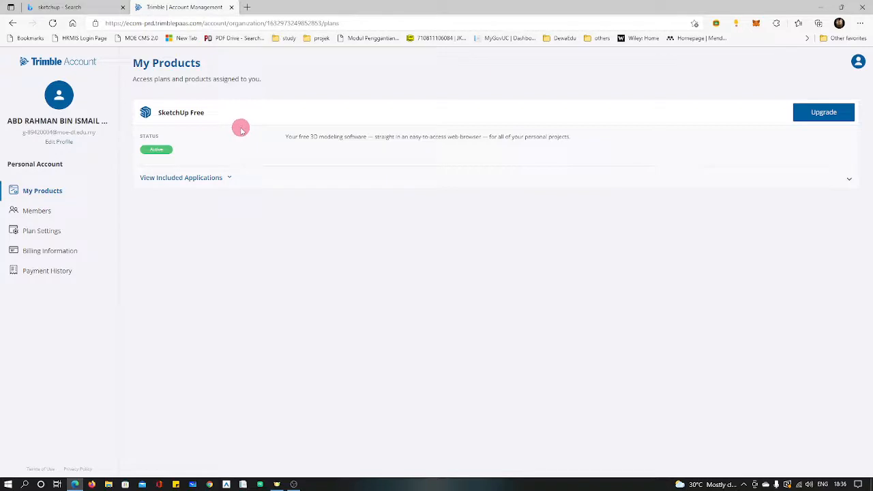
click(230, 181)
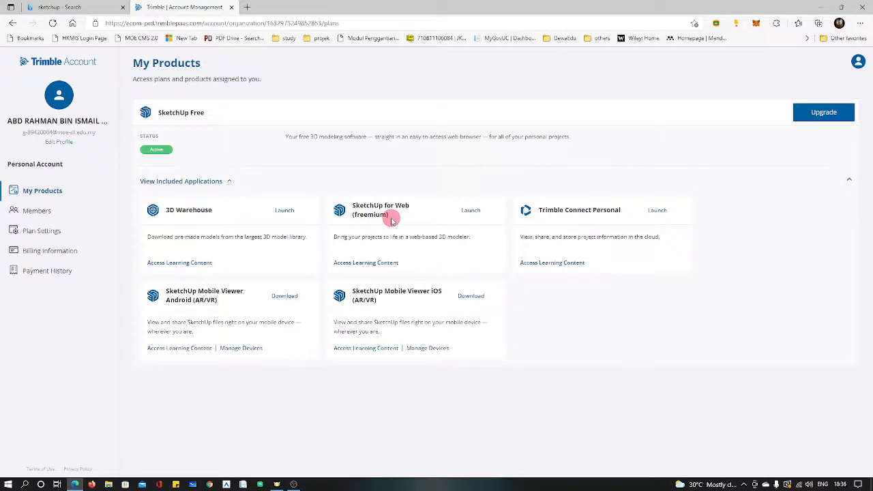
click(470, 211)
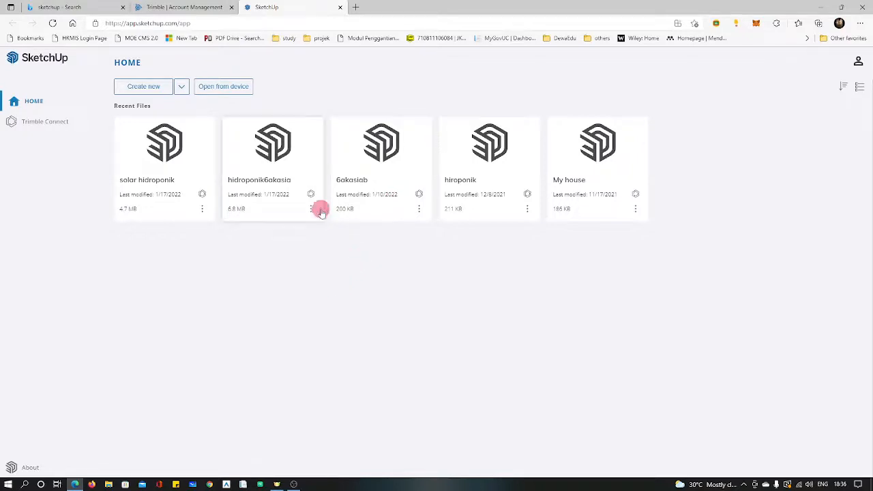
- Search the web for "teks tahun 6 rbt" in a new browser tab and open the first Buku Teks RBT Tahun 6 KSSR result
click(355, 7)
click(357, 24)
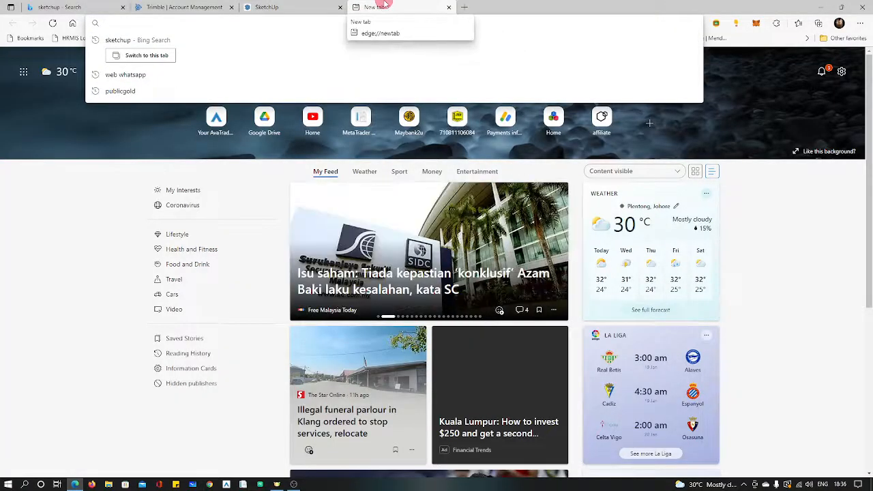
text(teks tahun)
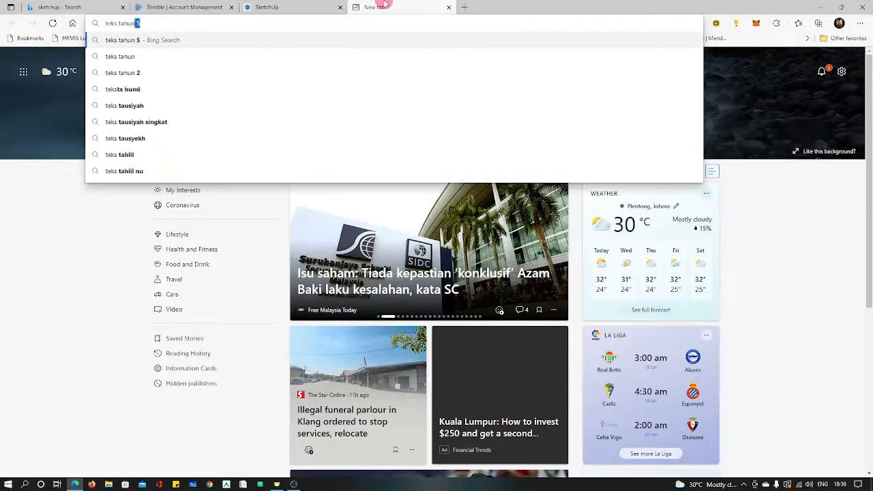
text( 6 r)
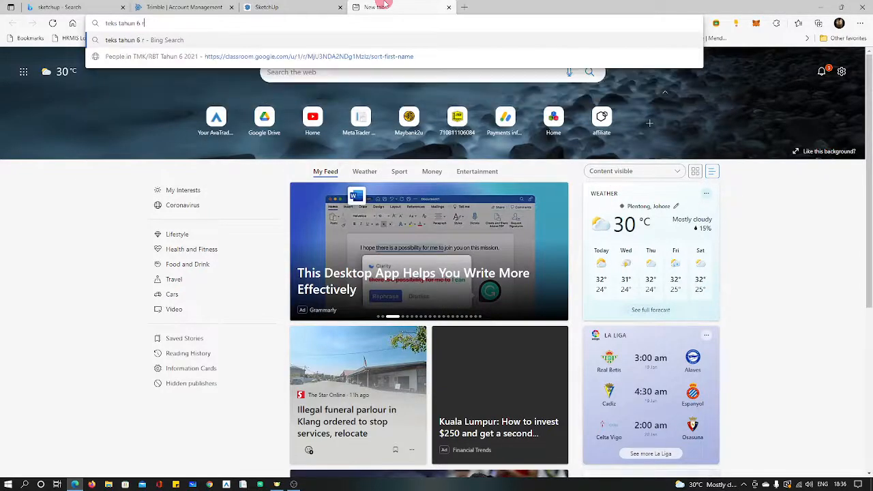
text(bt)
key(Return)
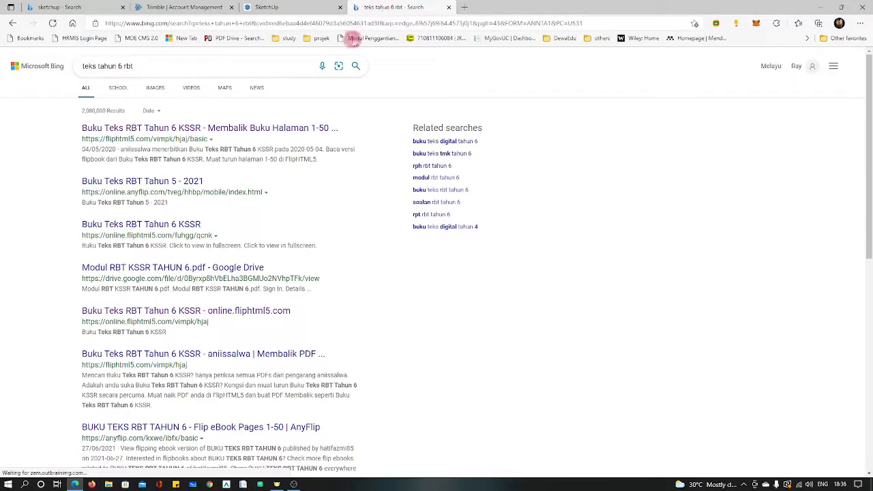
click(263, 128)
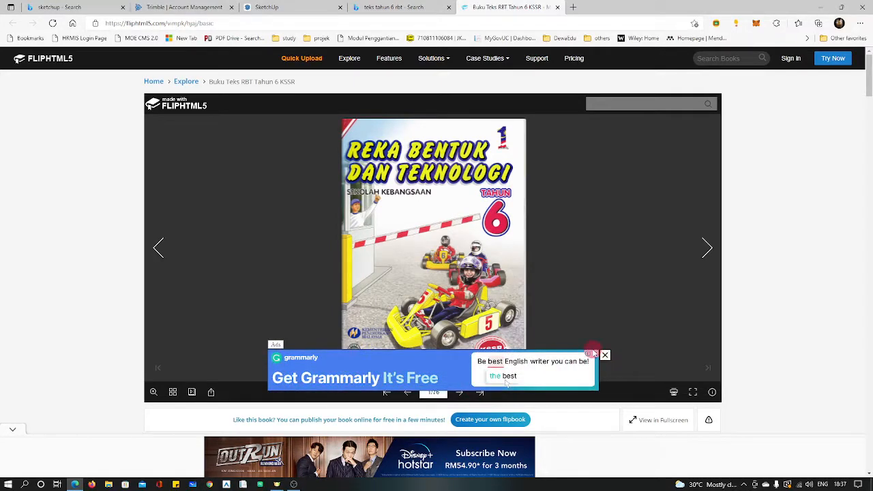
- Dismiss the advert over the flipbook and page through the textbook to the electromechanical project sketches on pages 18-19
click(596, 355)
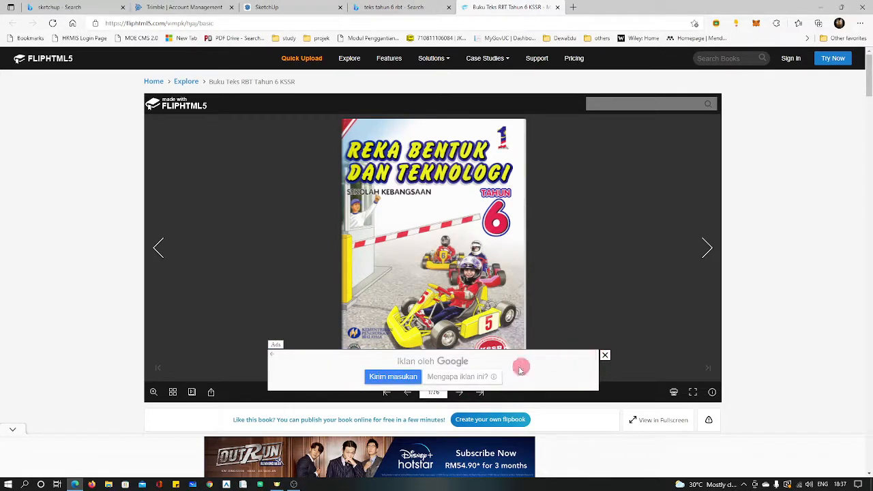
click(606, 356)
click(463, 393)
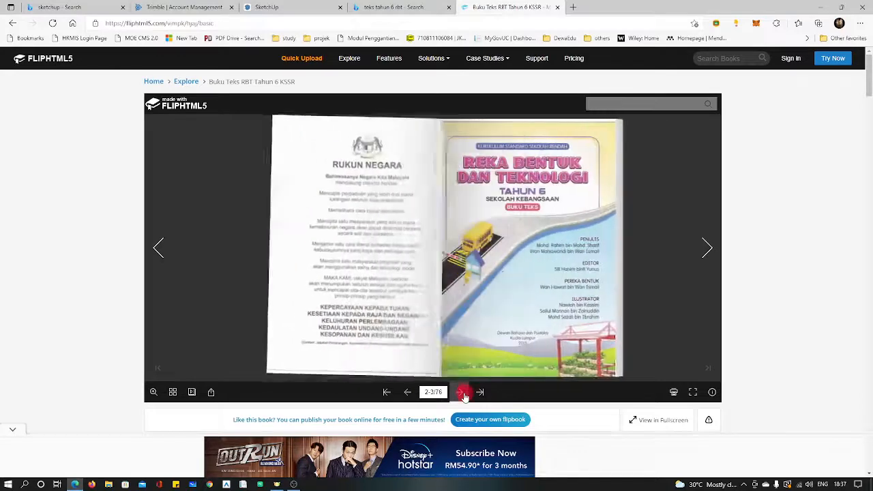
click(463, 393)
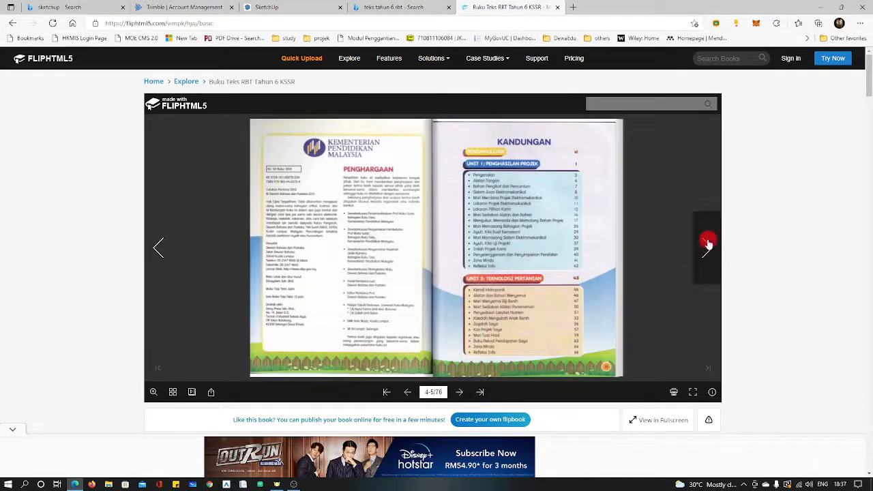
click(707, 243)
click(708, 243)
click(708, 244)
click(707, 243)
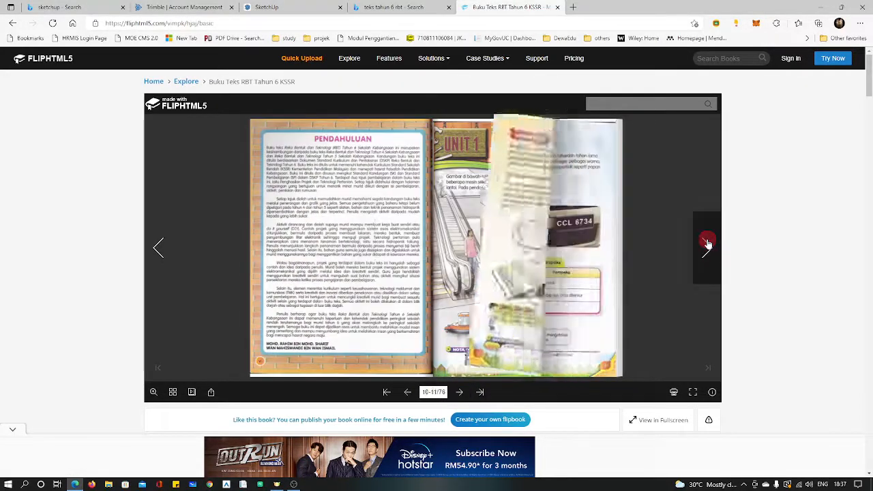
click(707, 244)
click(707, 244)
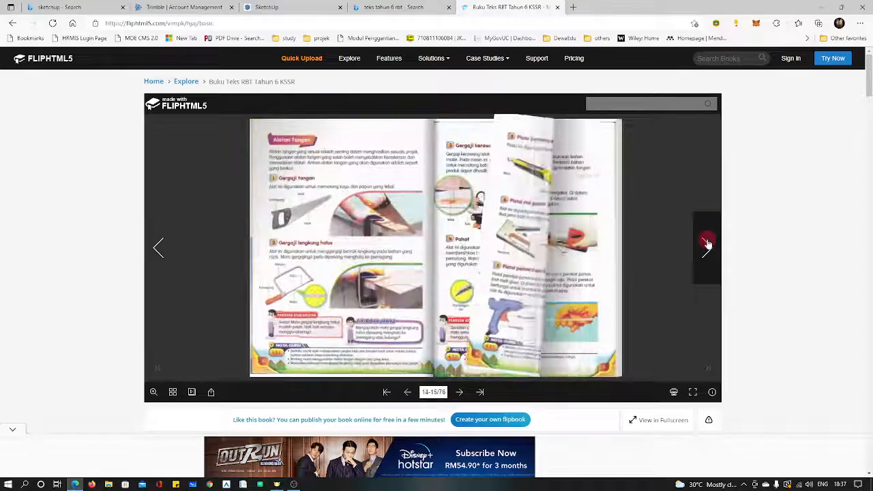
click(707, 243)
click(707, 244)
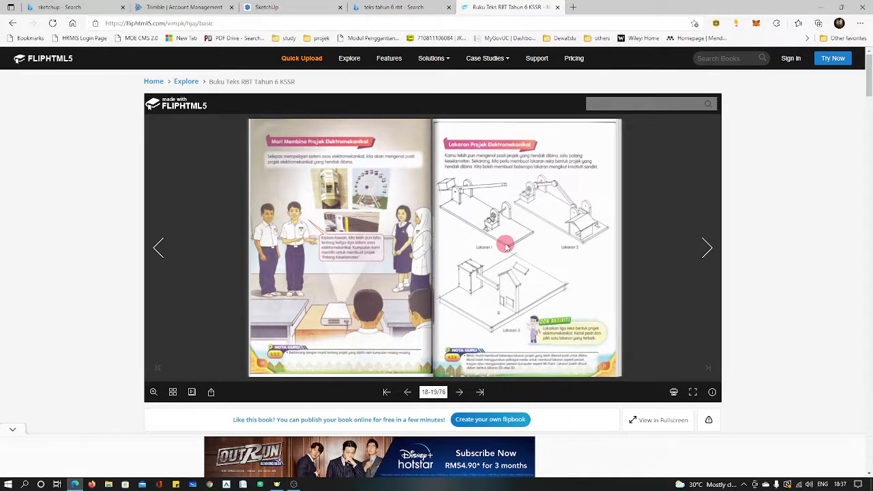
click(707, 251)
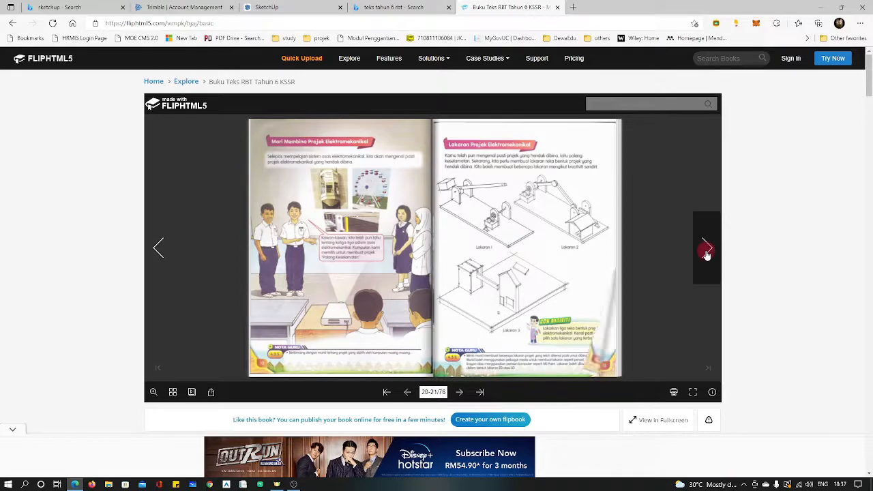
click(167, 251)
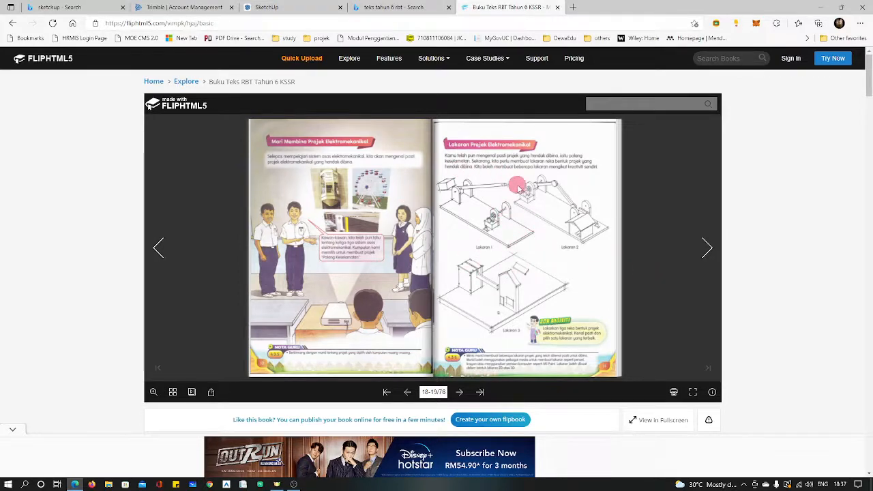
- Return to SketchUp, open the recent file solar hidroponik, and orbit the model to examine the plant rack structure
click(396, 8)
click(317, 7)
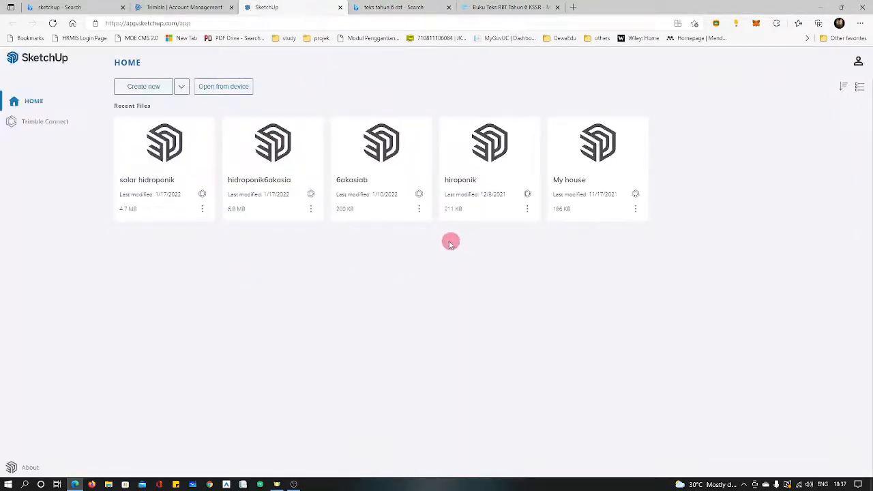
click(167, 154)
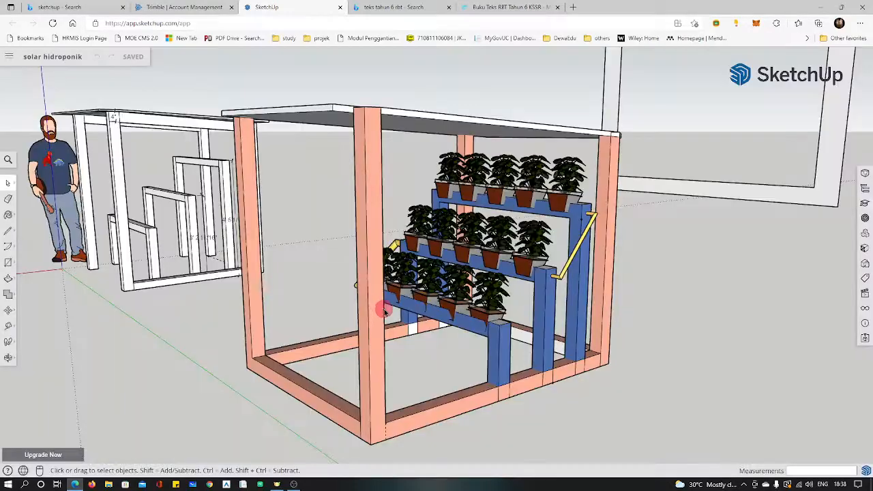
click(8, 357)
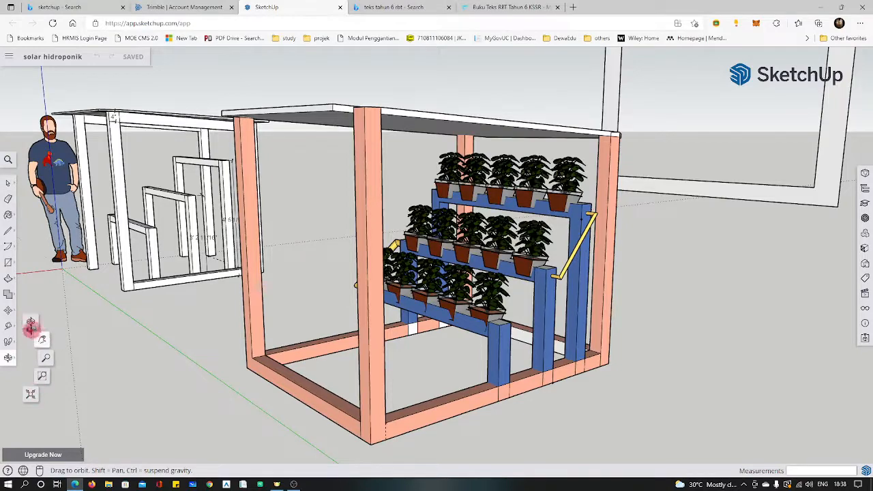
click(30, 323)
drag(293, 405, 234, 424)
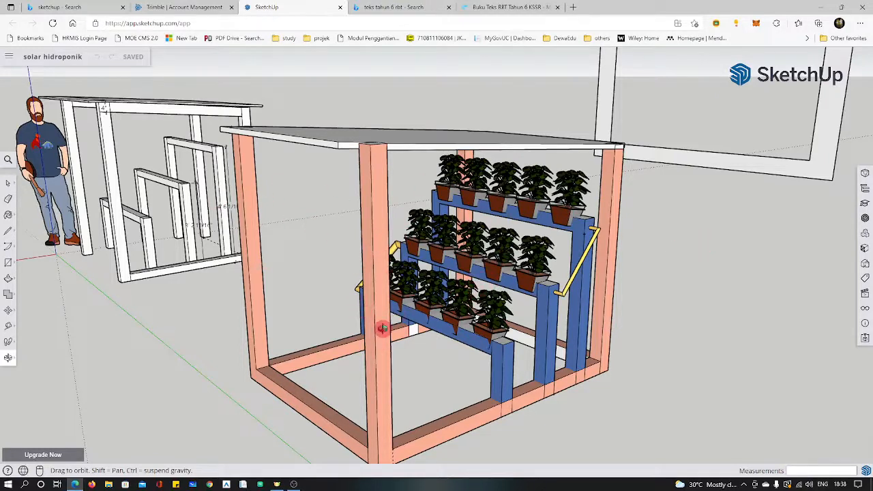
- Leave the model for the SketchUp home page and switch back to the textbook's Lakaran Projek Elektromekanikal page
click(9, 62)
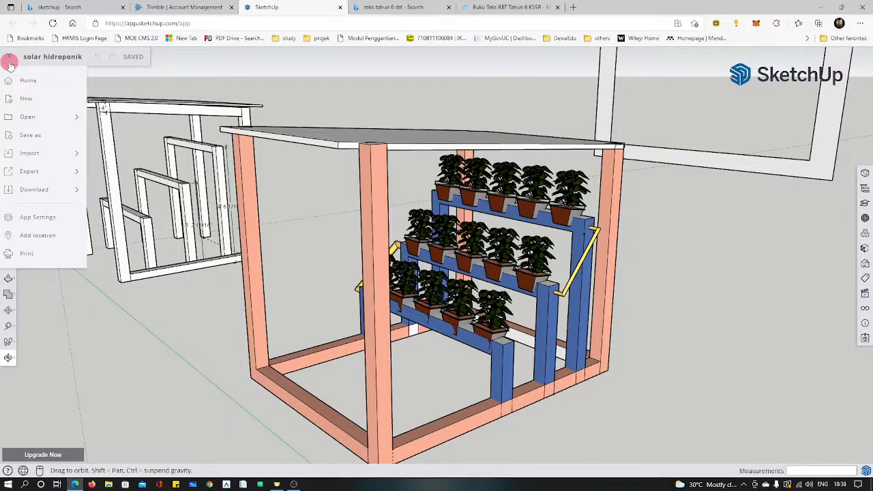
click(15, 80)
click(508, 8)
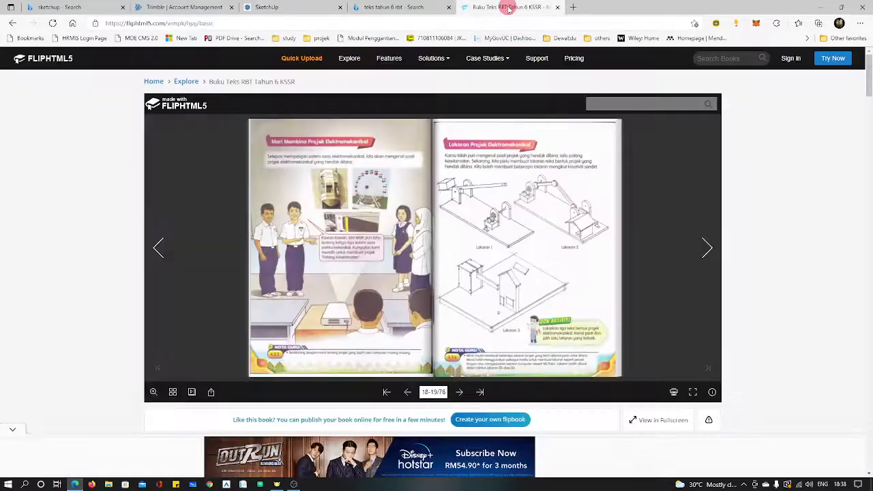
- Search the web for "rumah hidroponik" and open the image result showing a white tiered hydroponic pipe rack
click(408, 7)
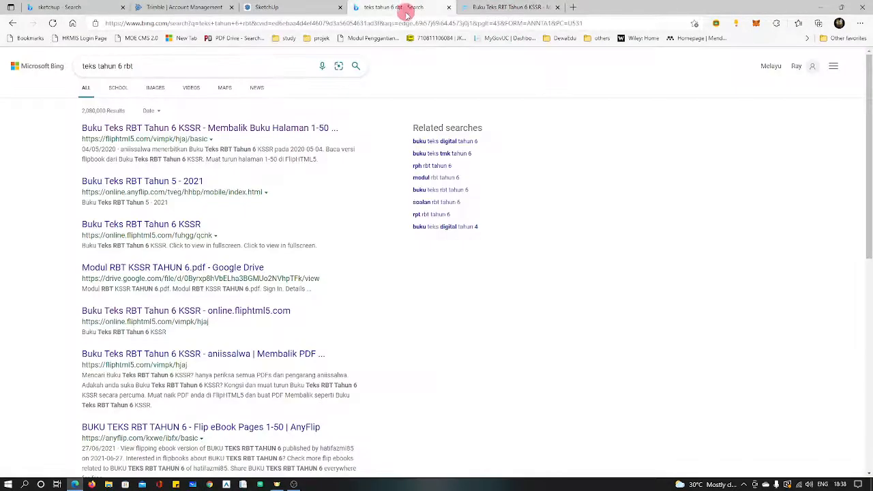
click(252, 66)
scroll(252, 66, down, 8)
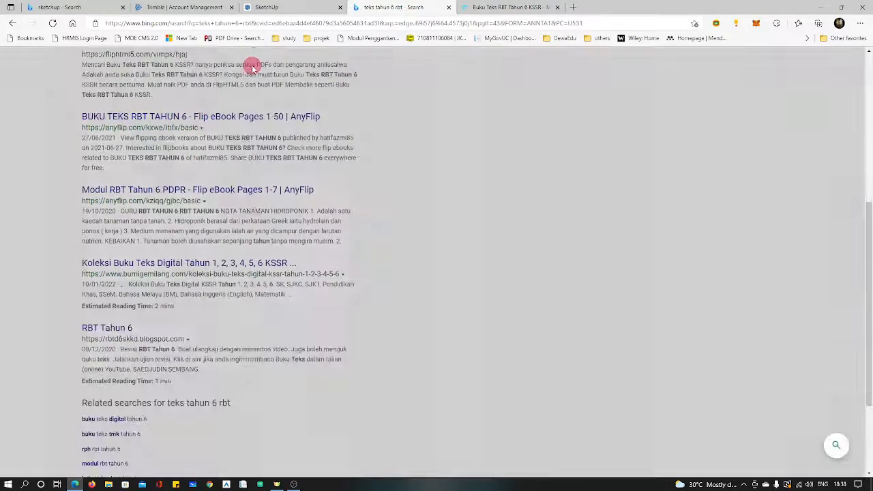
scroll(344, 82, up, 7)
scroll(346, 82, up, 1)
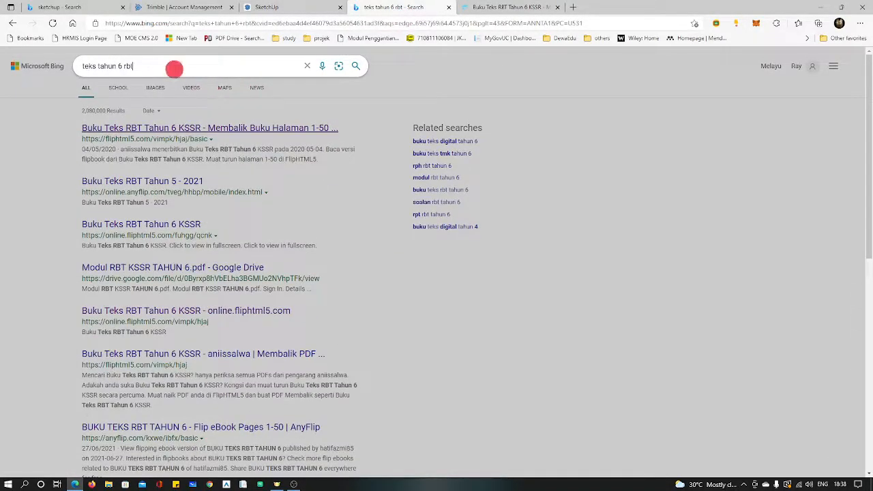
click(174, 68)
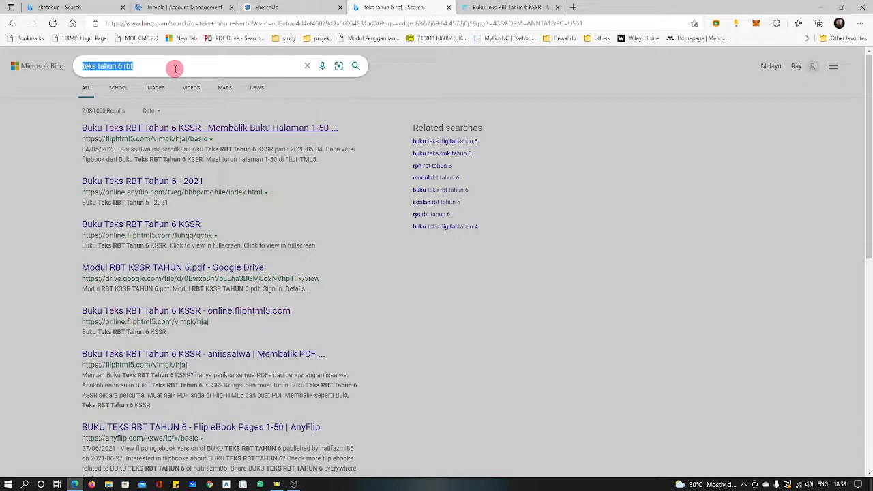
text(rumah h)
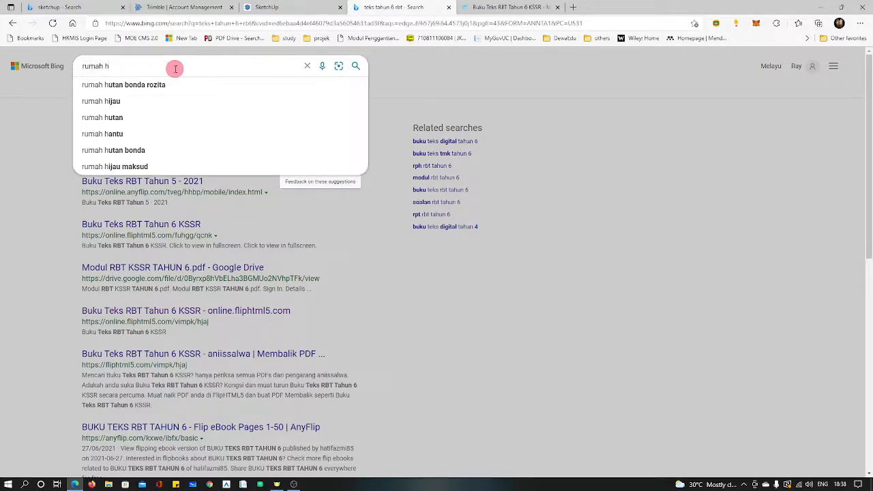
text(idropo)
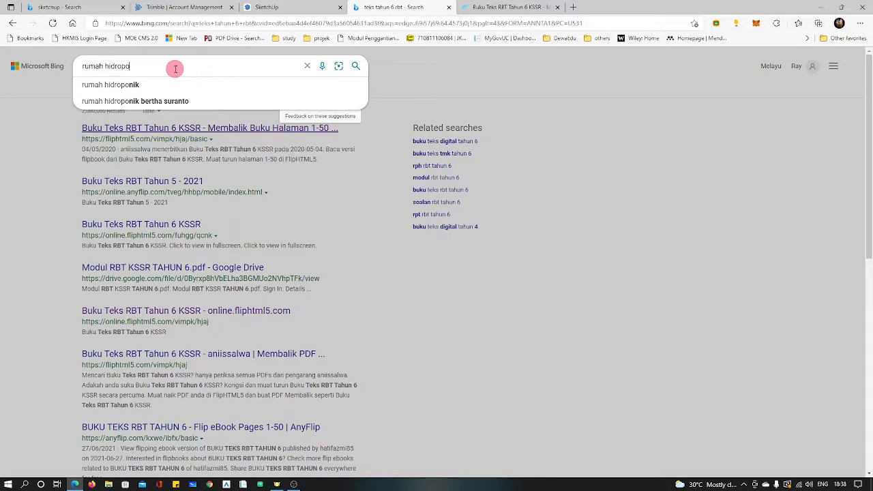
text(nik)
key(Return)
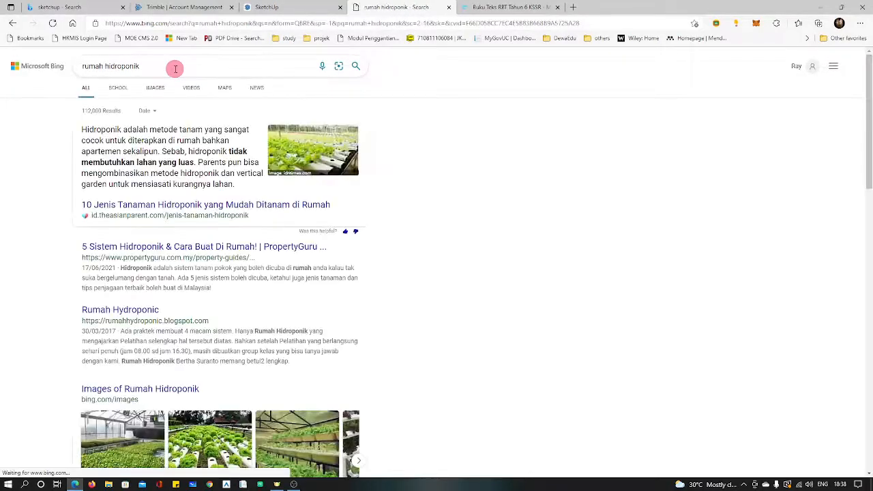
click(161, 89)
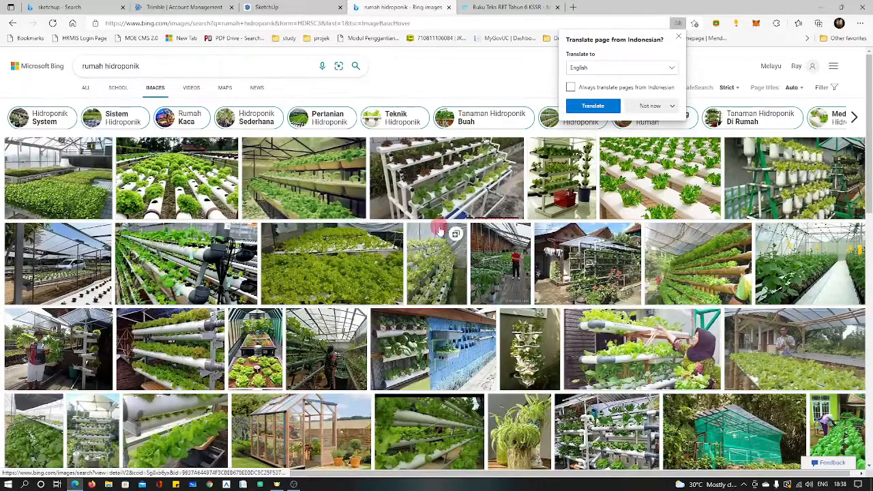
click(434, 178)
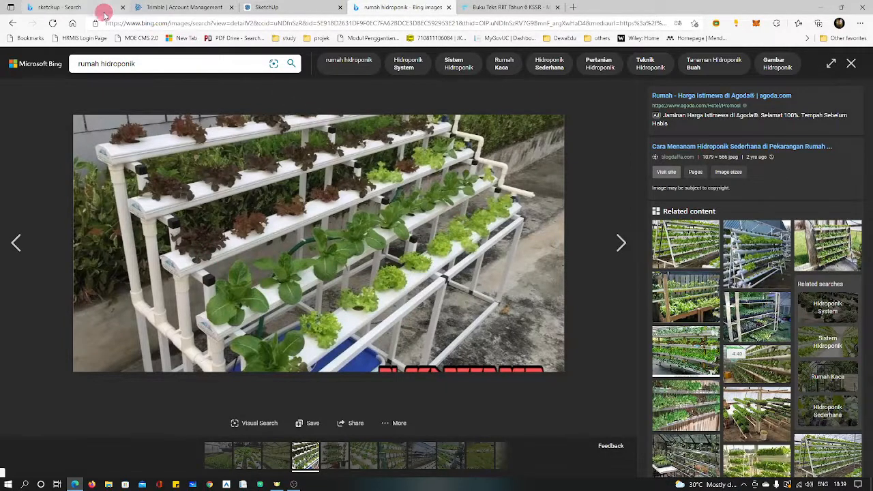
- Launch SketchUp for Web from the Trimble account's products page and create a new model
click(159, 8)
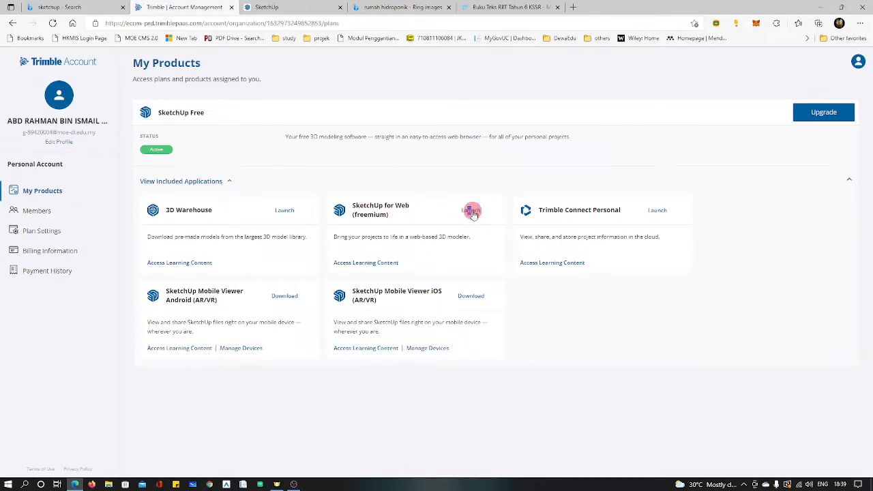
click(472, 211)
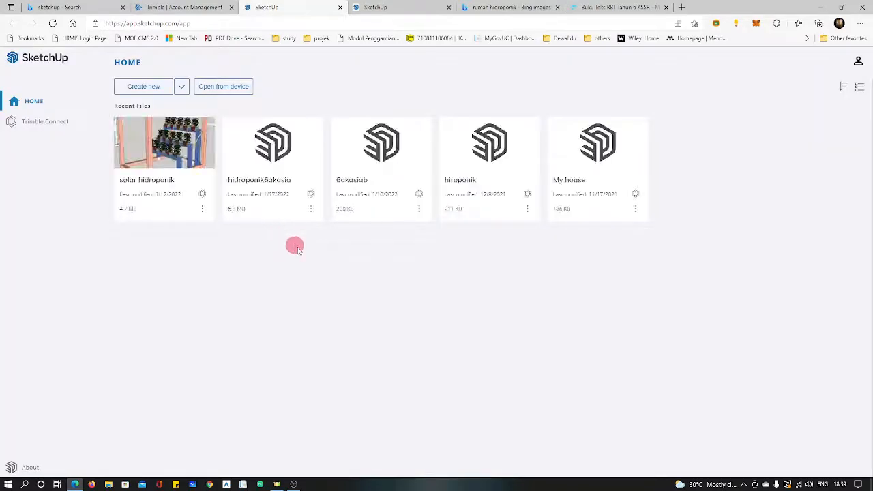
click(145, 87)
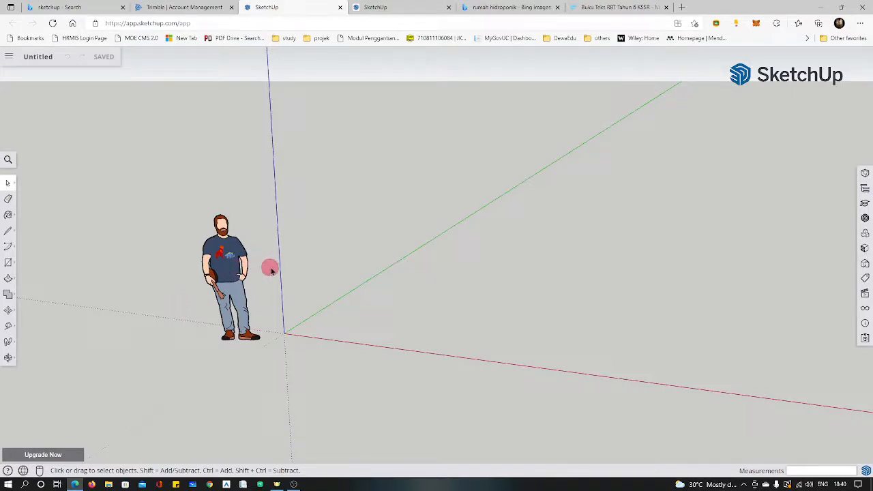
- Orbit the empty model, consult the hydroponic rack reference image, and return to the new model
click(9, 359)
drag(76, 366, 166, 376)
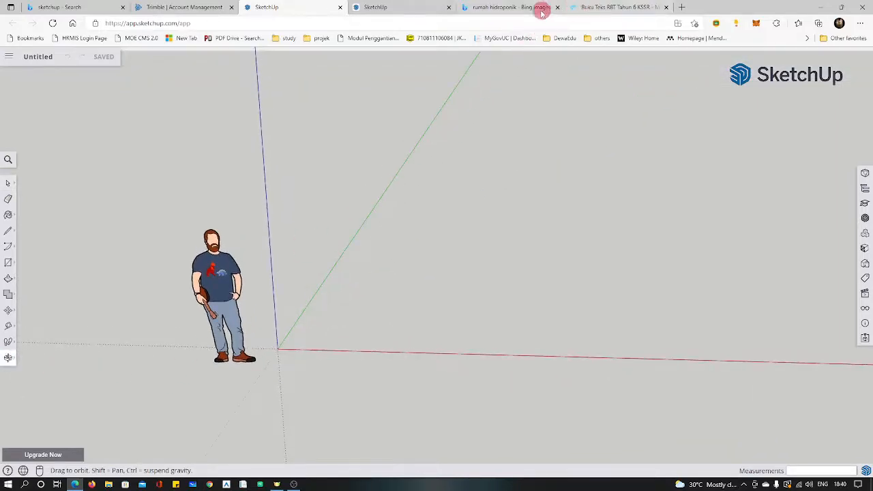
click(518, 7)
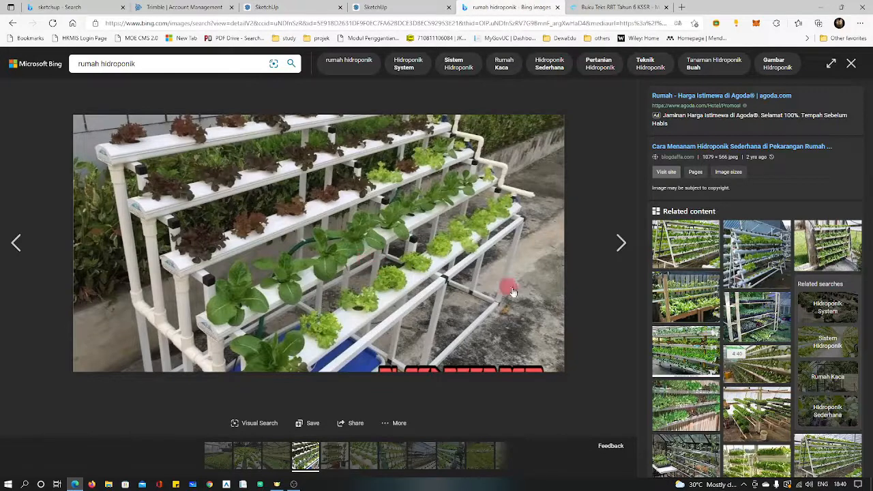
click(204, 8)
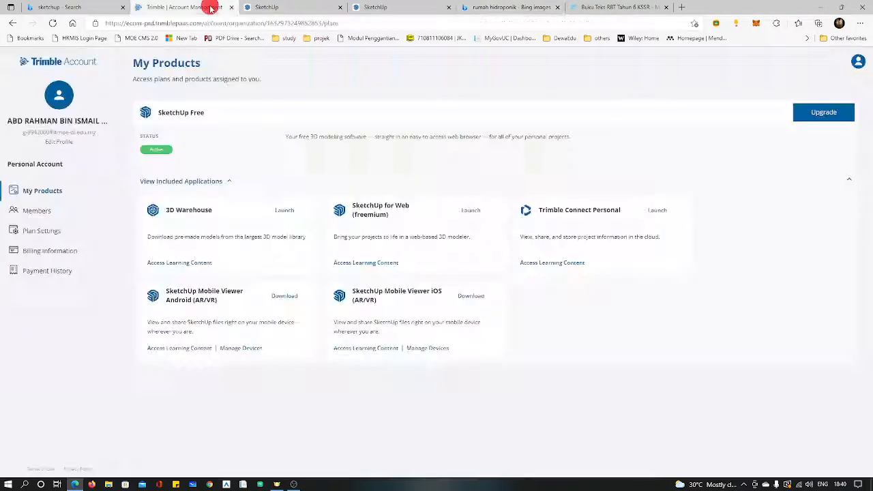
click(290, 7)
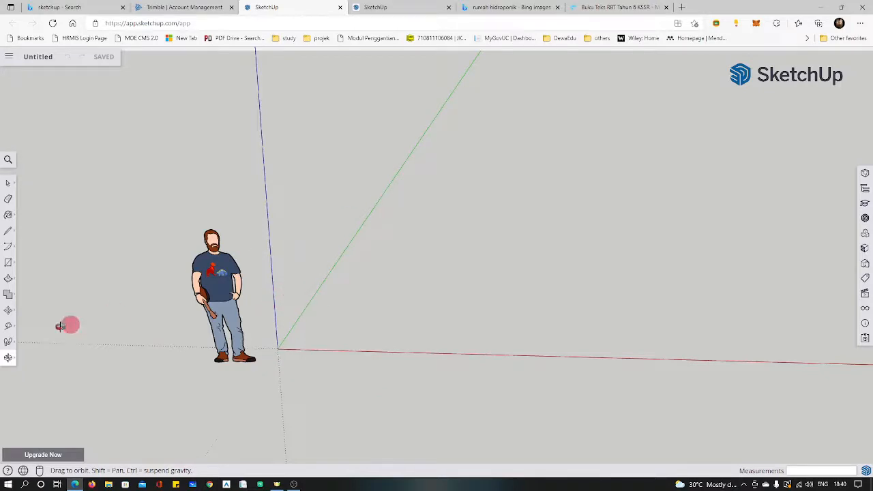
- Place two Tape Measure guides on the ground, one offset 6' from the red axis and one offset 6' from the green axis
click(8, 327)
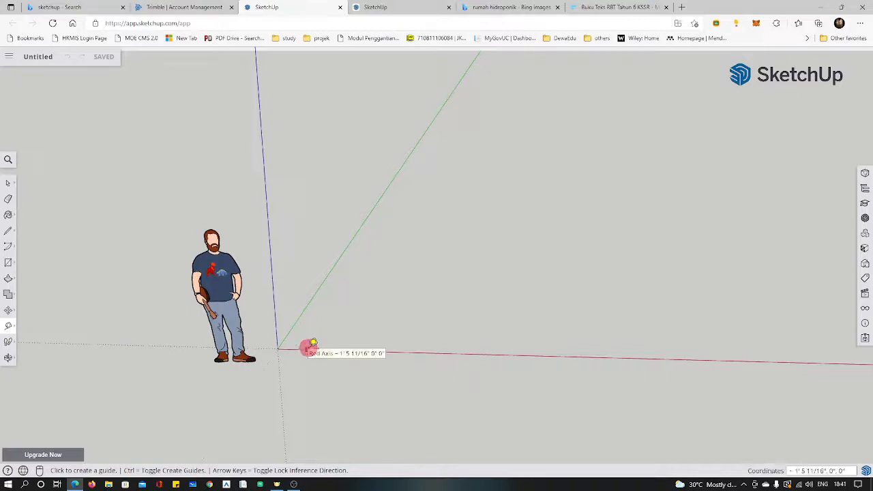
click(306, 350)
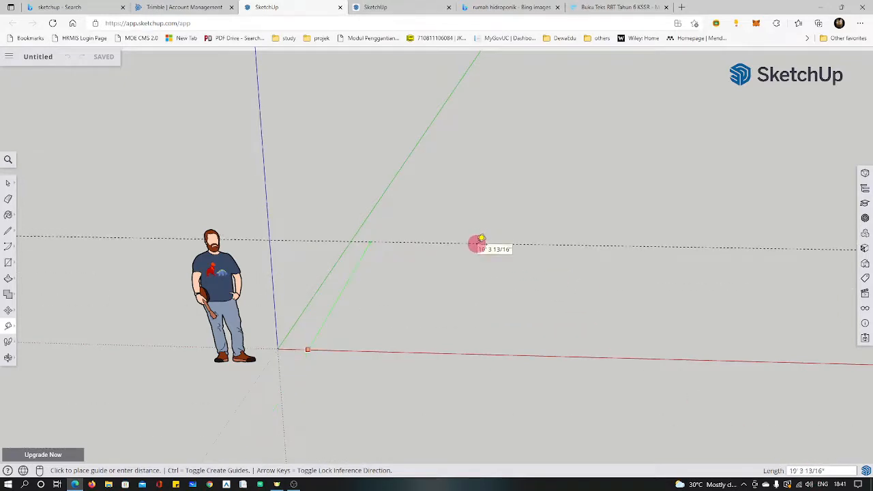
text(6)
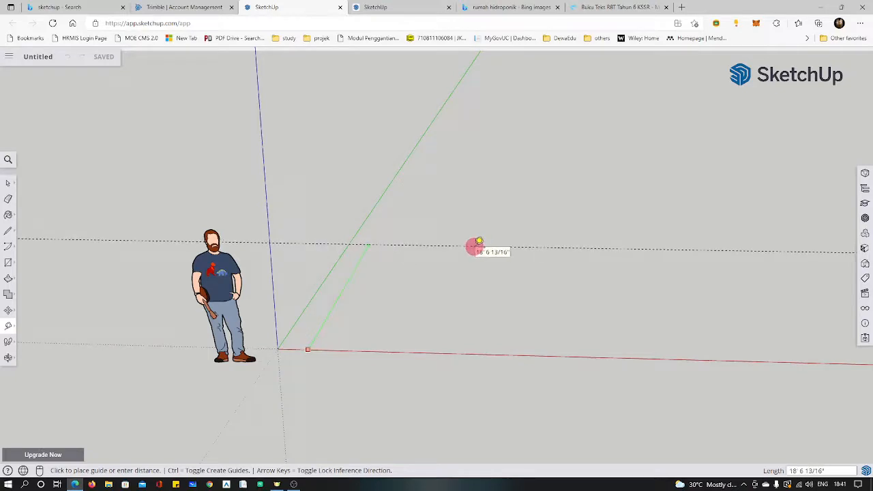
key(Return)
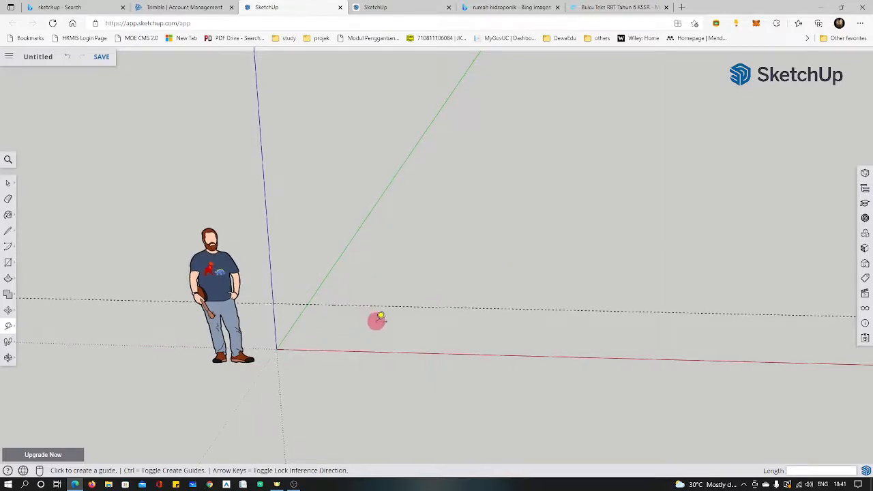
click(322, 283)
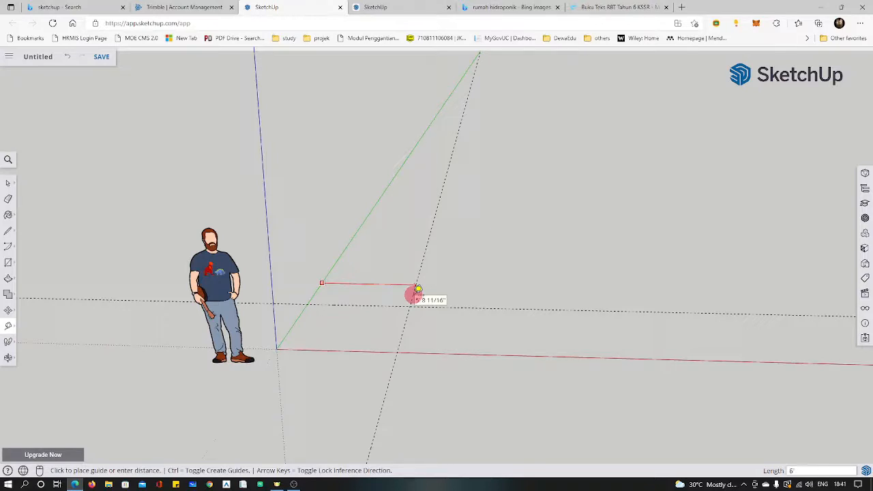
click(418, 290)
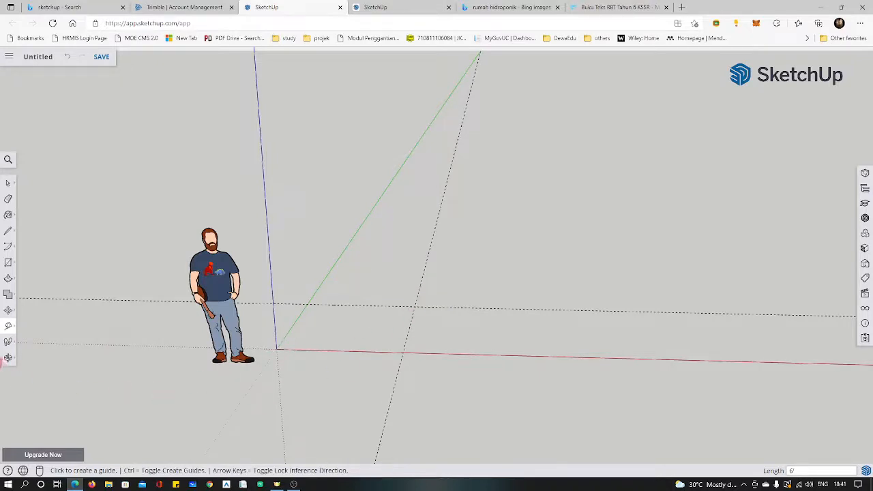
- Draw a 6' by 6' rectangle on the ground from the origin to the intersection of the two guides
click(7, 360)
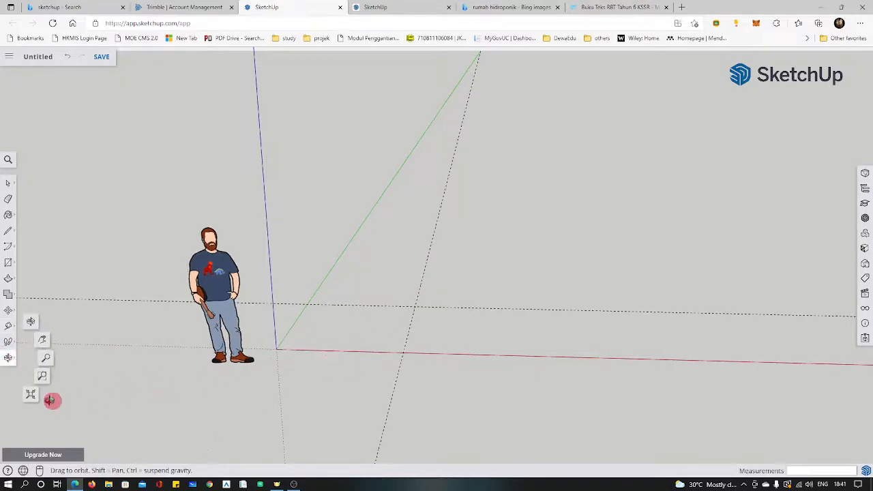
click(42, 355)
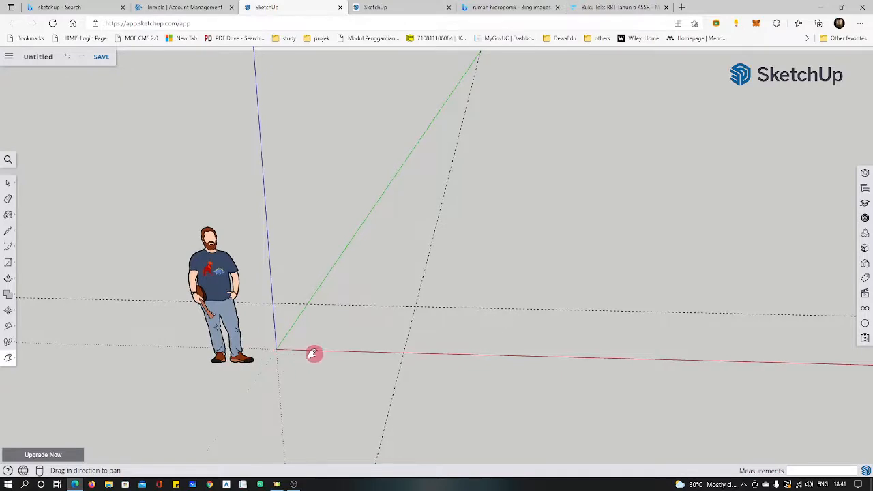
drag(319, 336, 301, 333)
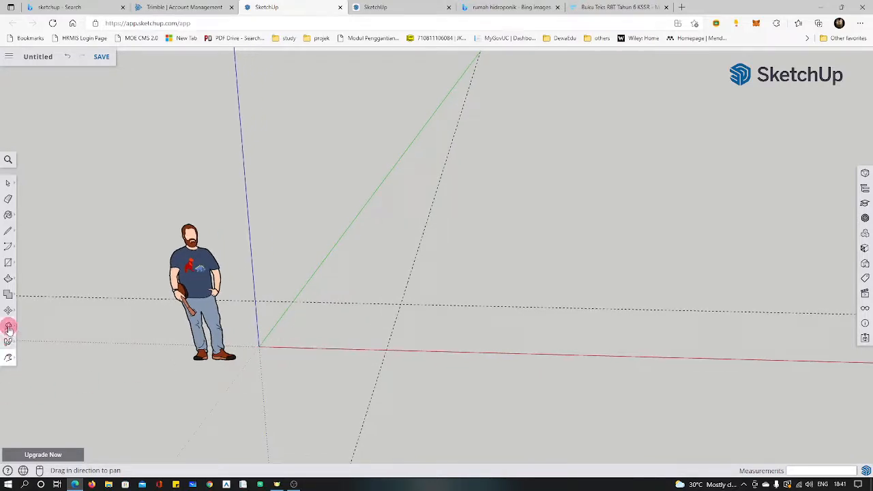
click(10, 347)
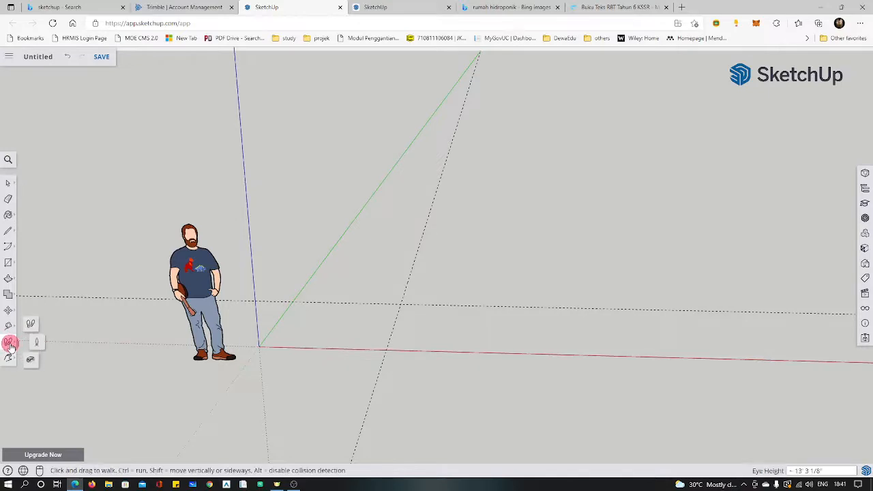
click(8, 360)
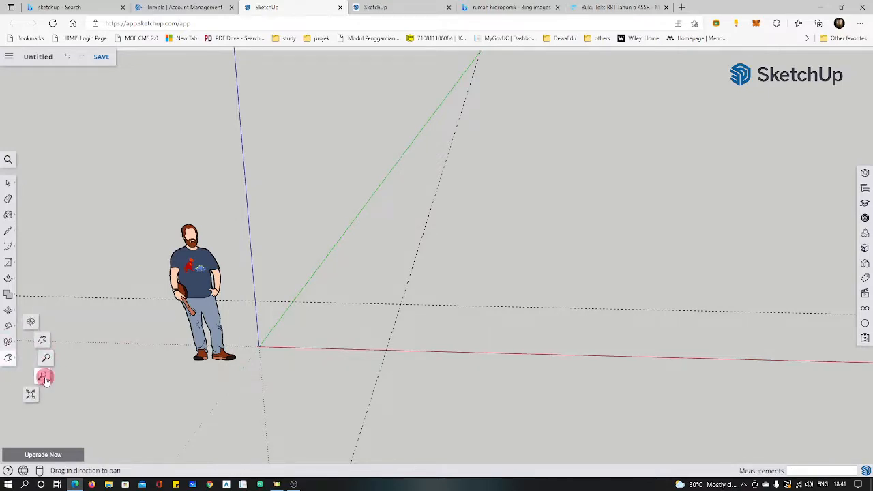
click(43, 377)
drag(232, 275, 489, 411)
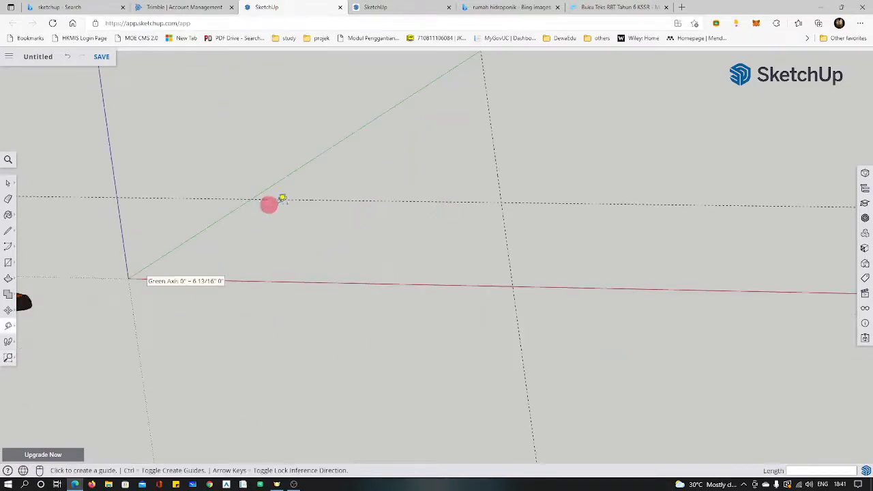
click(8, 359)
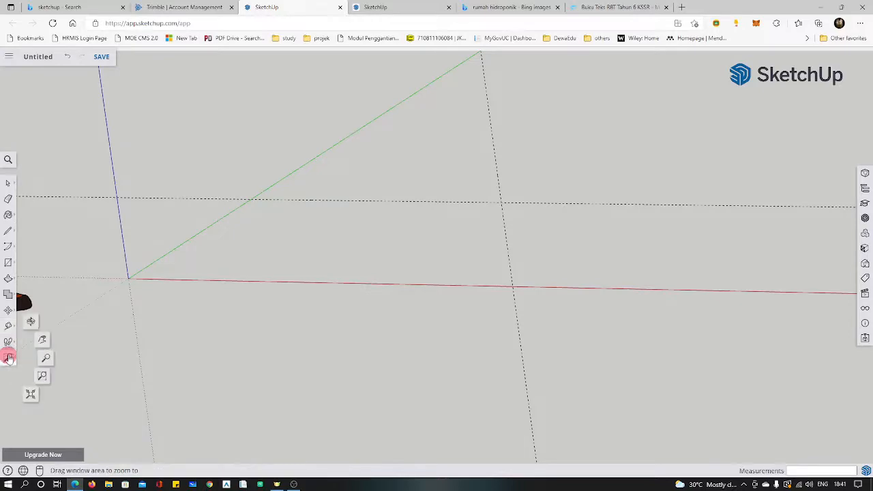
click(30, 319)
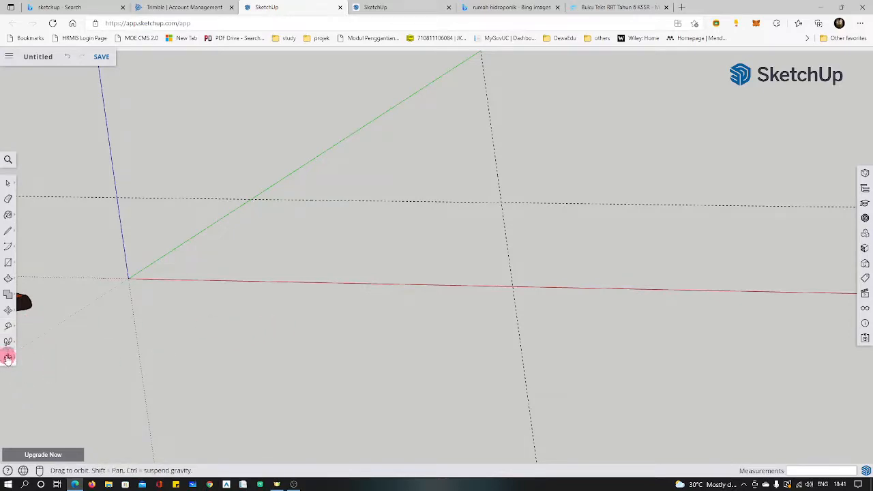
drag(380, 310, 136, 447)
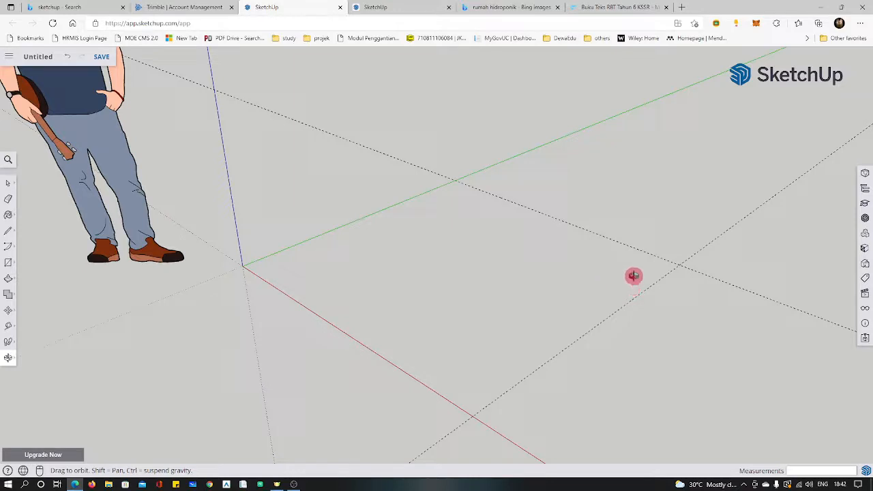
click(8, 266)
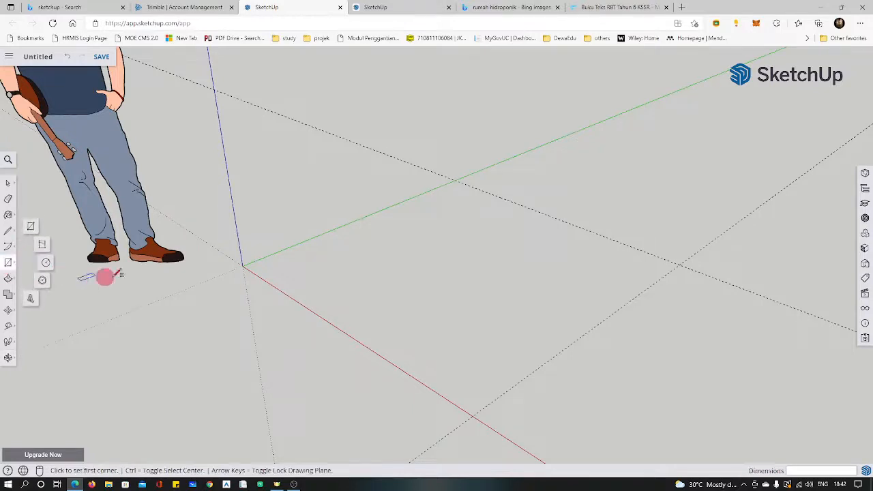
click(243, 265)
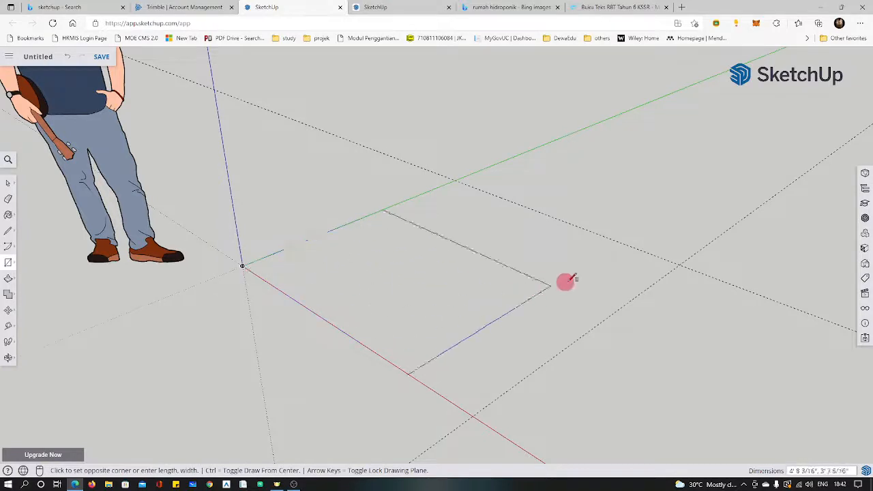
click(682, 264)
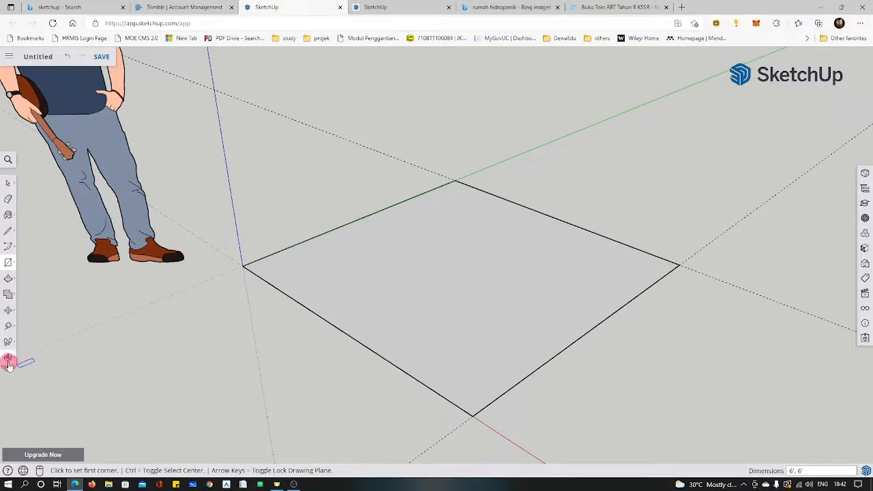
- Add a linear dimension along the base edge opposite the green axis, measured between its two end corners
click(8, 326)
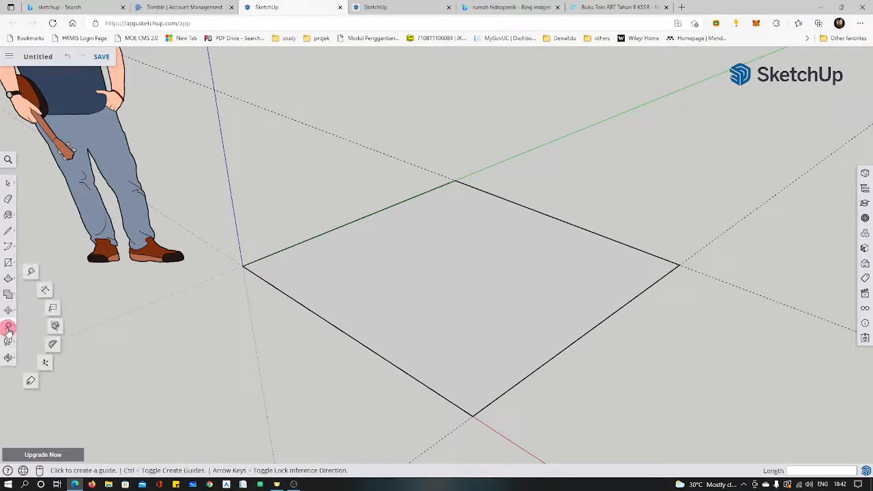
click(45, 292)
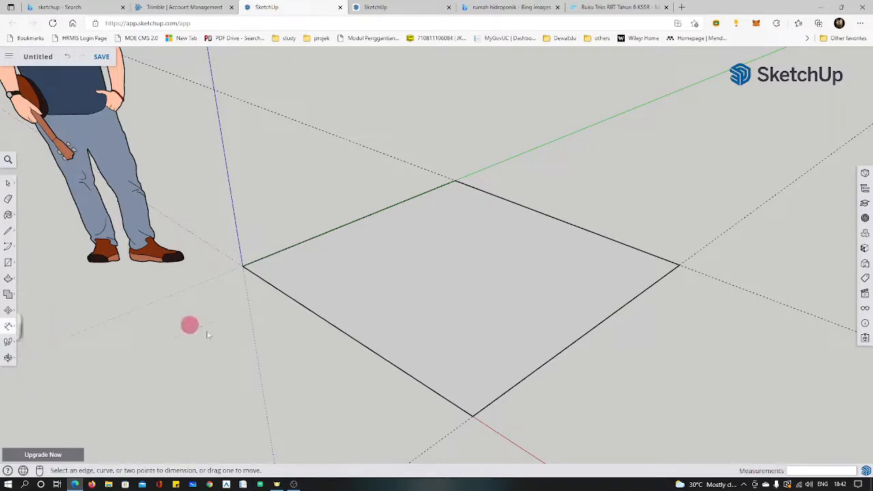
click(471, 417)
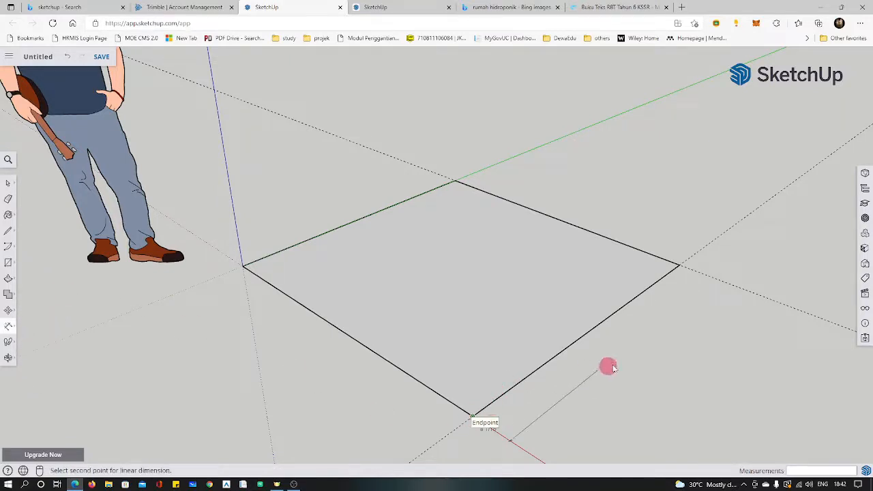
click(682, 266)
click(710, 274)
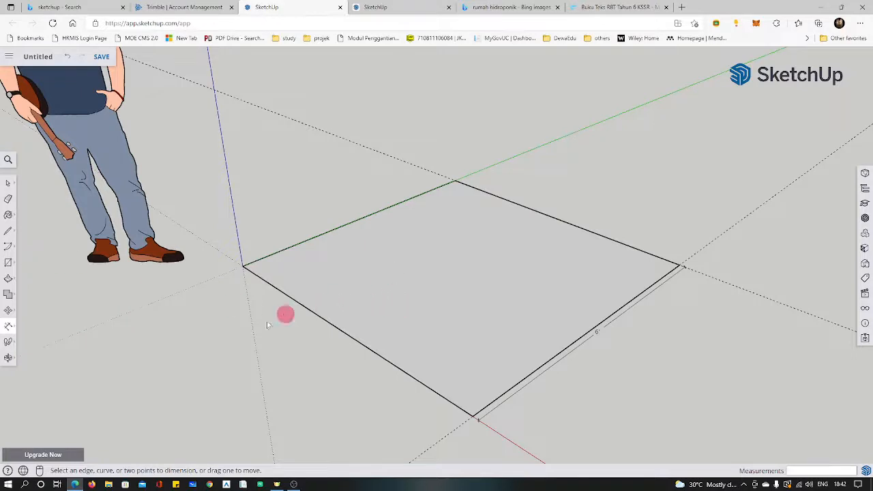
click(8, 265)
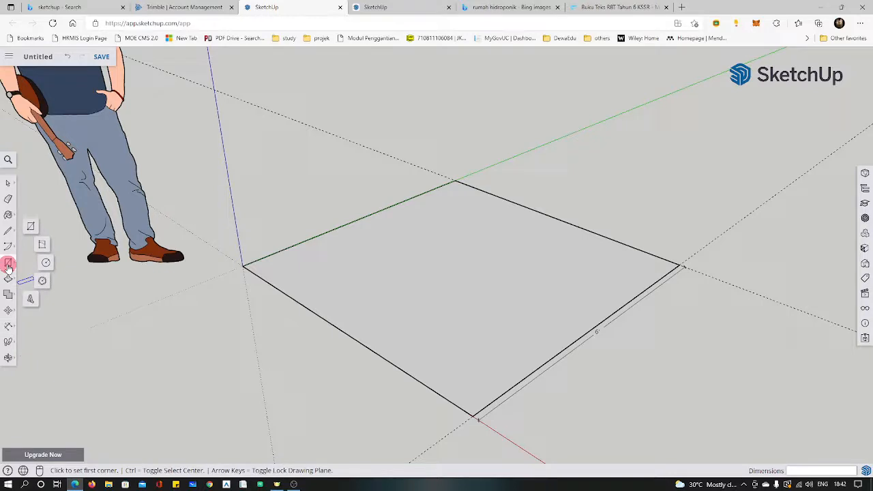
click(10, 298)
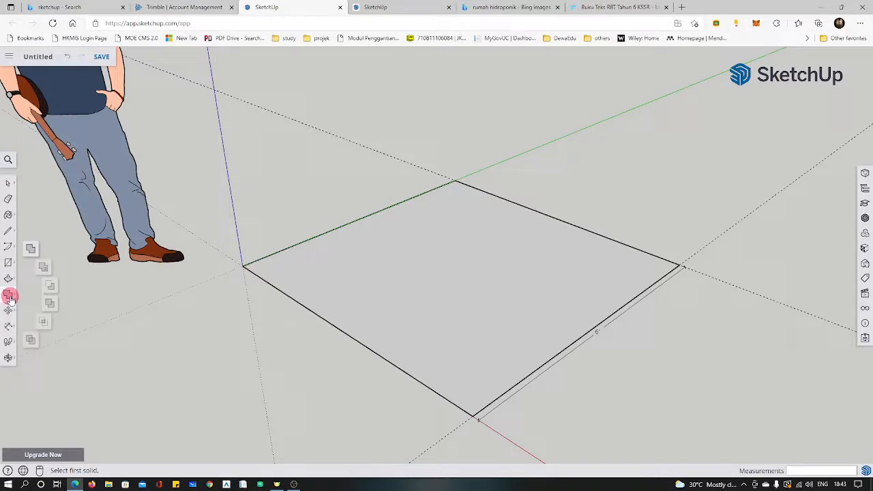
click(8, 314)
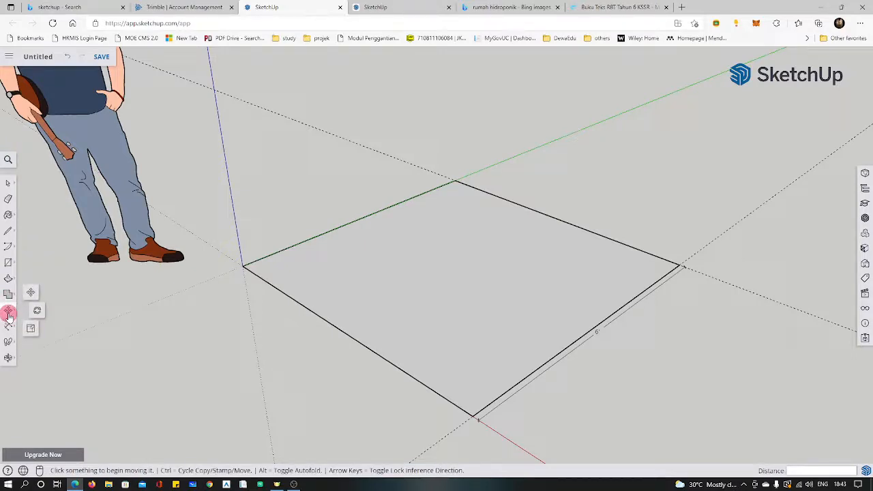
click(30, 329)
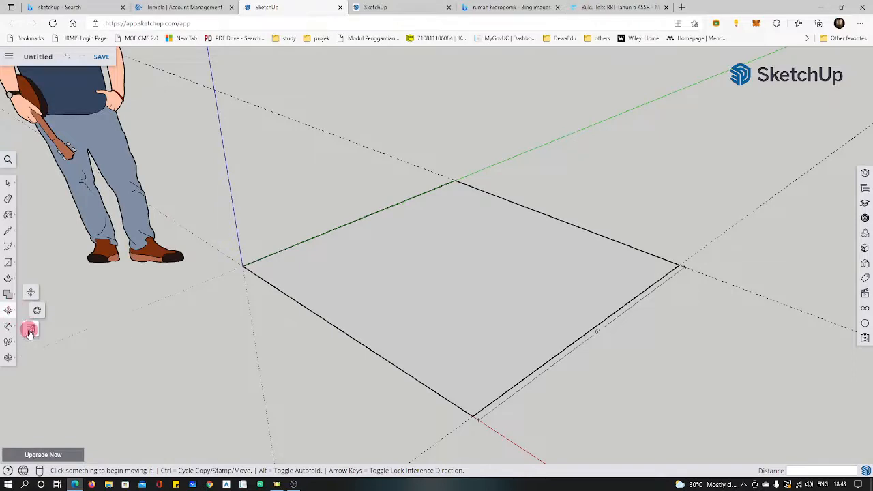
click(9, 294)
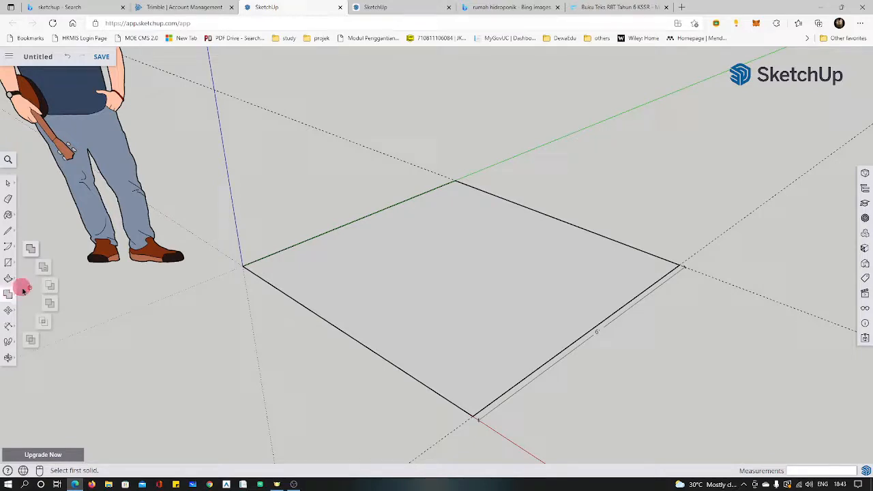
click(40, 272)
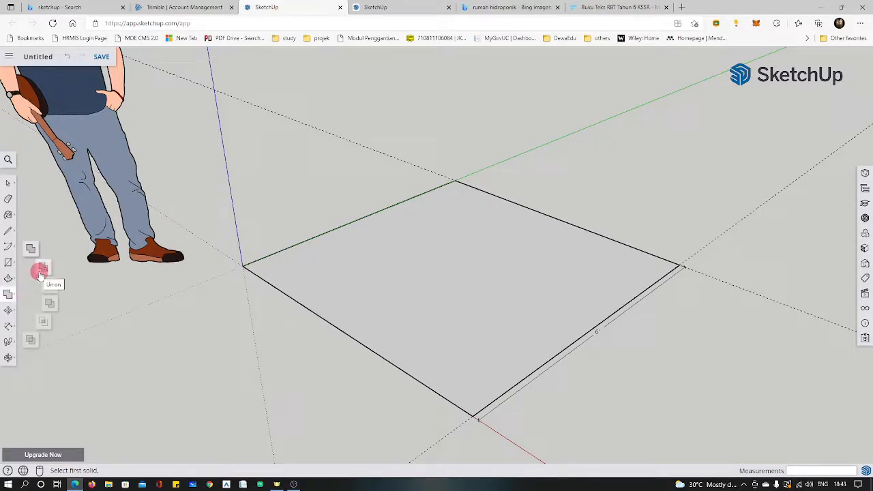
click(42, 323)
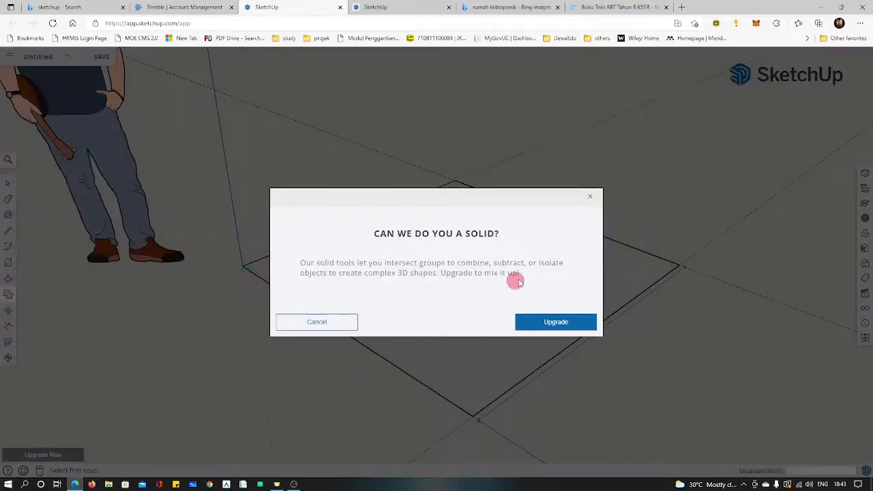
click(590, 196)
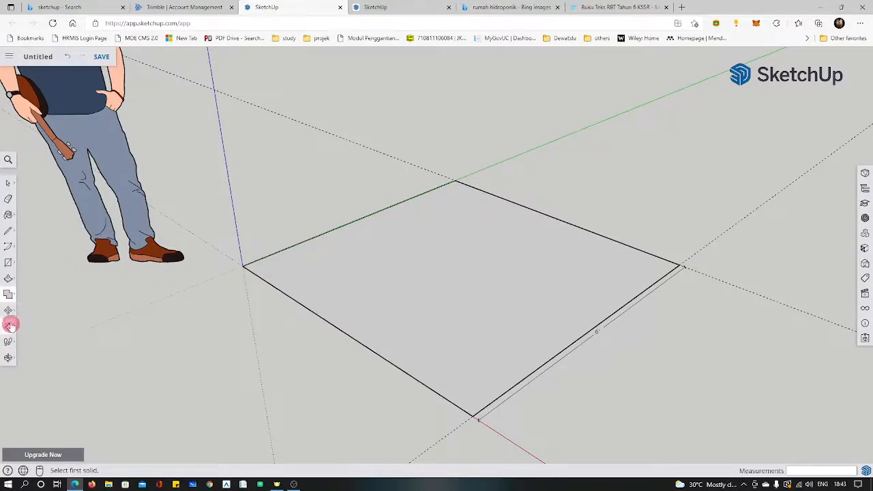
- Draw a rectangle about 7 3/8" by 6 5/16" at the base's origin corner, and undo it
click(8, 263)
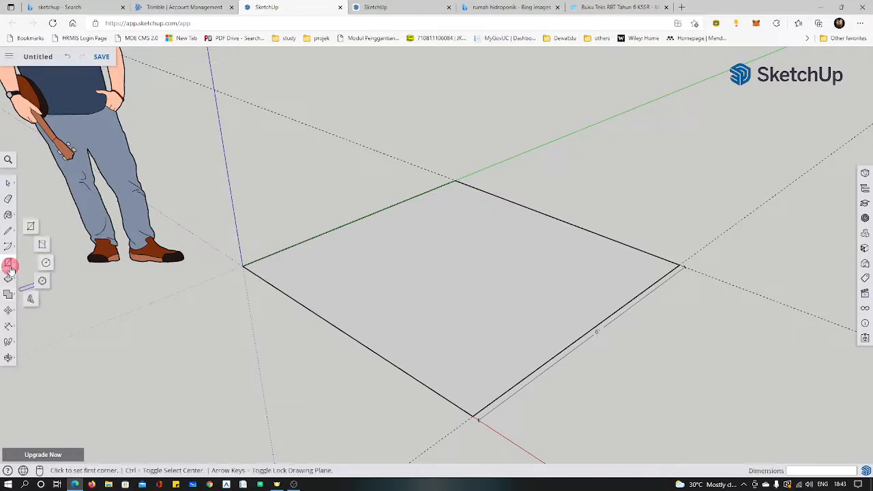
click(32, 234)
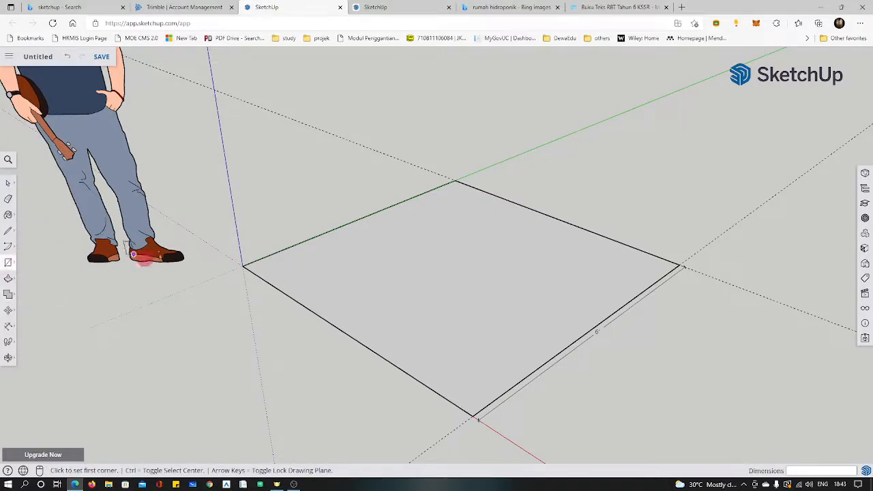
click(244, 266)
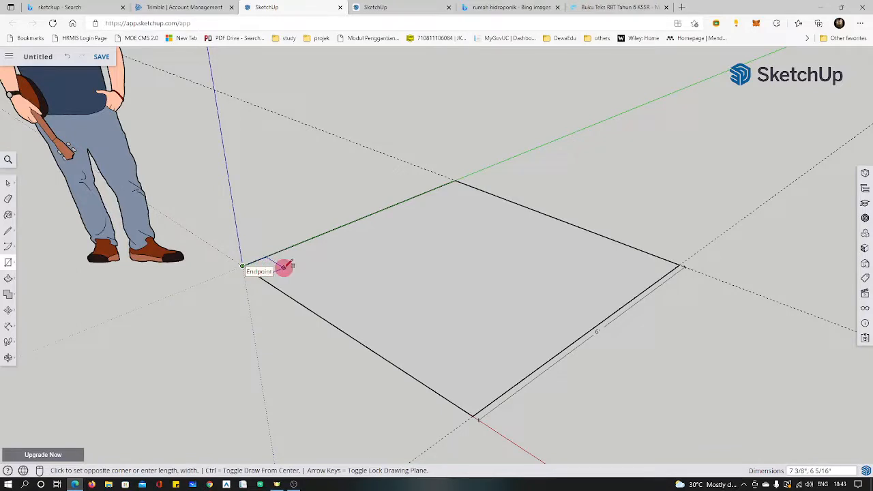
click(284, 267)
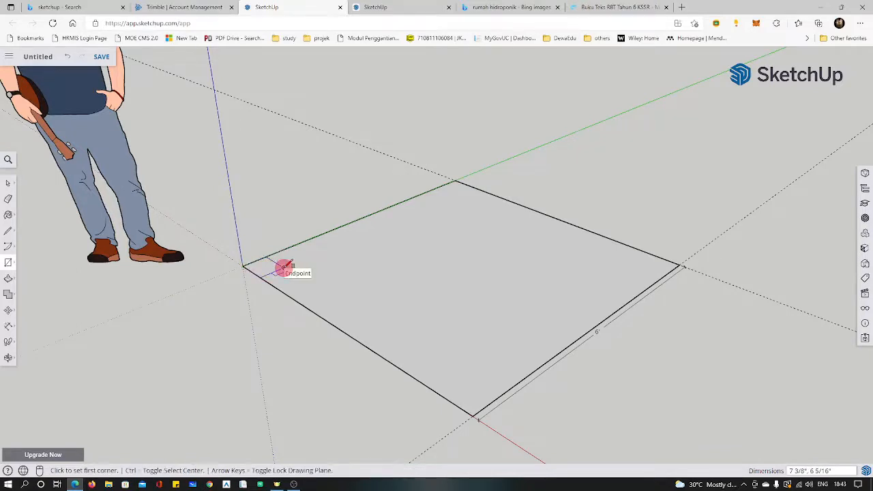
key(ctrl+z)
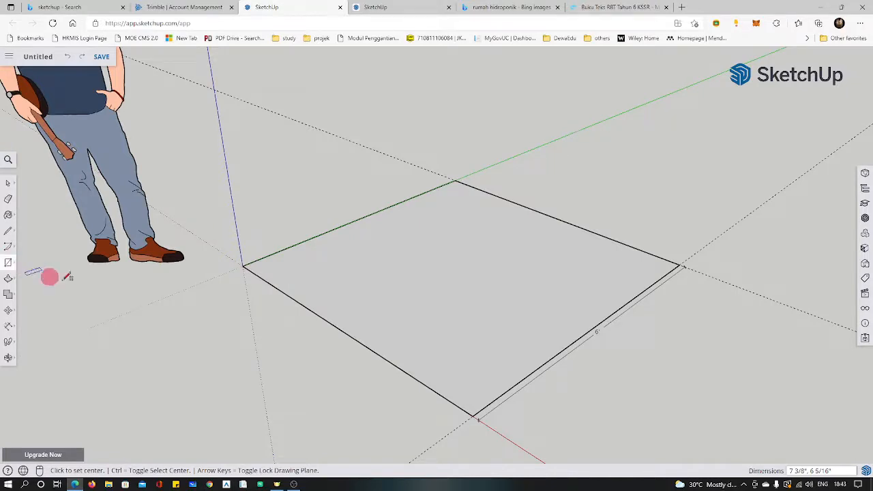
click(9, 327)
click(30, 273)
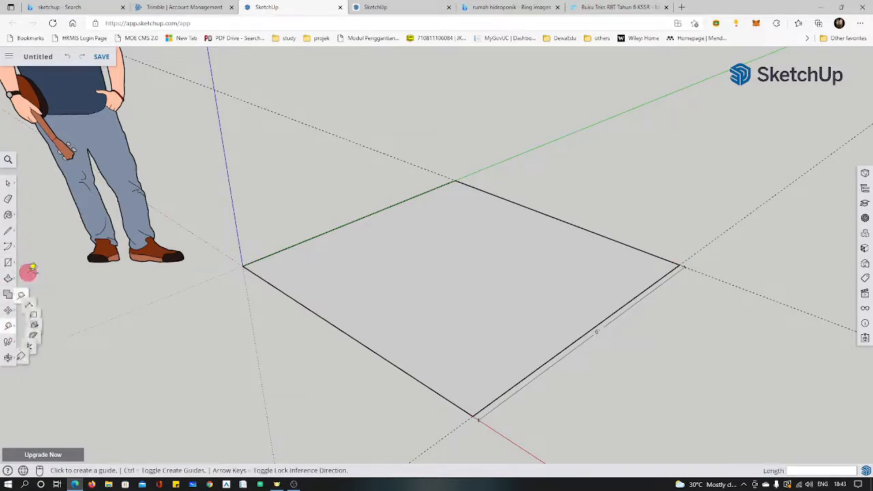
click(510, 382)
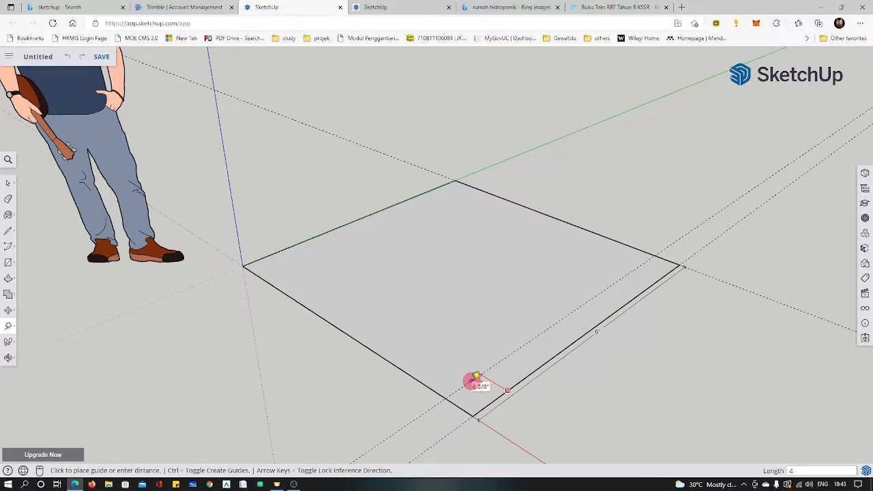
key(Return)
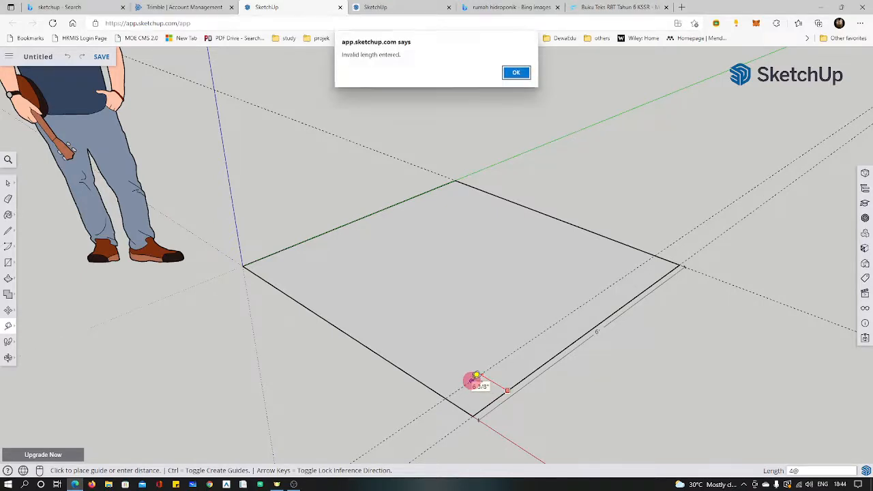
click(511, 74)
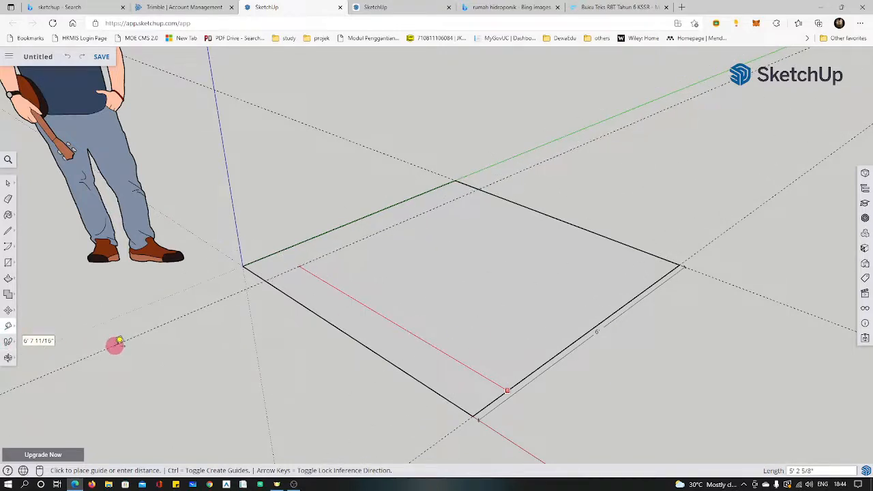
right_click(107, 353)
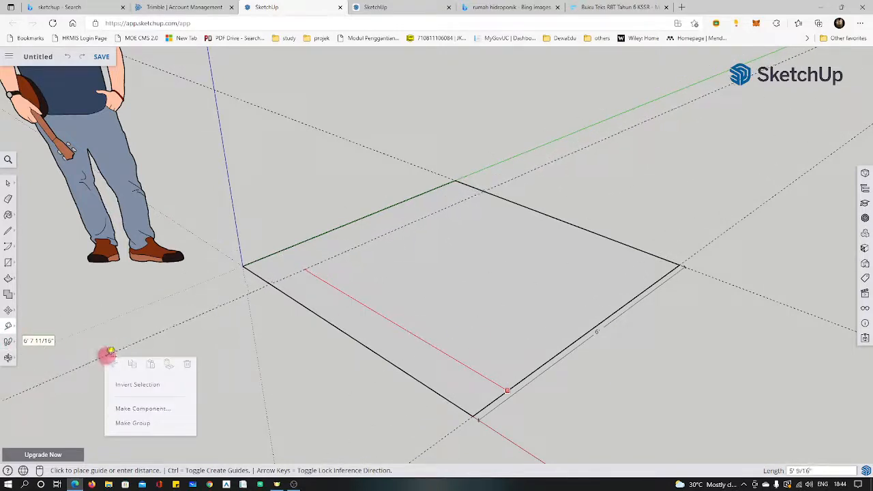
- Place a Tape Measure guide 4" inward from the dimensioned base edge
click(8, 329)
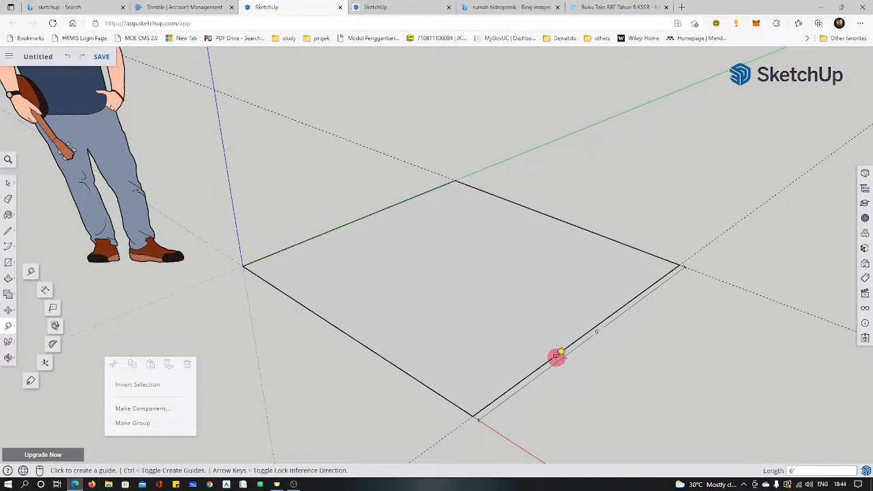
click(554, 356)
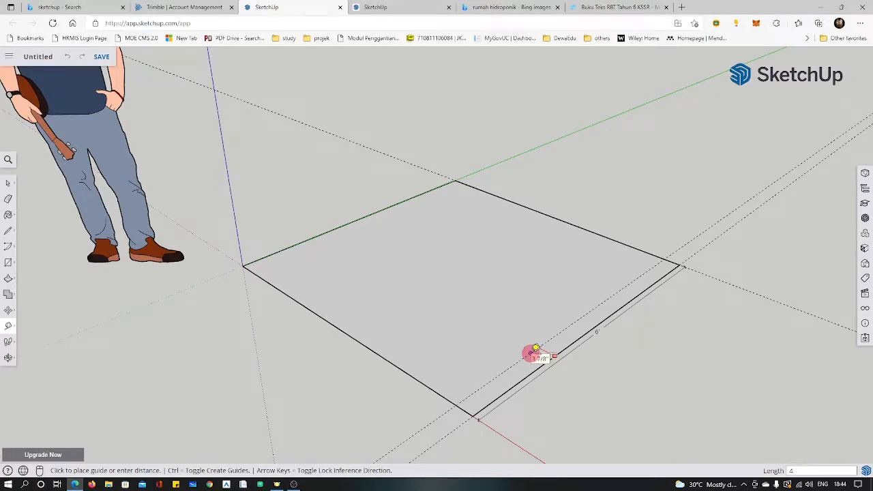
click(531, 353)
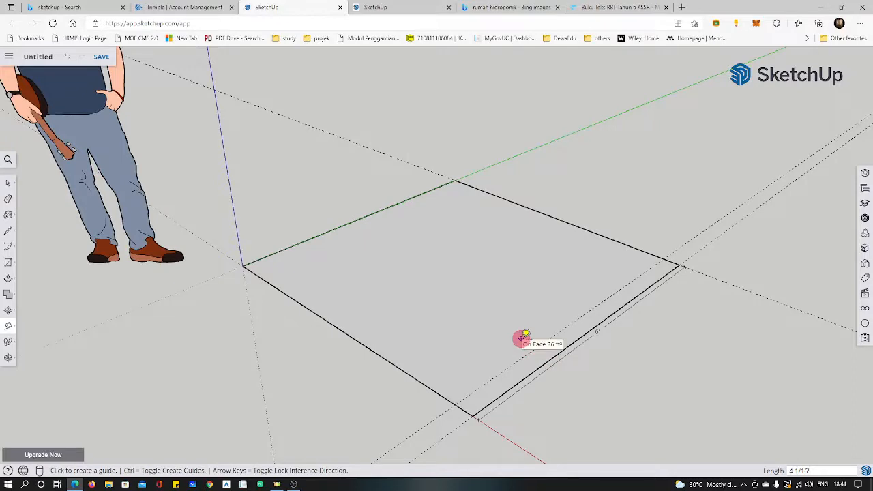
text(4)
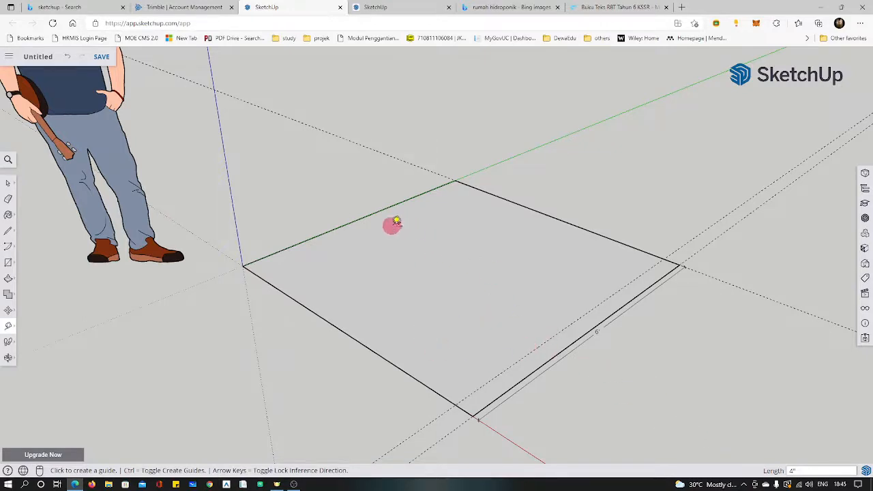
click(310, 308)
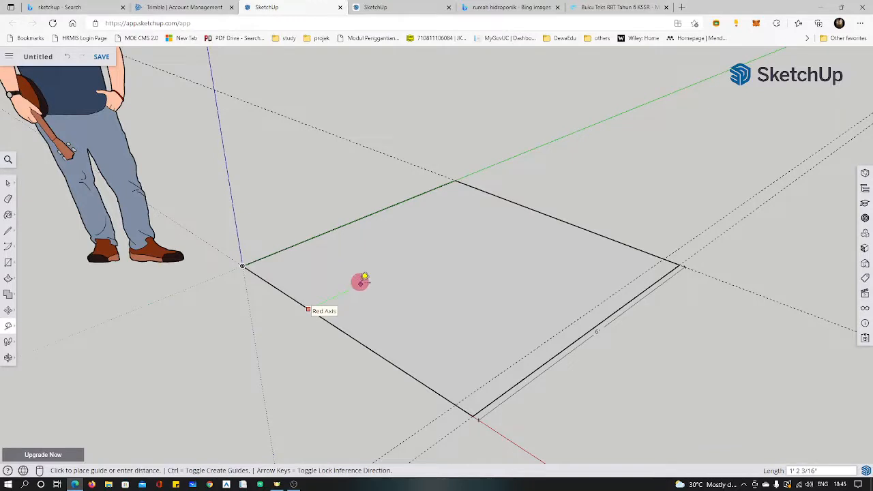
right_click(344, 303)
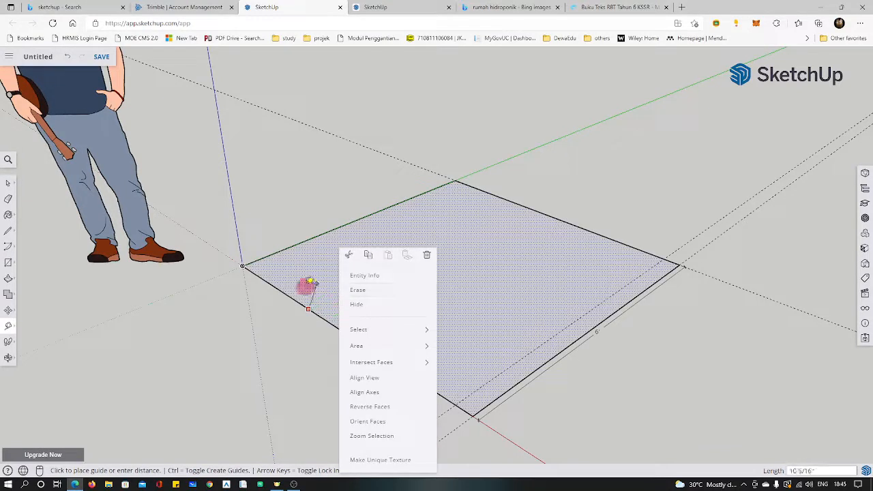
right_click(236, 294)
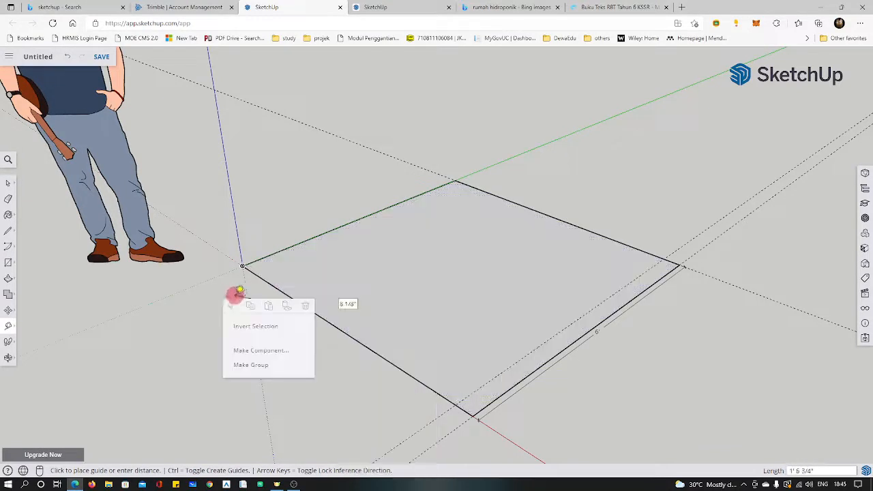
click(9, 183)
click(102, 355)
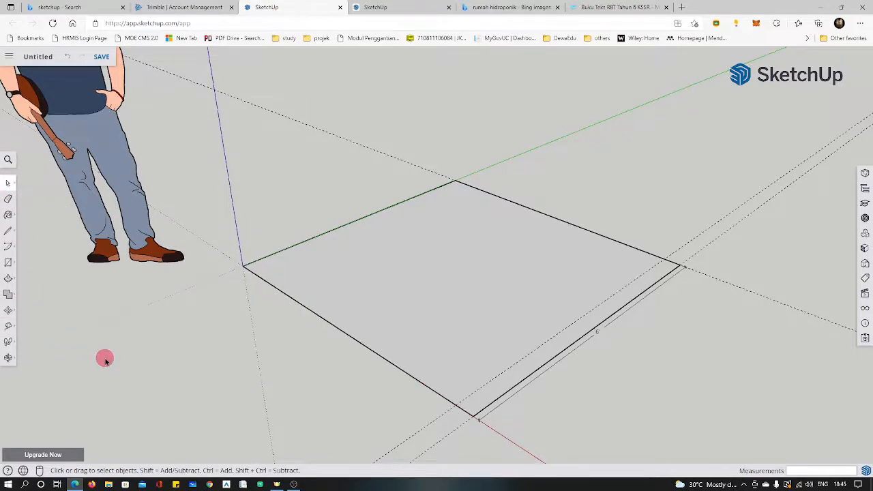
click(8, 327)
click(332, 324)
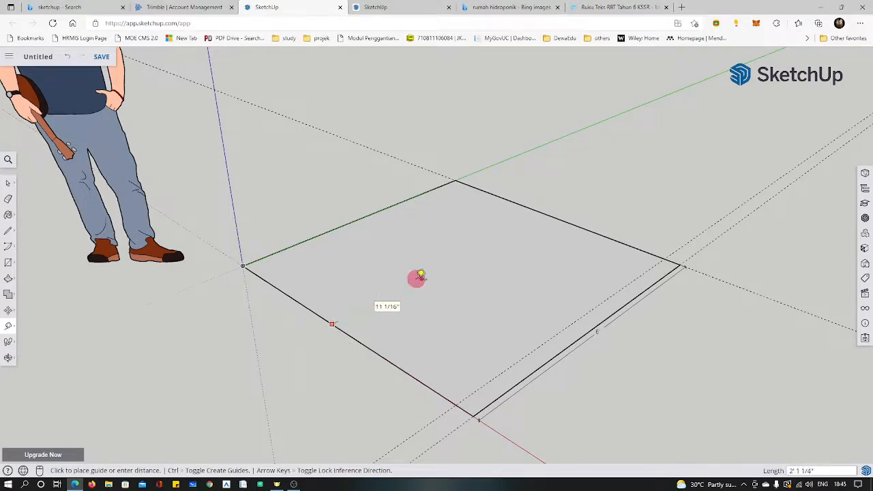
click(386, 298)
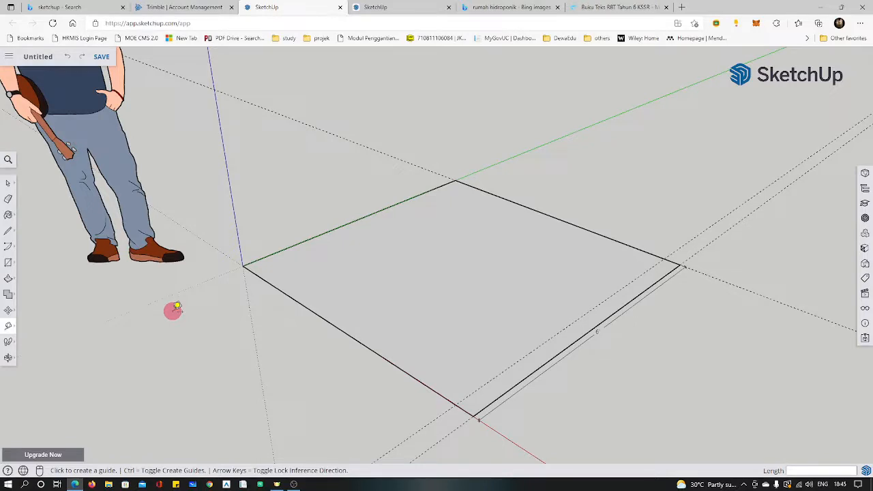
- Place a Tape Measure guide 4" inward from the base edge that lies on the red axis
click(8, 326)
click(359, 341)
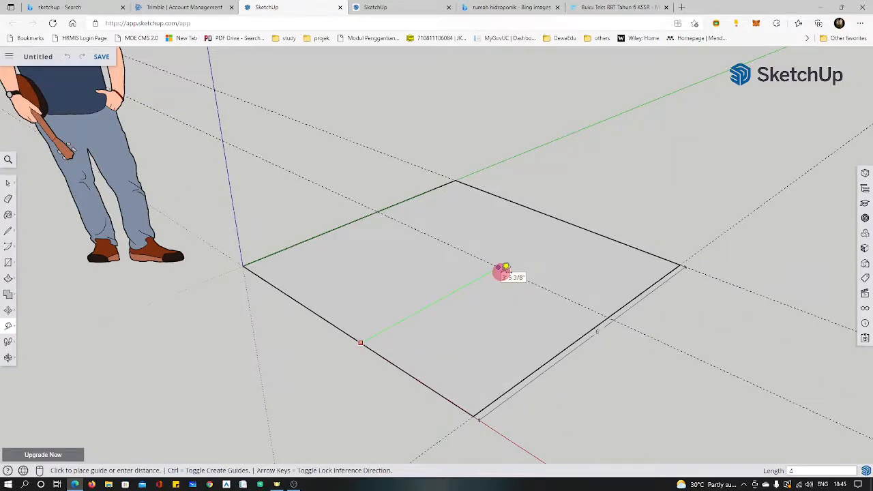
click(502, 270)
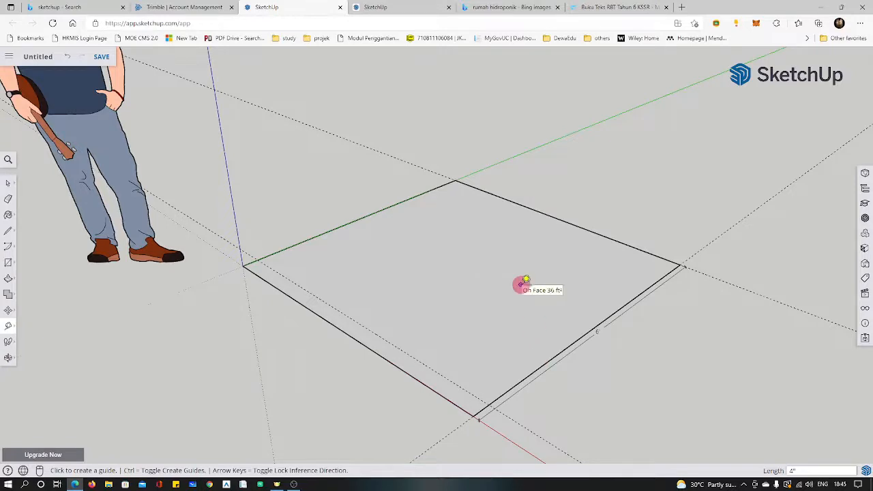
- Place Tape Measure guides 4" inward from the dimensioned base edge and from the base edge opposite the red axis
click(561, 354)
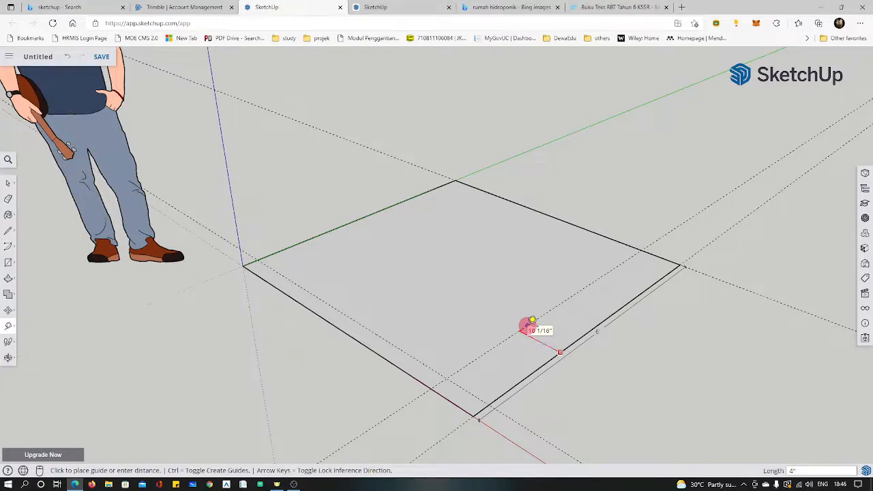
click(530, 325)
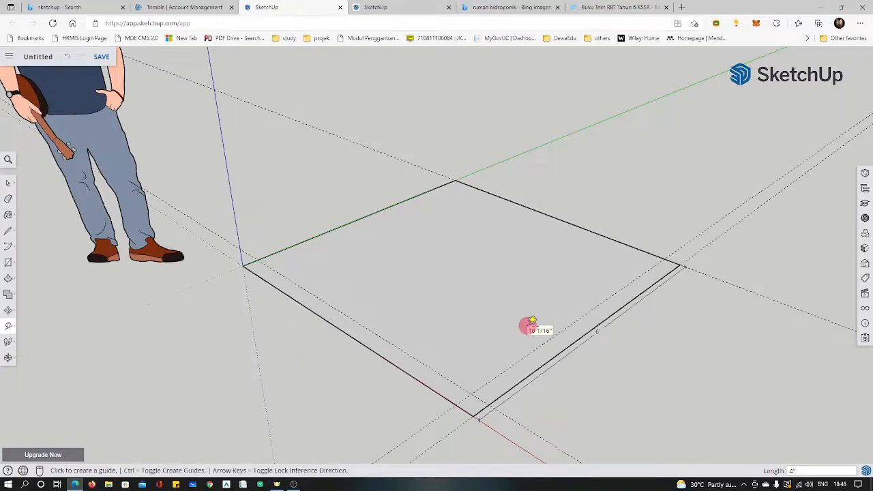
click(576, 226)
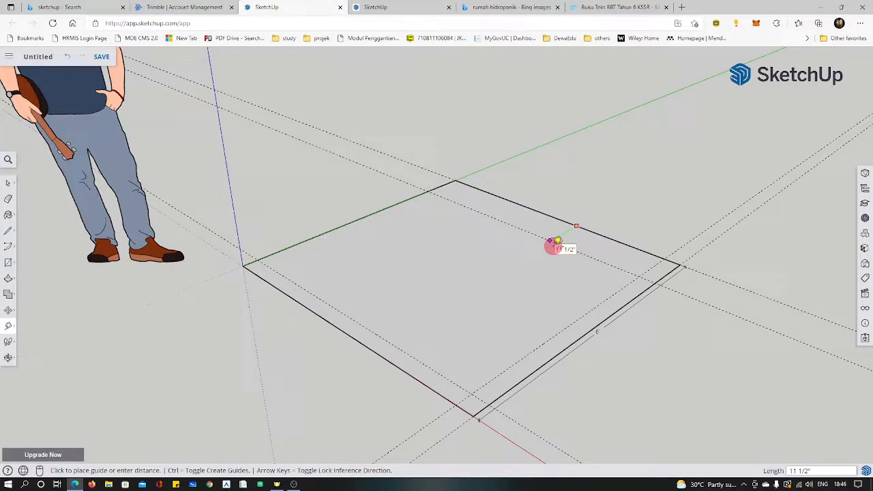
click(557, 241)
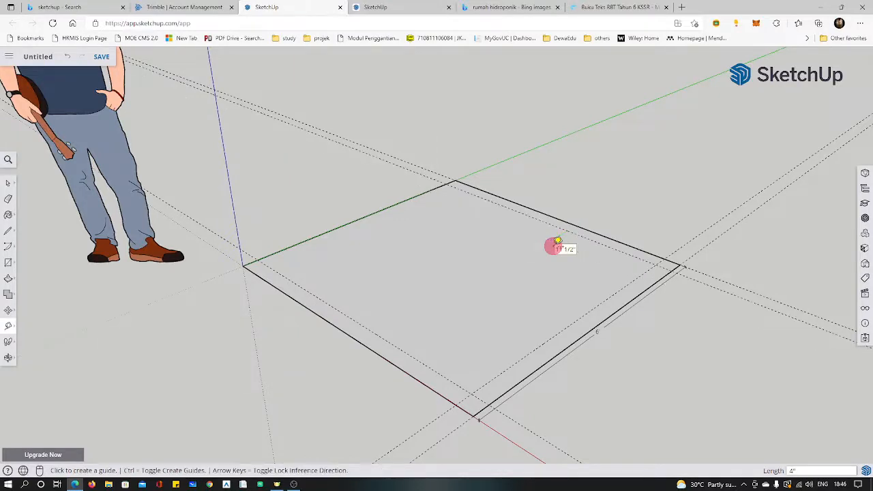
- Place a Tape Measure guide 4" inward from the base edge that lies on the green axis
click(355, 219)
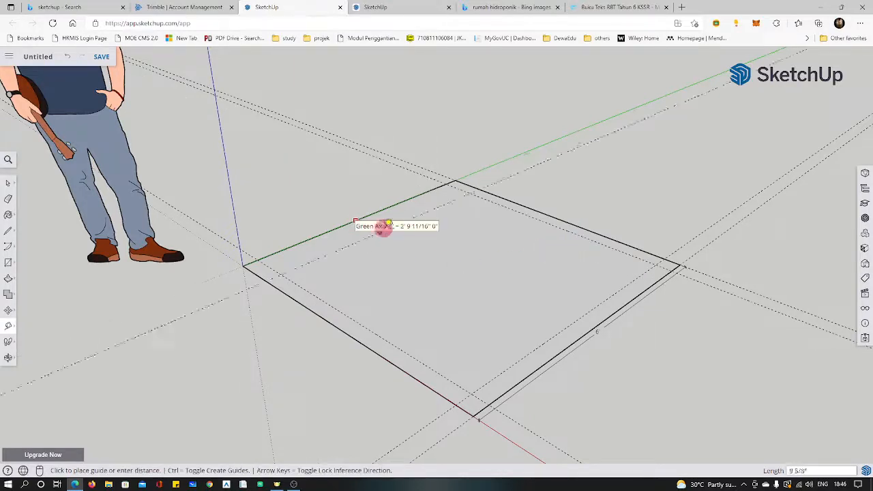
text(4)
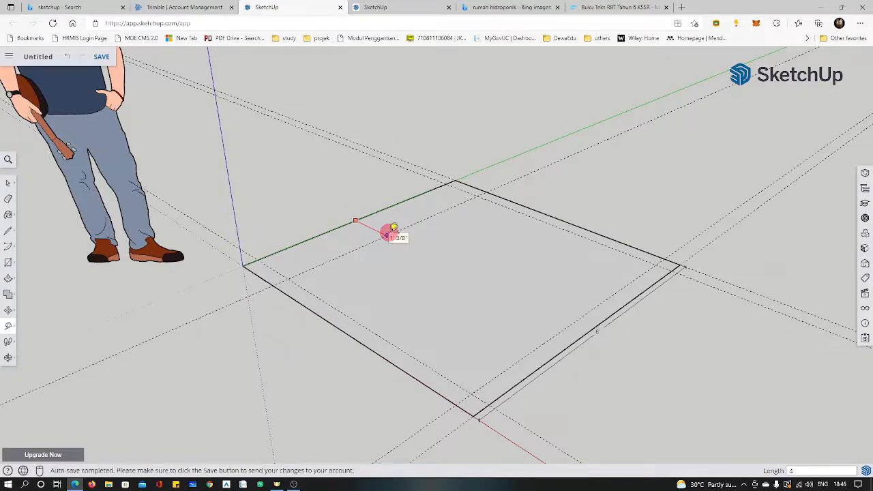
key(Return)
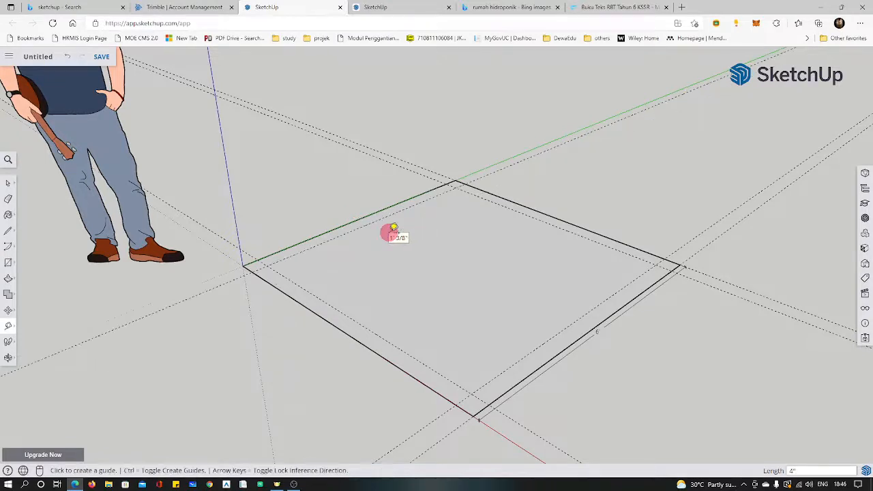
- Draw a 5' 4" by 5' 4" rectangle on the base between the opposite inner intersections of the guides
click(7, 181)
click(8, 358)
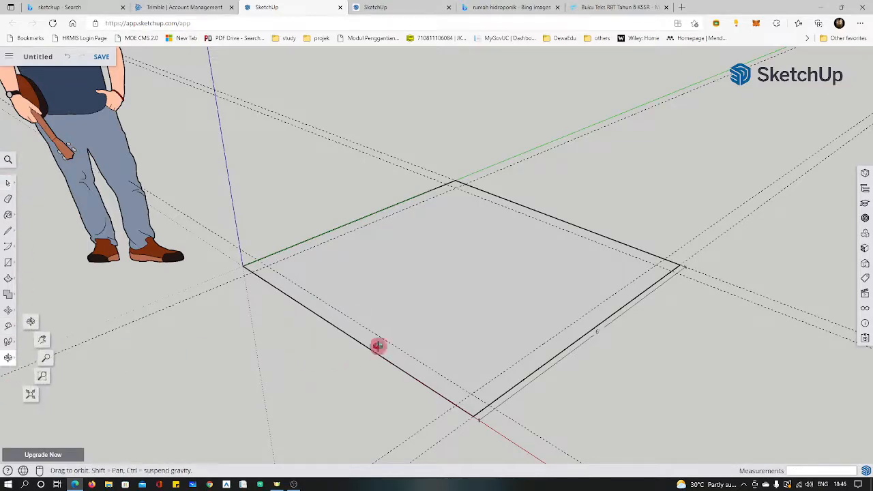
drag(450, 340, 489, 370)
click(9, 264)
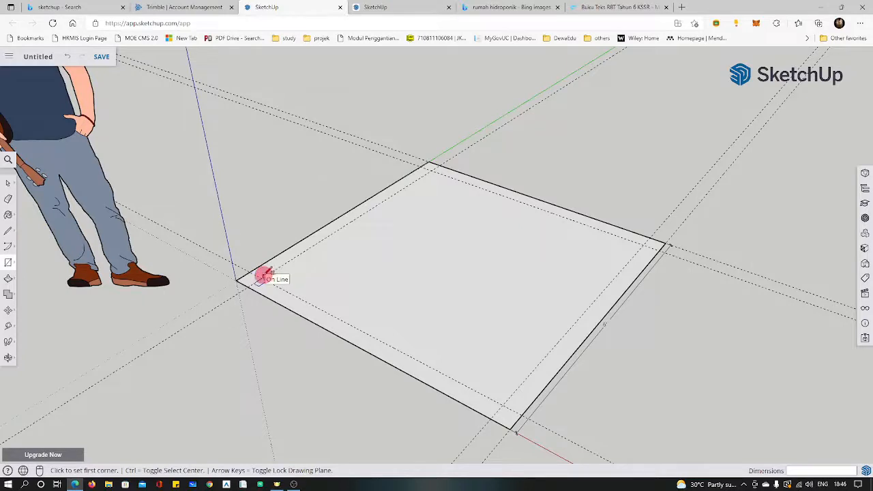
click(263, 278)
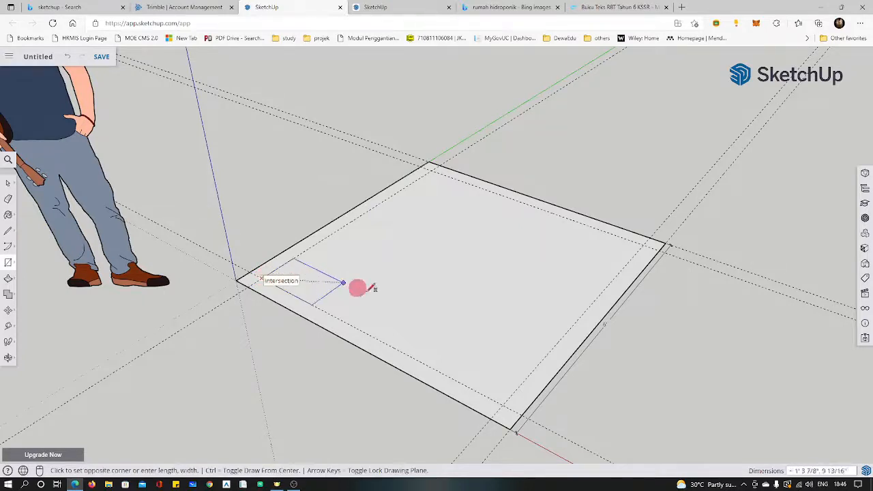
click(644, 246)
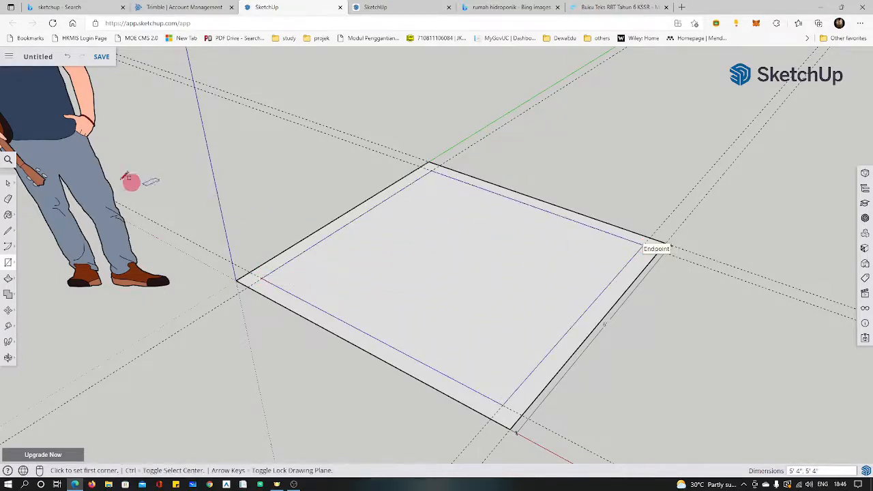
- Delete the inner square face of the base, leaving only the 4" wide border
click(8, 182)
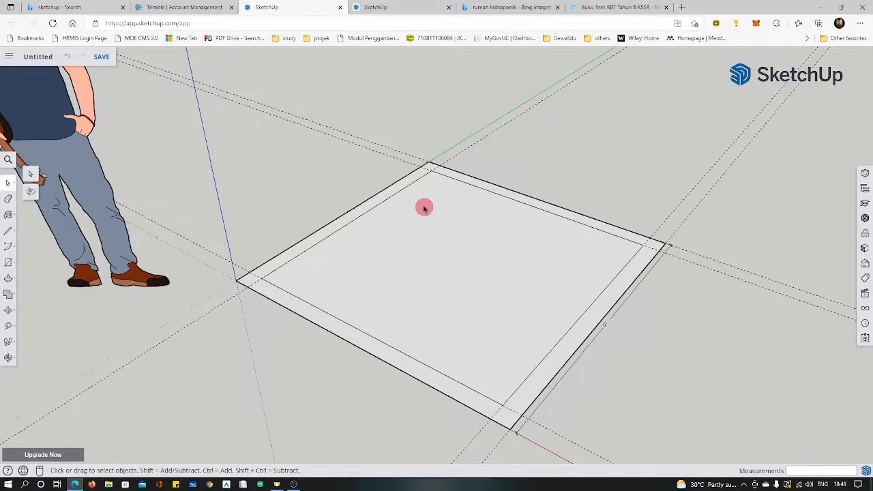
click(432, 235)
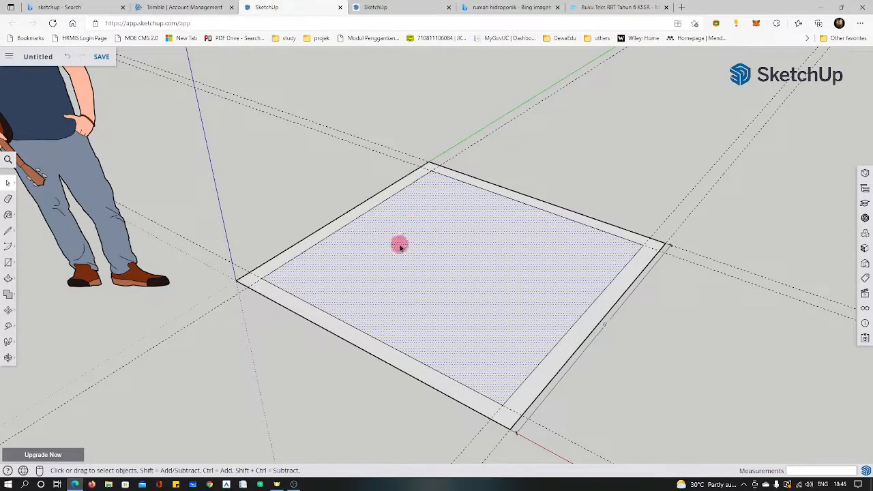
right_click(400, 242)
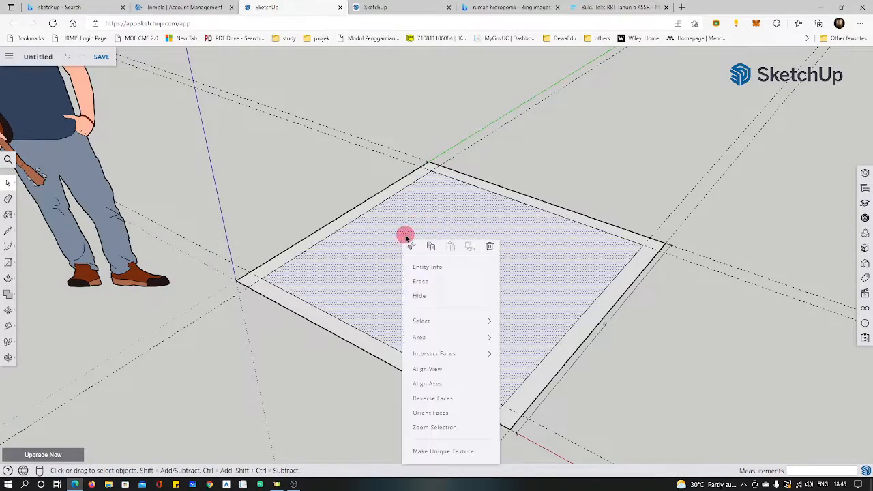
click(486, 250)
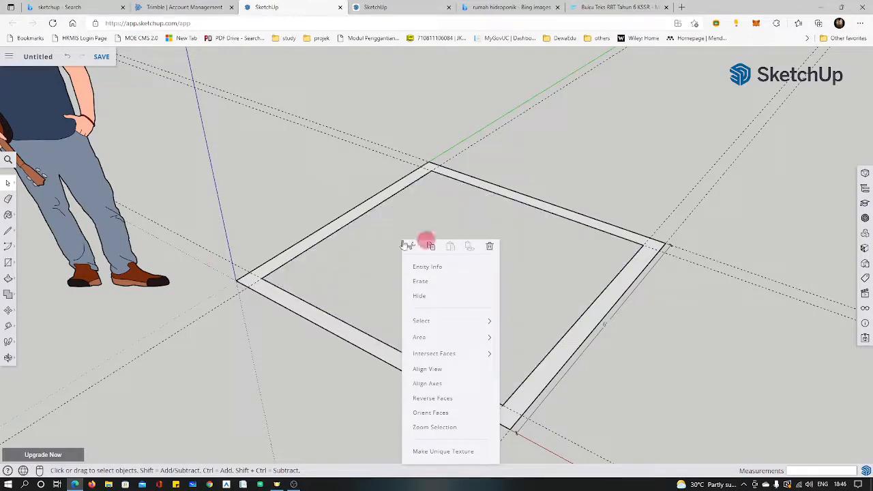
- Check the hydroponic rack reference photo in the Bing Images browser page, and return to the SketchUp model
click(8, 357)
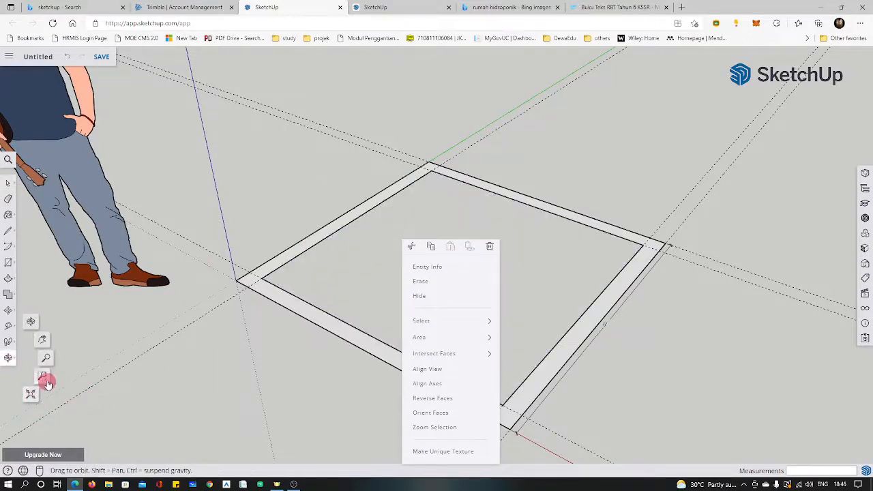
drag(286, 388, 311, 351)
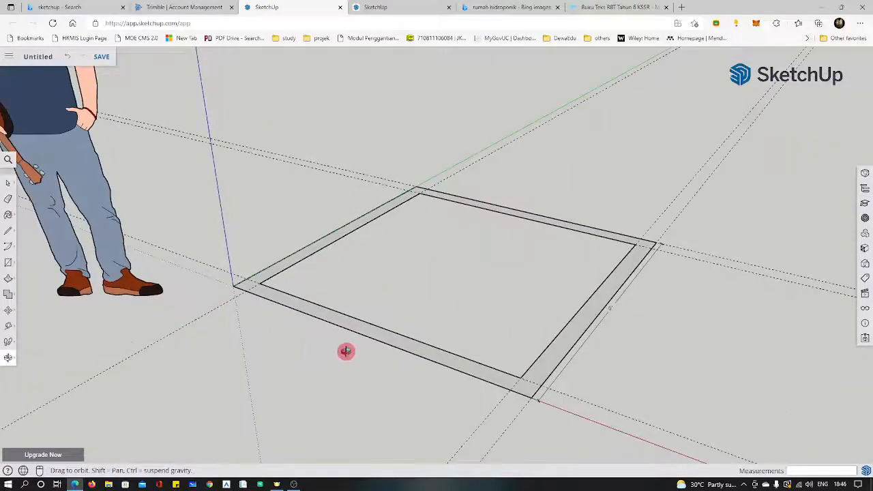
drag(380, 347, 300, 361)
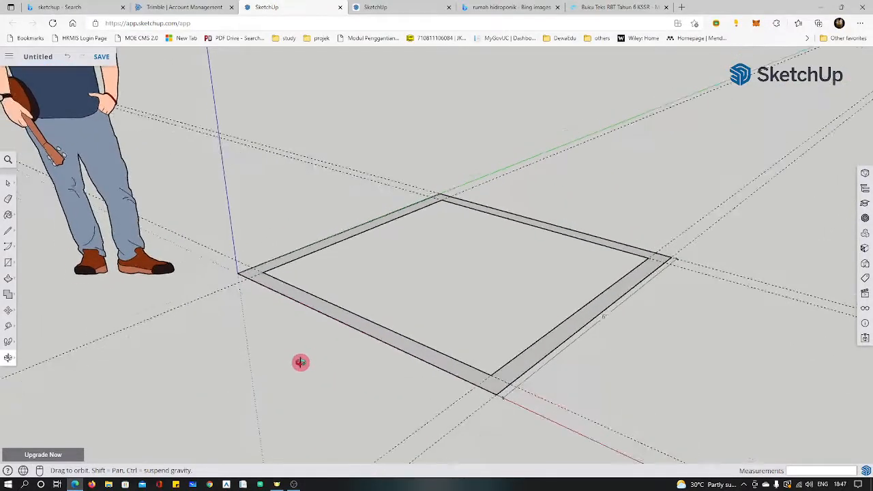
click(526, 8)
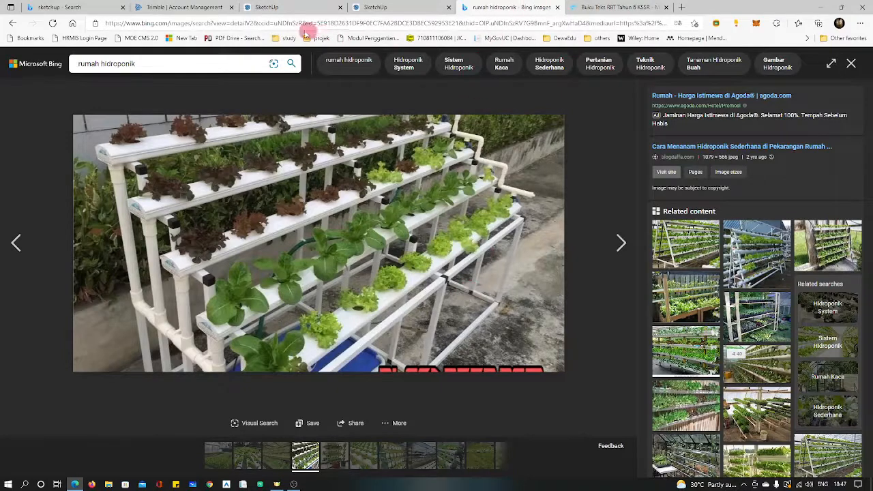
click(287, 7)
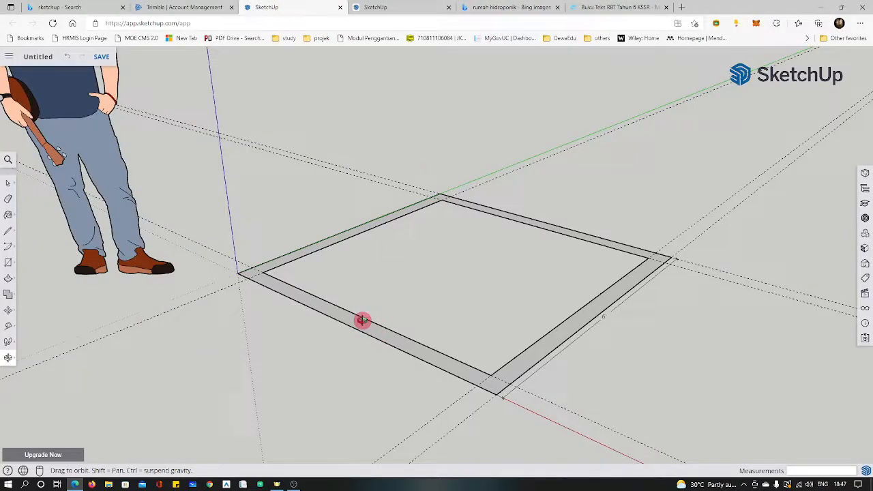
- Push/Pull the border face up about 1' 11/16", and undo the extrusion
click(8, 281)
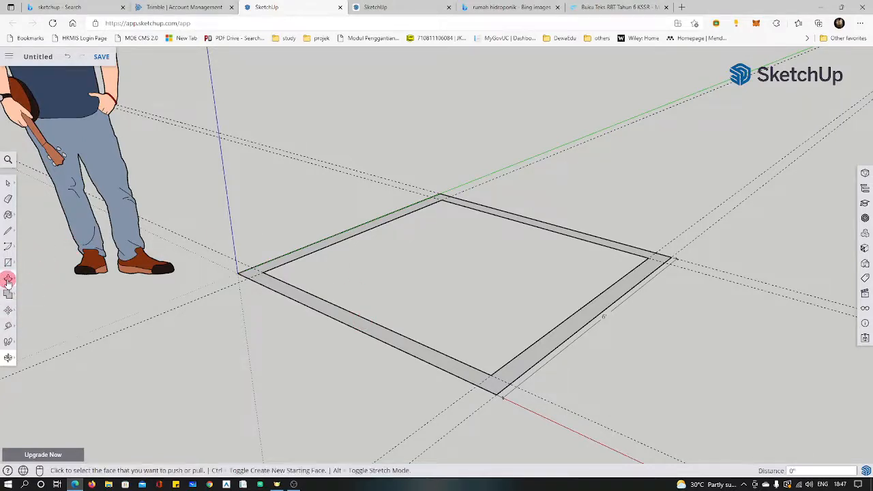
click(300, 295)
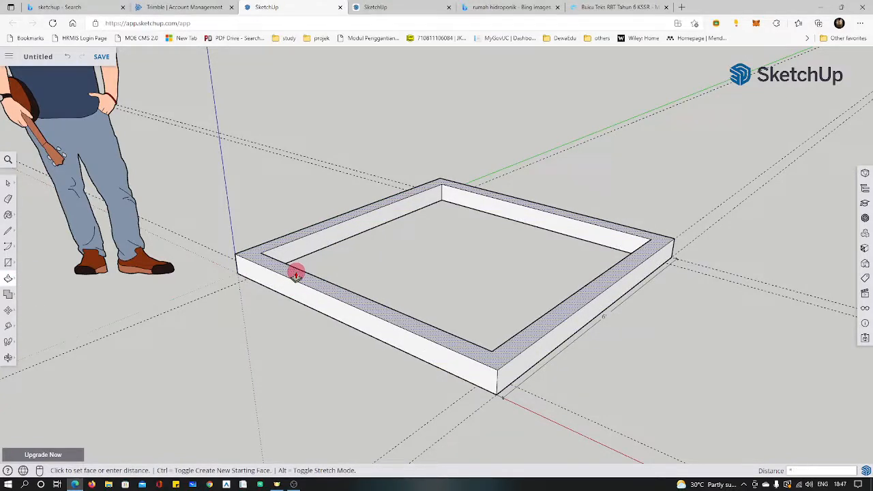
key(Escape)
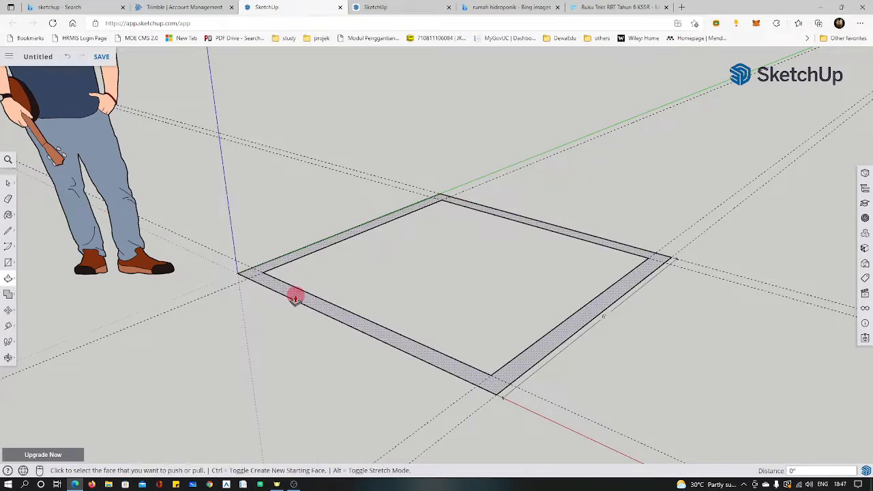
click(295, 296)
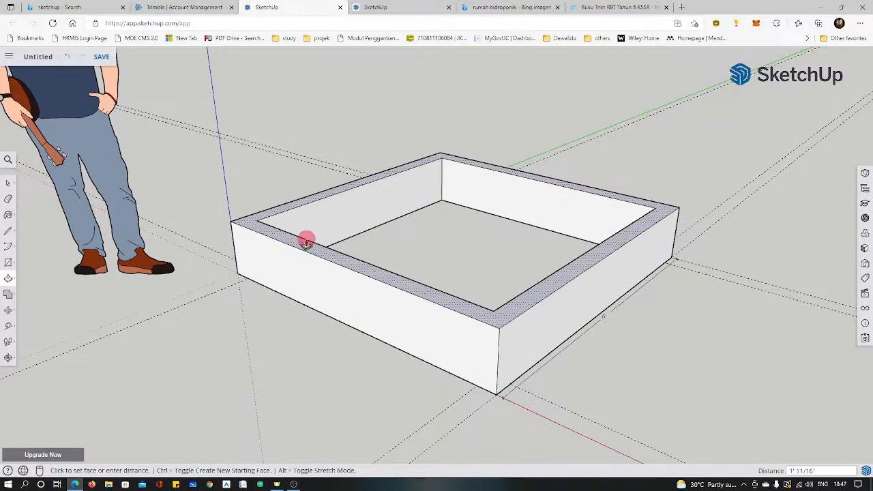
click(306, 243)
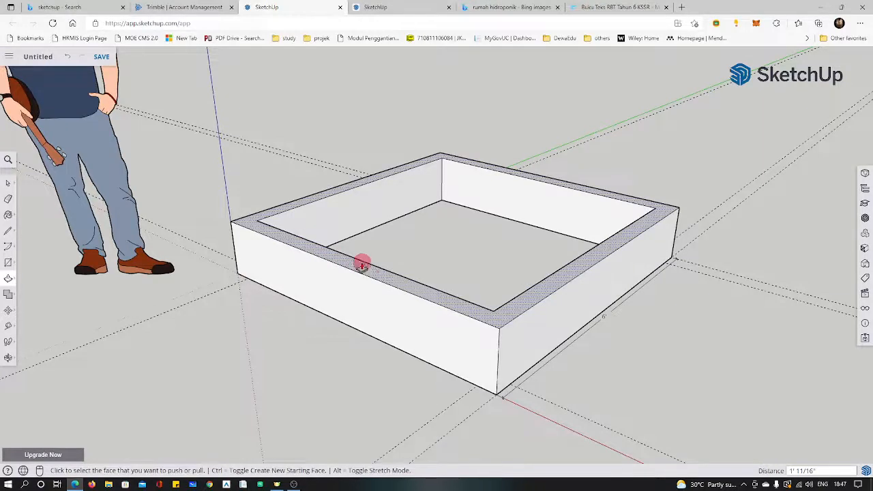
key(ctrl+z)
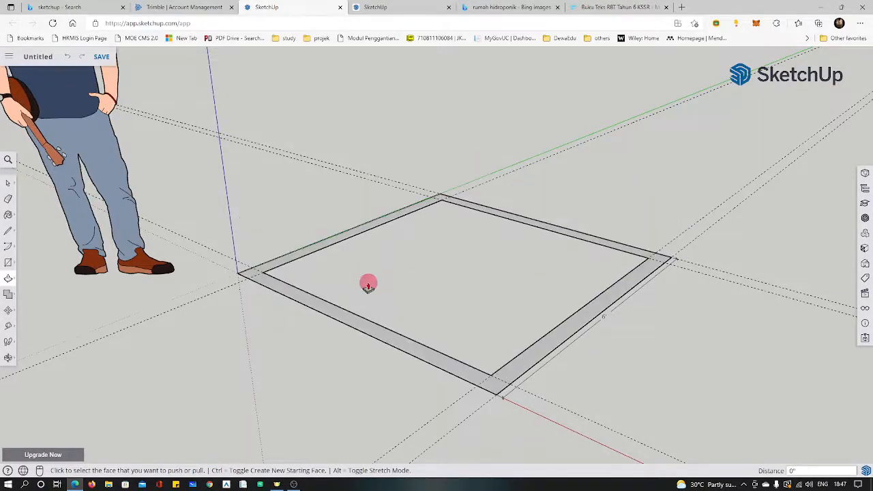
- Push/Pull the border face up 4" to form a solid square frame
click(372, 324)
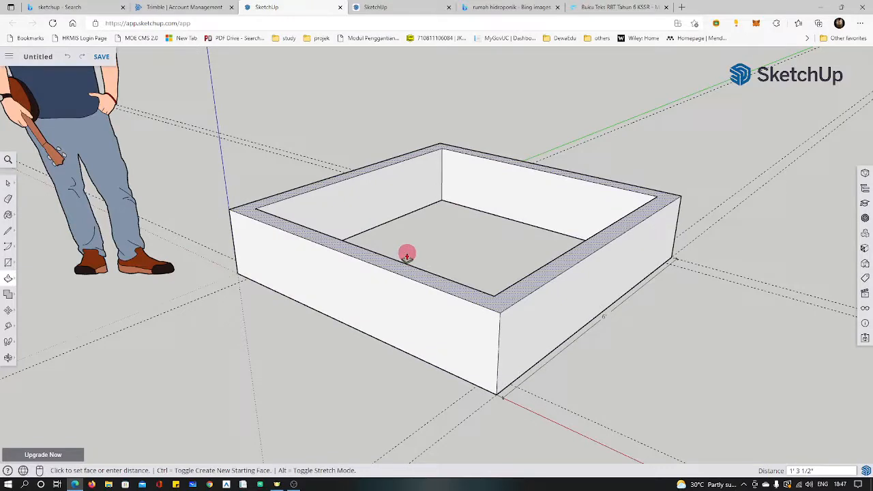
text(4)
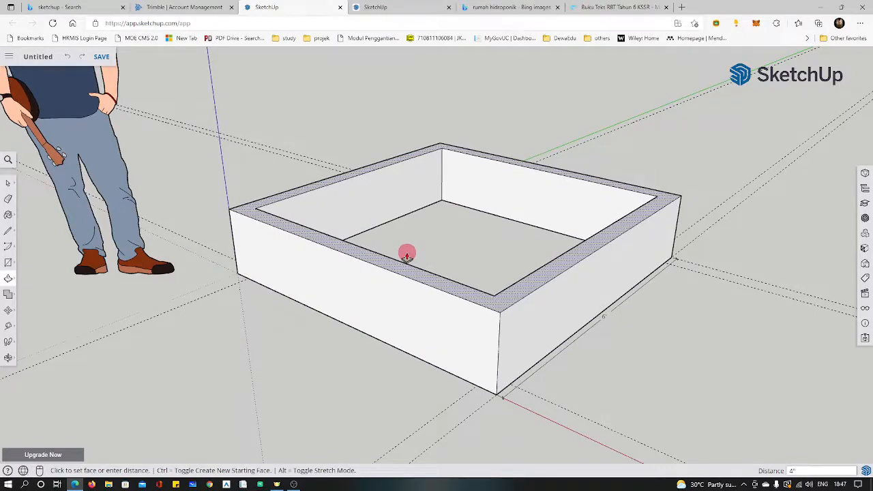
key(Return)
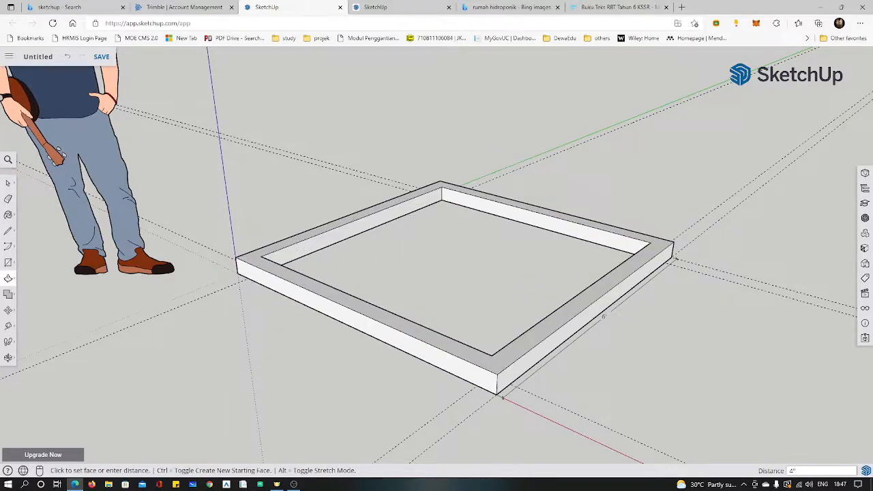
- Draw two 4" lines on the frame's top face at the red-axis corner, from the inner corner to the outer edges, outlining a post square
click(8, 357)
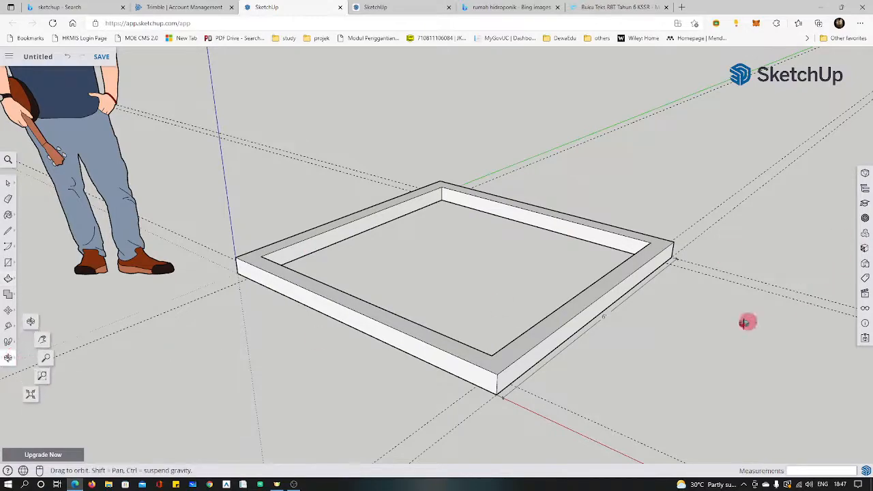
drag(747, 322, 503, 357)
drag(732, 304, 654, 362)
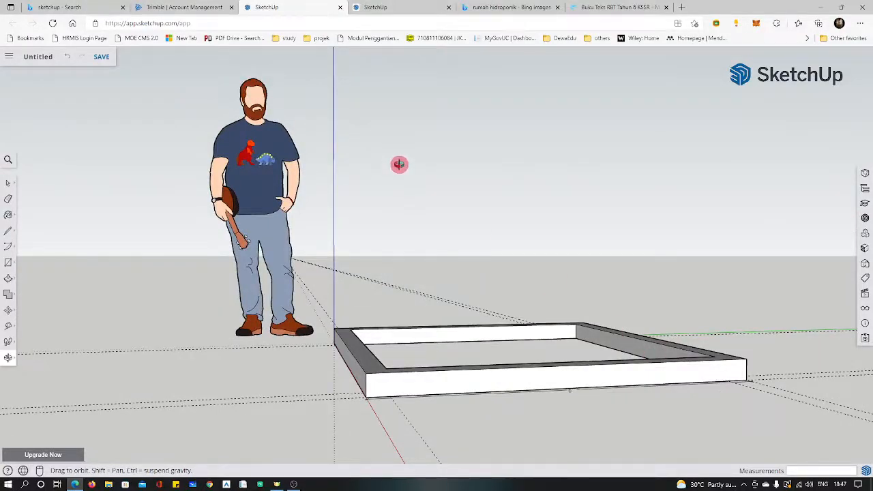
drag(437, 230, 447, 332)
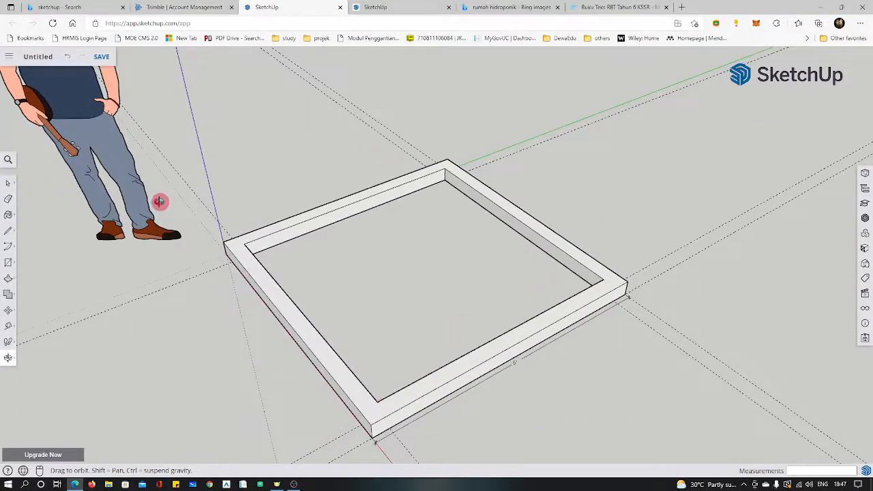
click(8, 231)
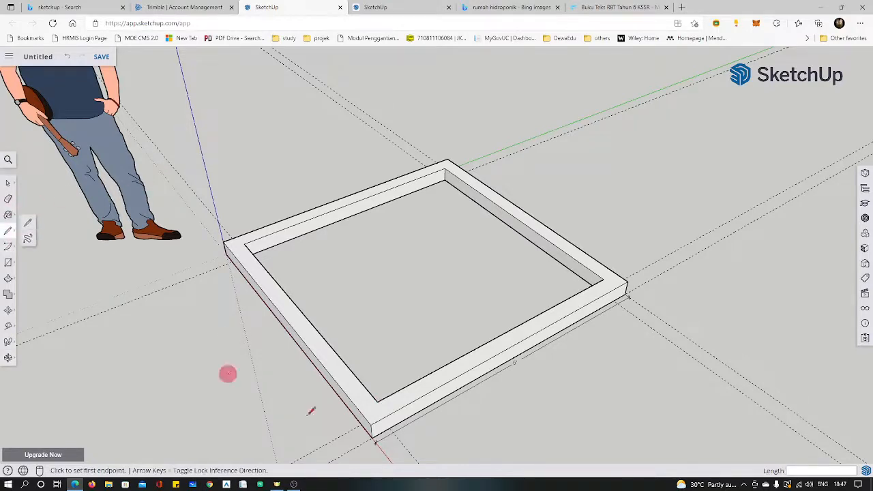
click(378, 401)
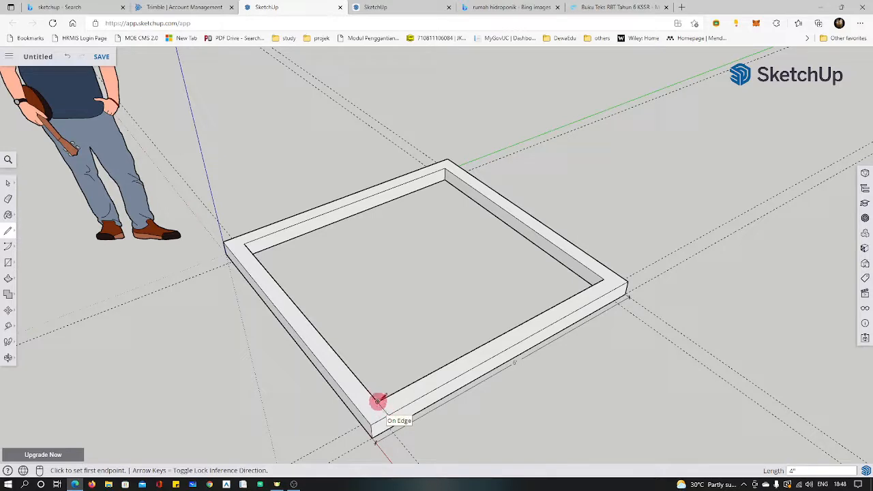
click(376, 401)
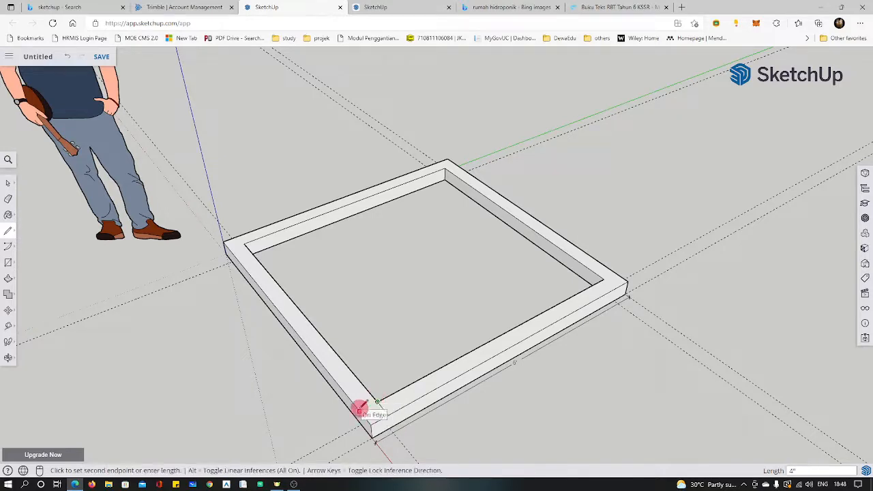
click(376, 409)
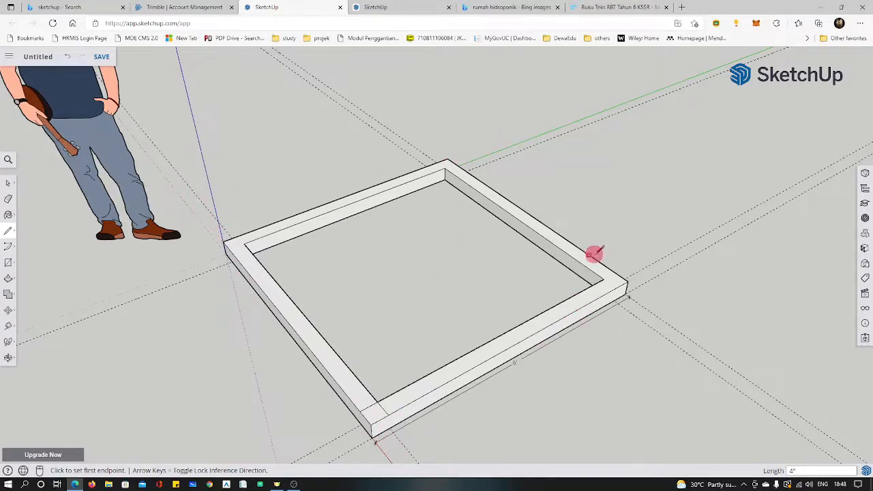
- Outline a 4" square on the top face at the frame corner diagonally opposite the origin, with two lines from its inner corner
scroll(648, 267, up, 1)
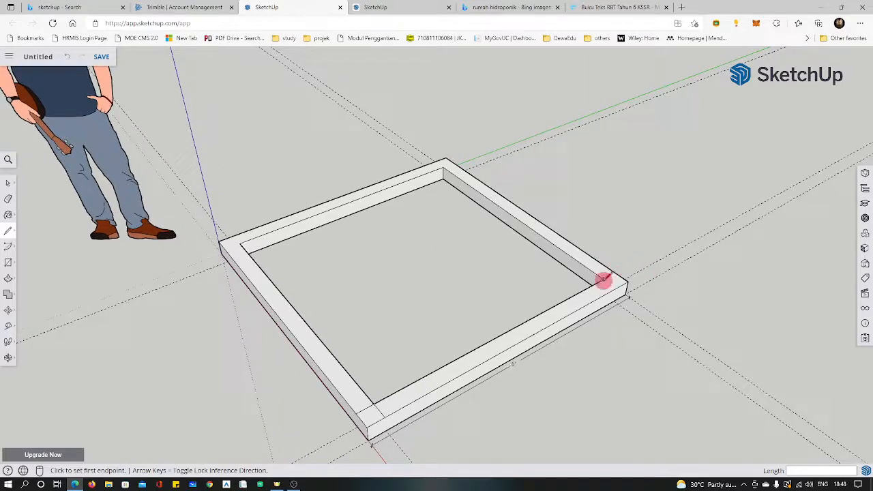
click(603, 279)
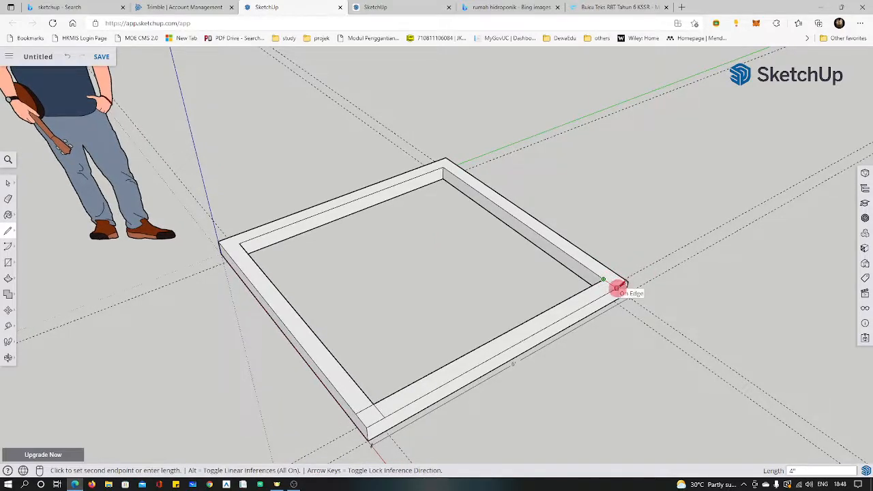
click(616, 287)
click(616, 273)
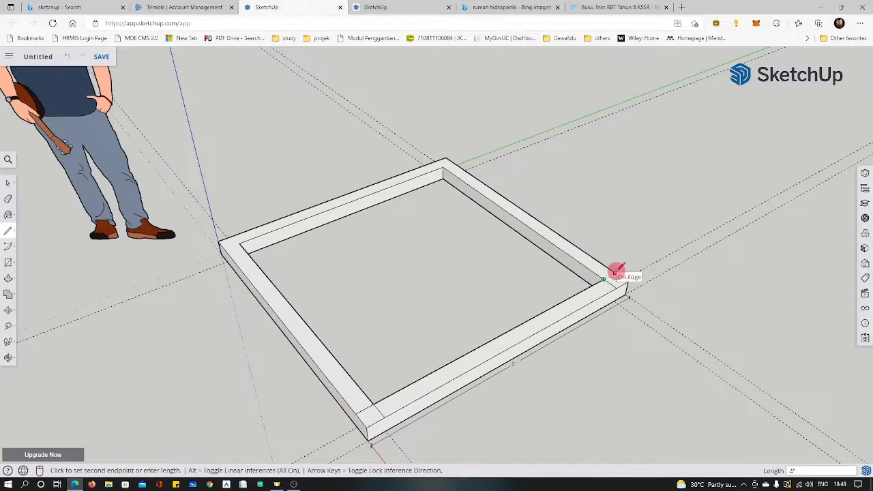
click(617, 271)
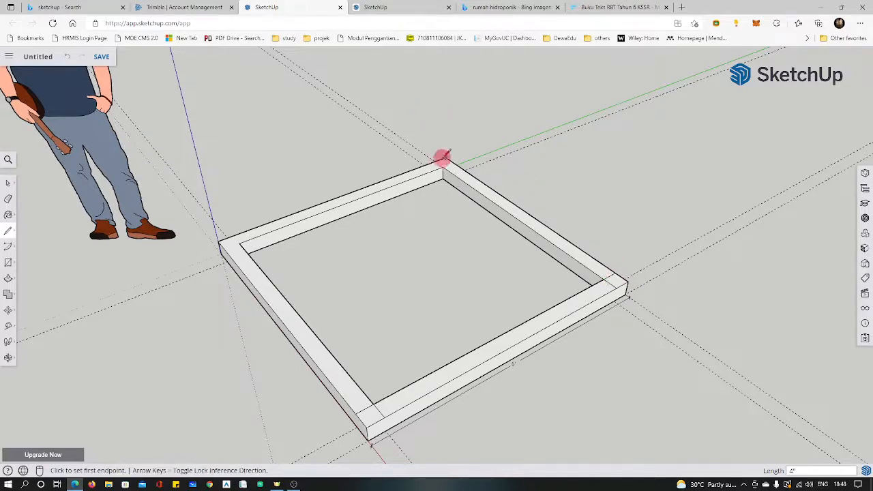
- Outline a 4" square on the top face at the frame's origin corner, with two lines from the inner corner to the outer edges
scroll(443, 156, up, 2)
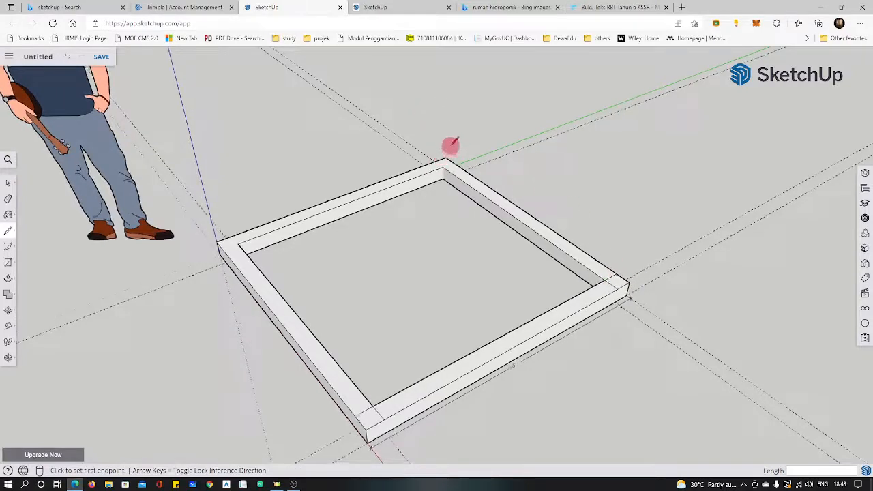
click(234, 238)
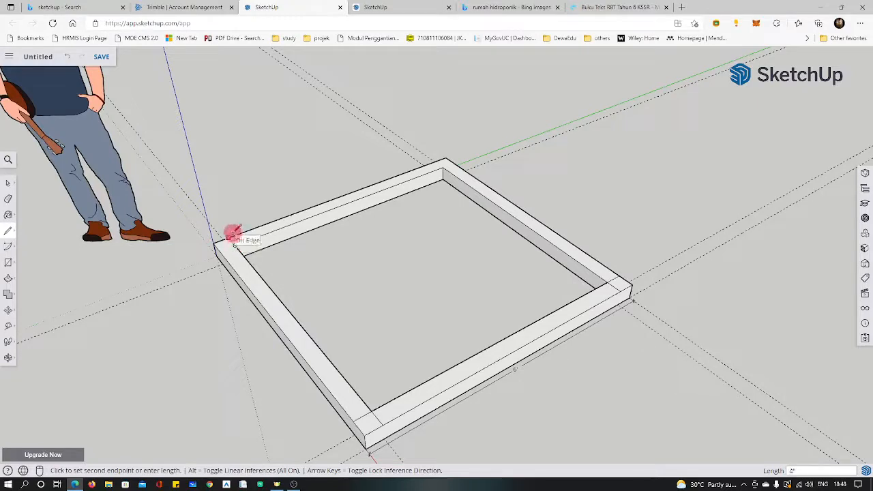
click(225, 247)
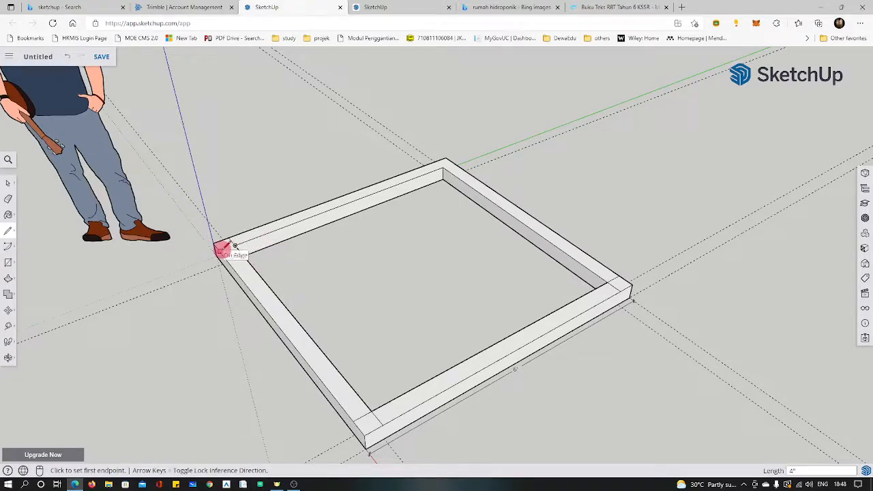
click(235, 245)
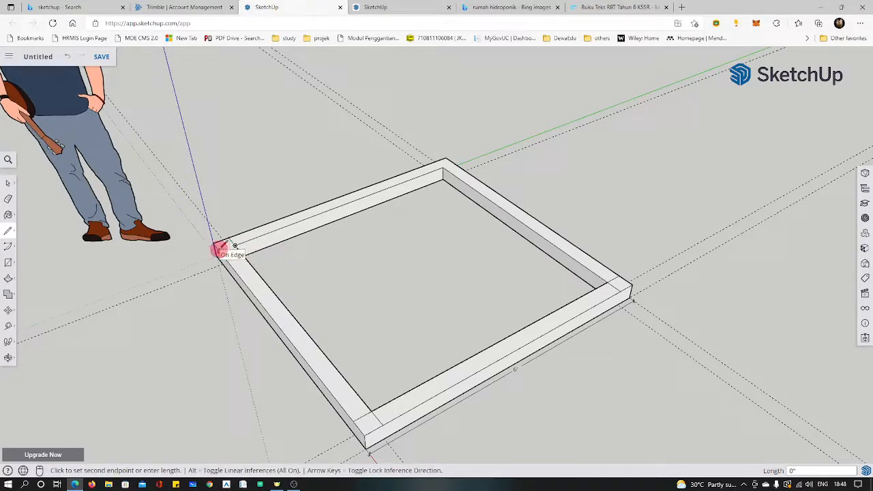
click(235, 245)
click(235, 245)
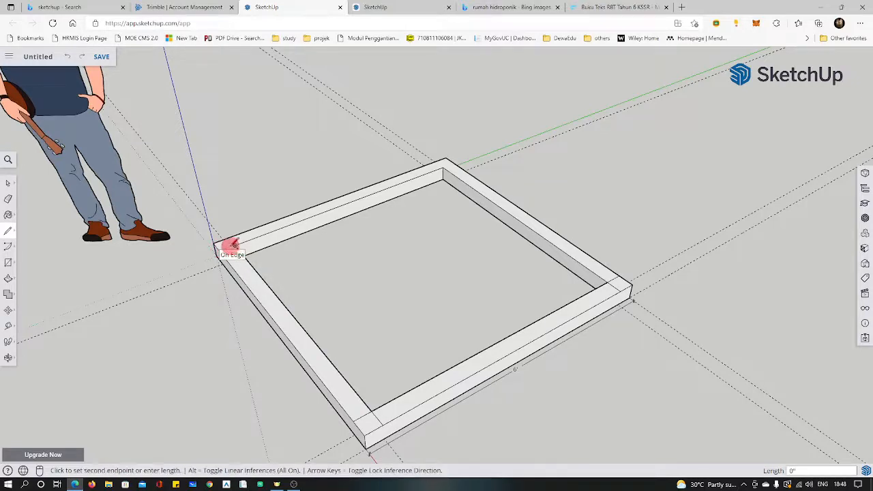
click(218, 251)
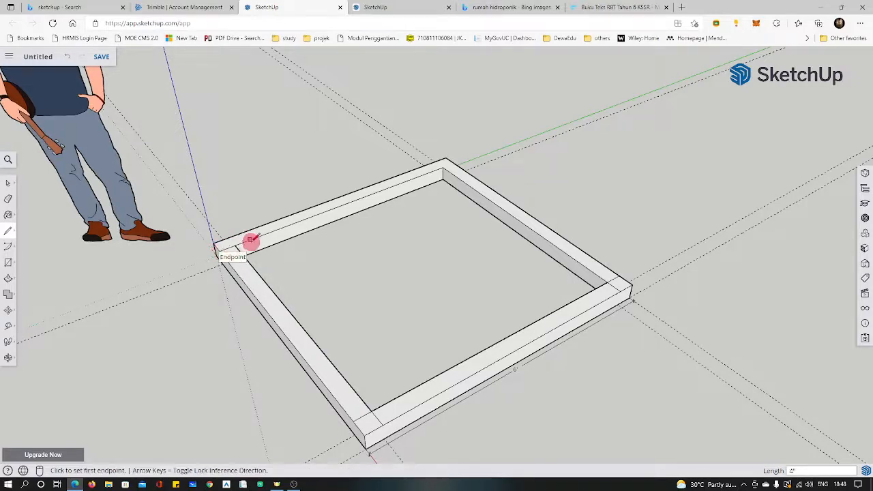
click(235, 240)
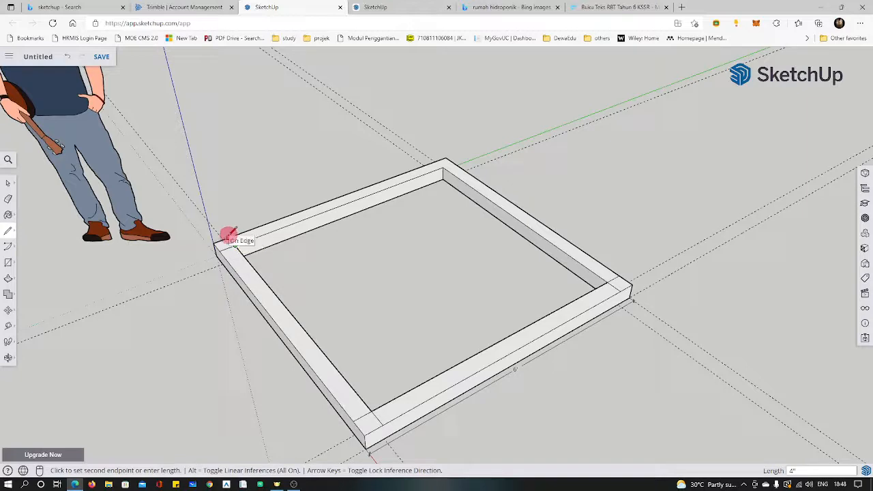
click(230, 238)
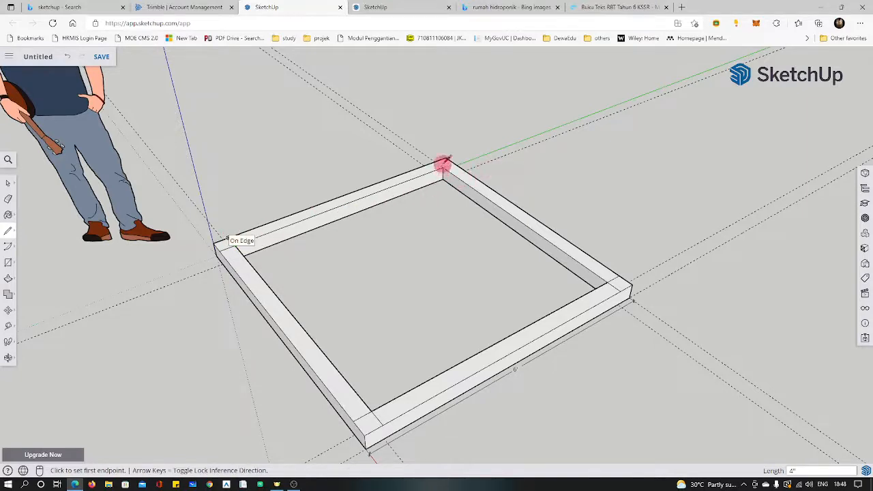
- Outline a 4" square on the top face at the frame's far green-axis corner, with two lines from its inner corner
click(9, 359)
click(47, 359)
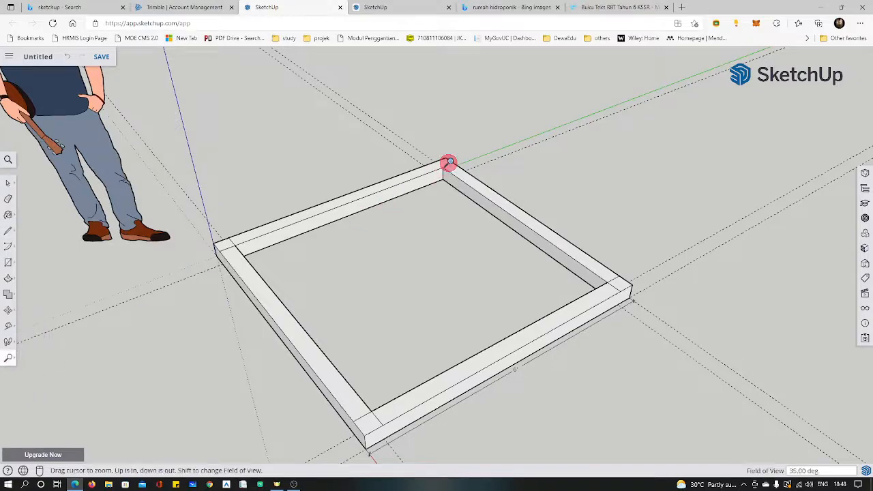
drag(429, 166, 401, 44)
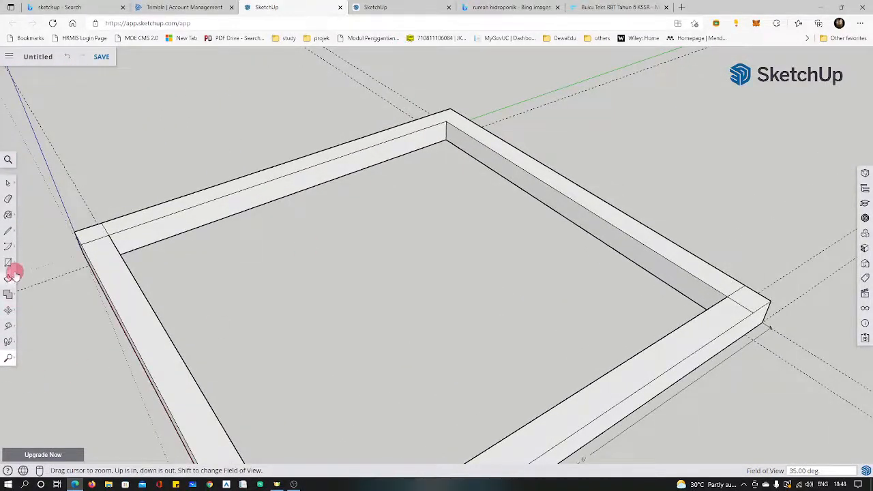
click(8, 230)
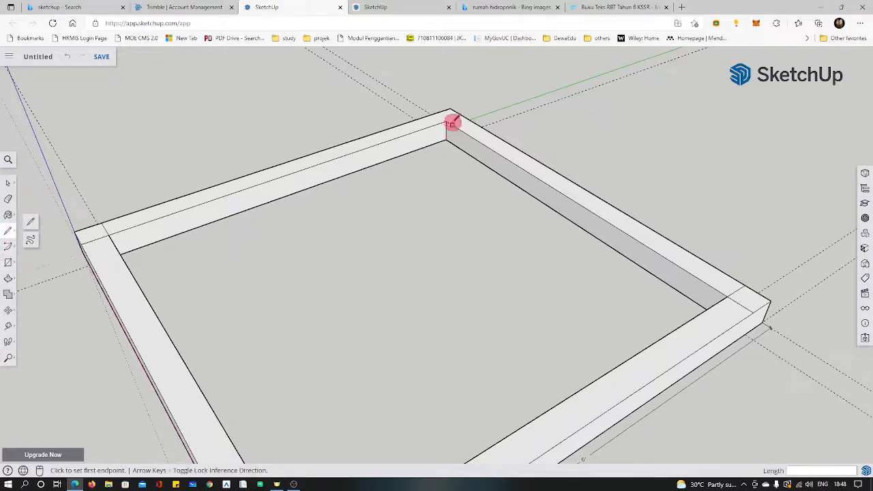
click(454, 117)
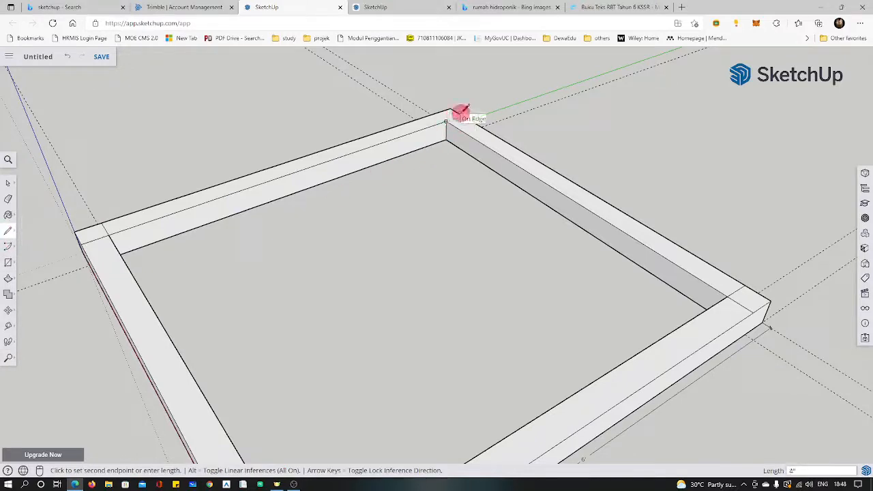
click(445, 119)
click(446, 121)
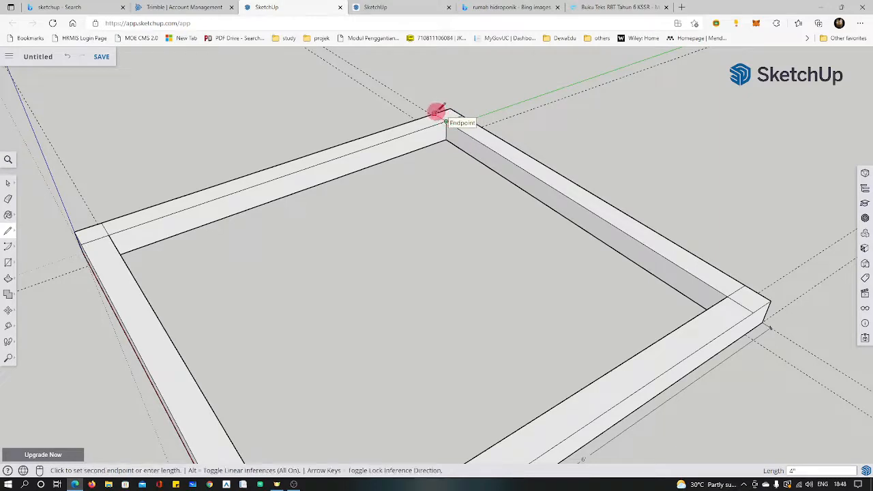
click(435, 113)
scroll(440, 183, down, 2)
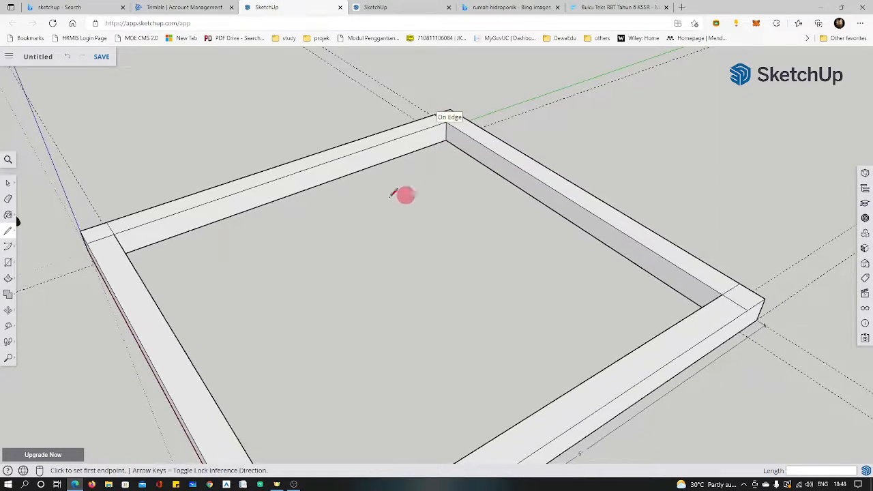
- Push/Pull the corner square at the frame's red-axis corner up 6' to form a post
click(9, 182)
scroll(269, 288, down, 1)
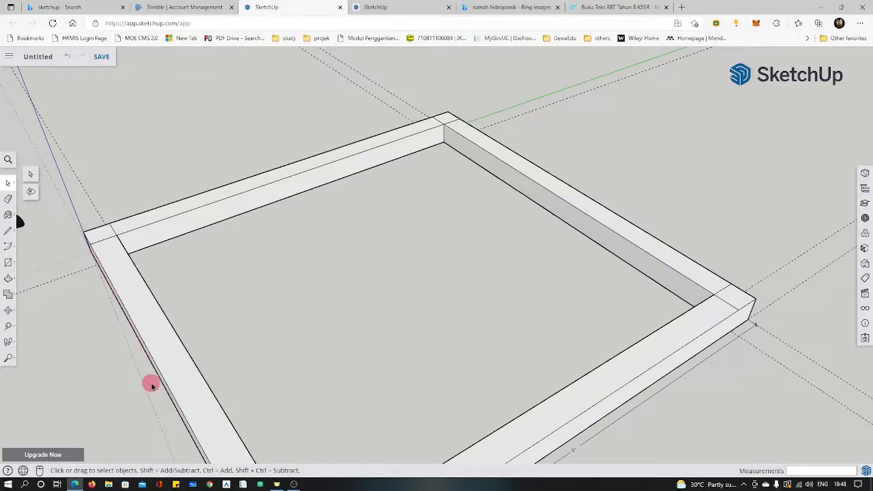
click(8, 358)
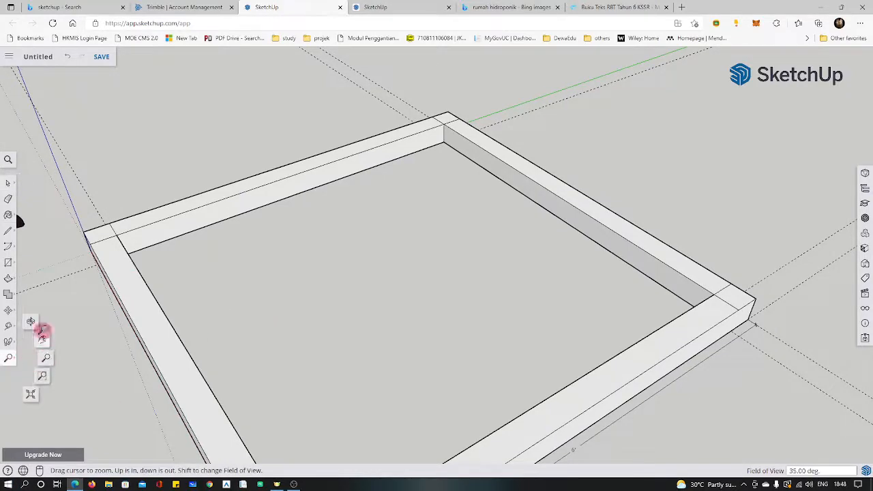
click(41, 322)
drag(234, 283, 357, 157)
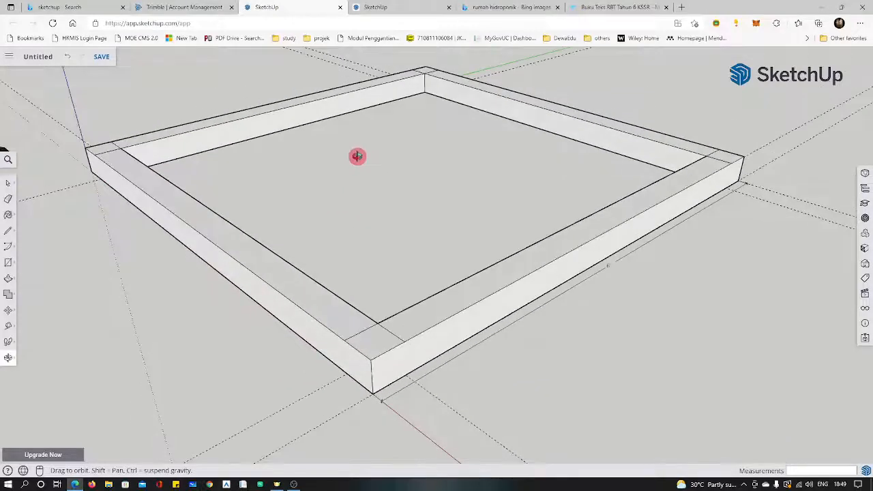
click(8, 358)
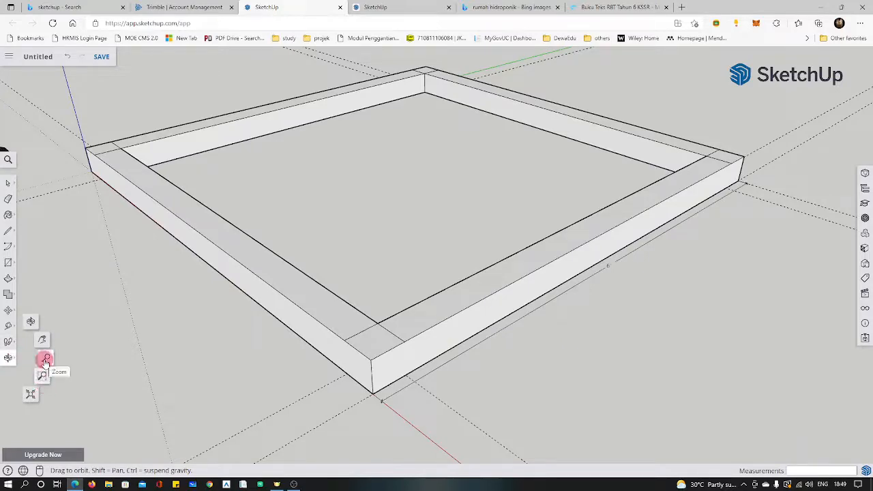
click(46, 360)
drag(173, 307, 123, 411)
drag(373, 169, 278, 300)
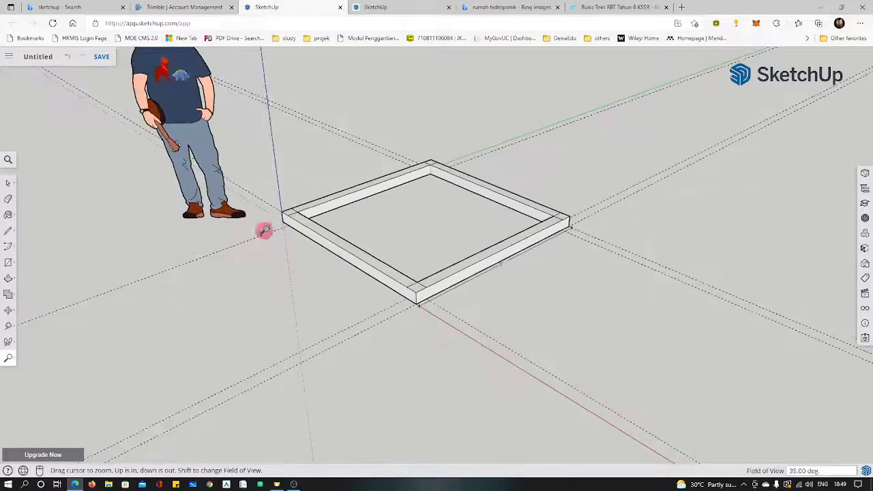
click(9, 358)
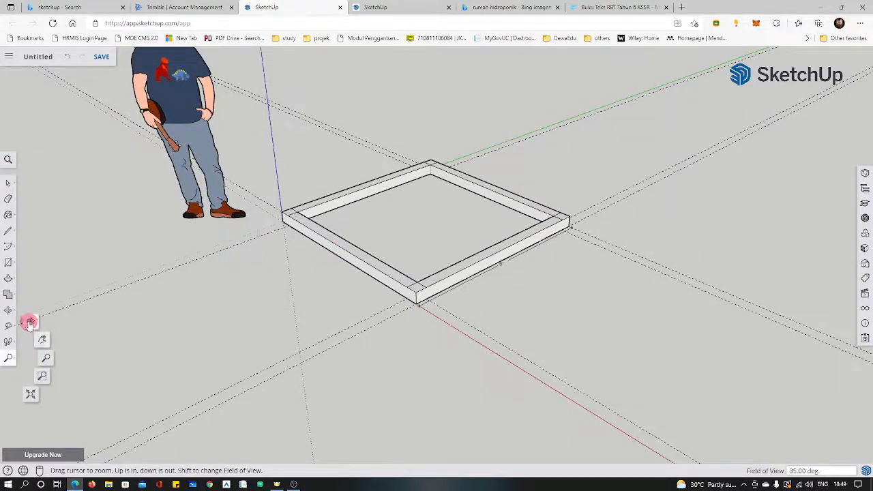
click(30, 320)
drag(298, 234, 269, 298)
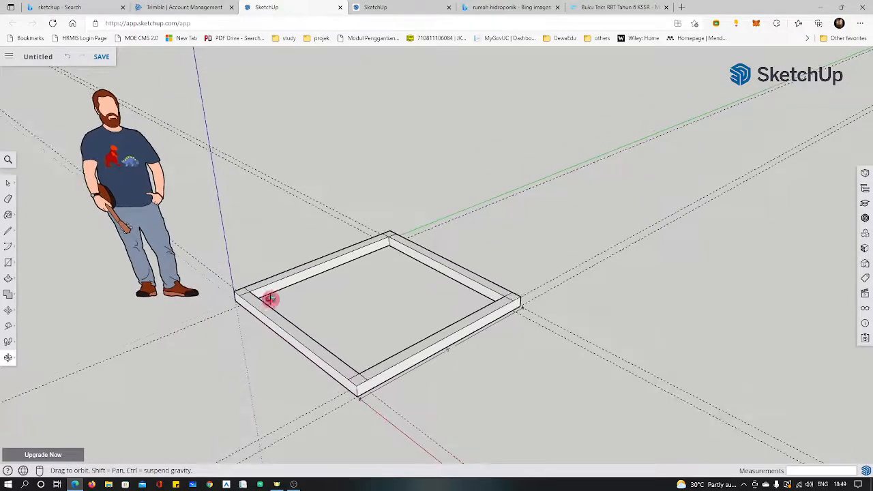
click(9, 279)
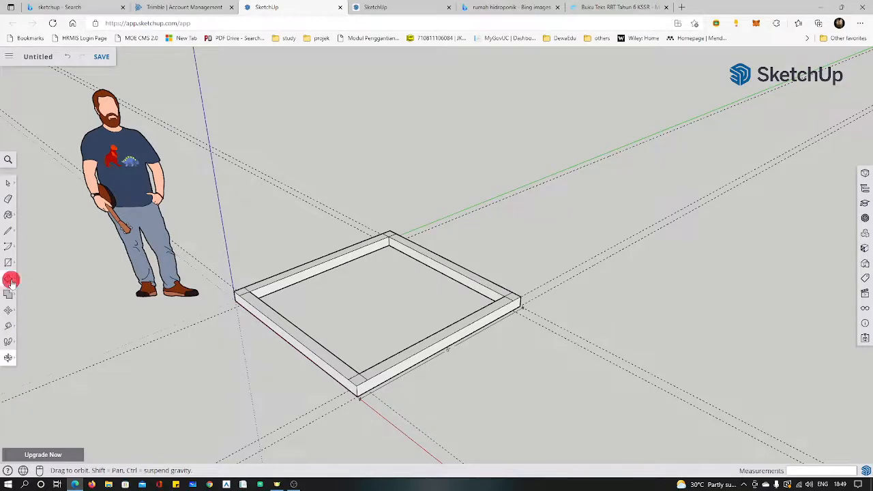
click(356, 382)
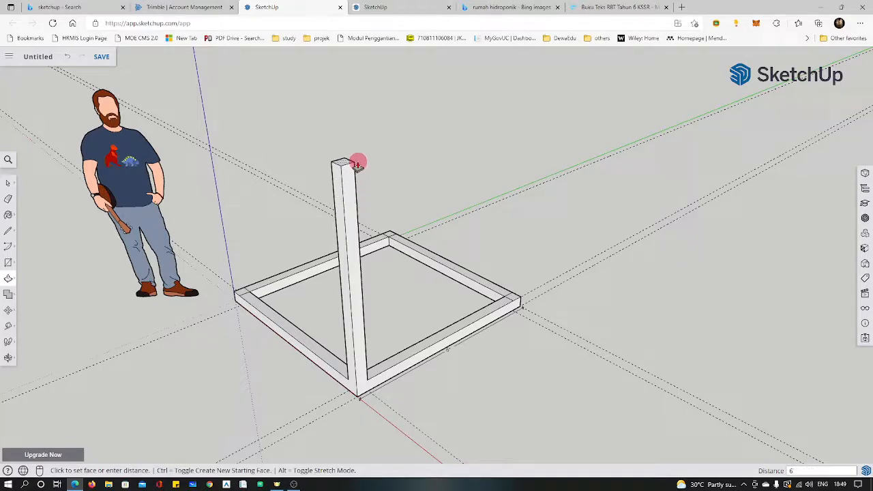
key(Return)
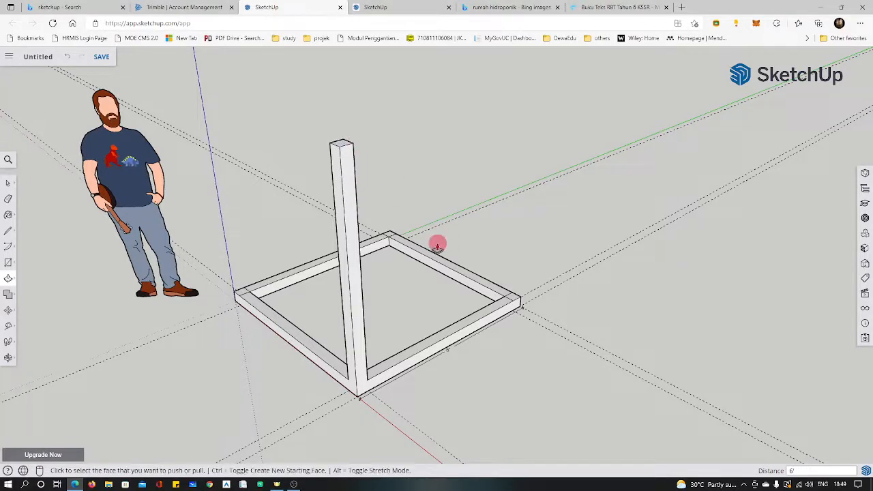
- Push/Pull the remaining three corner squares on the frame up 6' each to form posts
click(513, 298)
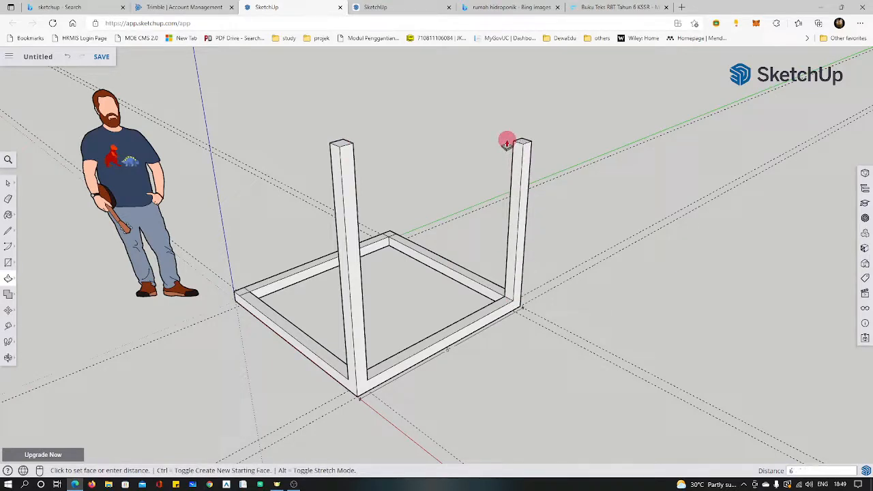
text(6')
key(Return)
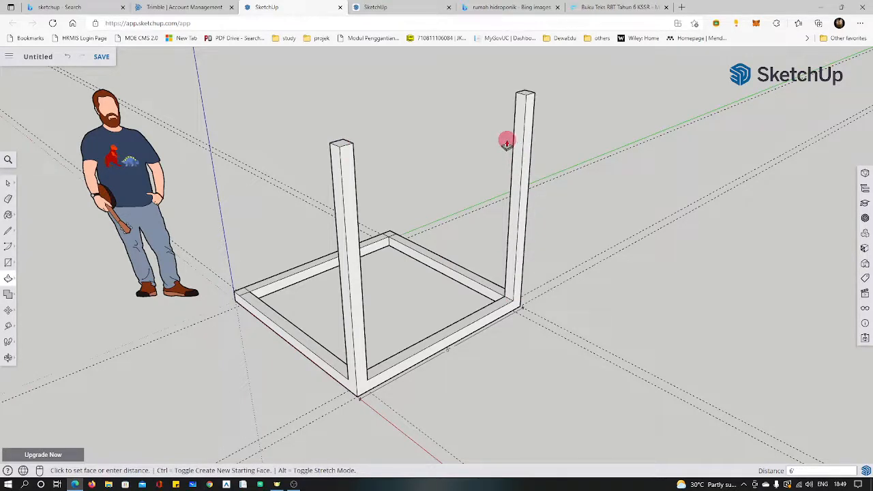
click(241, 292)
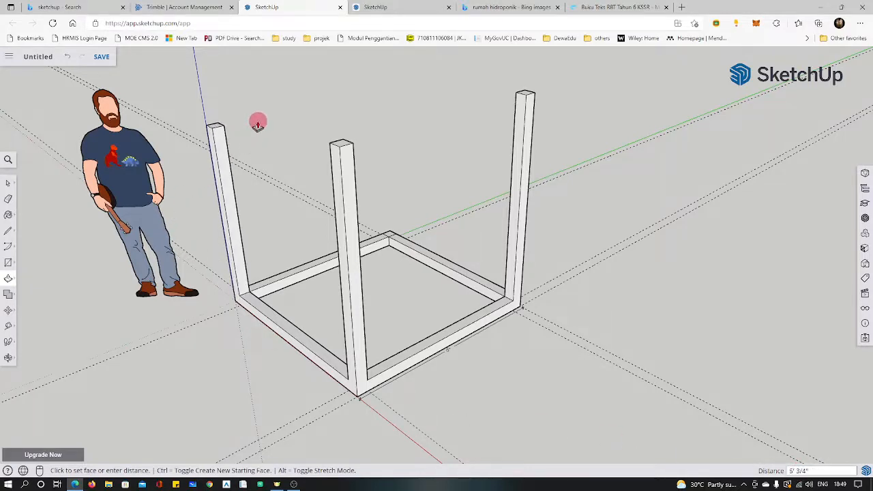
key(Return)
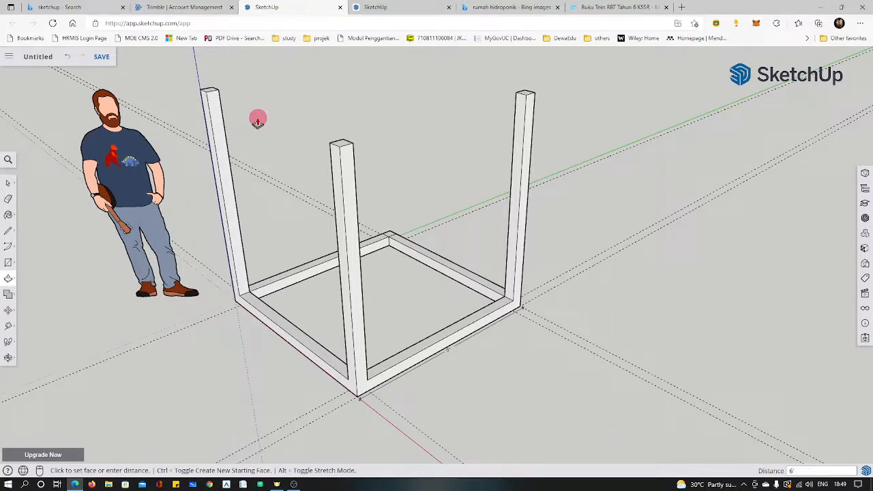
click(388, 236)
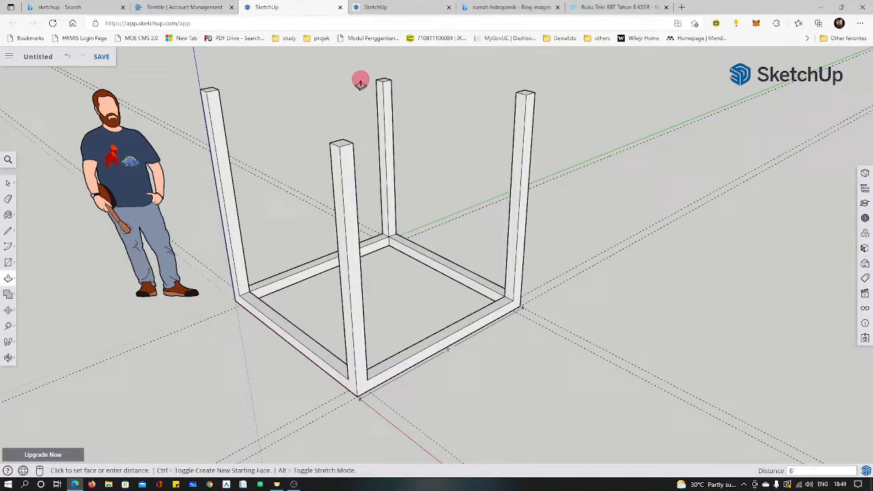
click(361, 81)
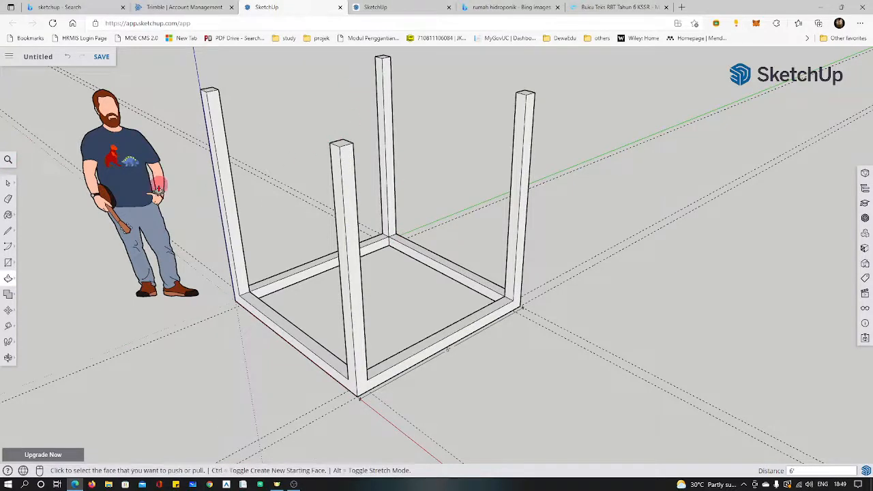
- Compare the four-post frame with the rumah hidroponik reference photo in Bing Images and return to the SketchUp model
click(8, 358)
drag(421, 305, 557, 371)
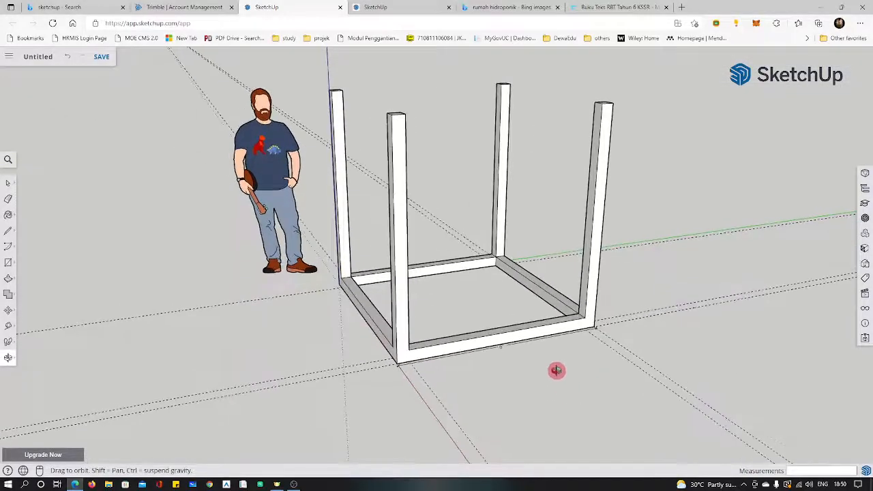
click(509, 8)
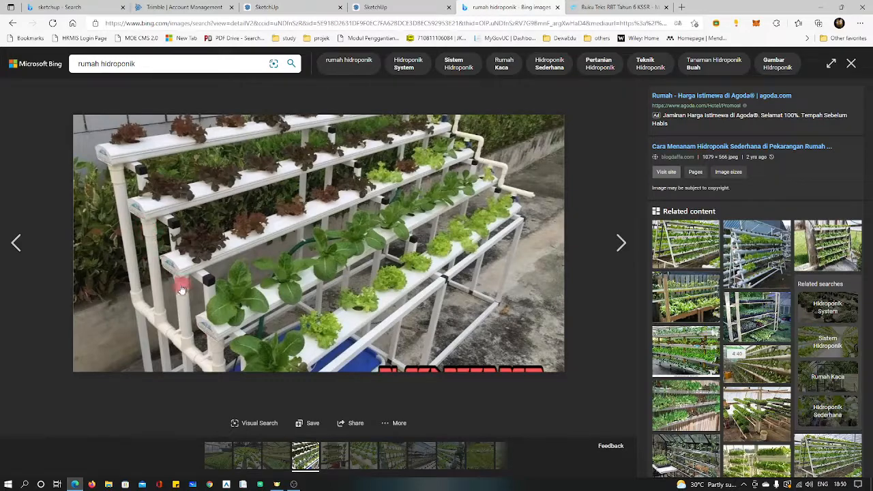
click(271, 8)
mouse_move(475, 247)
mouse_down()
mouse_move(573, 371)
mouse_move(529, 384)
mouse_move(512, 433)
mouse_move(497, 395)
mouse_up()
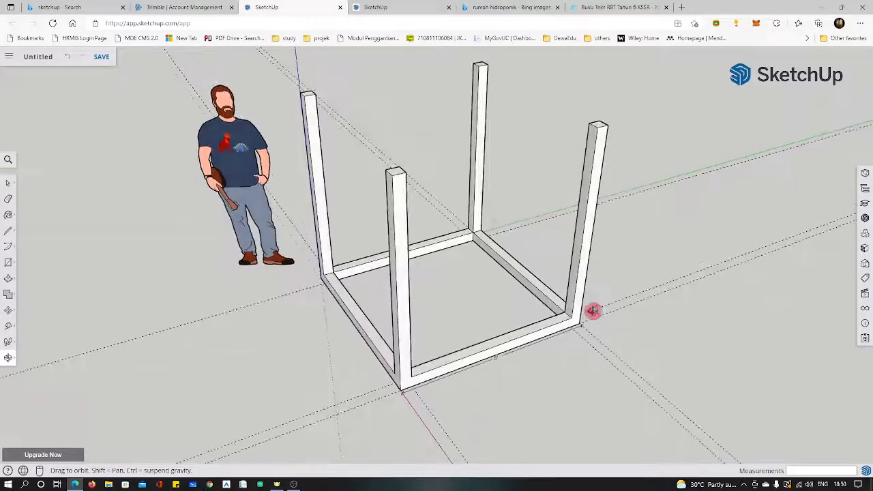
drag(507, 366, 533, 317)
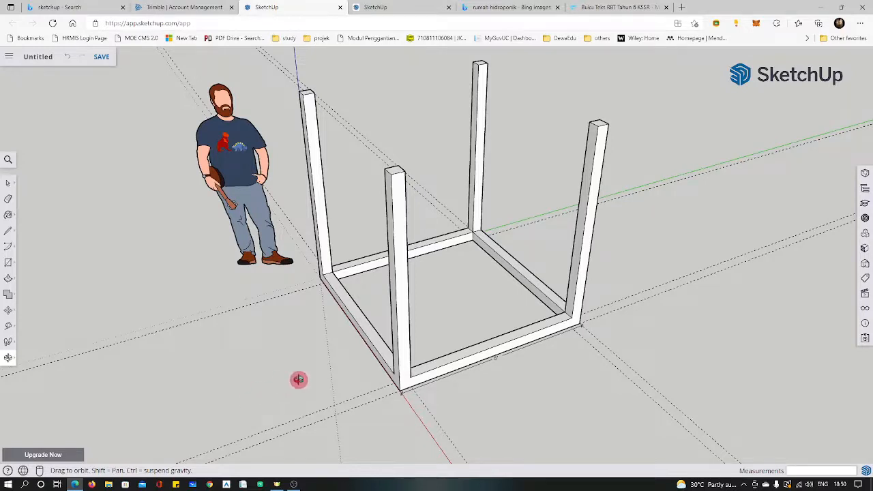
- Place a guide 1' inside the frame from the rail opposite the red axis, and a parallel guide 4" farther in
click(8, 326)
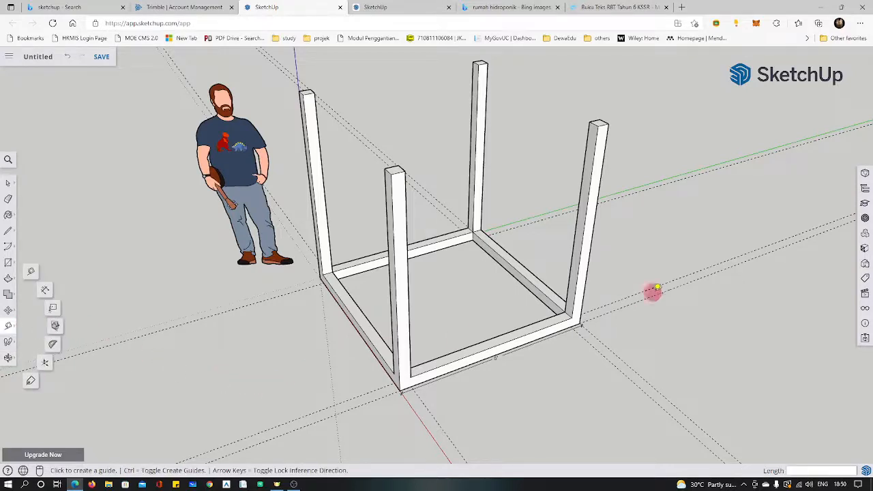
click(578, 326)
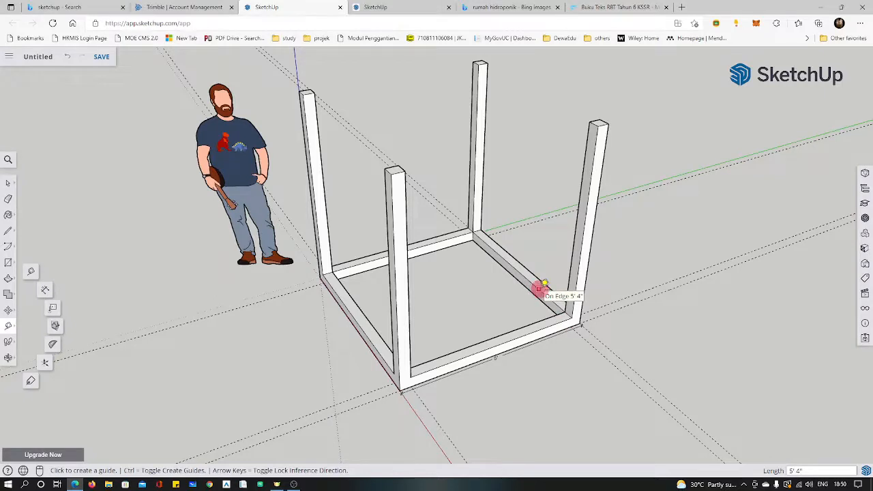
click(539, 289)
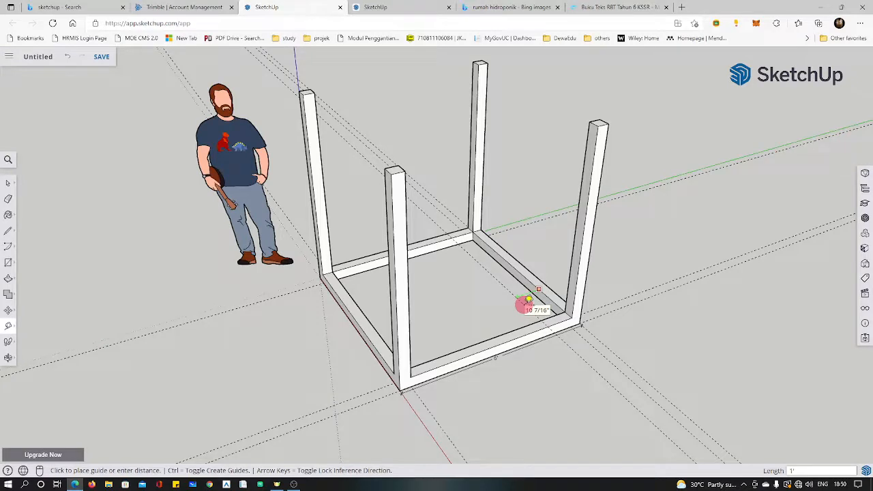
click(528, 300)
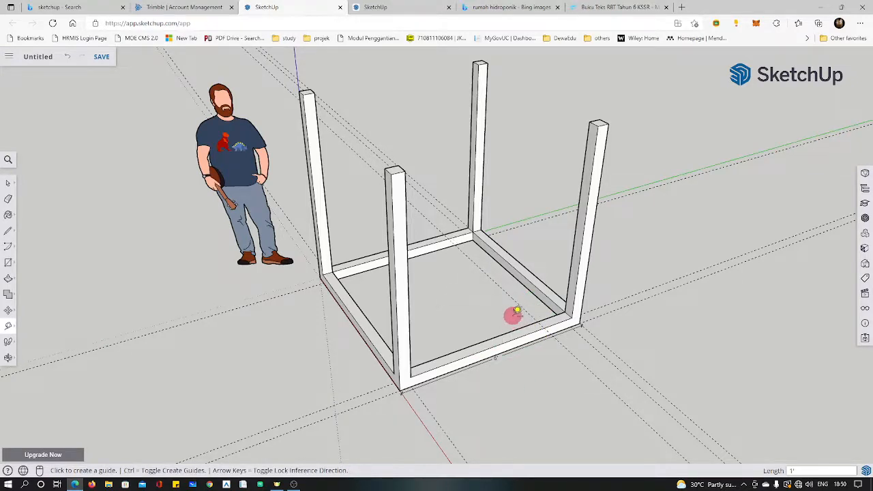
scroll(514, 310, up, 2)
scroll(549, 319, up, 2)
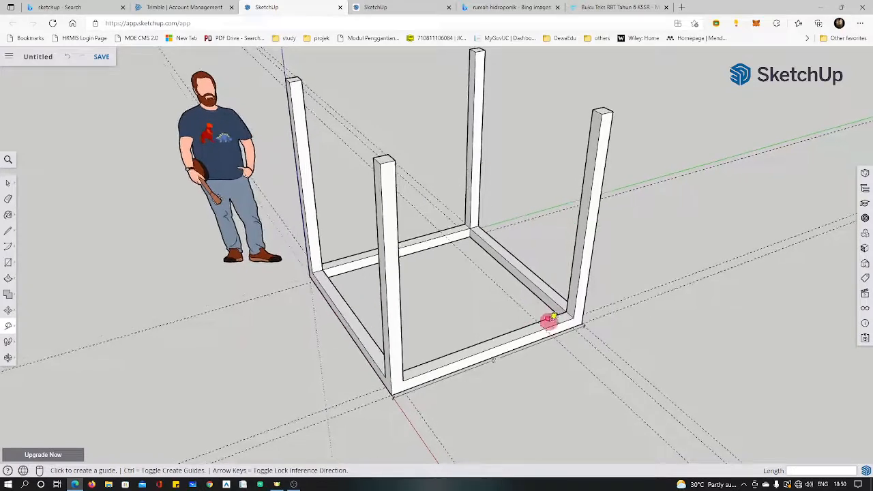
click(523, 309)
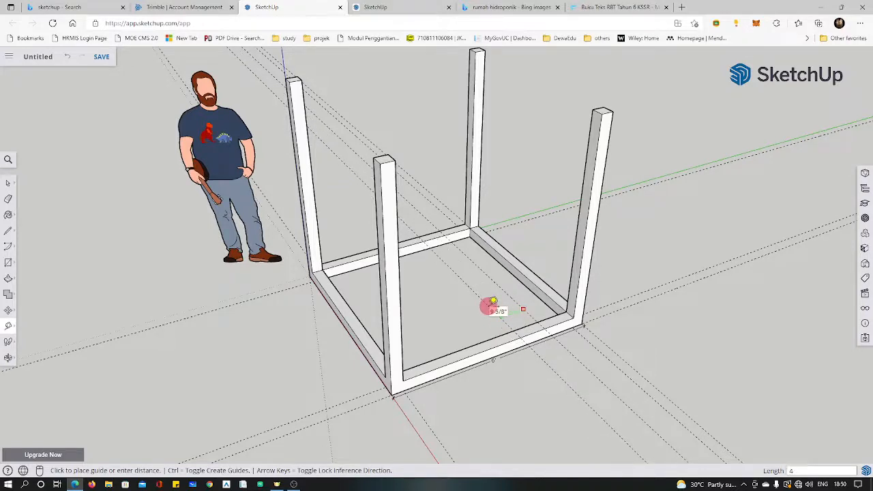
click(493, 301)
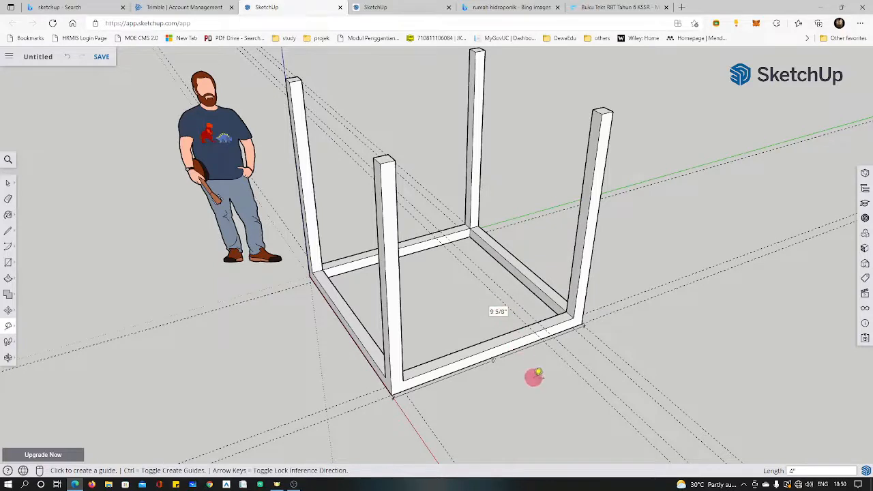
- Place a second pair of parallel guides toward the red axis, 1' from the innermost guide and 4" beyond that
click(510, 307)
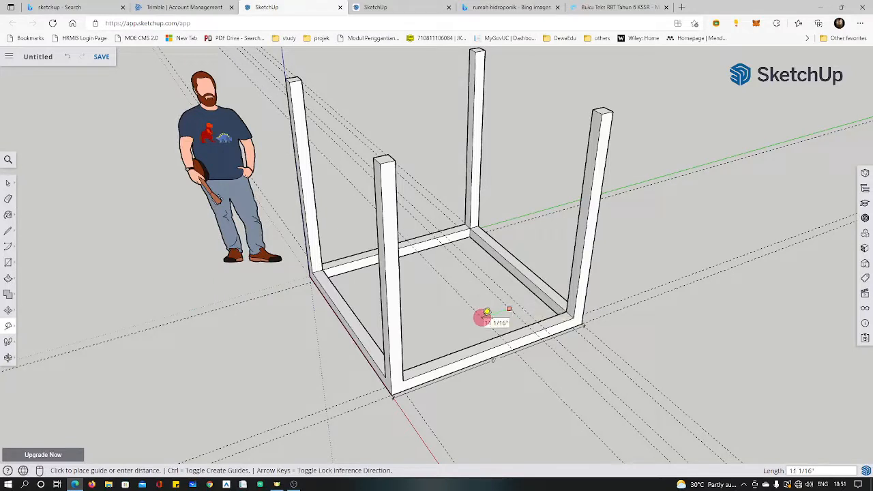
click(486, 314)
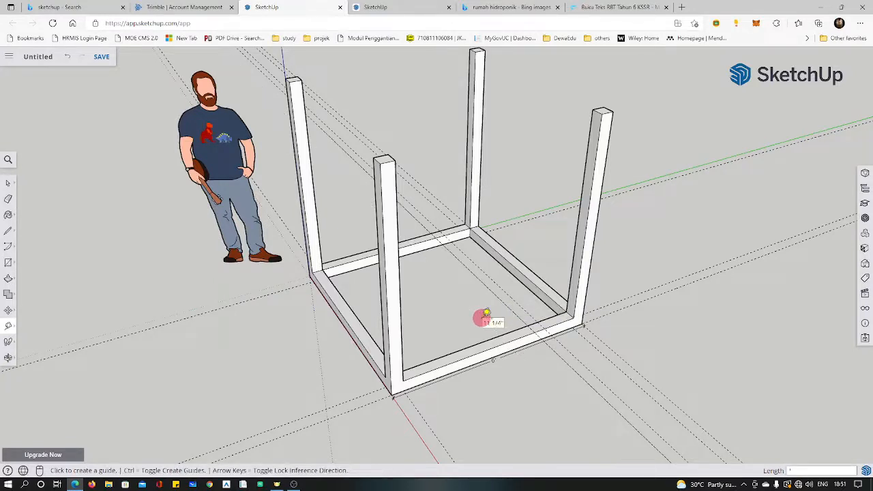
click(7, 358)
click(43, 358)
drag(516, 380, 502, 268)
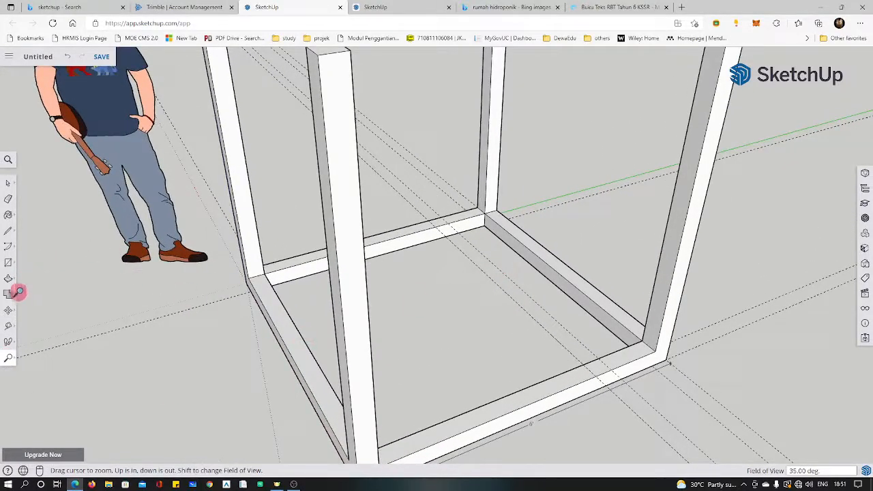
click(9, 327)
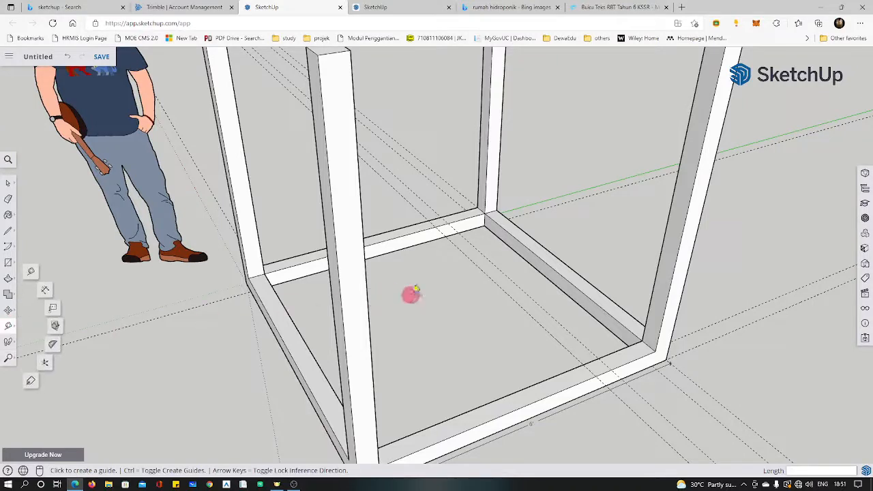
click(523, 308)
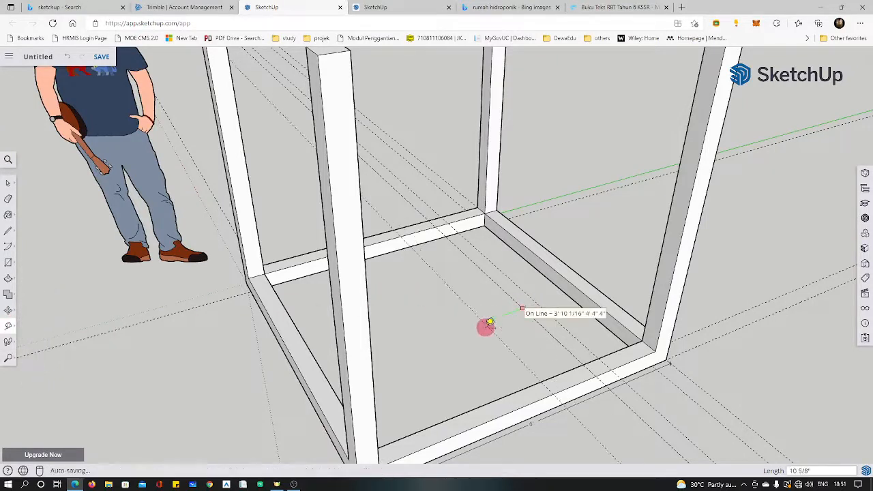
text(1)
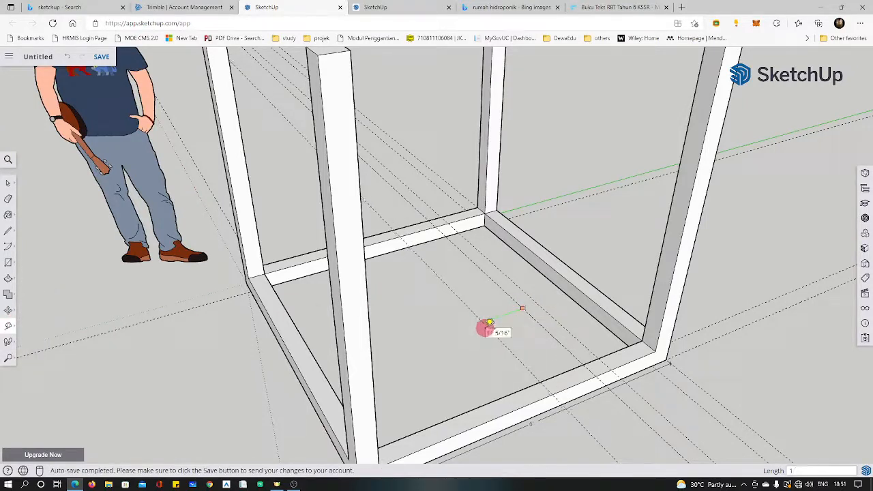
text(')
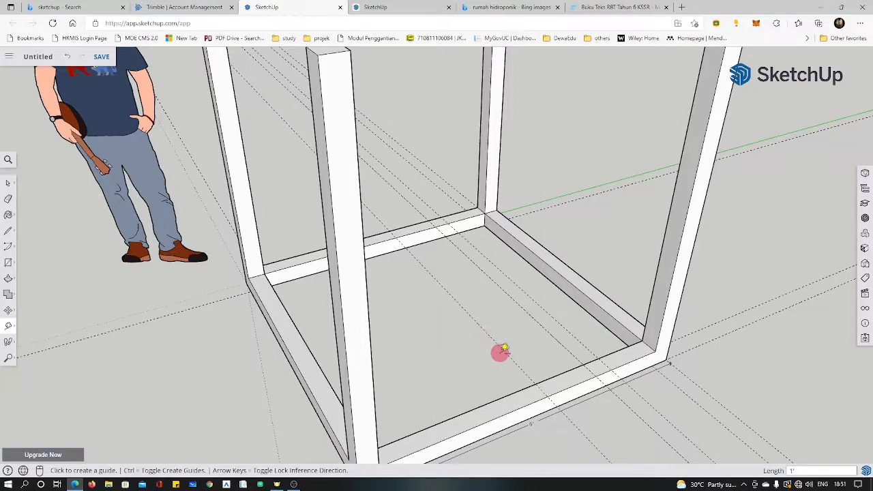
click(500, 348)
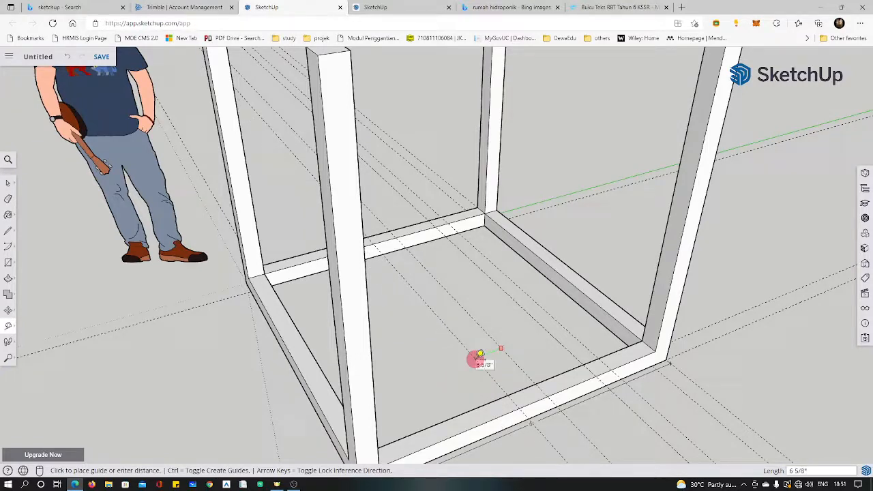
click(480, 354)
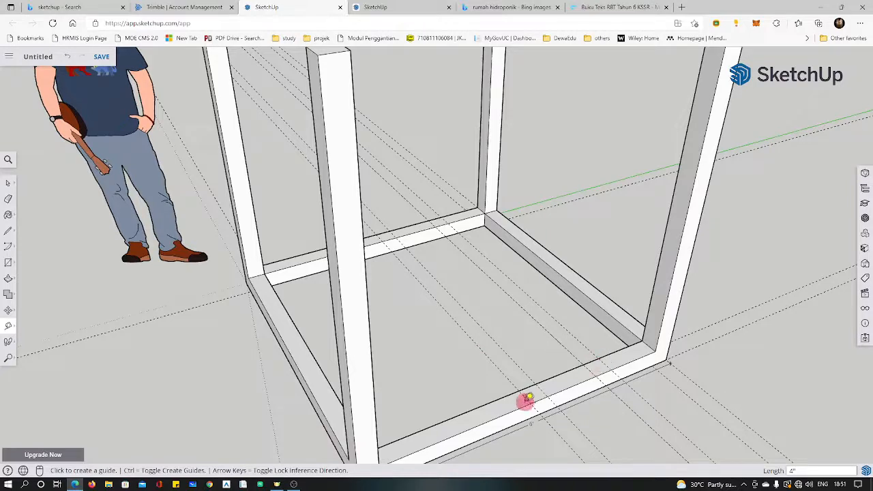
- Place a parallel guide 1' from the second pair's inner guide, toward the red axis
click(489, 358)
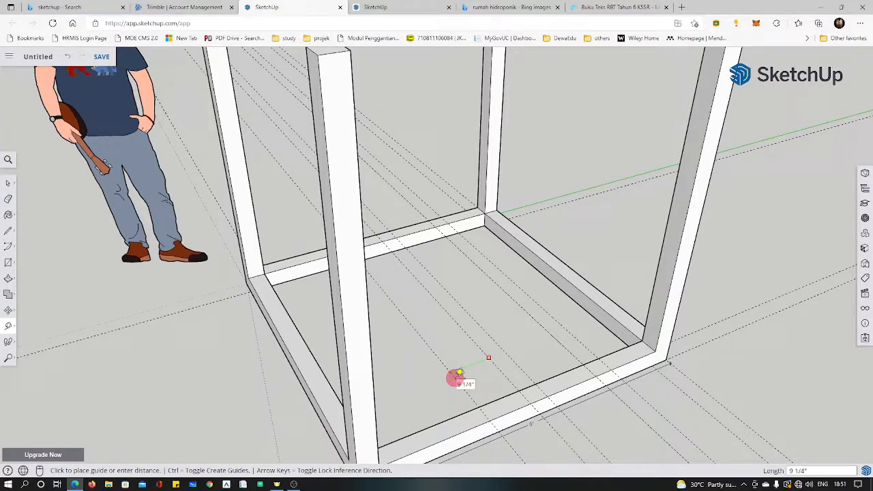
text(')
key(Return)
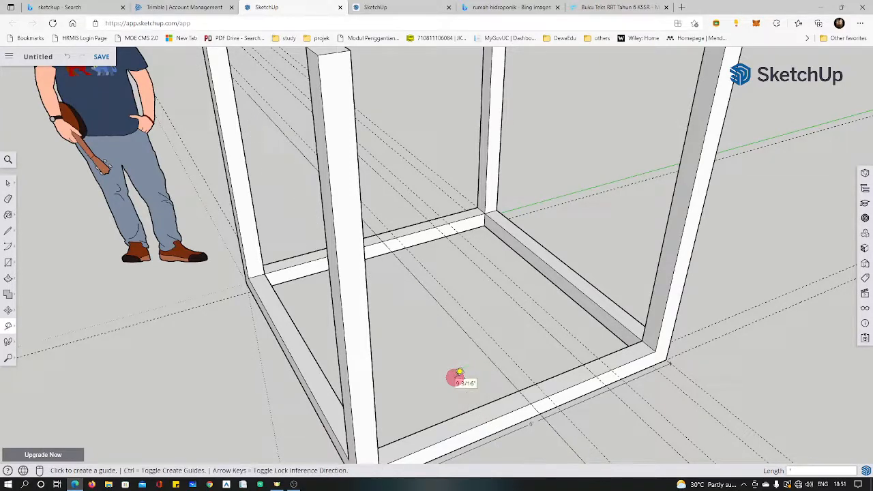
click(498, 369)
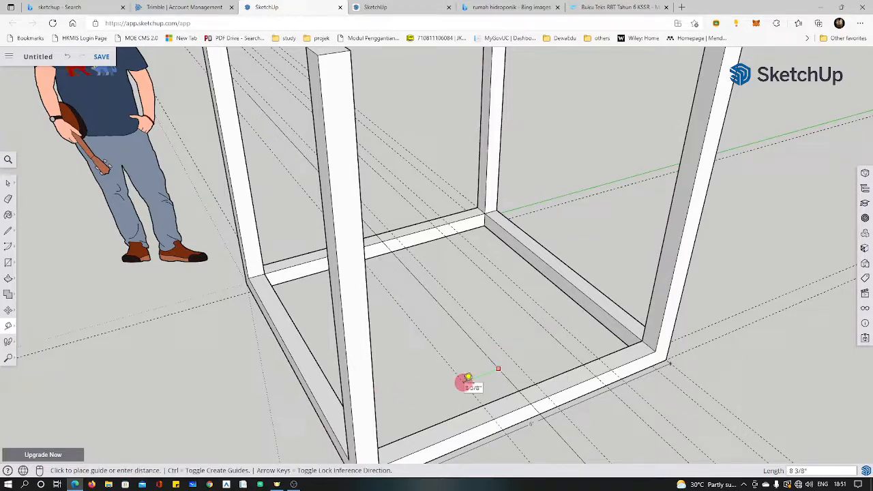
click(468, 377)
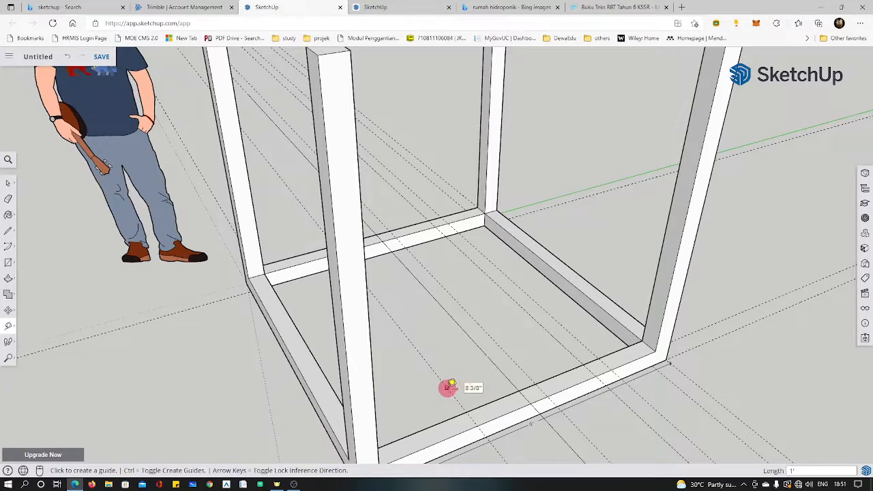
click(447, 387)
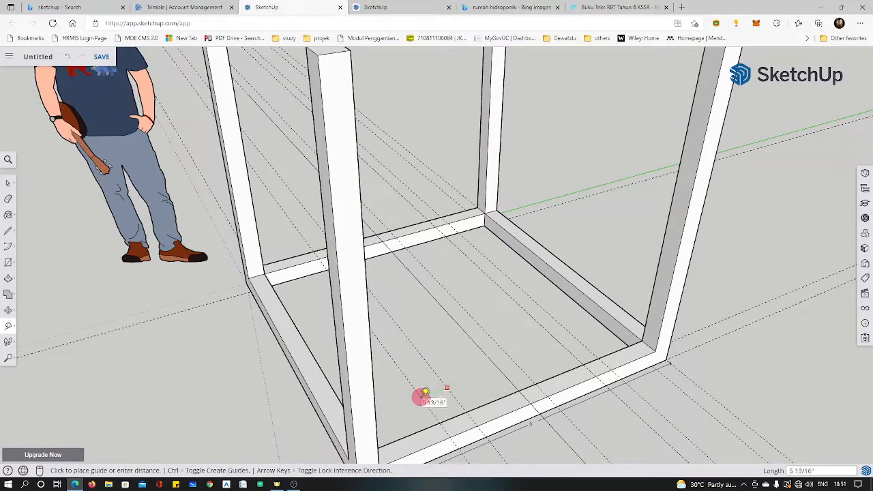
click(425, 393)
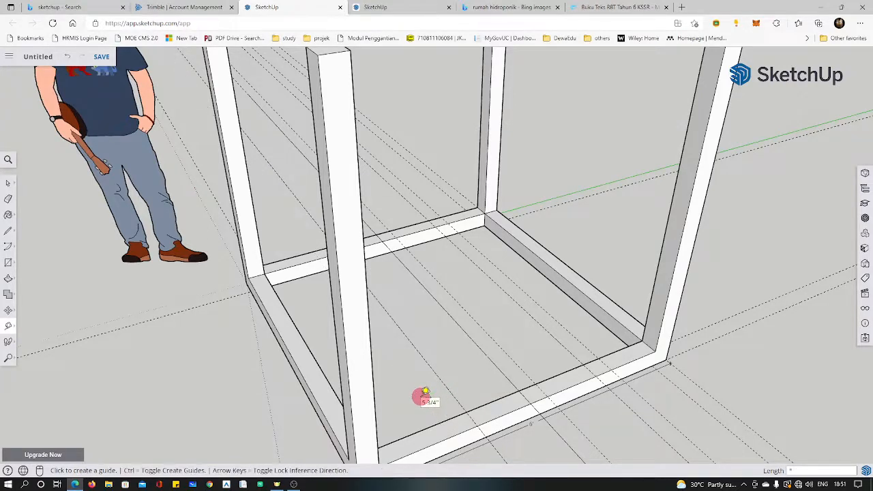
click(438, 377)
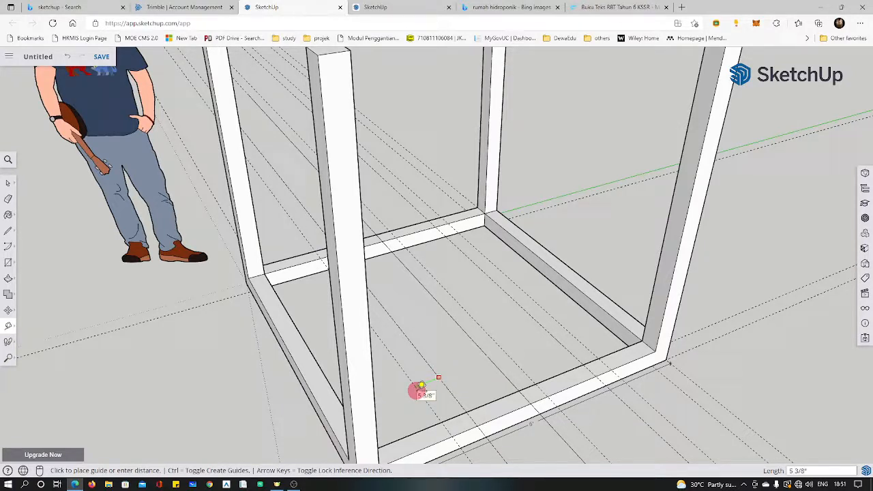
text(4)
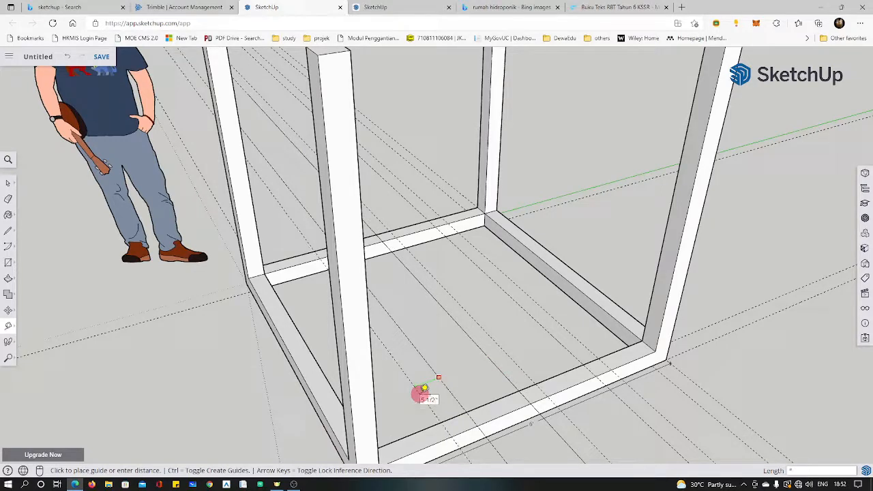
key(Return)
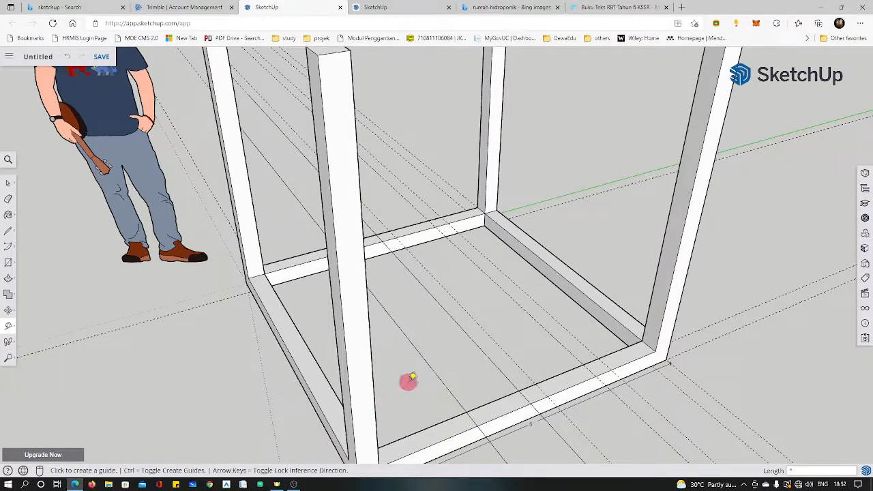
- Place a parallel guide 4" from the guide nearest the red axis, completing the third pair across the base frame
click(434, 371)
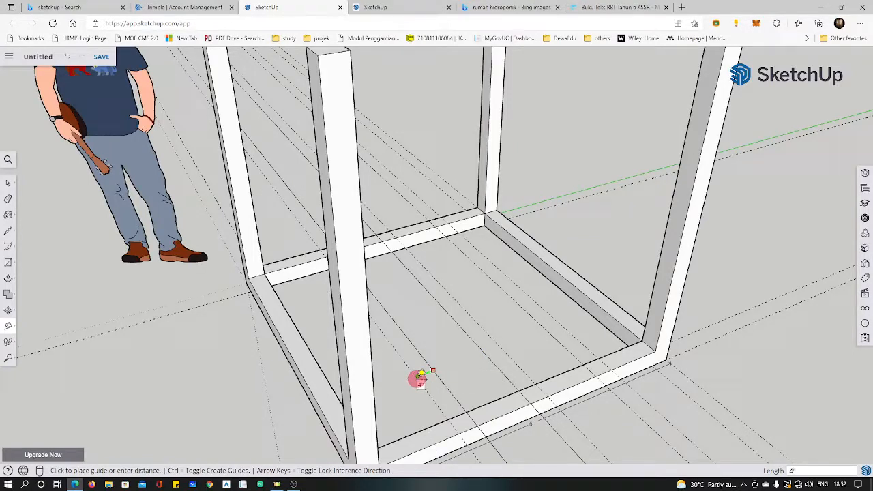
click(417, 379)
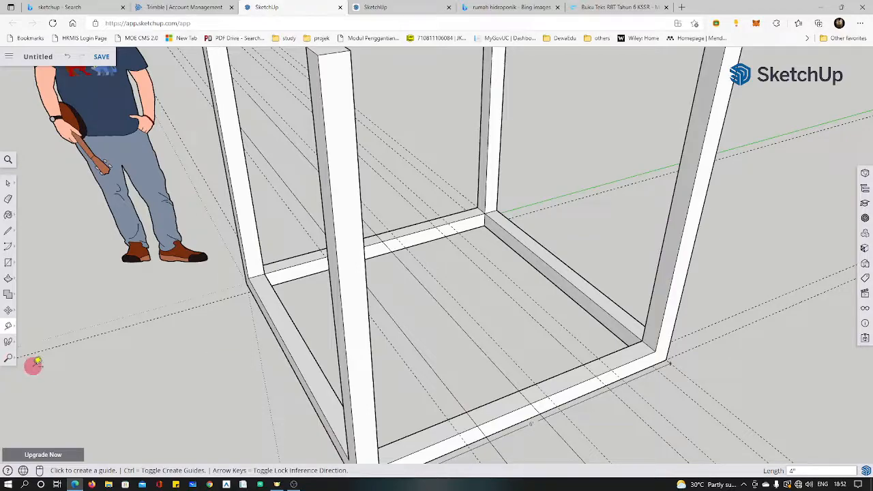
- Erase the leftover guides that run parallel to the green axis along the outside of the base frame
click(7, 358)
click(30, 324)
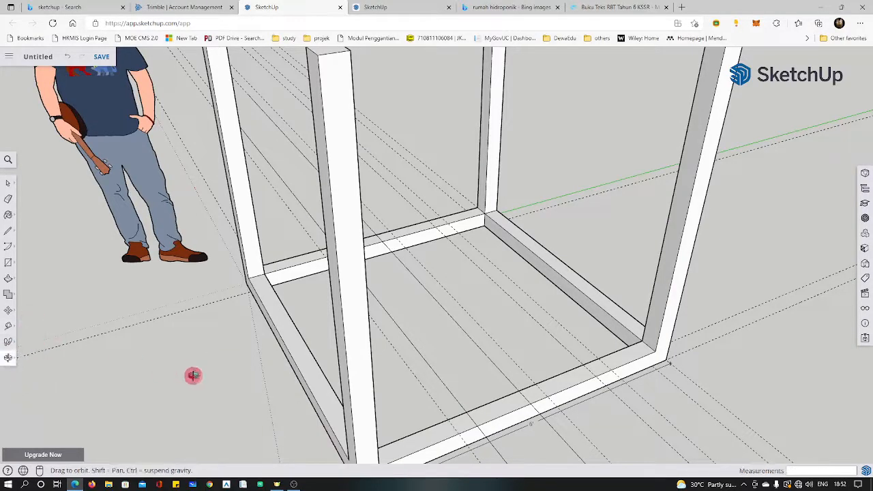
drag(193, 375, 269, 325)
click(9, 202)
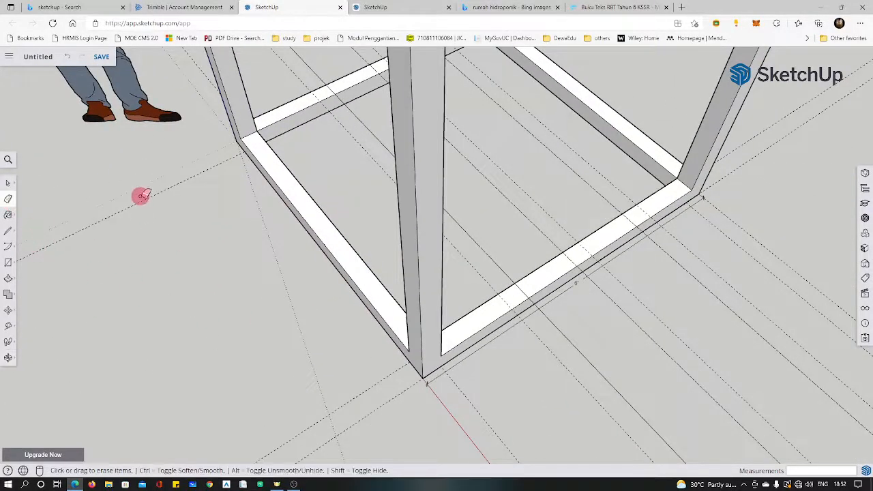
click(365, 416)
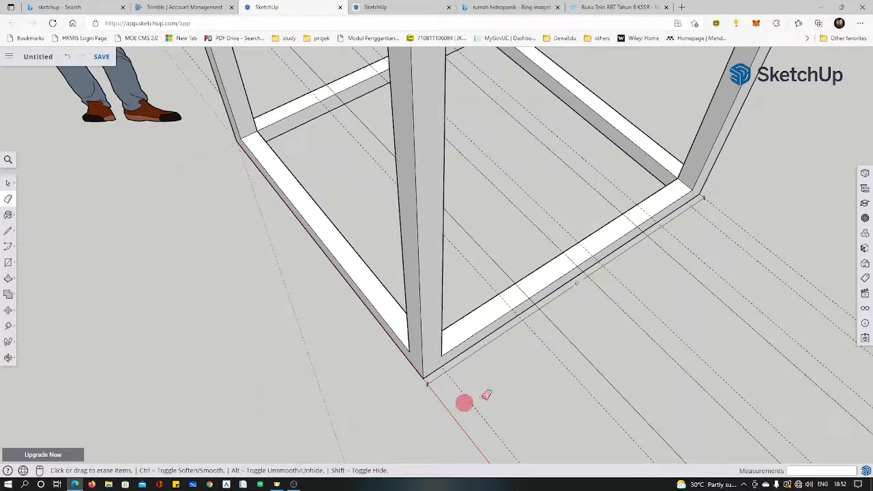
- Draw two 4" × 4" squares on the base rail at the guides' dimensioned end, within the guide pair nearest the red axis and the middle pair
click(9, 233)
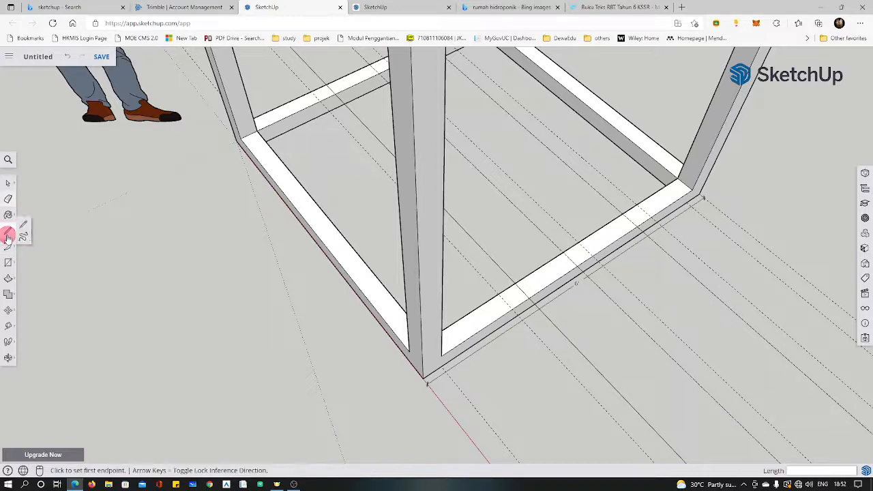
click(9, 263)
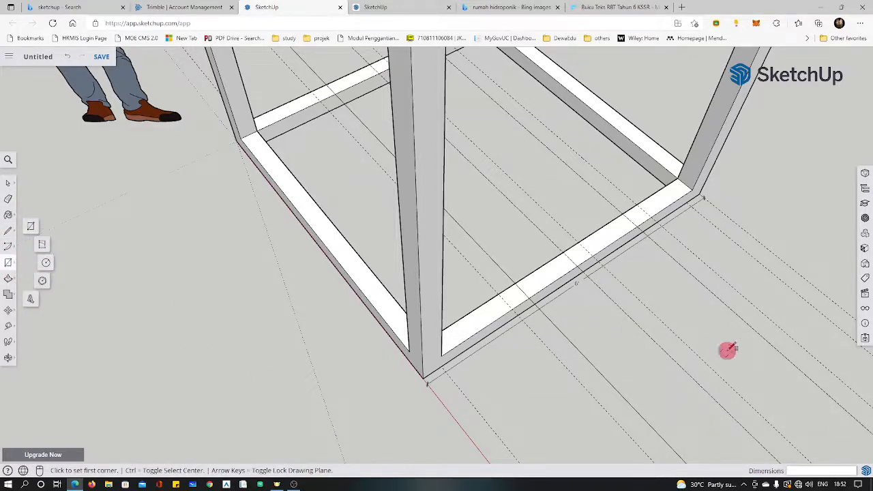
scroll(523, 280, up, 2)
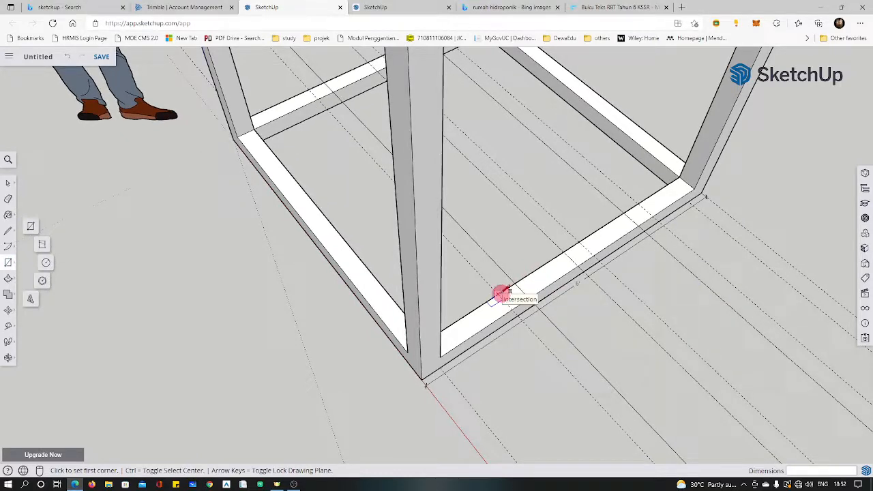
click(498, 293)
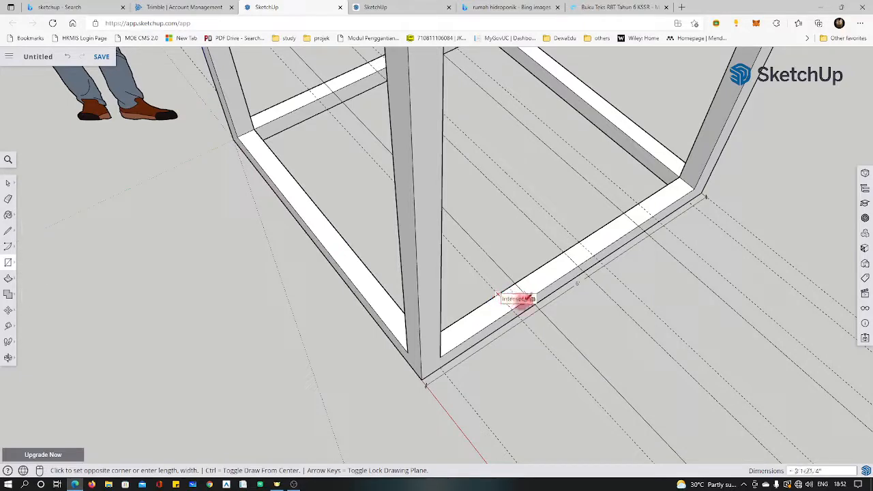
click(528, 296)
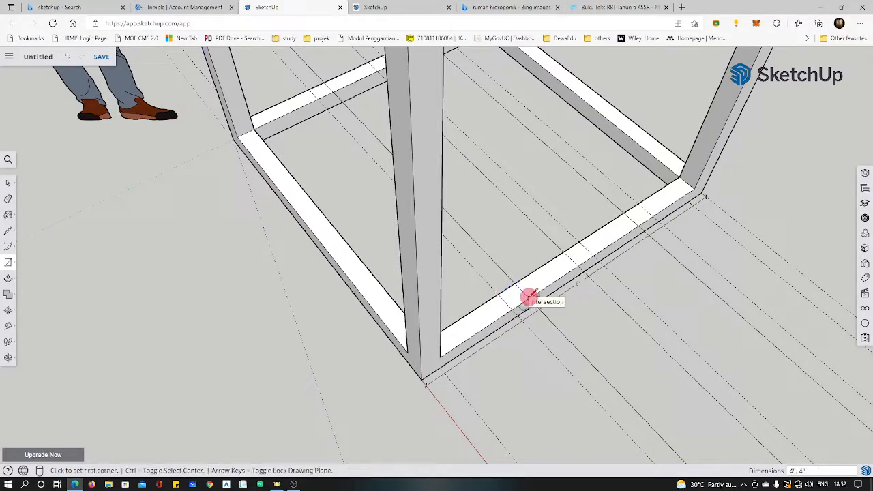
click(566, 250)
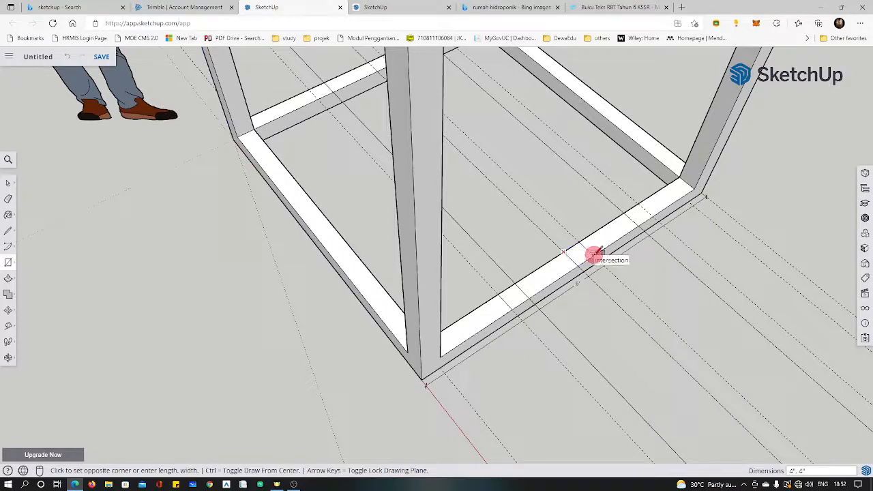
click(595, 255)
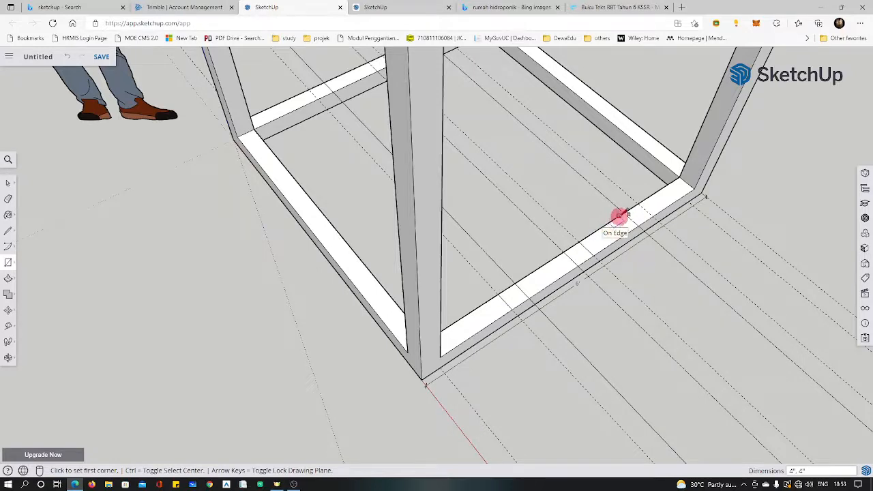
click(627, 210)
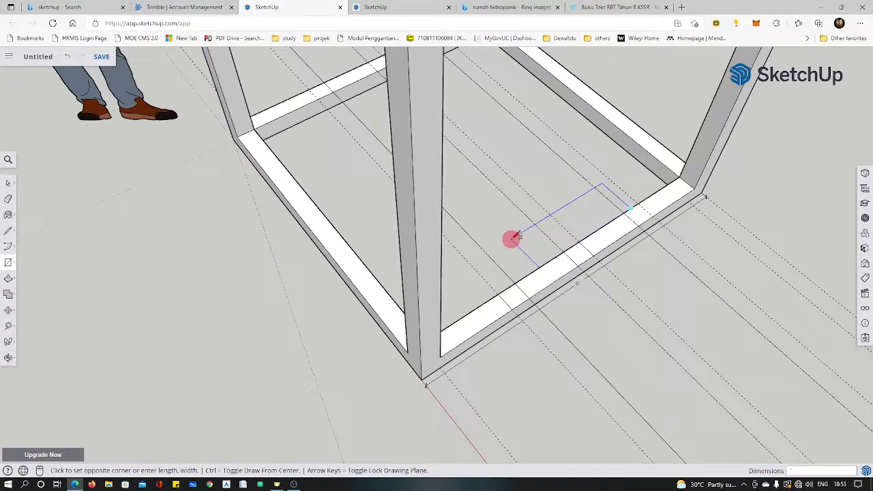
key(c)
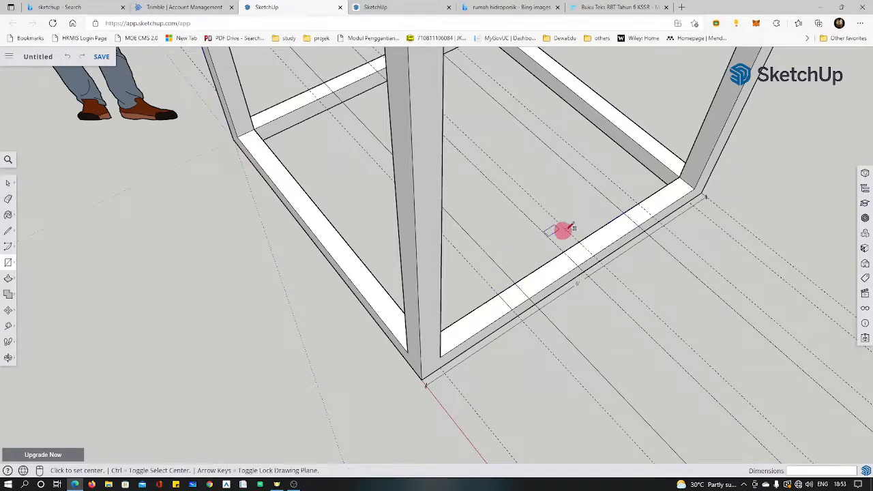
click(623, 212)
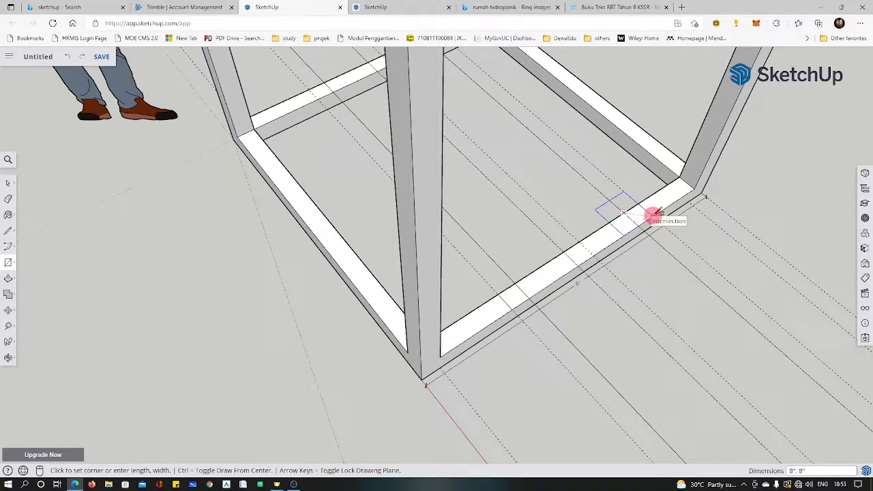
click(652, 216)
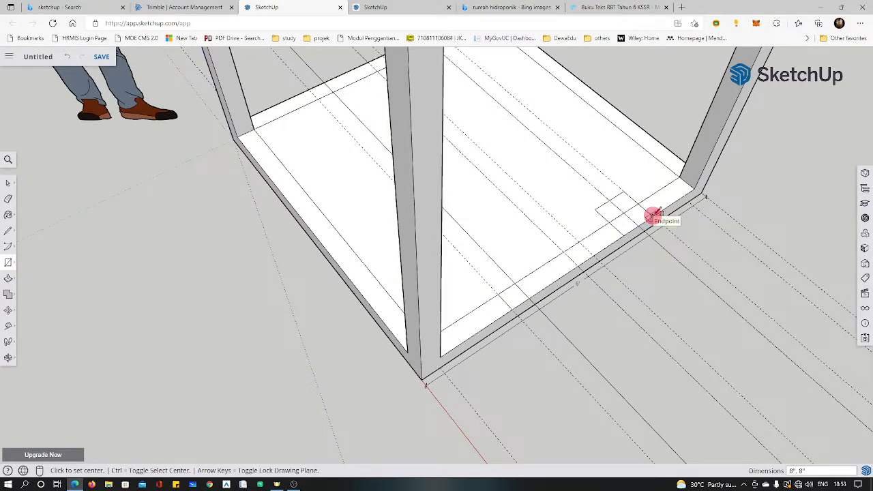
key(ctrl+z)
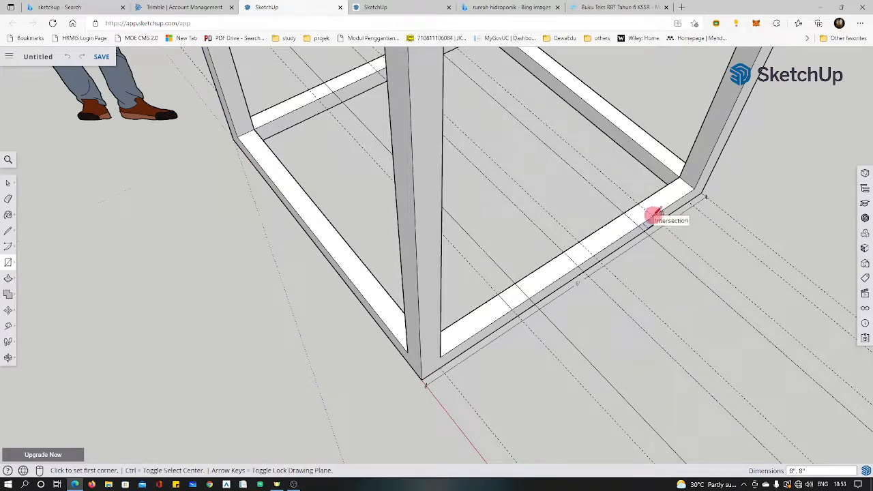
- Draw a 4" × 4" square on the same base rail within the guide pair farthest from the red axis
click(654, 216)
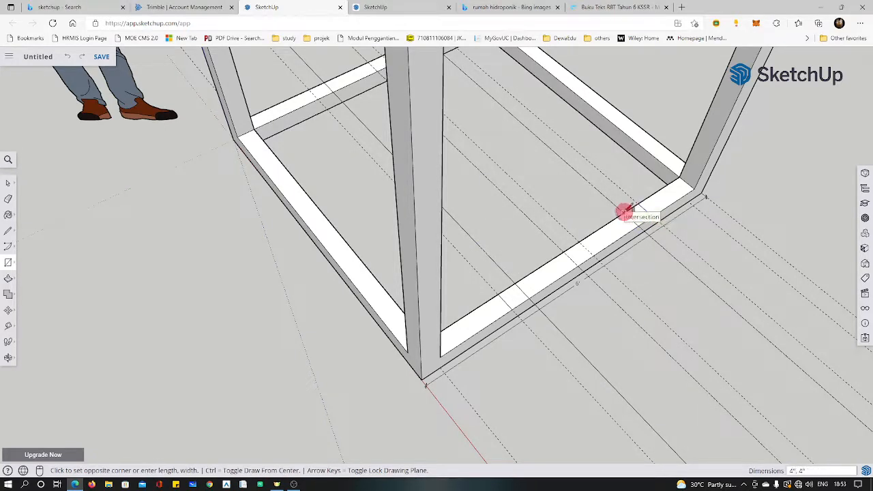
click(624, 211)
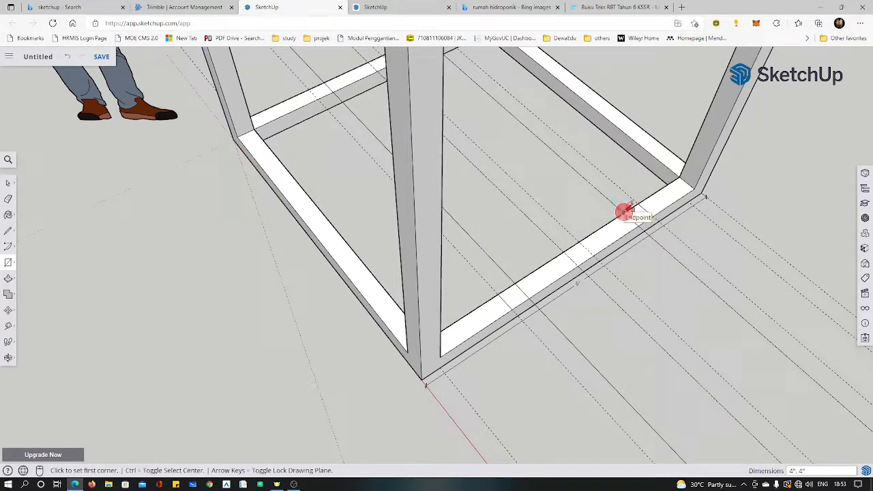
- Draw three 4" × 4" squares on the opposite base rail, one within each pair of guides
click(313, 88)
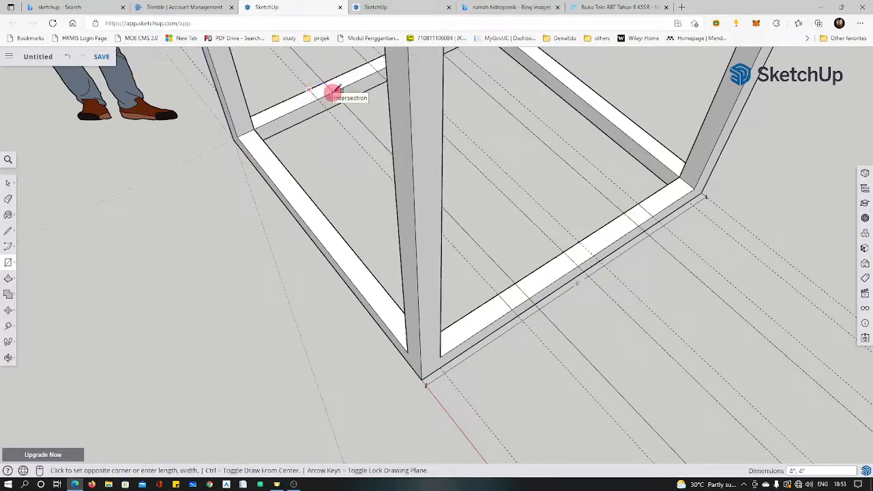
key(Escape)
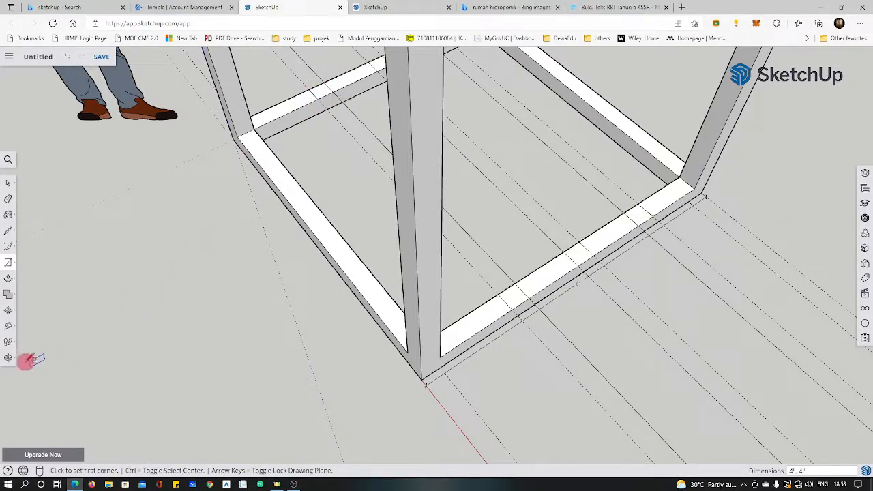
click(8, 357)
drag(283, 199, 505, 186)
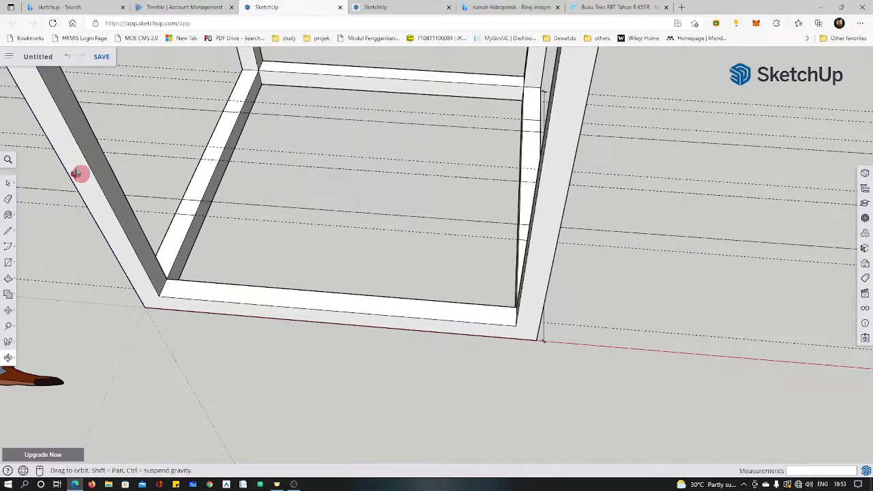
click(9, 262)
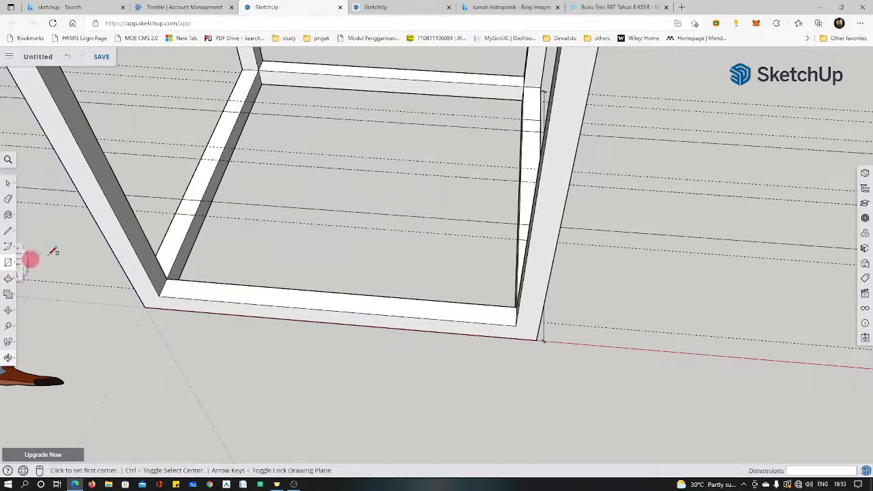
click(205, 146)
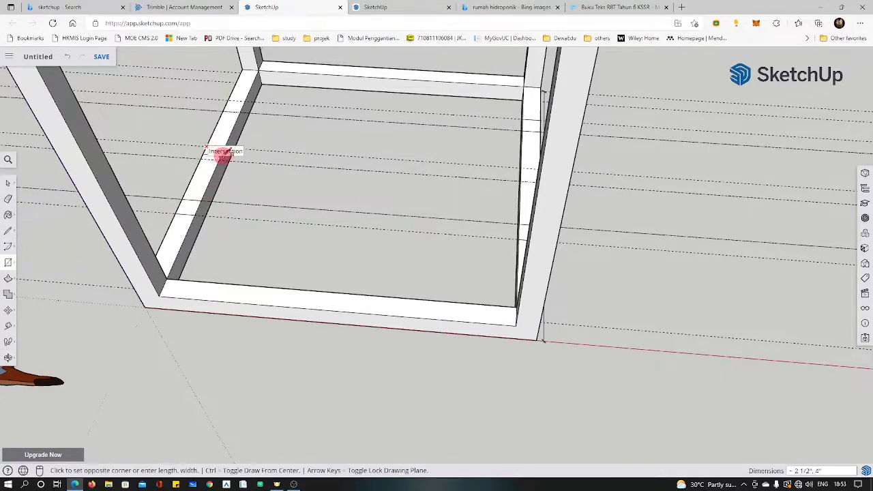
click(220, 161)
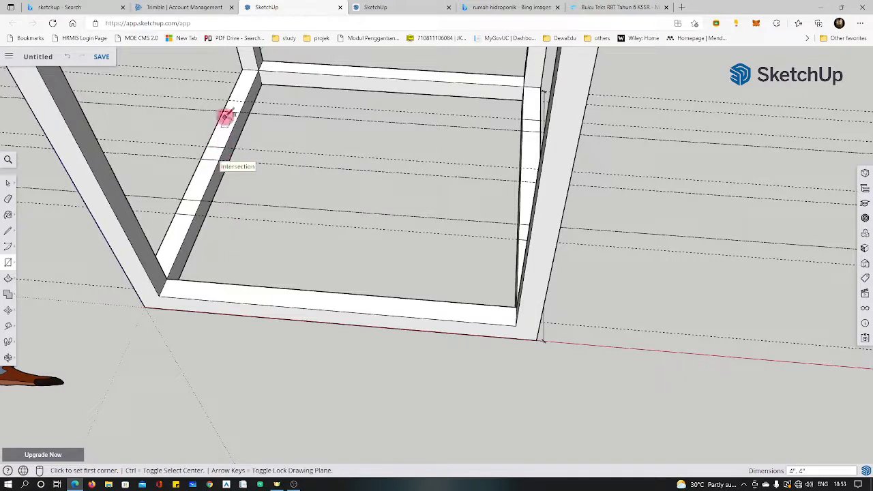
click(228, 96)
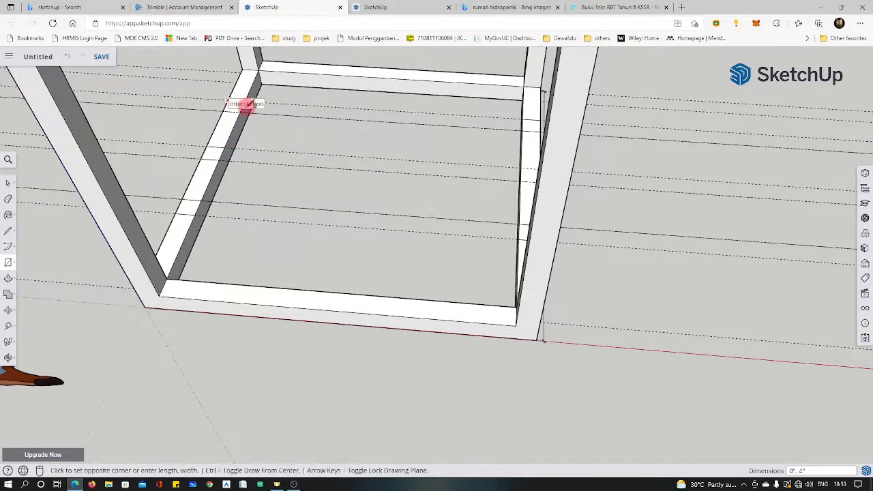
click(243, 112)
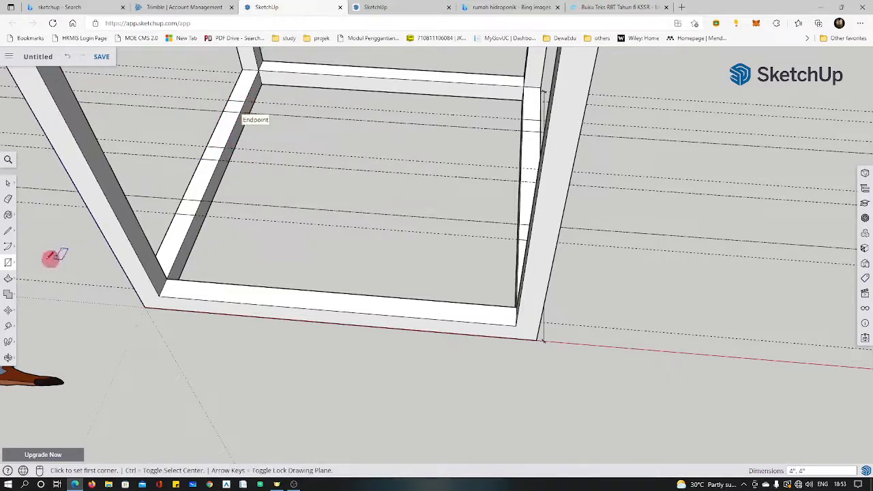
- Erase the guides parallel to the red axis that cross the 4" squares and the far end of the base frame
click(8, 198)
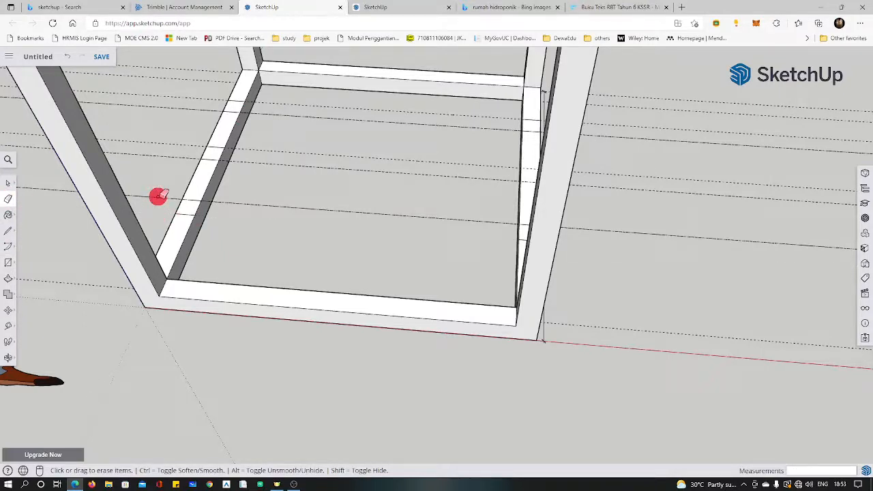
click(158, 197)
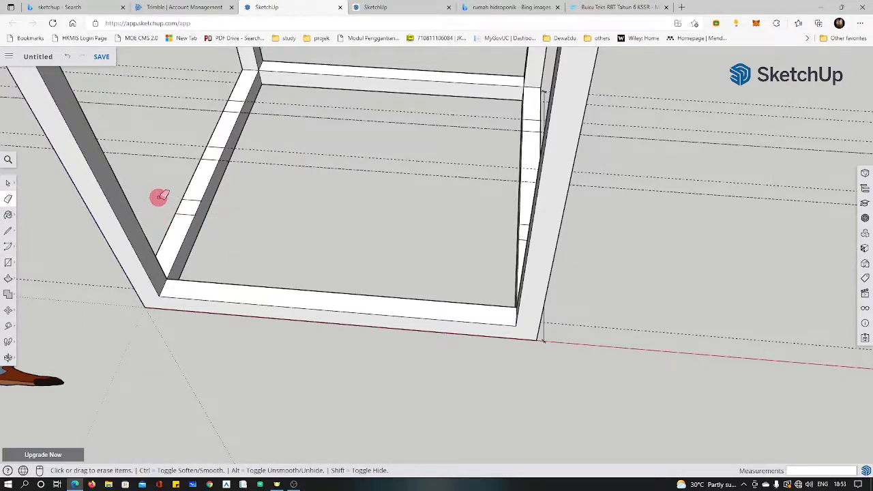
click(168, 158)
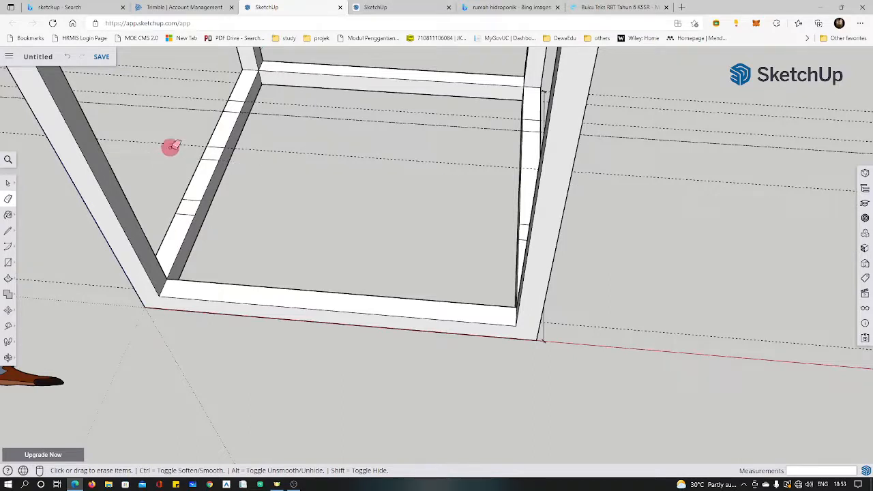
click(189, 107)
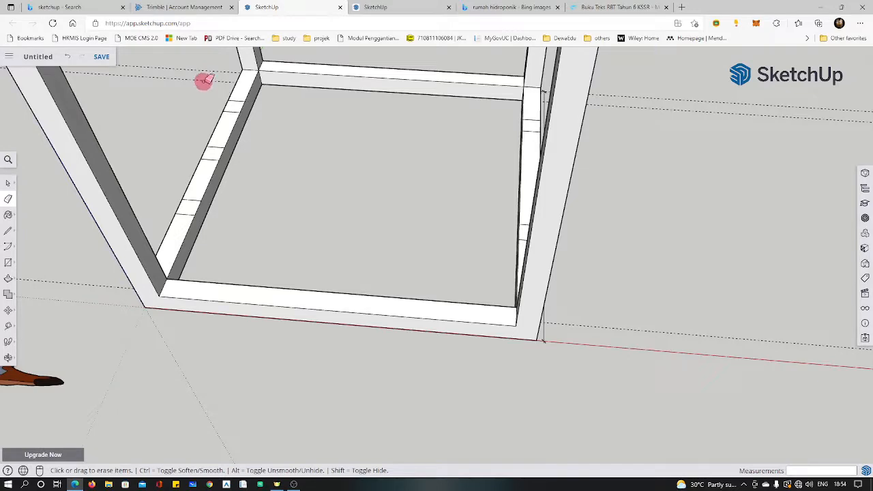
click(204, 81)
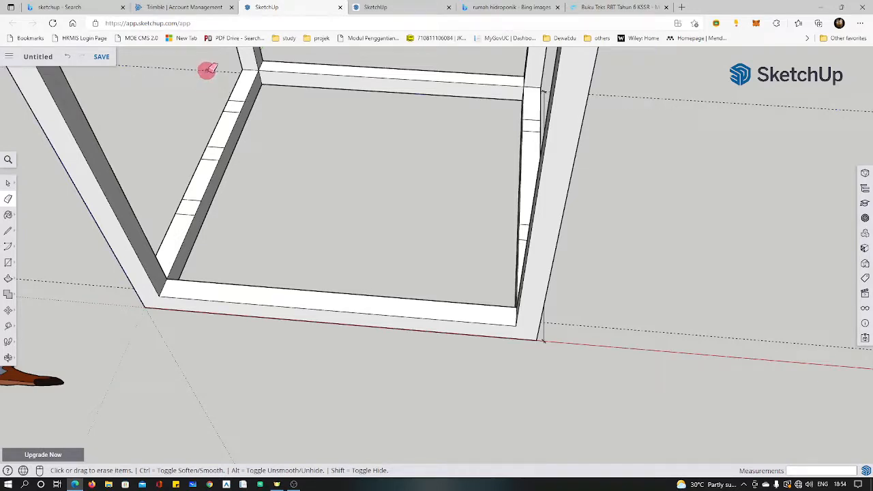
click(206, 71)
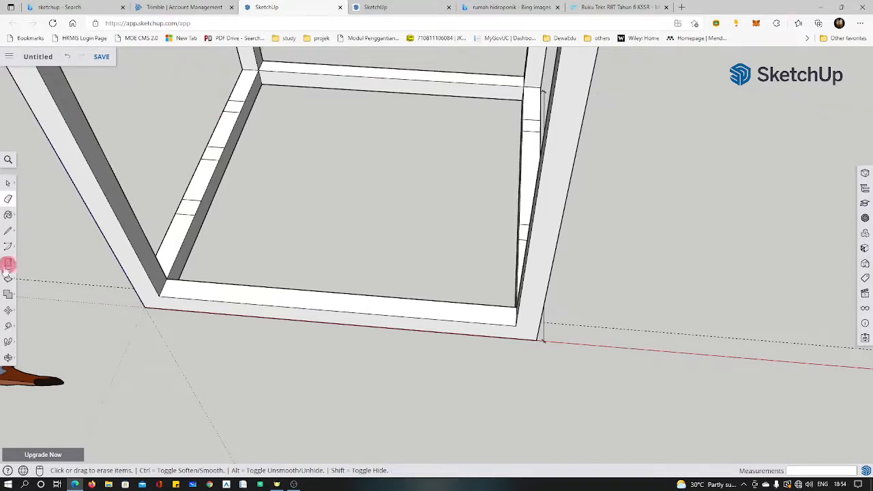
- Examine the squares on the base rails from several angles and compare the frame with the hydroponic rack reference photo
click(9, 358)
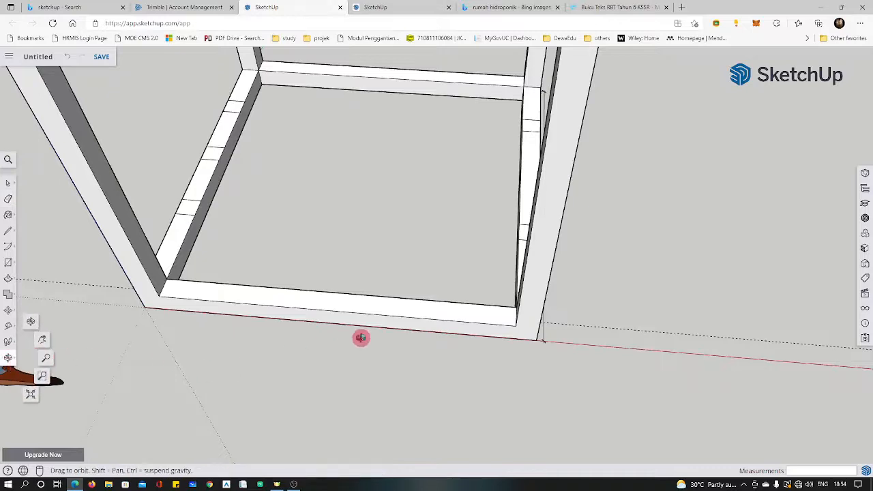
drag(499, 355, 193, 264)
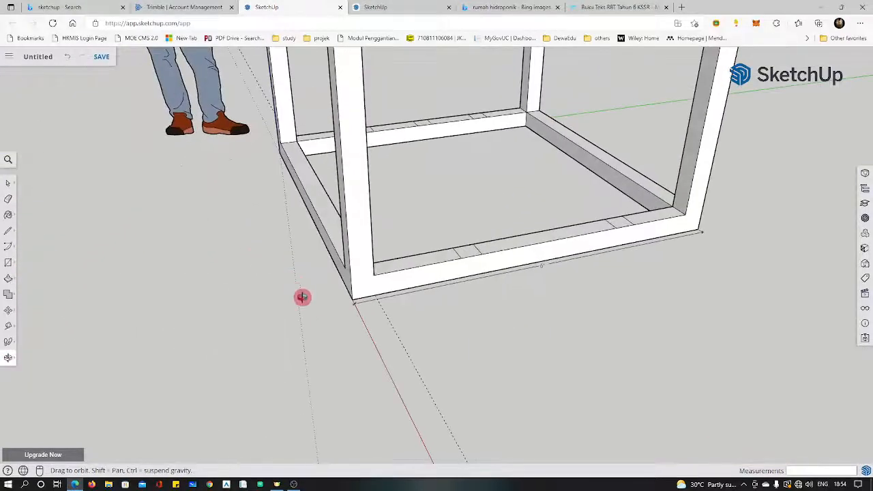
drag(302, 296, 458, 358)
drag(547, 237, 420, 169)
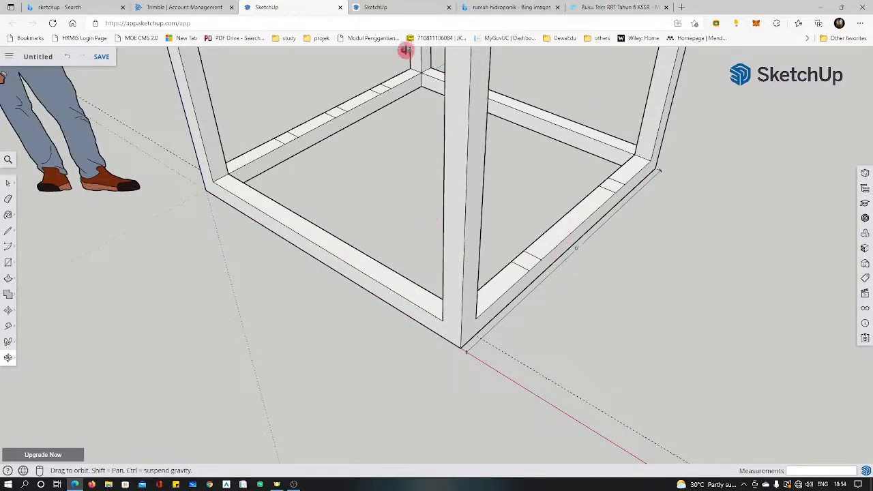
click(407, 8)
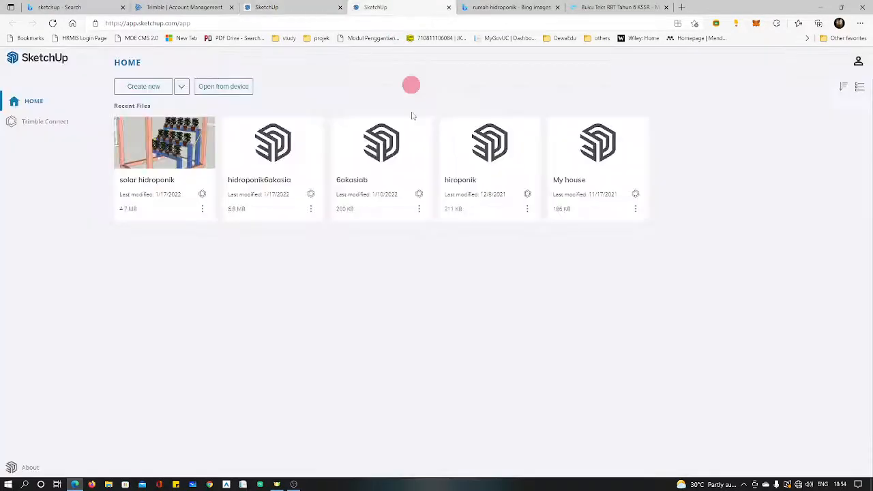
click(506, 8)
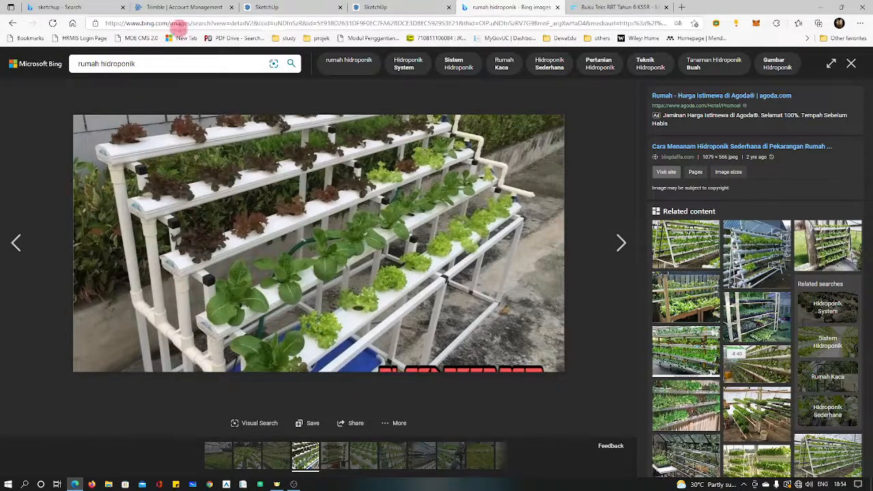
click(282, 7)
- Place a guide 1' from the inner edge of the dimensioned rail's square farthest from the red axis, and another 4" beyond it
drag(622, 331, 526, 343)
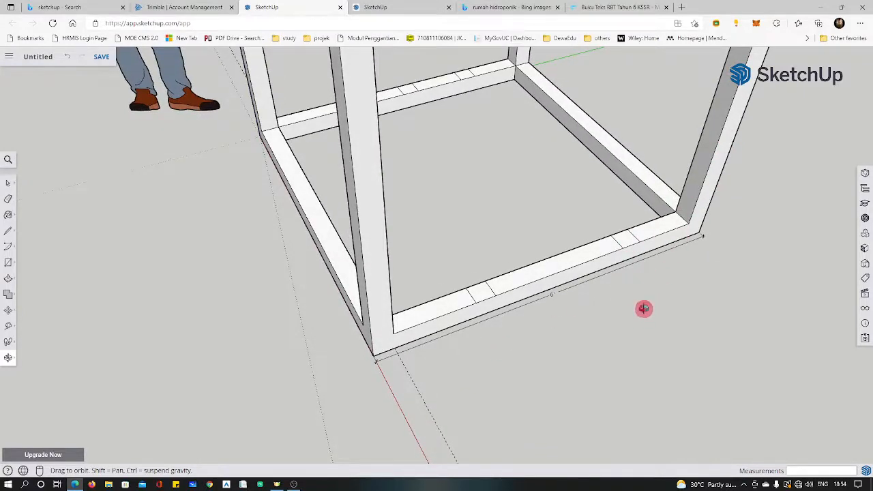
drag(643, 308, 552, 386)
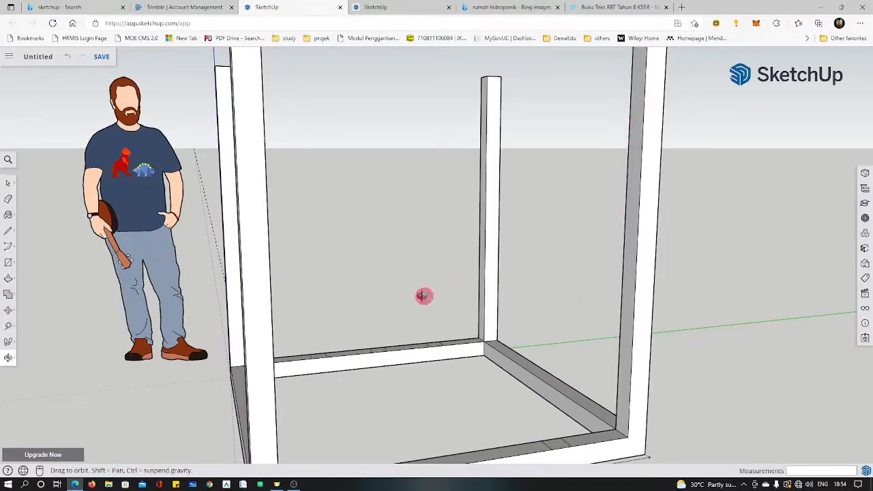
drag(452, 403, 396, 442)
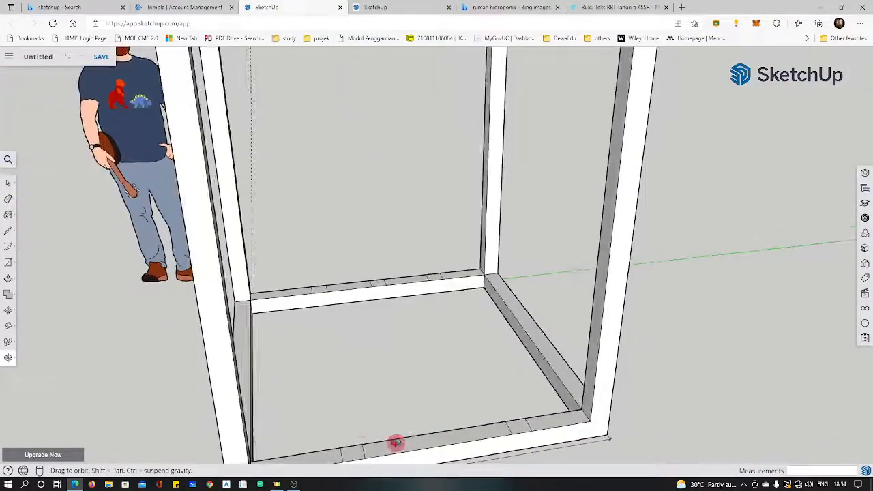
click(8, 328)
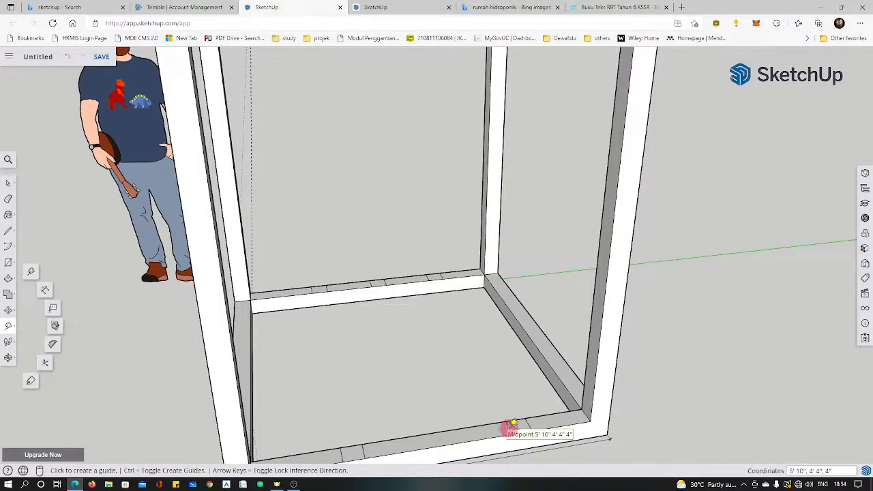
click(513, 425)
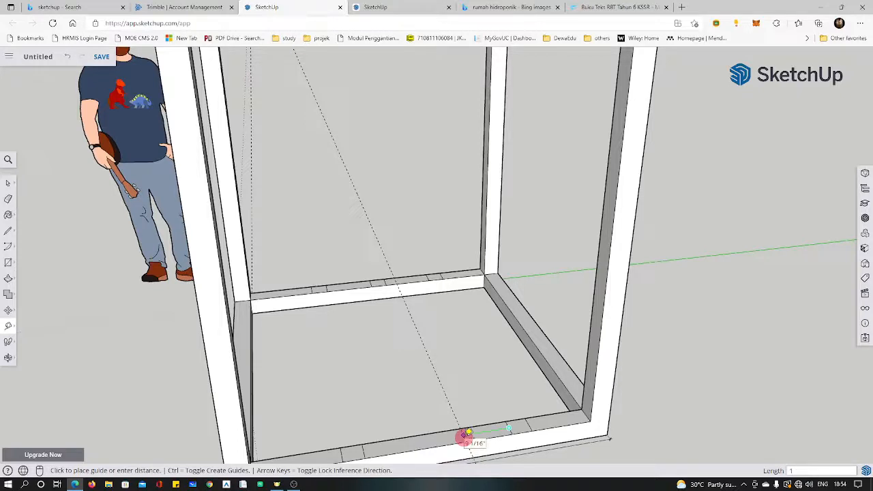
click(466, 435)
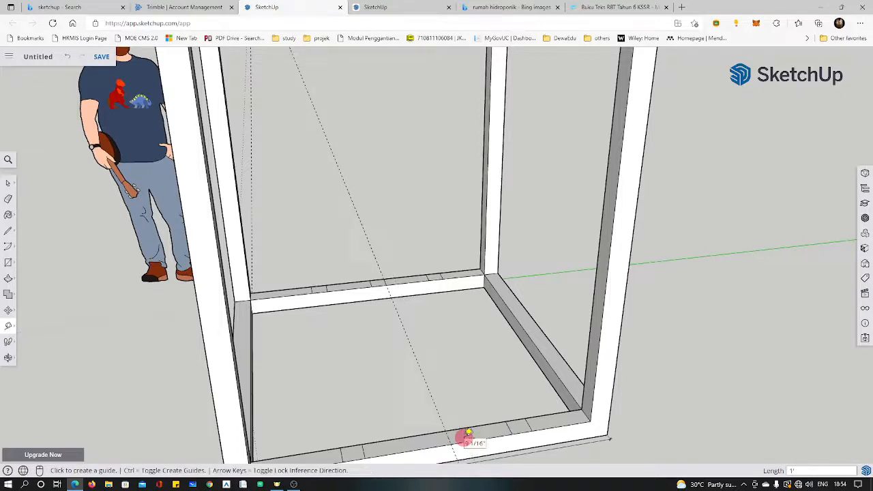
click(437, 406)
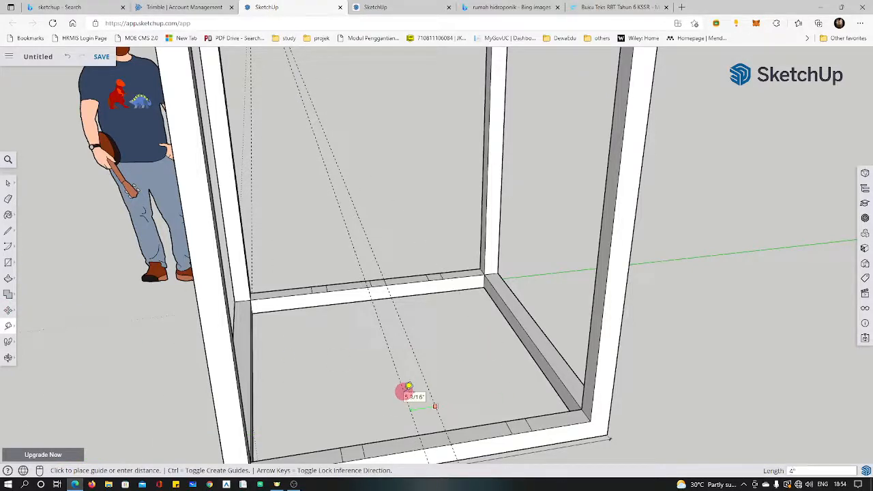
click(408, 388)
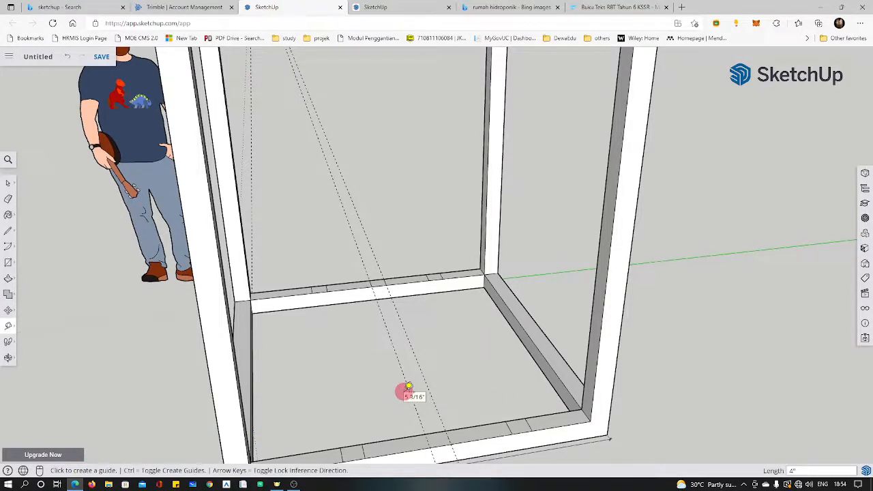
- Draw the missing middle 4" × 4" square on the dimensioned rail between the two guides, and erase the guides parallel to the red axis
click(7, 264)
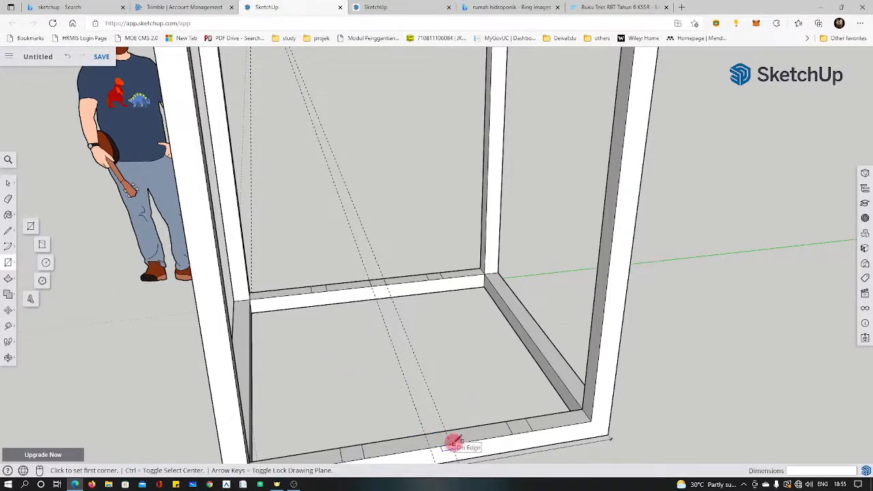
click(451, 445)
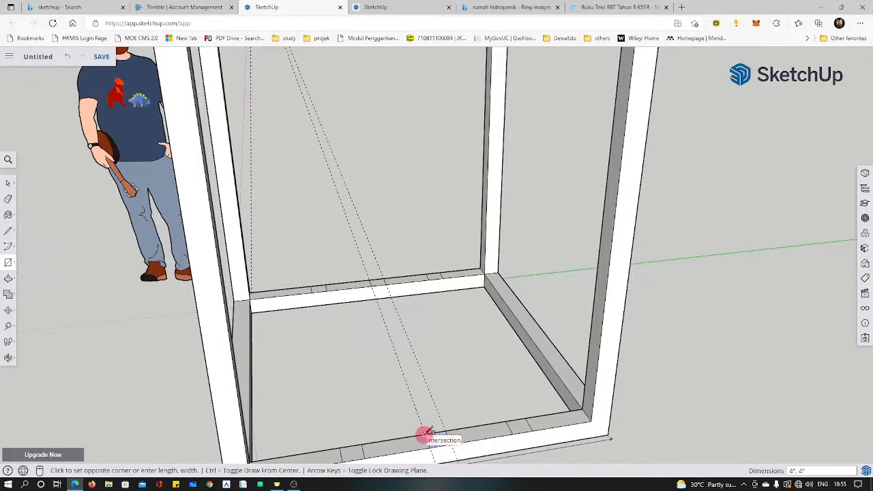
click(424, 435)
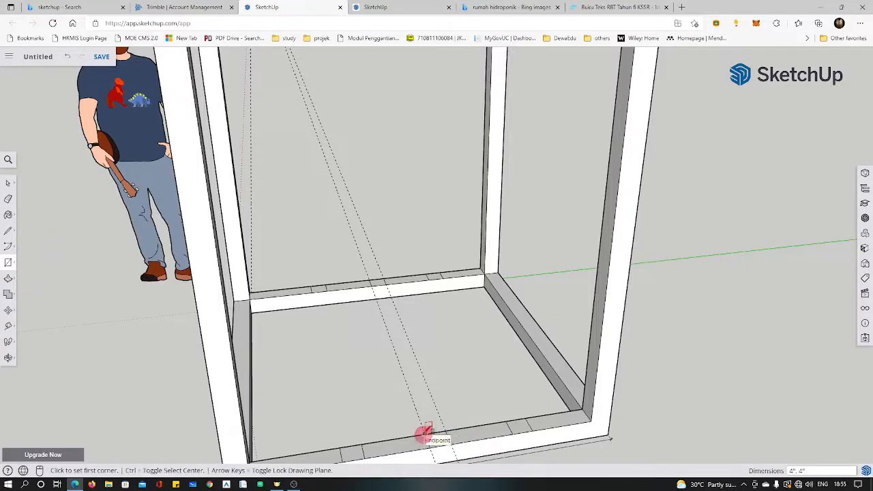
click(8, 198)
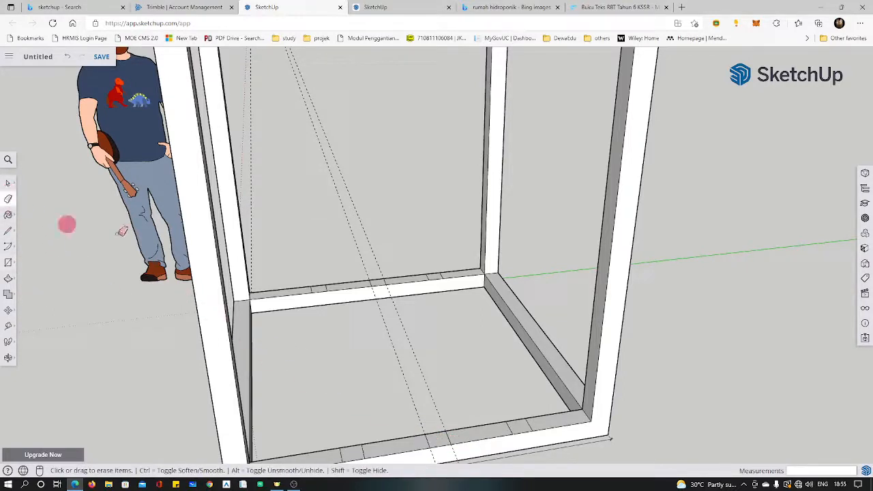
click(365, 239)
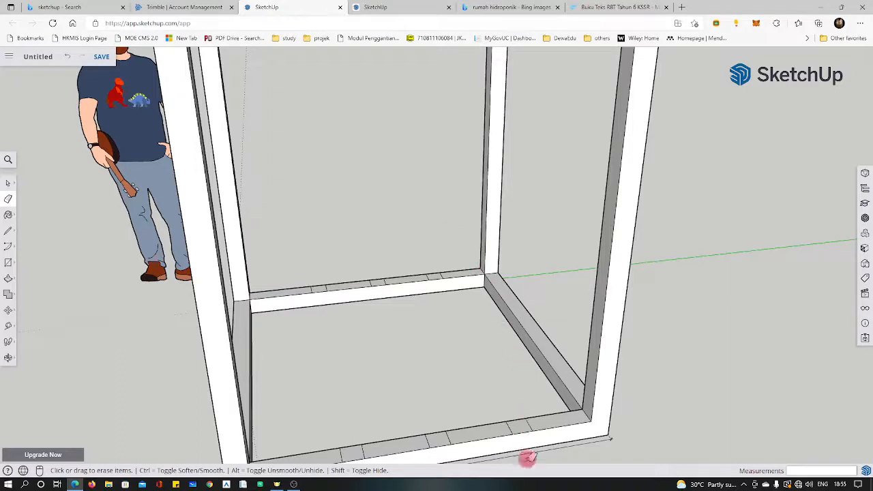
- Push/Pull the dimensioned rail's square farthest from the red axis upward 4' to form a post
click(8, 279)
click(34, 264)
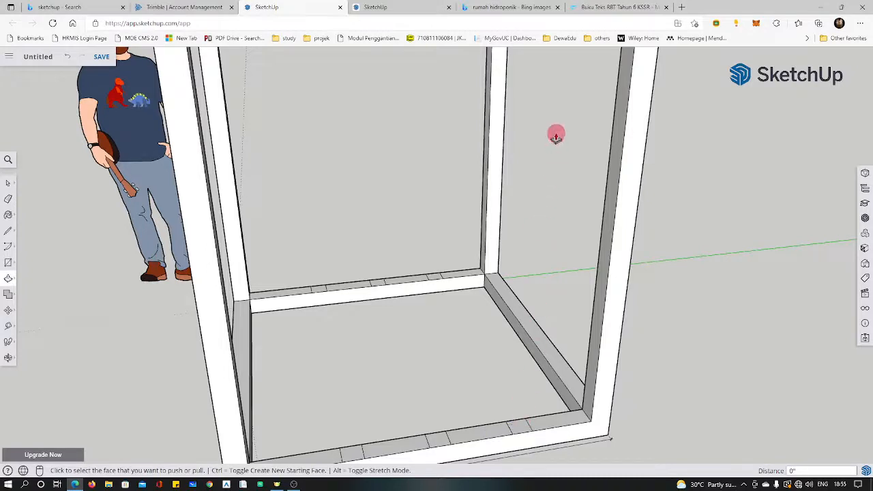
click(517, 428)
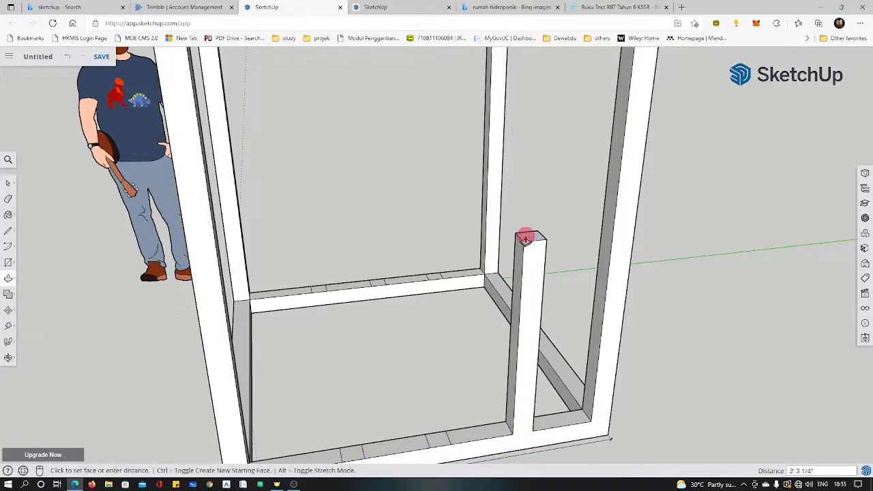
key(Return)
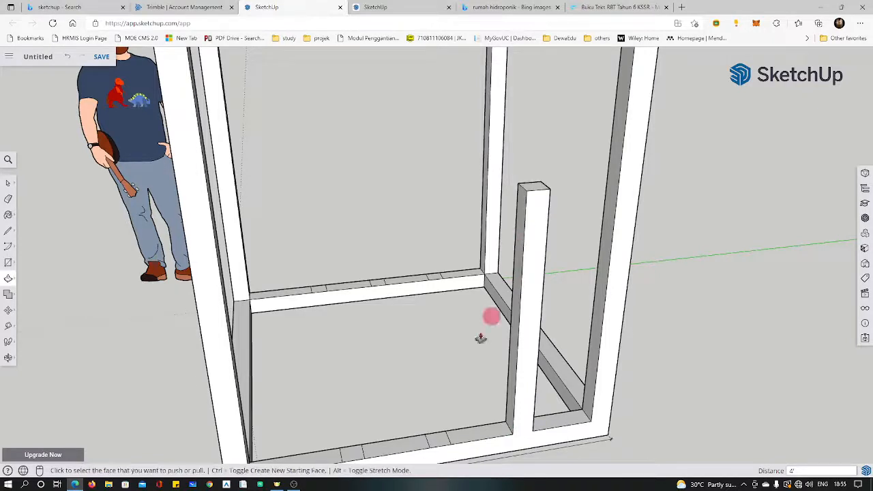
- Push/Pull the marked section beside the 4' post upward 3' to form the middle post
click(437, 440)
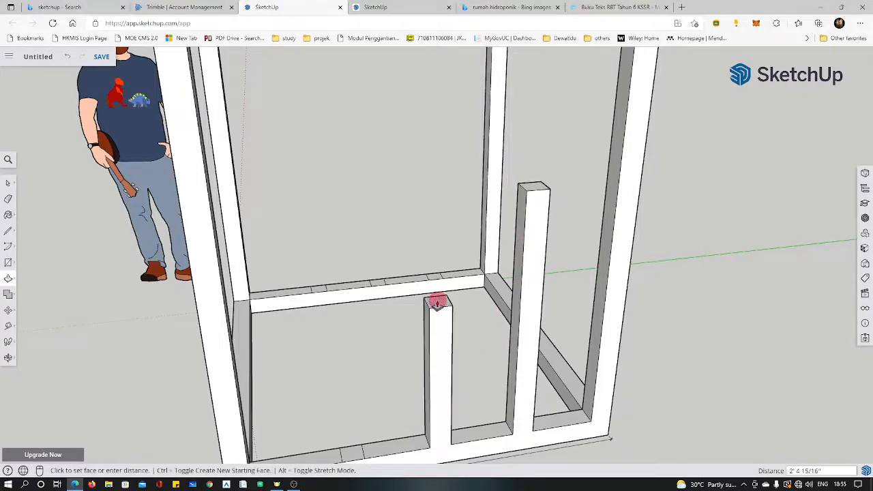
key(Escape)
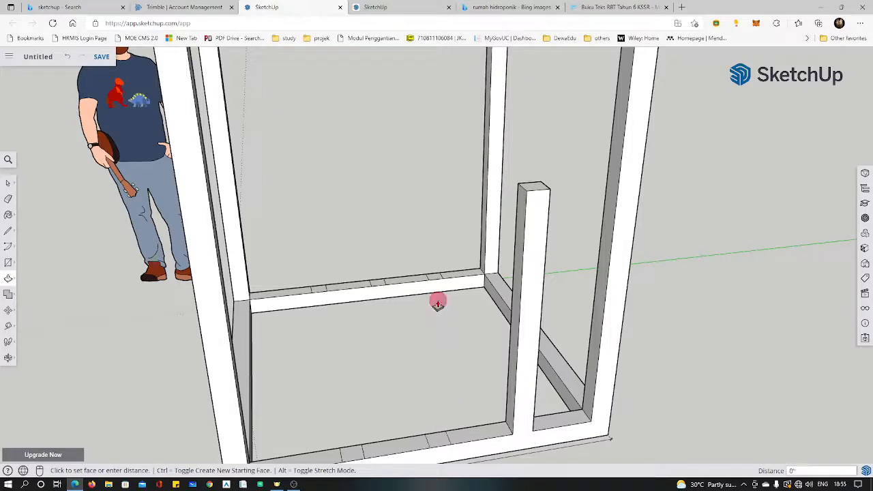
click(439, 440)
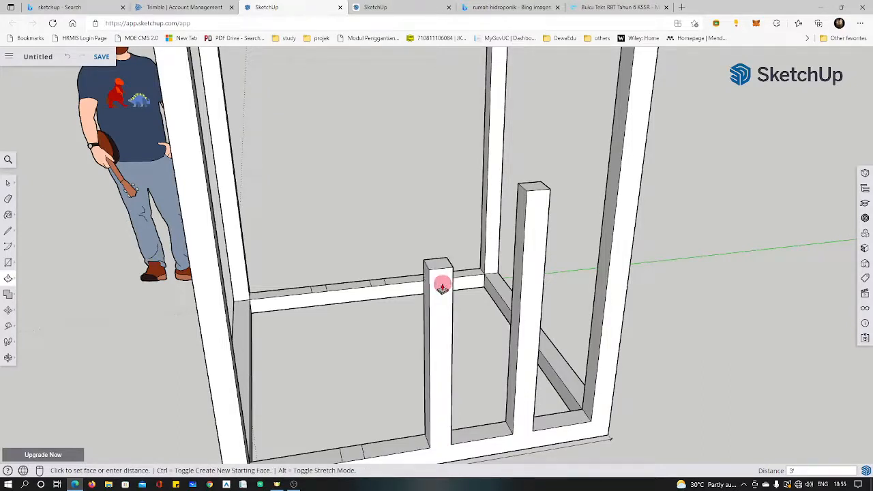
click(443, 283)
- Push/Pull the remaining marked section on the same base rail upward 2' to form the shortest post
click(348, 455)
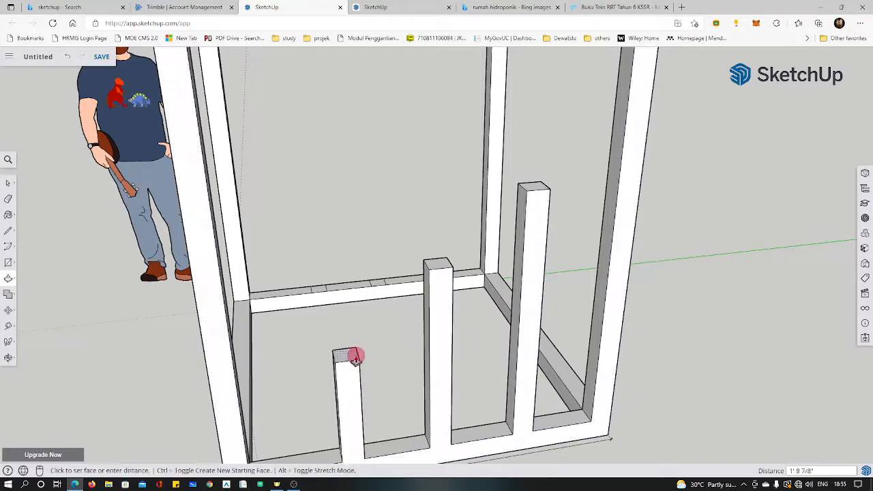
key(Escape)
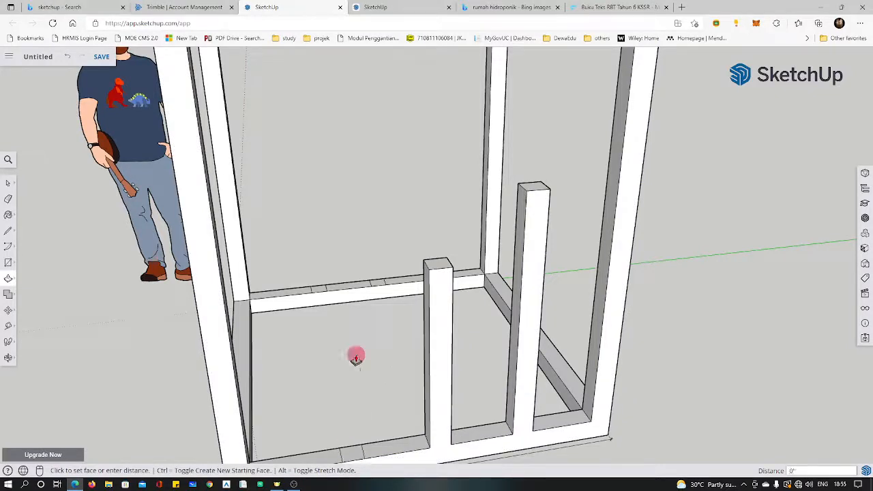
click(351, 452)
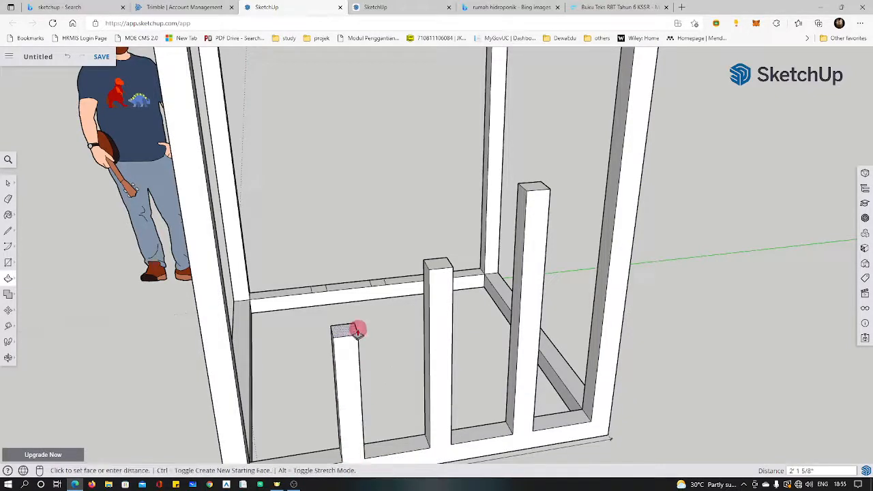
click(356, 330)
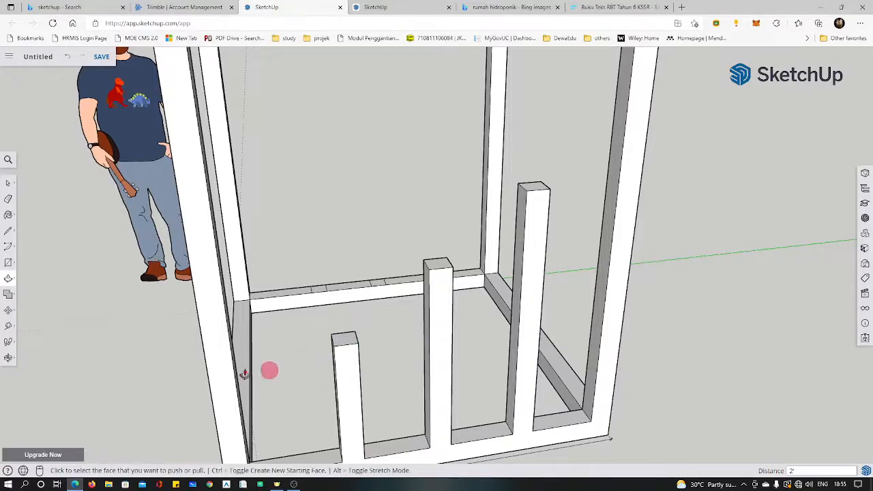
- Push/Pull the first marked section on the opposite base rail upward 4', facing the matching tall post
click(9, 360)
drag(116, 357, 841, 261)
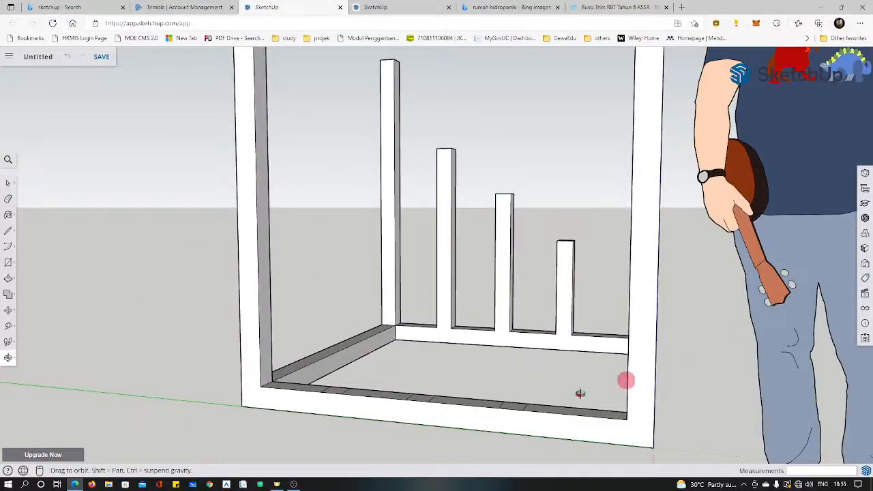
drag(429, 362, 384, 405)
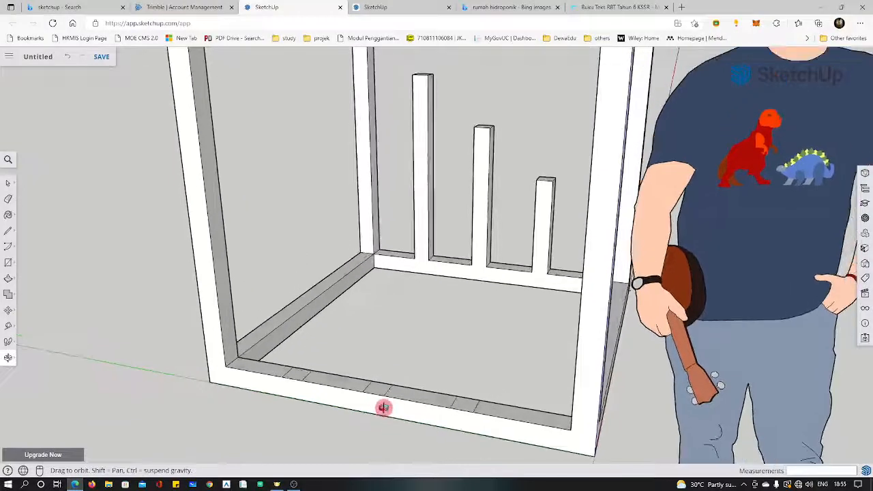
click(8, 278)
click(296, 376)
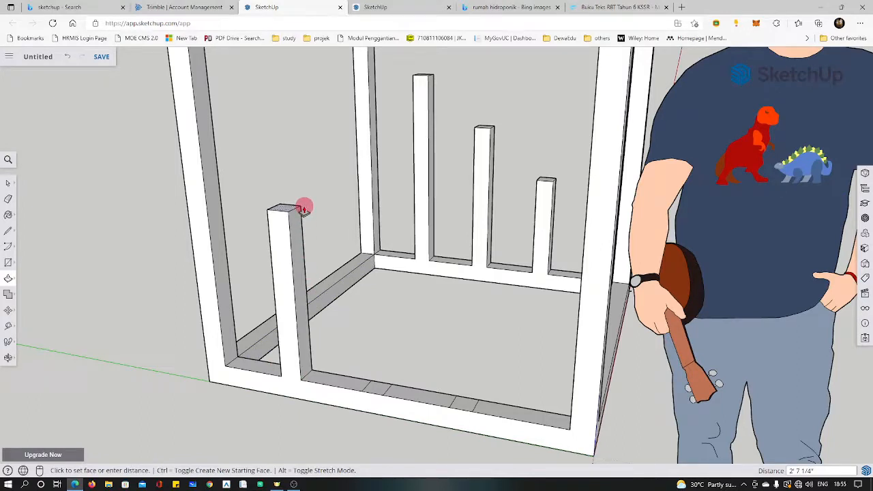
click(333, 249)
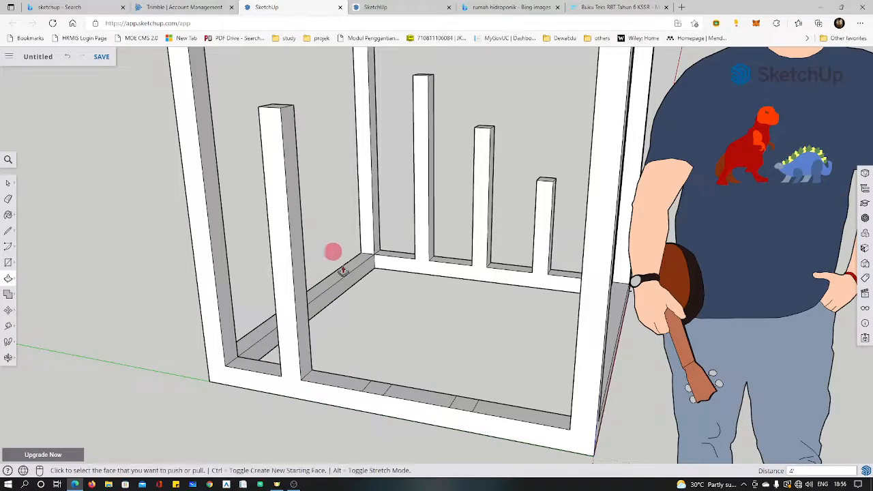
- Push/Pull the other two marked sections on this rail upward, the middle one 3' and the last one 2'
click(376, 391)
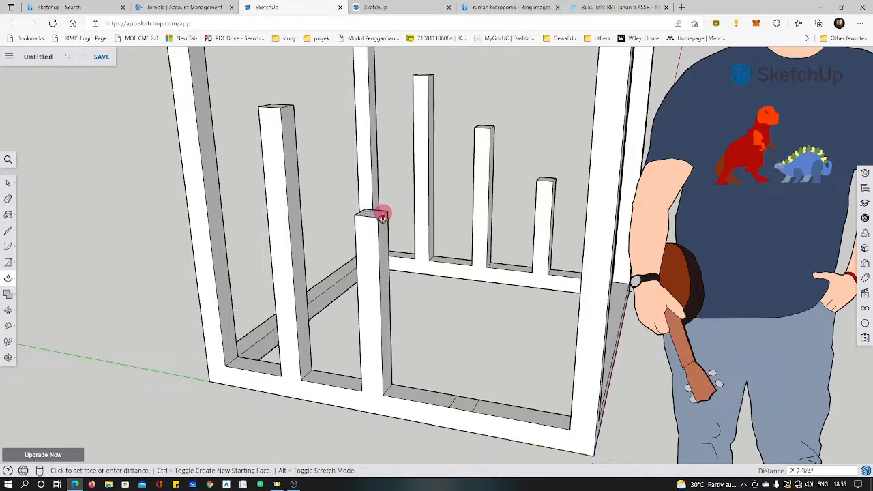
key(Return)
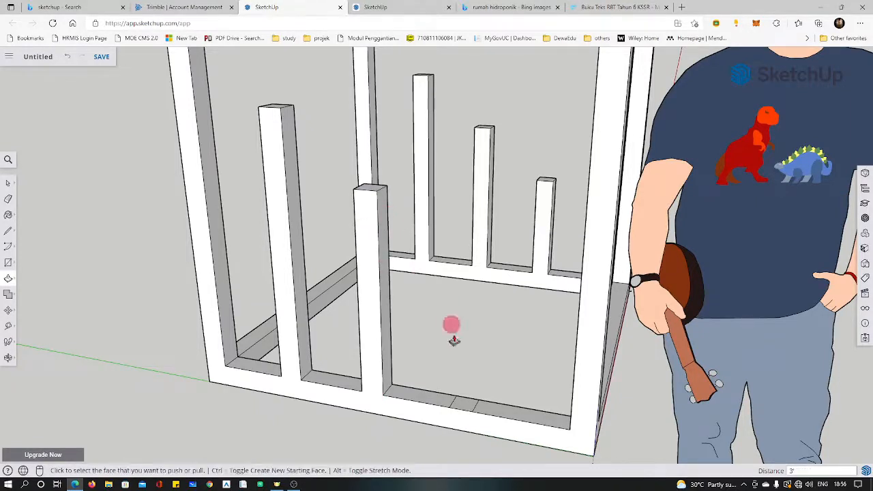
click(467, 405)
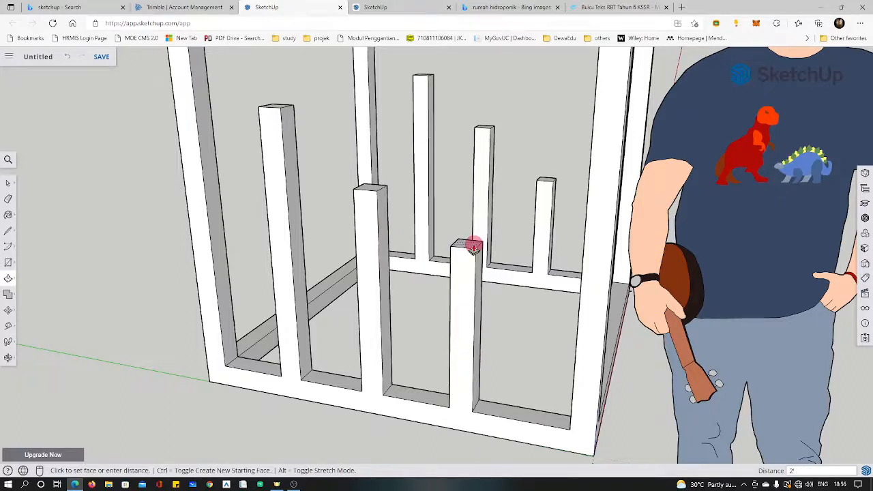
click(473, 249)
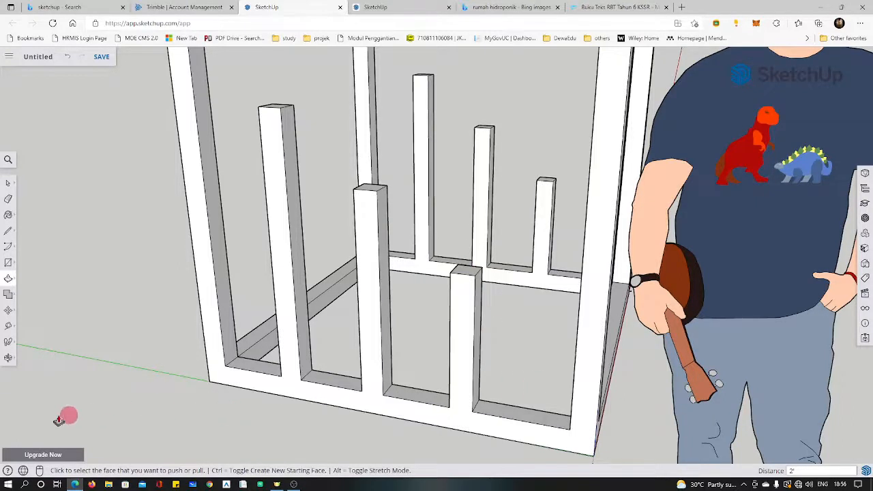
- Inspect both rows of stepped posts from several sides and compare them with the hydroponic rack photo in Bing Images
click(7, 359)
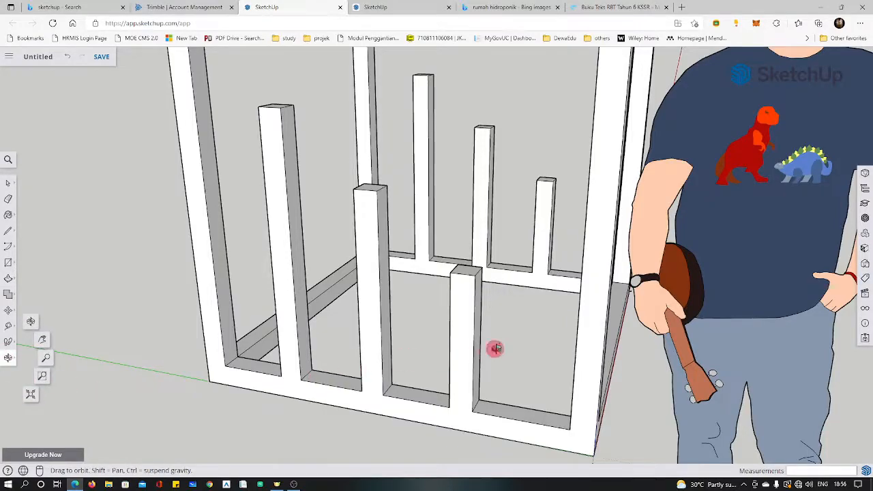
drag(495, 349, 692, 291)
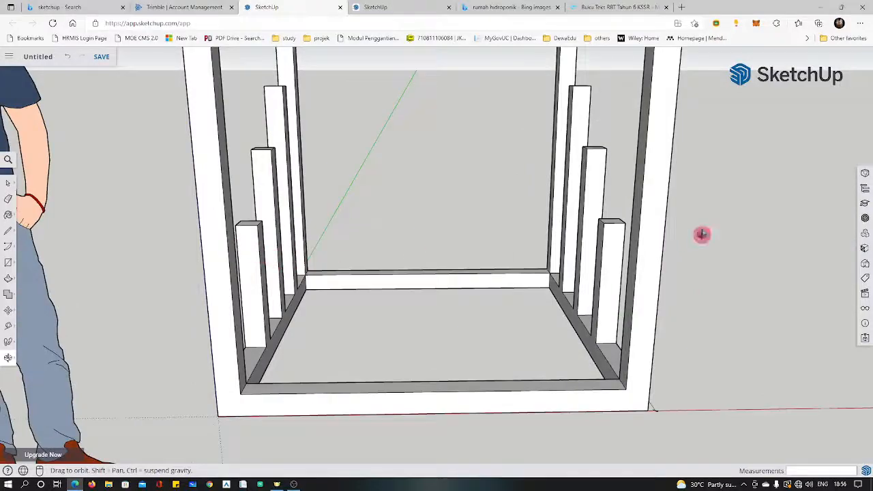
drag(532, 263, 518, 286)
drag(616, 193, 657, 260)
click(539, 8)
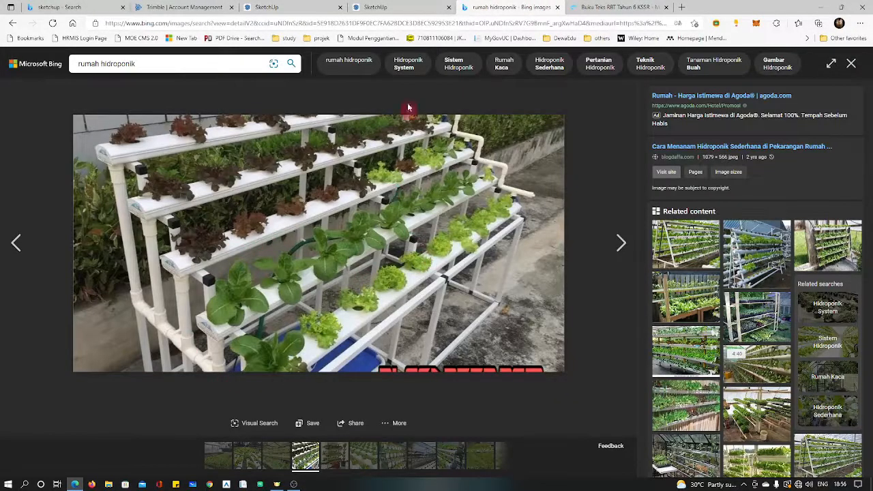
click(277, 10)
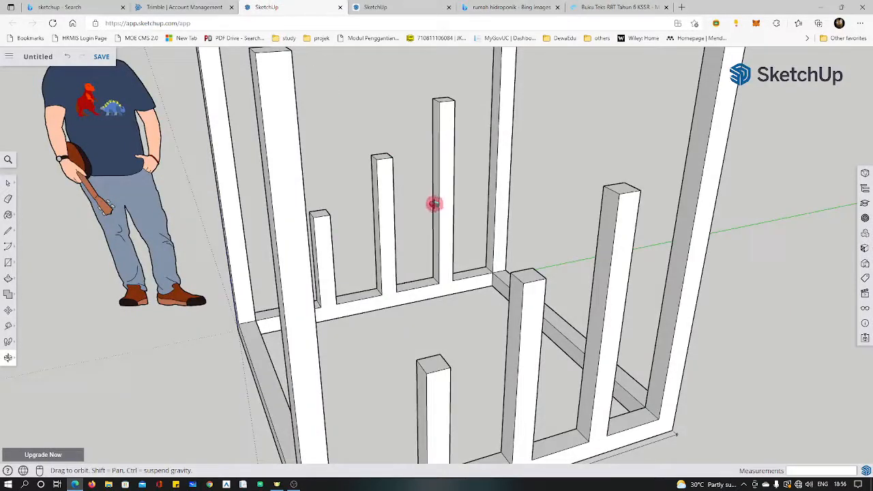
drag(521, 302, 424, 205)
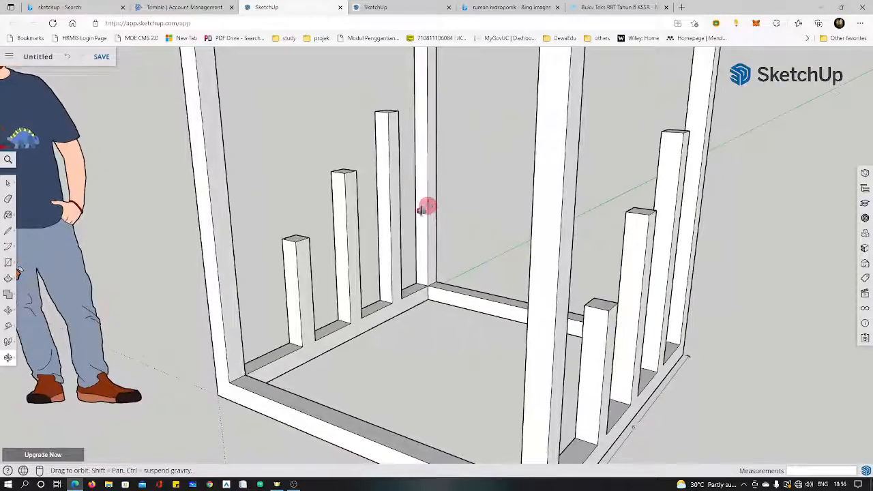
- Try a Tape Measure guide 4" below the top of the shortest post and undo it
click(8, 327)
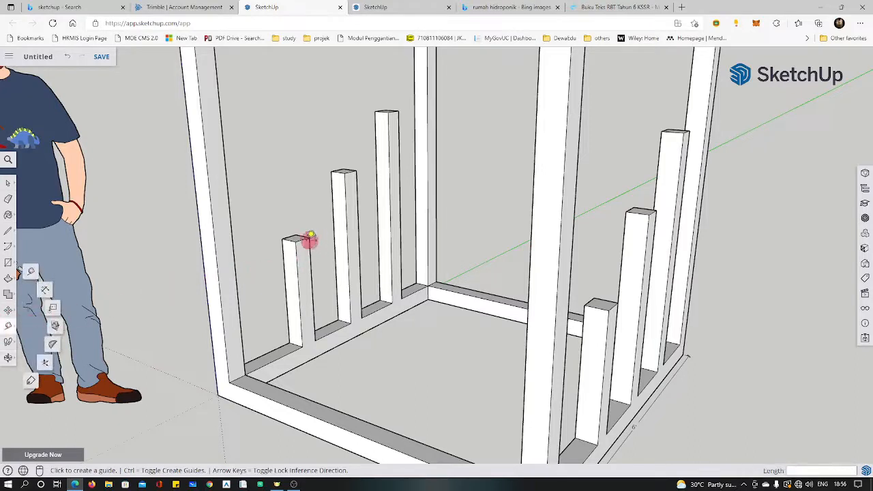
click(301, 241)
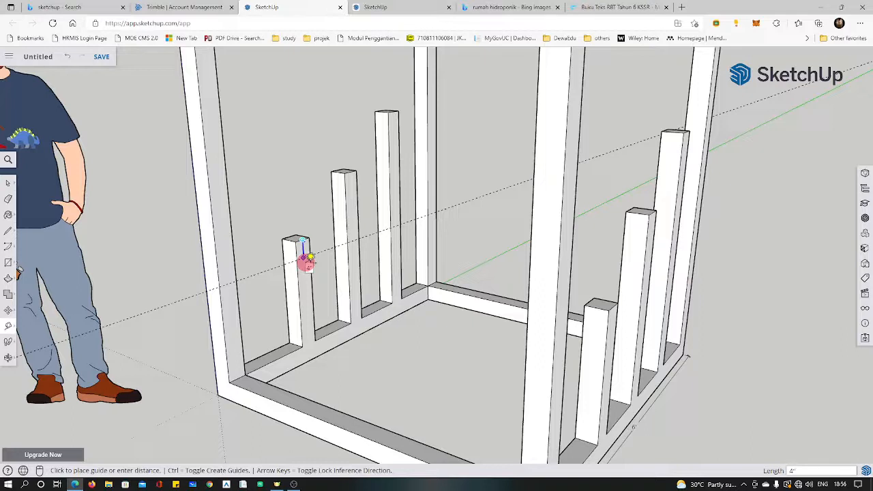
click(308, 261)
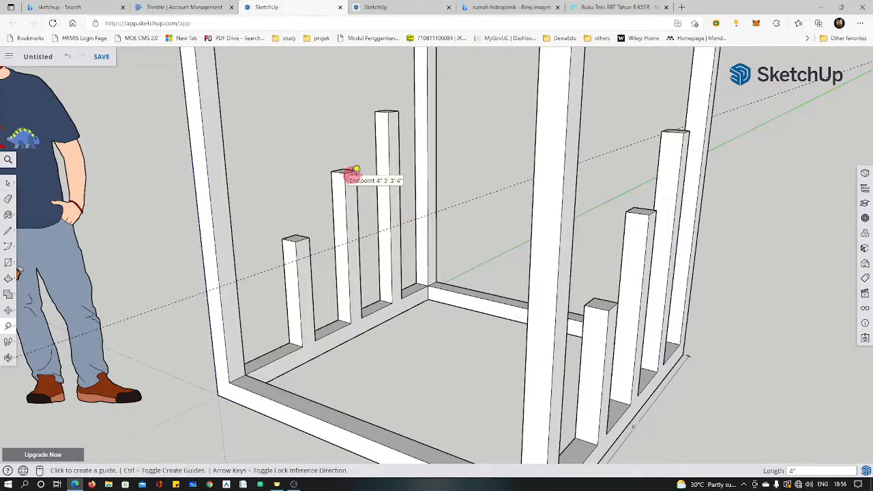
scroll(353, 172, up, 2)
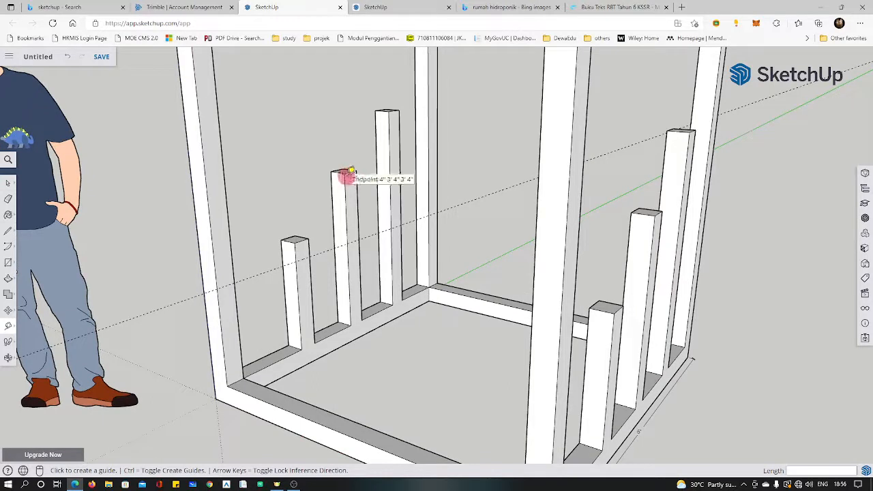
click(352, 173)
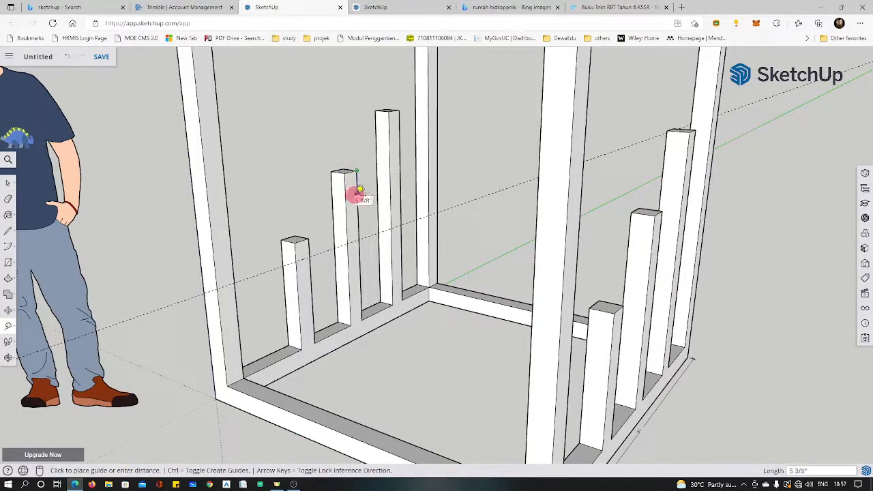
key(ctrl+z)
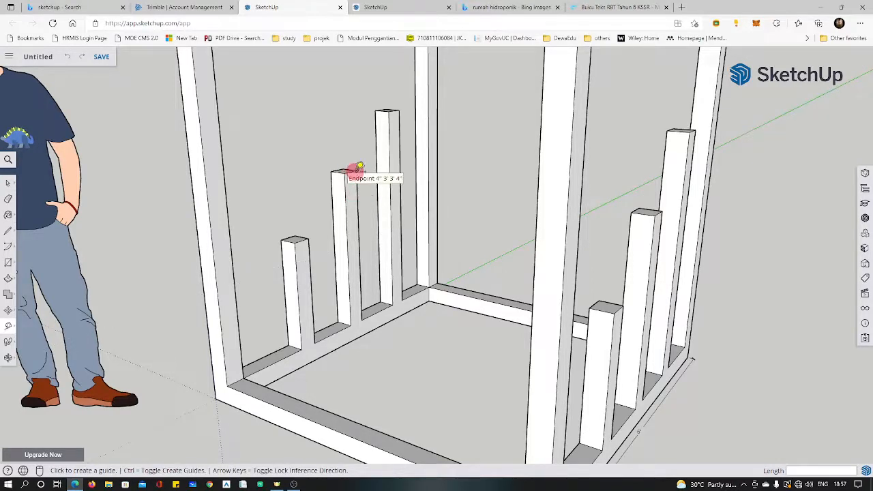
- Place a Tape Measure guide 4" below the top edge of the 3' post on the inner side
scroll(356, 169, up, 3)
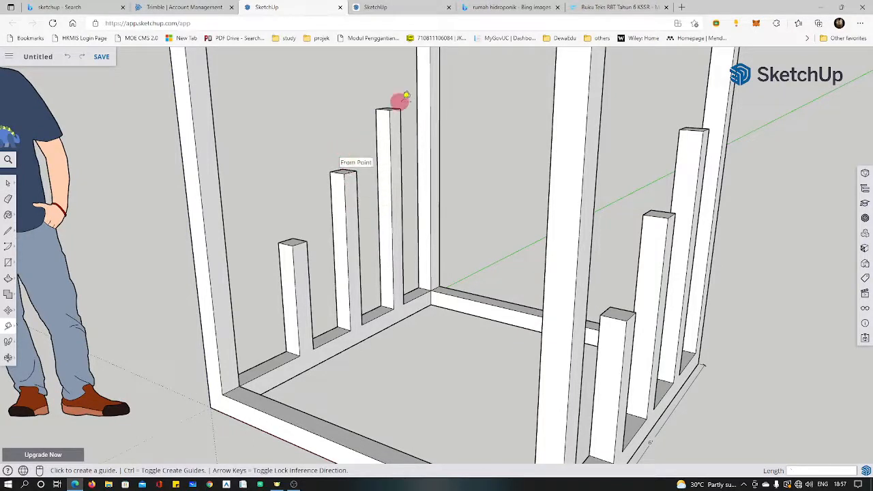
click(355, 167)
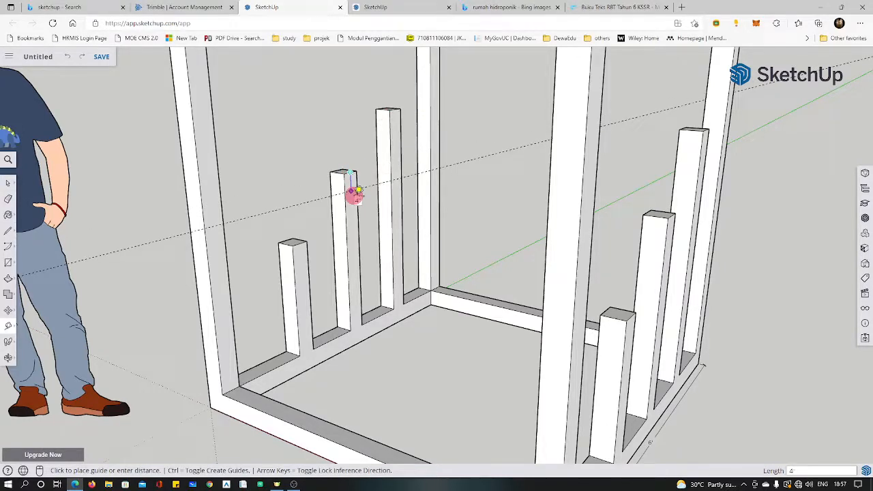
click(354, 194)
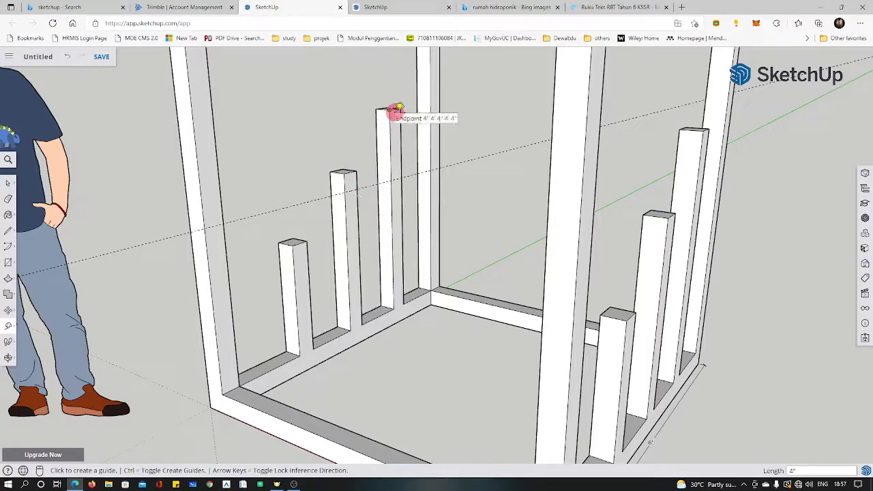
- Place a Tape Measure guide 4" below the top edge of the tallest post on the inner side
scroll(394, 108, up, 1)
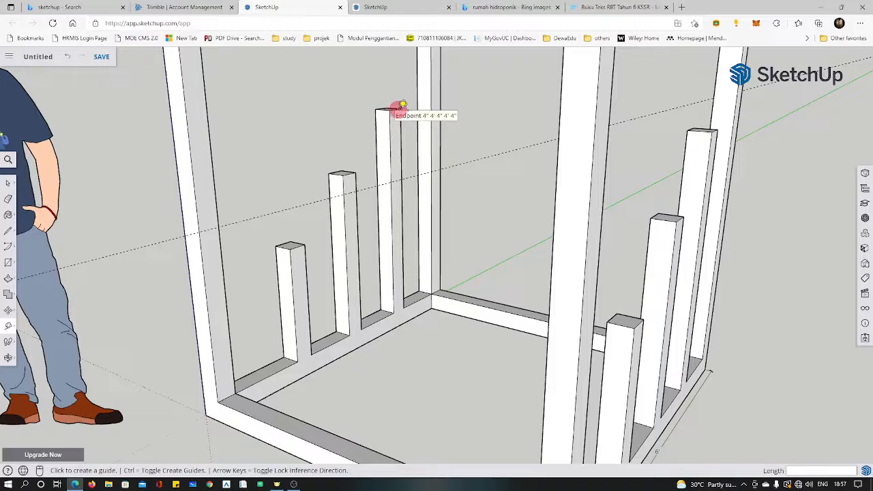
scroll(404, 109, up, 1)
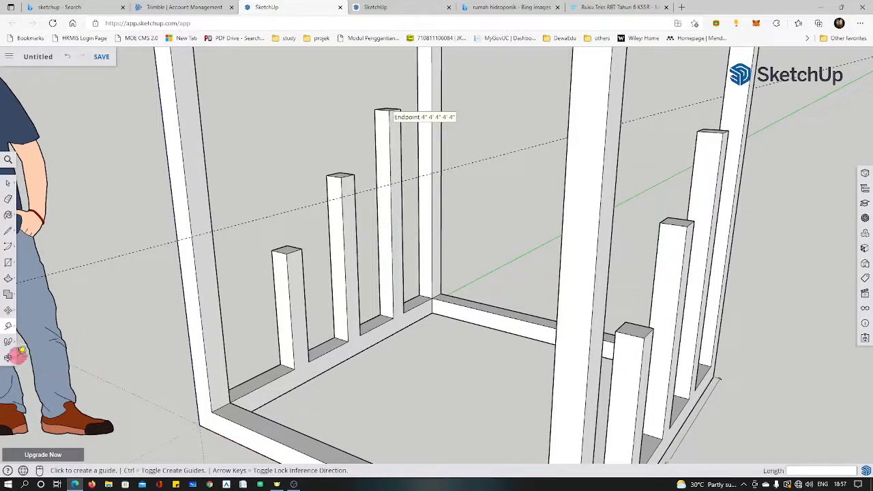
click(9, 356)
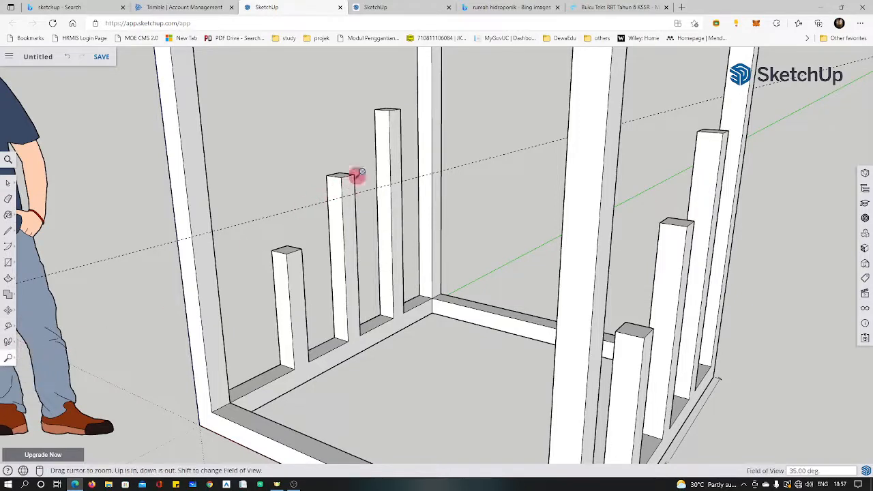
drag(356, 176, 409, 102)
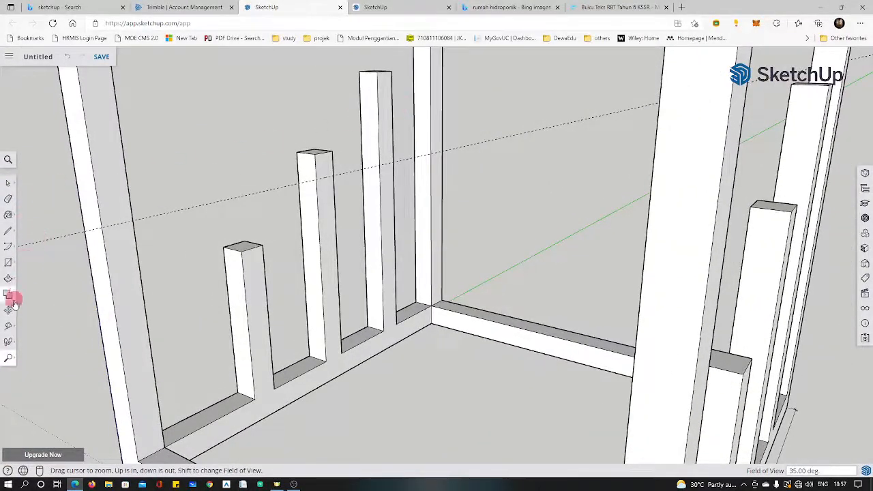
click(8, 325)
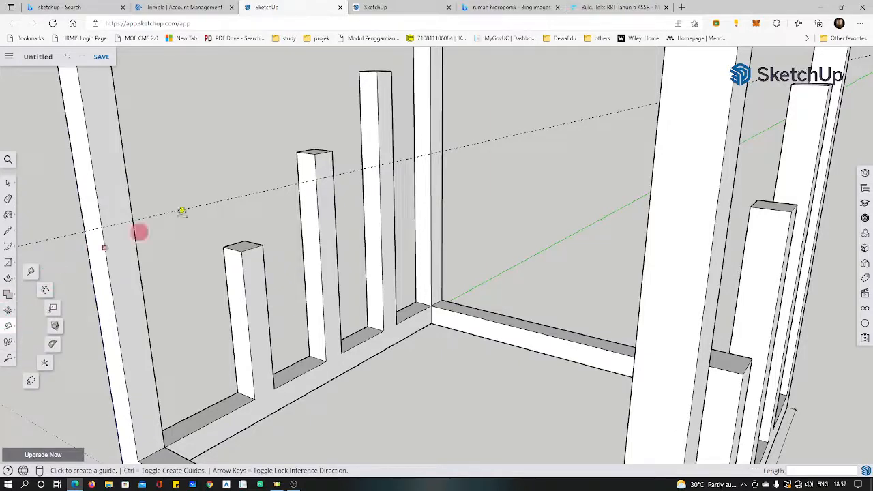
click(388, 69)
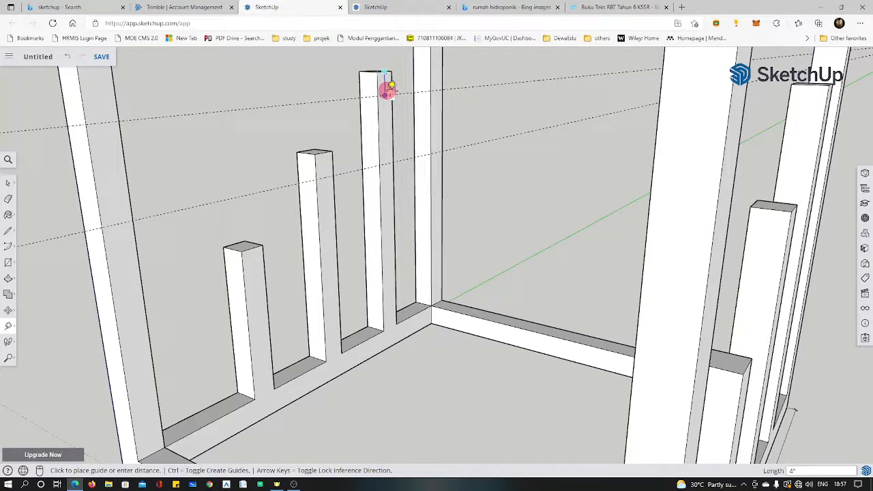
click(386, 92)
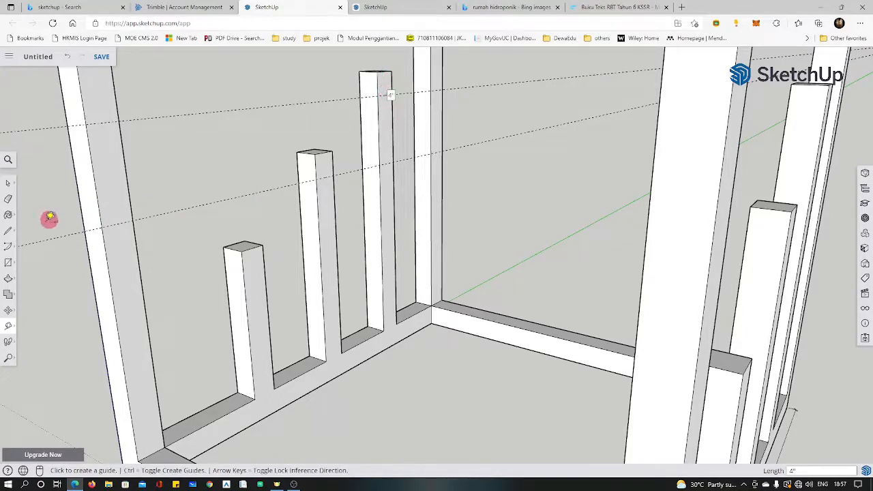
- Draw 4" by 4" rectangles on the inner faces of the middle and tallest posts, from the top corner down to each guide
click(8, 265)
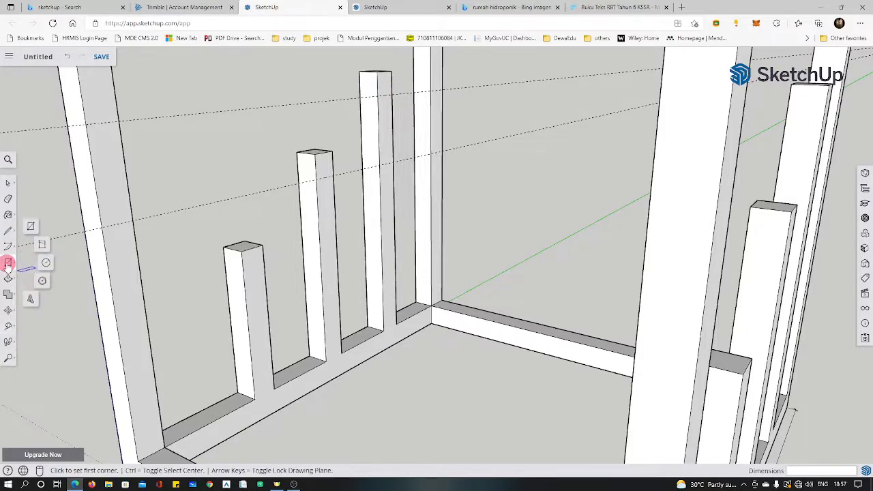
click(315, 155)
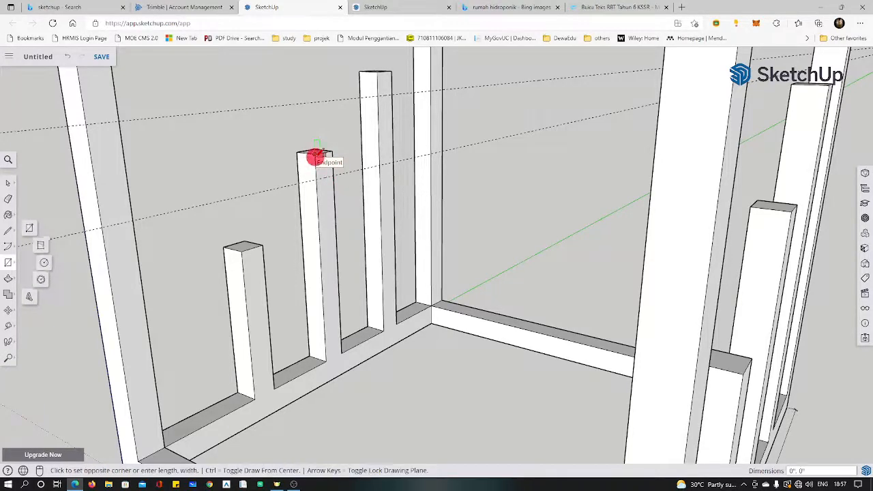
click(334, 176)
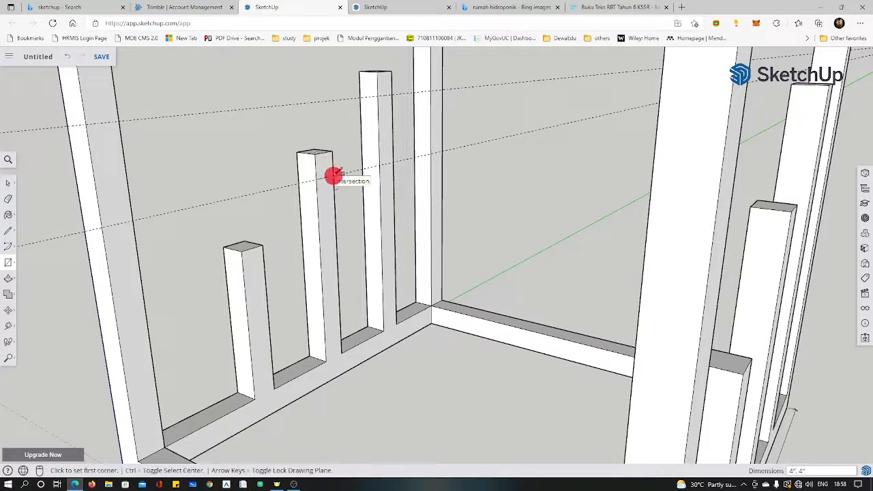
click(377, 71)
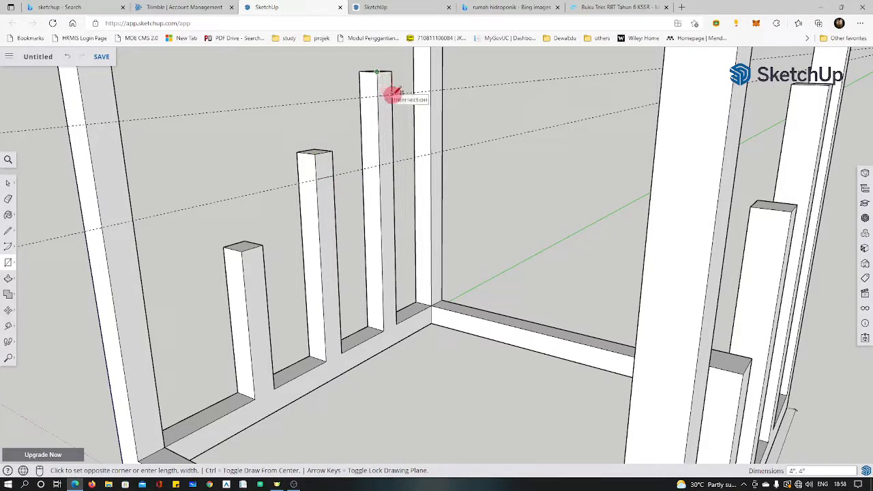
click(392, 94)
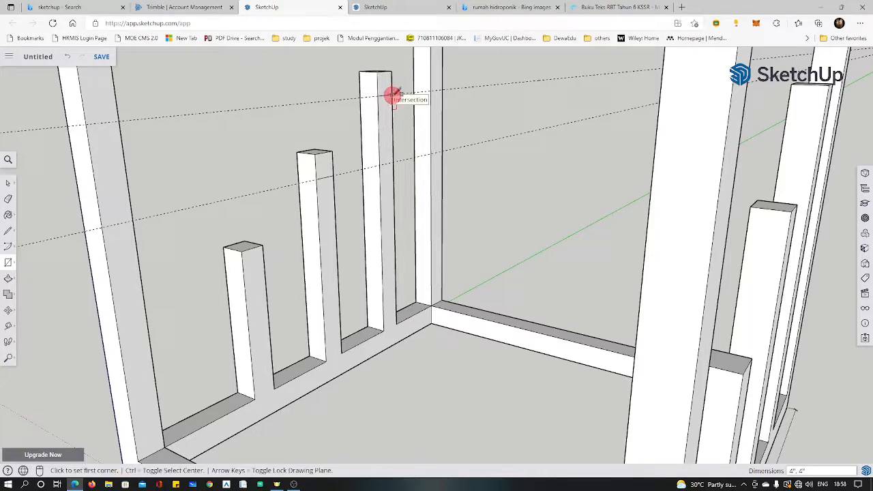
- Place a Tape Measure guide 4" below the top edge of the shortest post on the inner side
click(8, 325)
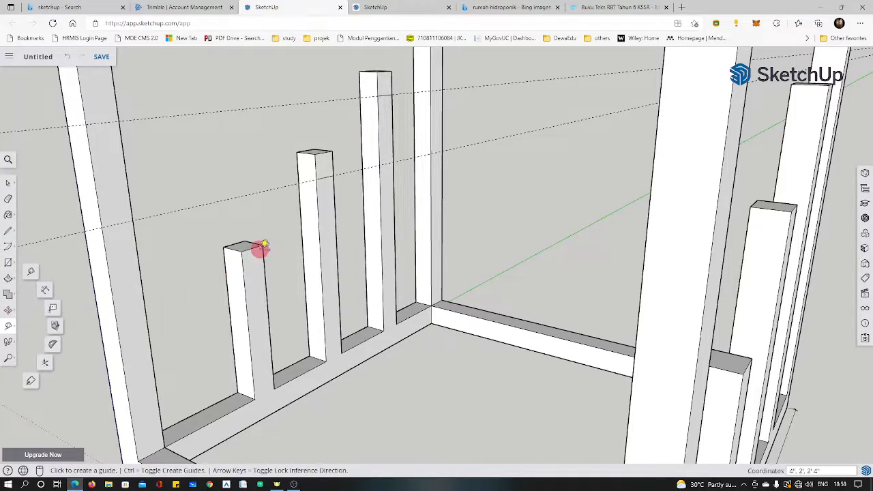
click(254, 253)
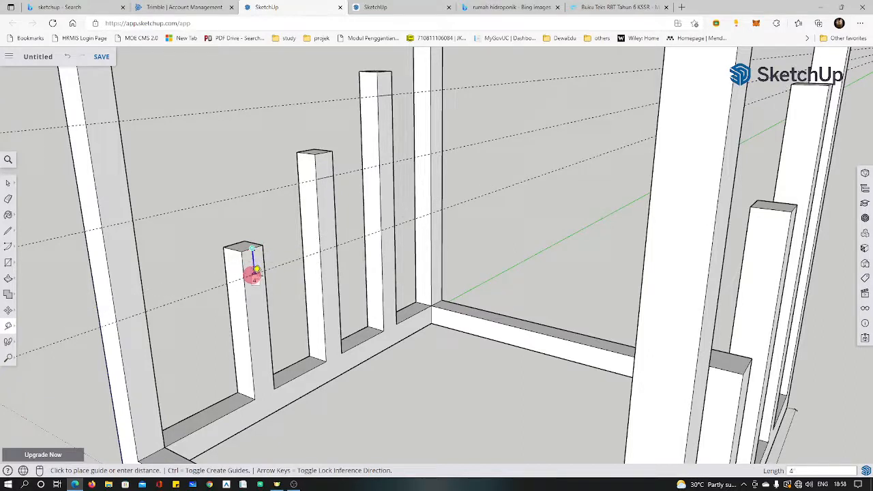
click(256, 271)
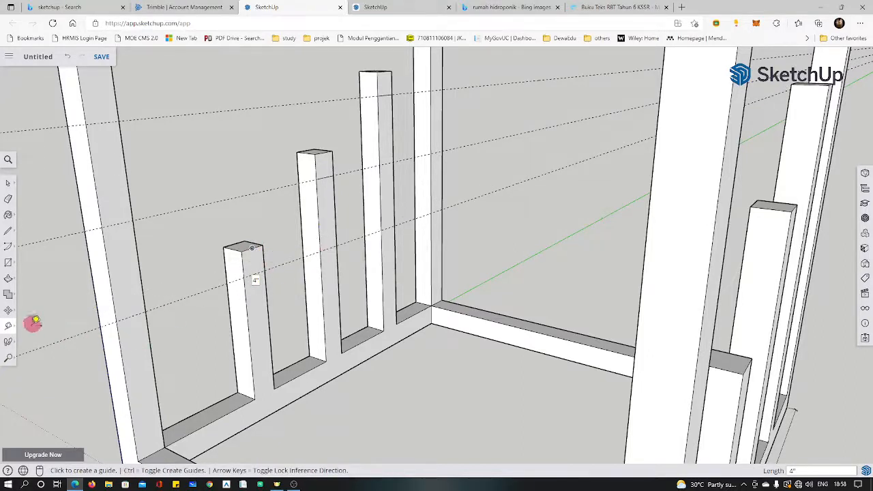
- Draw a 4" by 4" rectangle at the top of the shortest post's inner face and erase the three guides across the posts
click(8, 263)
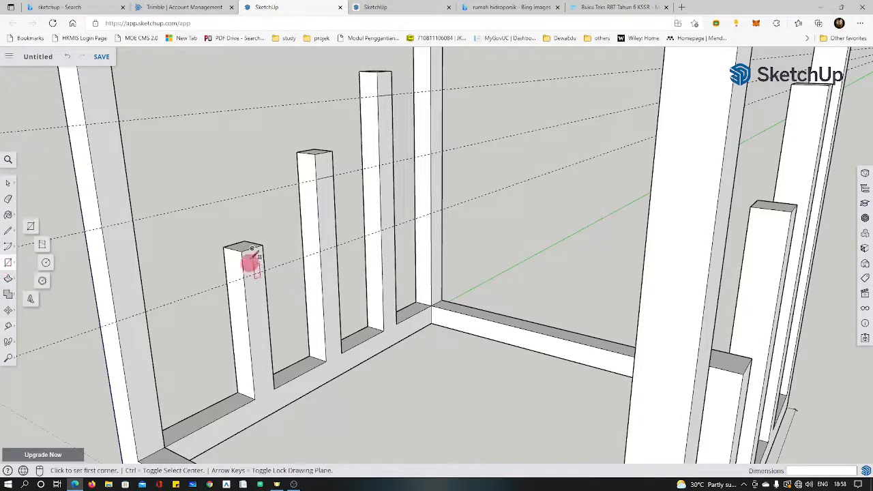
click(242, 251)
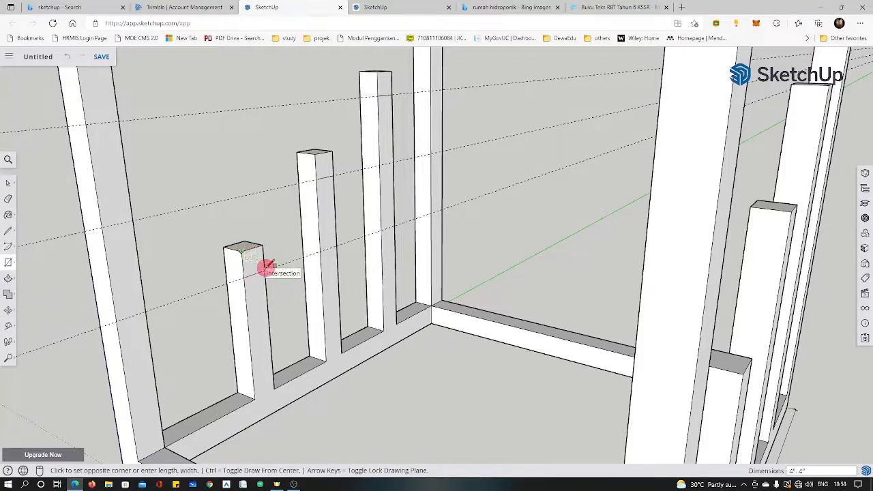
click(266, 268)
click(8, 199)
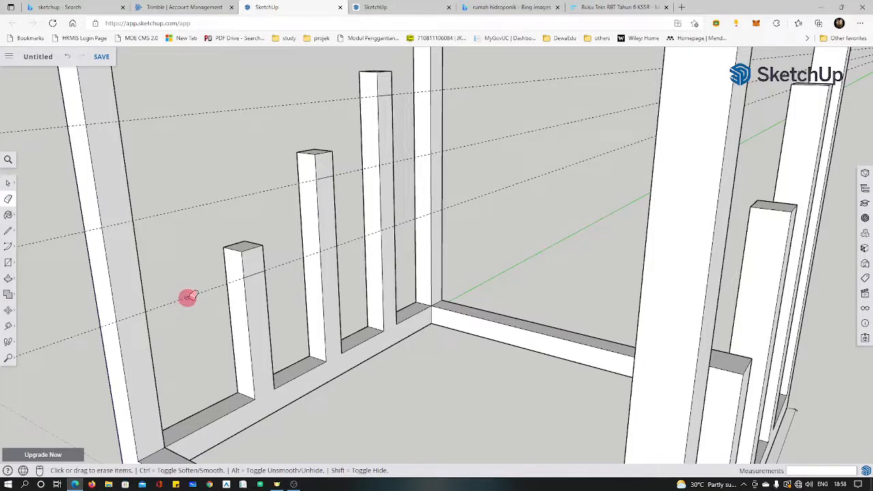
click(189, 298)
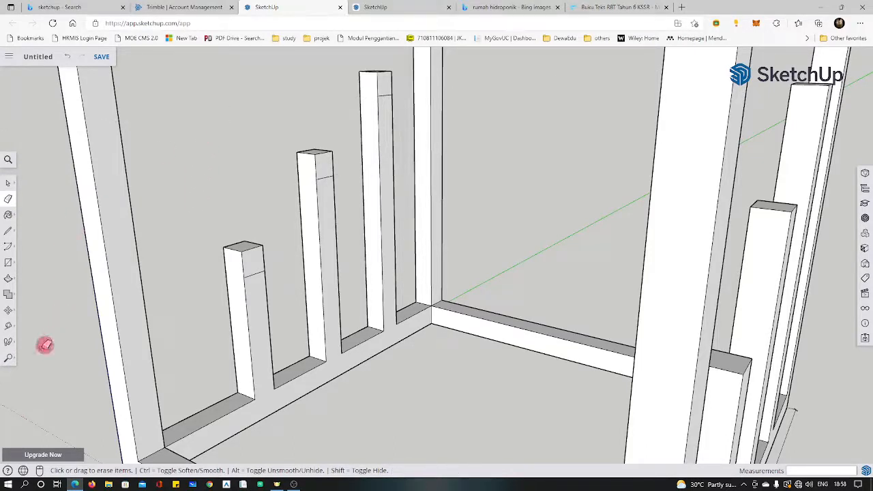
- Push/Pull the shortest post's marked square about 5' 4 11/16" across the frame to meet the opposite shortest post
click(8, 342)
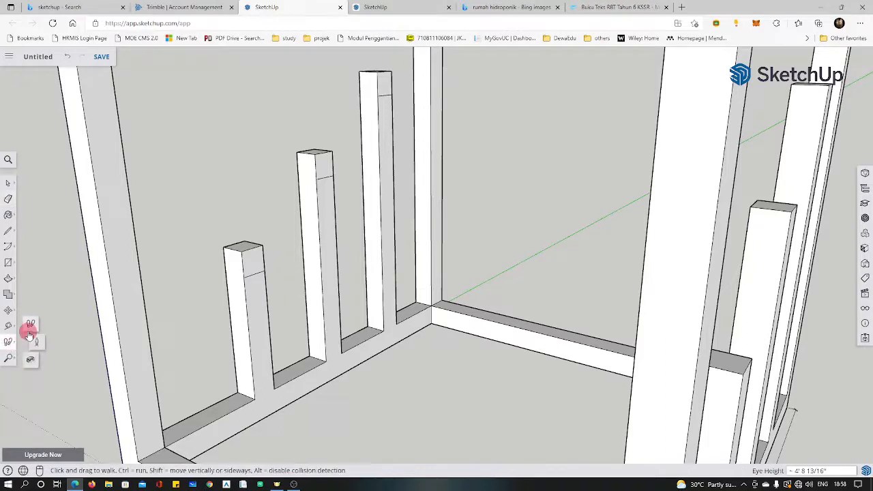
click(10, 359)
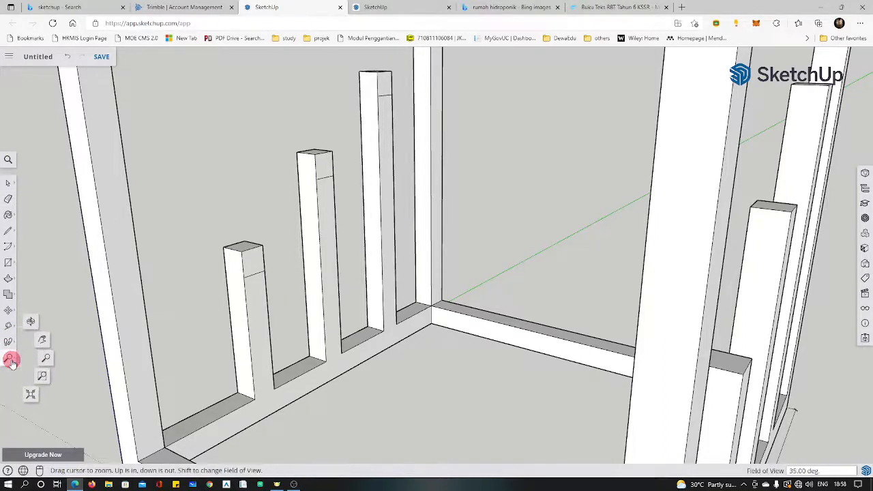
click(31, 321)
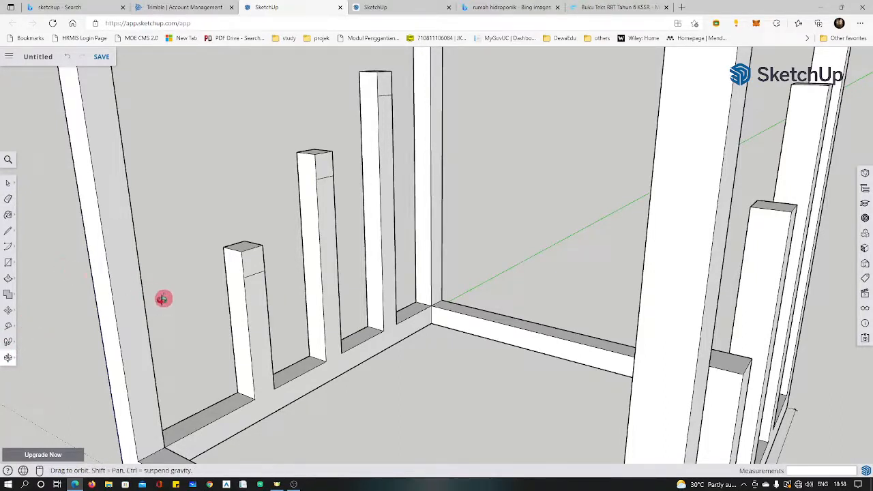
drag(166, 298, 245, 313)
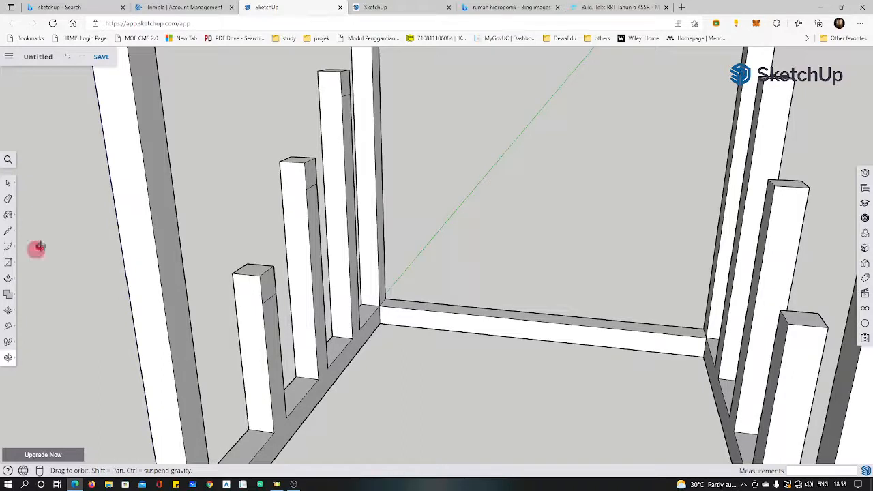
click(9, 278)
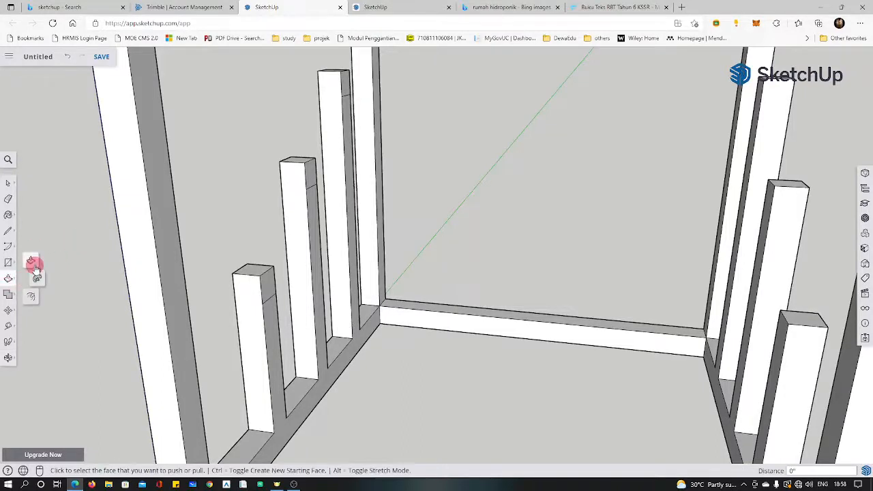
click(34, 265)
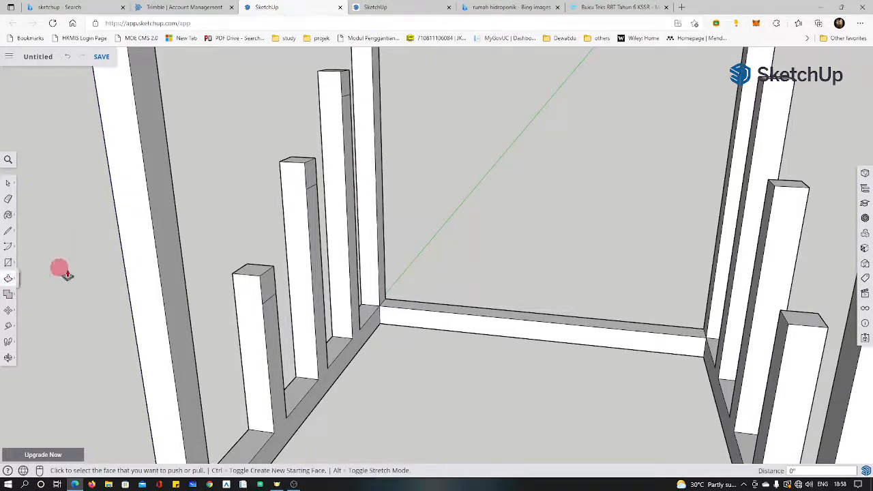
click(266, 288)
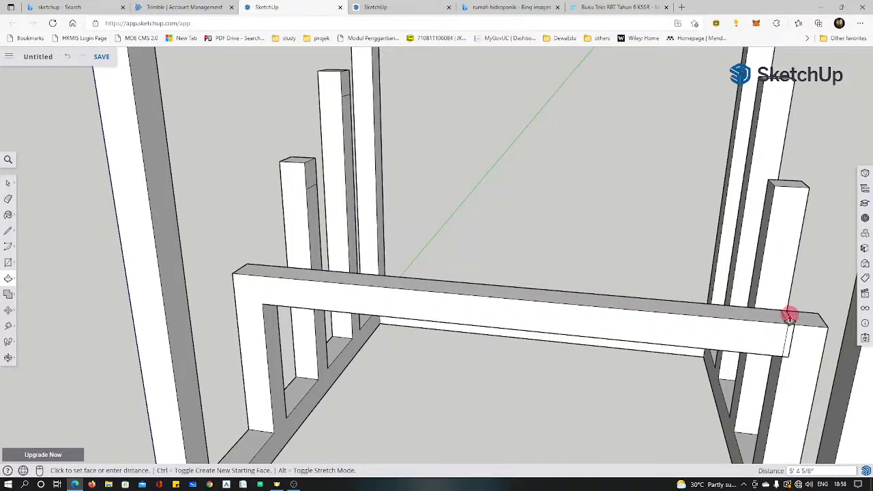
click(789, 318)
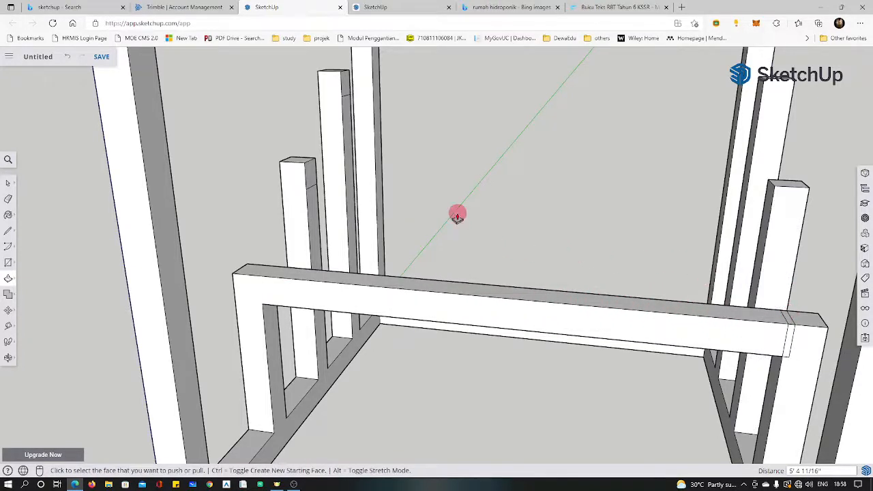
- Push/Pull the middle post's marked square about 5' 5 7/16" and the tallest post's about 5' 5 3/4" across to their opposite posts
click(312, 171)
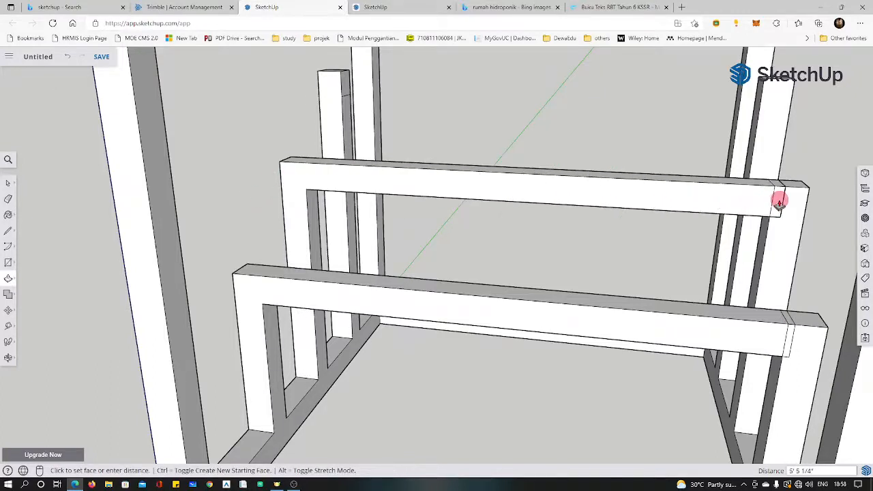
click(781, 204)
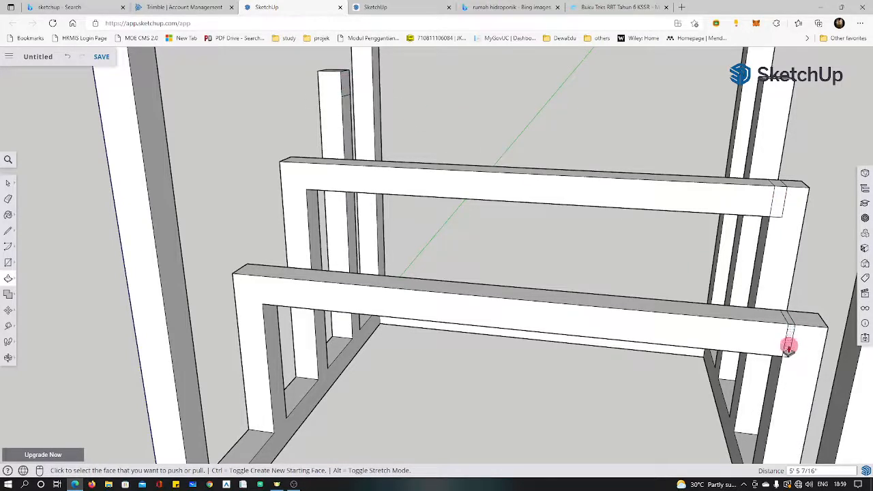
click(344, 78)
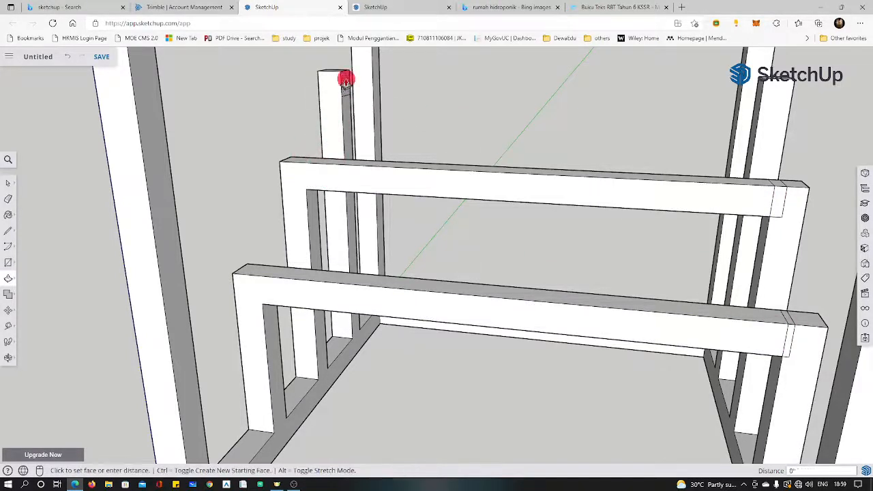
click(769, 111)
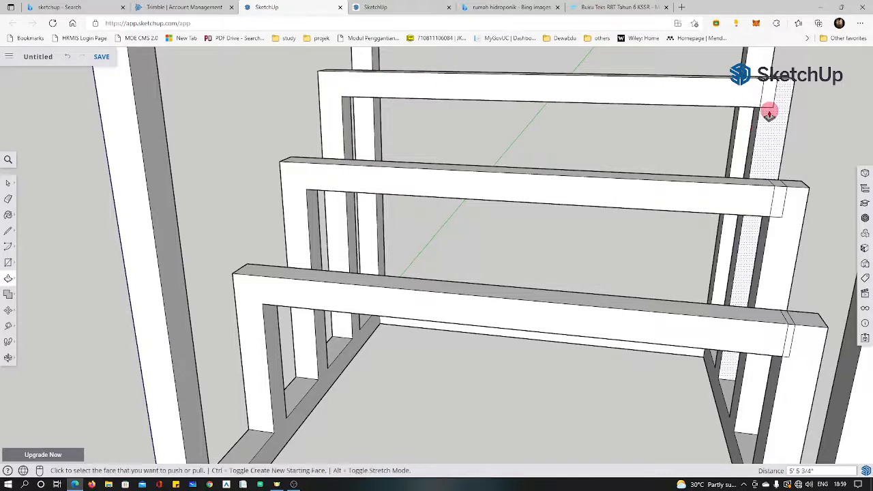
- Erase the outer surplus seam edges where the lowest crossbar overlaps the opposite shortest post
click(8, 198)
drag(804, 316, 797, 348)
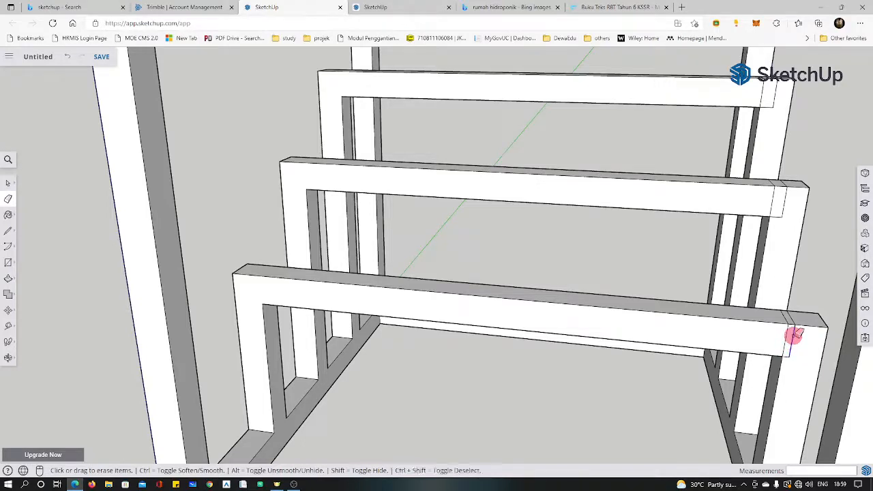
mouse_move(794, 334)
mouse_down()
mouse_move(794, 316)
mouse_move(795, 353)
mouse_up()
click(790, 359)
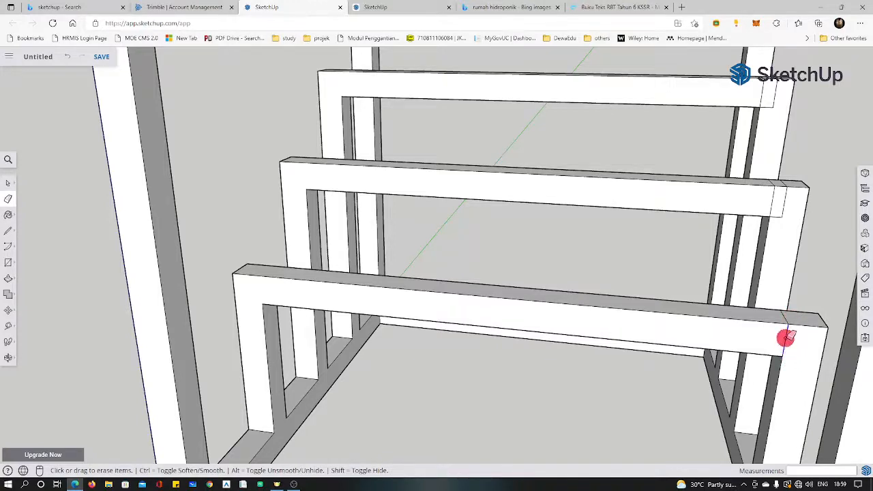
- Try to erase the remaining seam edge at the end of the lowest crossbar, and undo that erasure
click(789, 335)
click(784, 328)
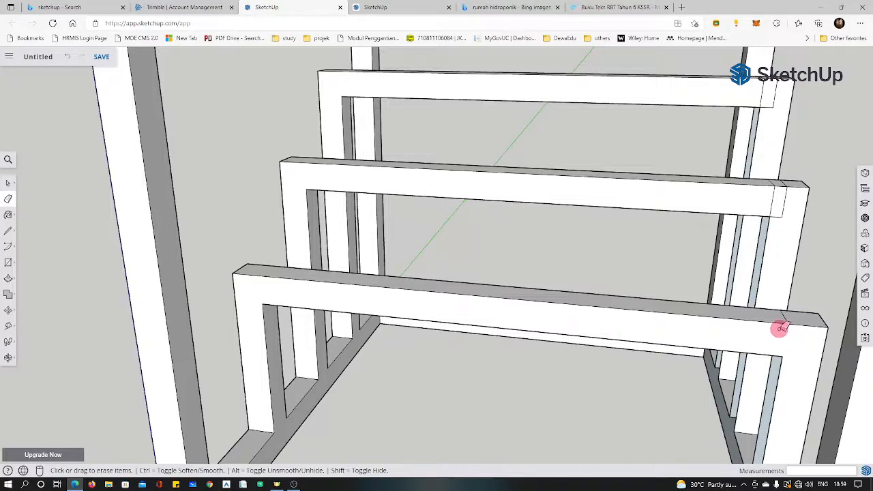
key(ctrl+z)
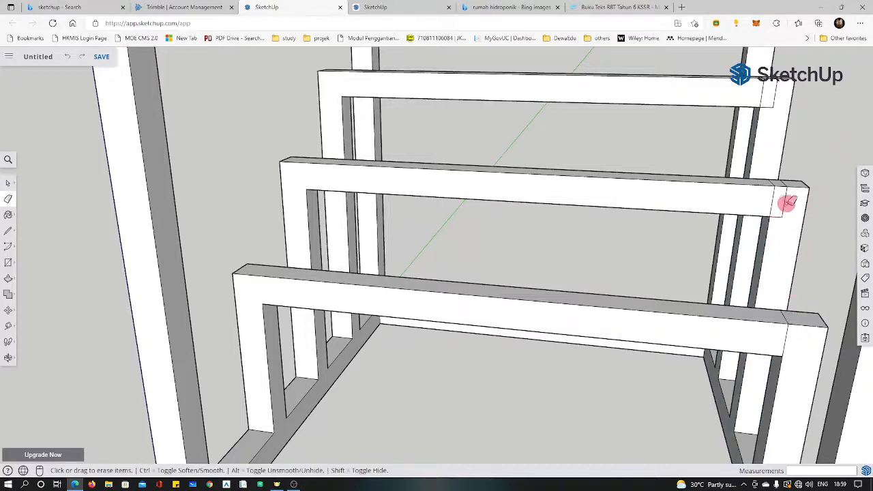
- Erase the surplus vertical seam edges where the middle and highest crossbars overlap their opposite posts
drag(786, 199, 781, 214)
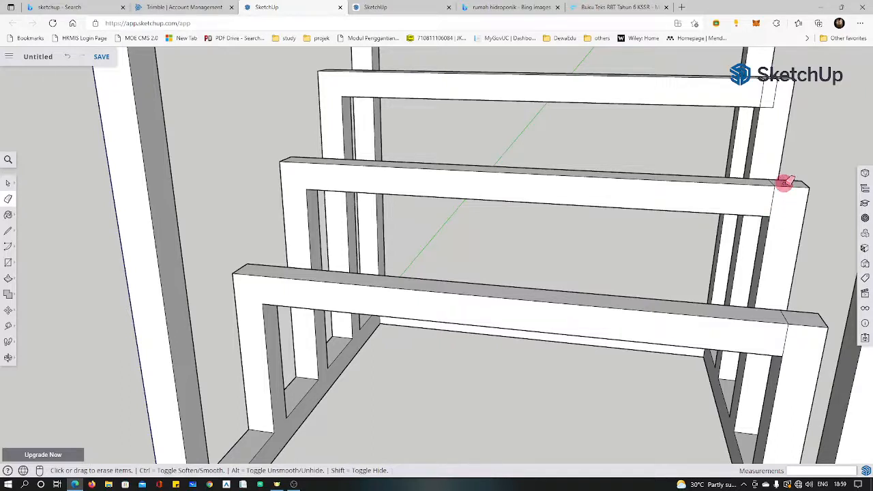
click(774, 95)
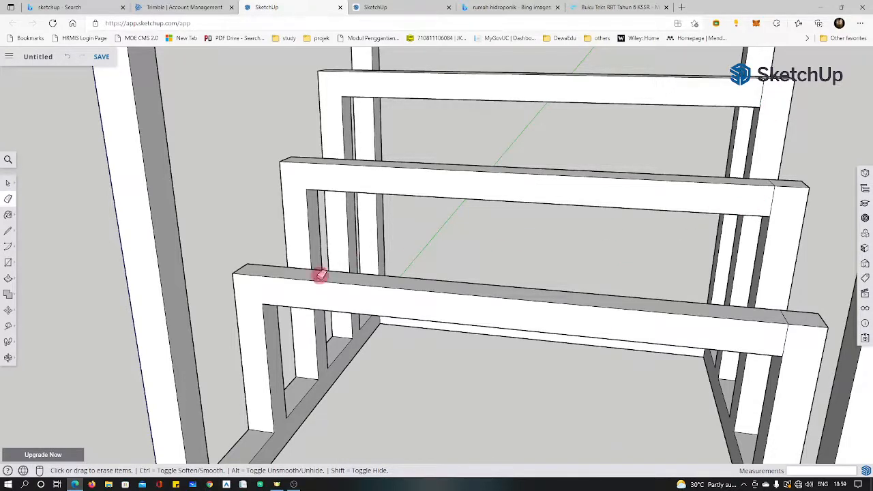
- Examine the crossbar joints from the opposite side and the whole rack frame from a distance
click(8, 358)
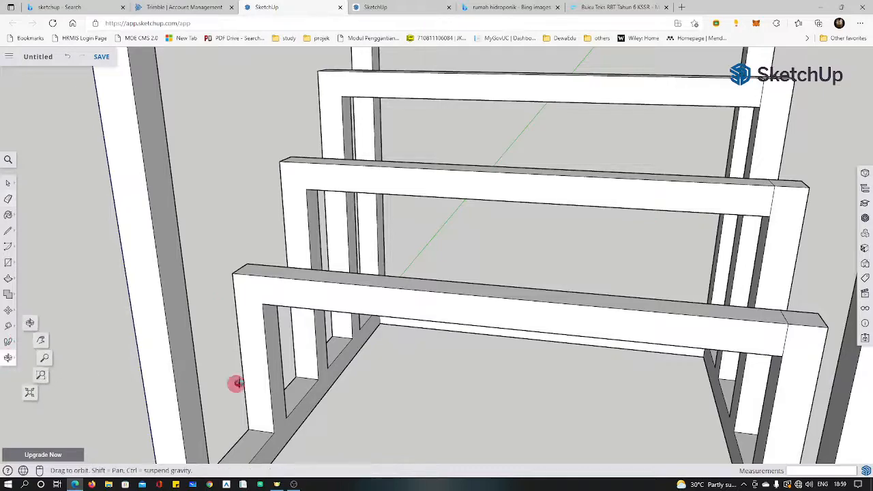
drag(306, 380, 52, 398)
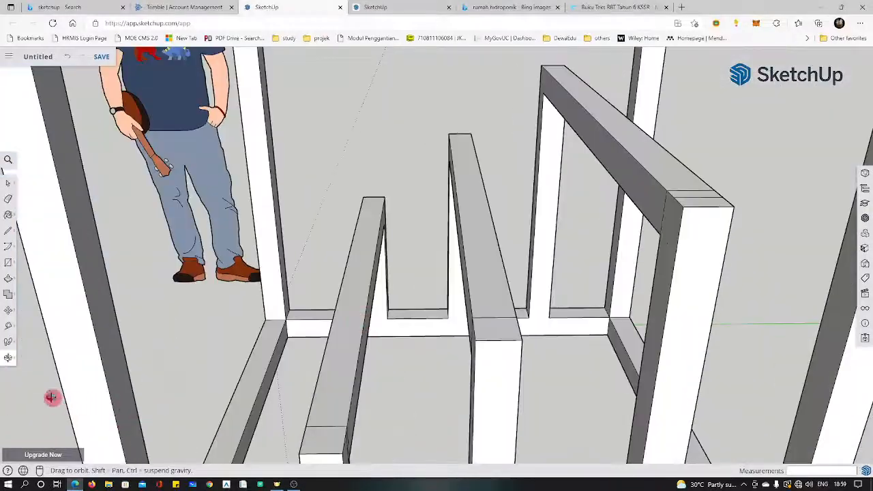
drag(289, 345, 376, 278)
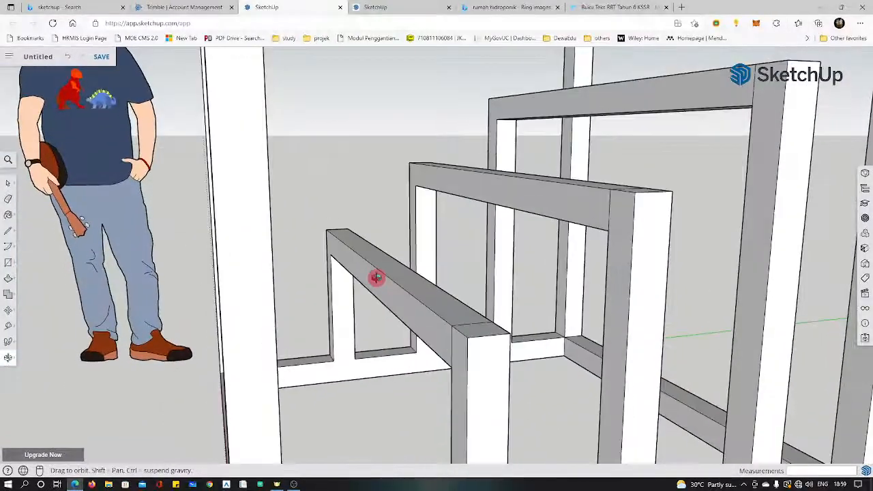
click(8, 358)
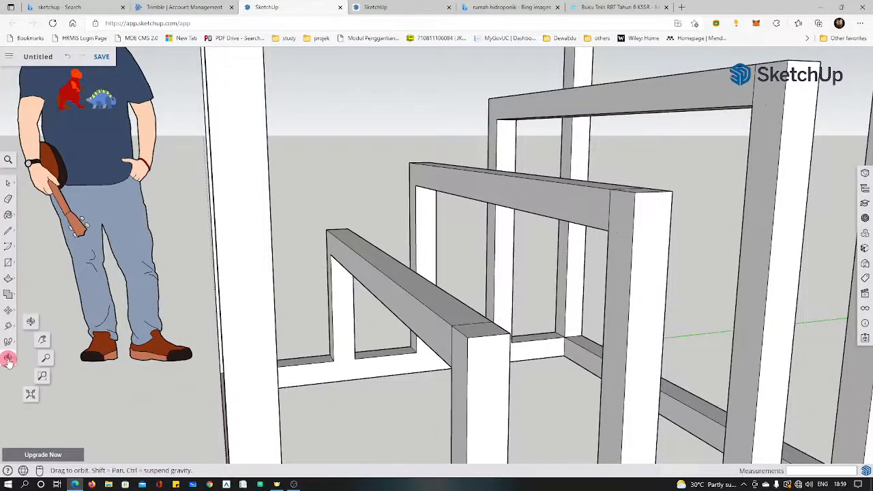
click(45, 360)
drag(287, 342, 94, 424)
drag(437, 298, 319, 364)
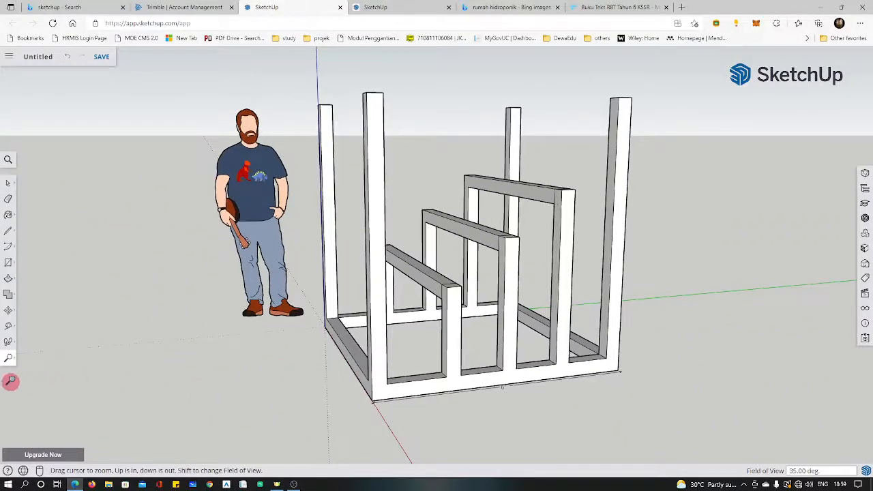
click(9, 358)
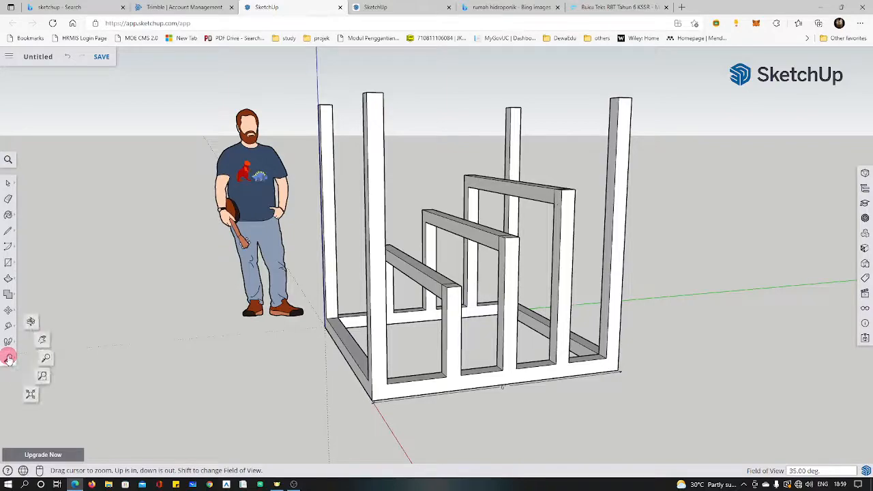
click(39, 324)
mouse_move(209, 344)
mouse_down()
mouse_move(339, 366)
mouse_move(517, 351)
mouse_move(189, 380)
mouse_move(150, 352)
mouse_move(145, 373)
mouse_move(219, 359)
mouse_move(116, 357)
mouse_move(246, 411)
mouse_move(216, 347)
mouse_up()
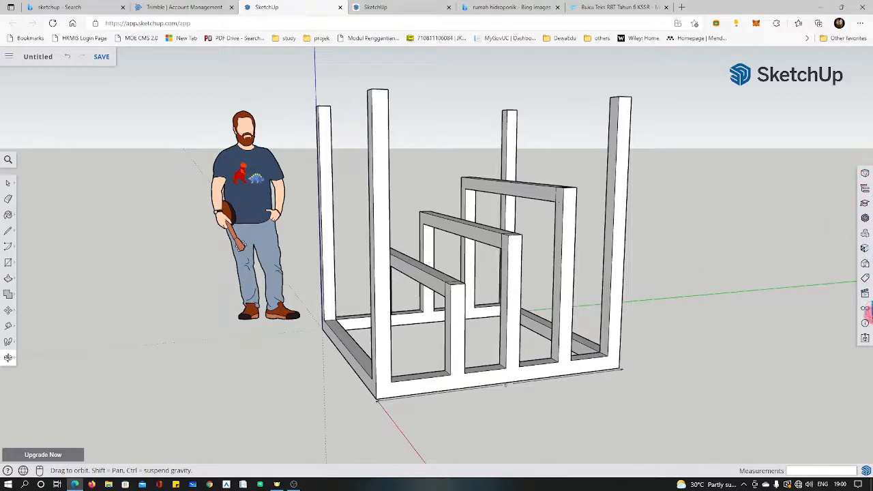
- Try to open 3D Warehouse and to save the untitled model, dismissing both windows
click(865, 219)
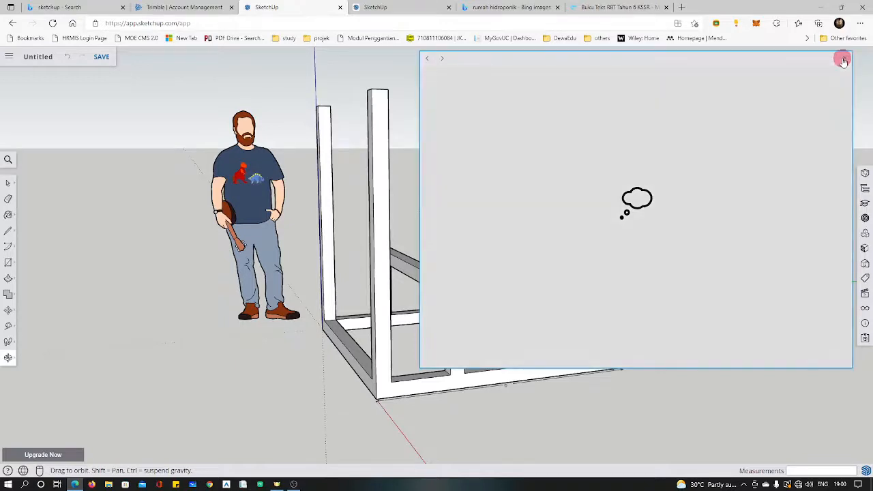
click(844, 58)
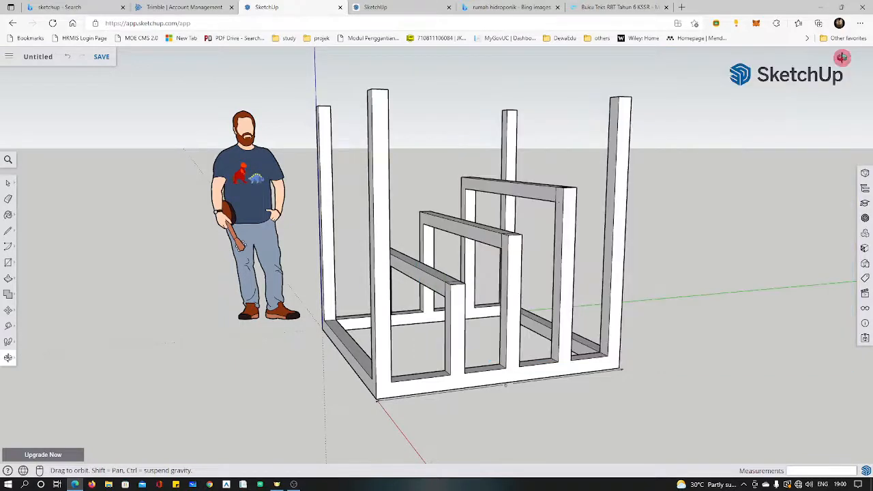
click(47, 60)
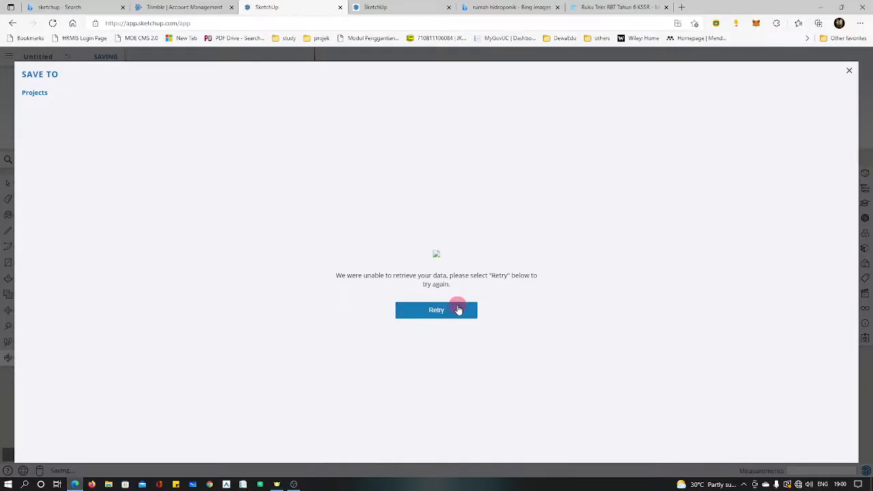
click(853, 74)
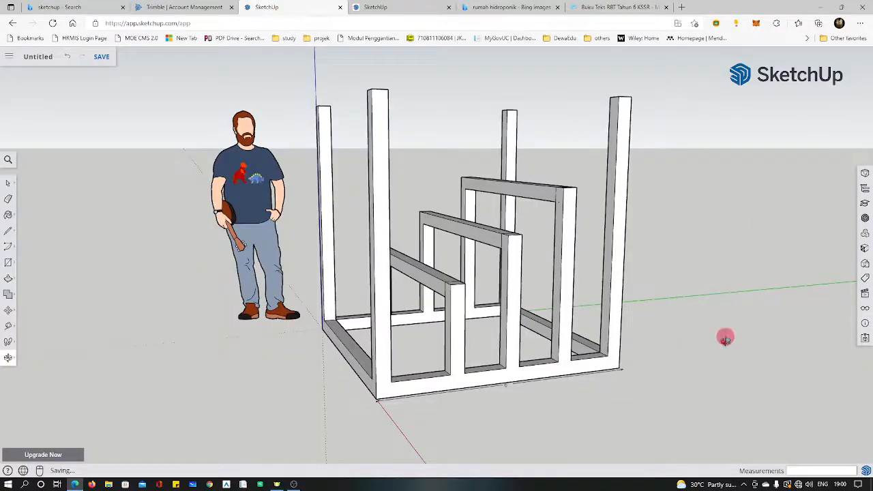
- Connect the computer to the first secured 5G Wi-Fi network available and return to the model
click(798, 484)
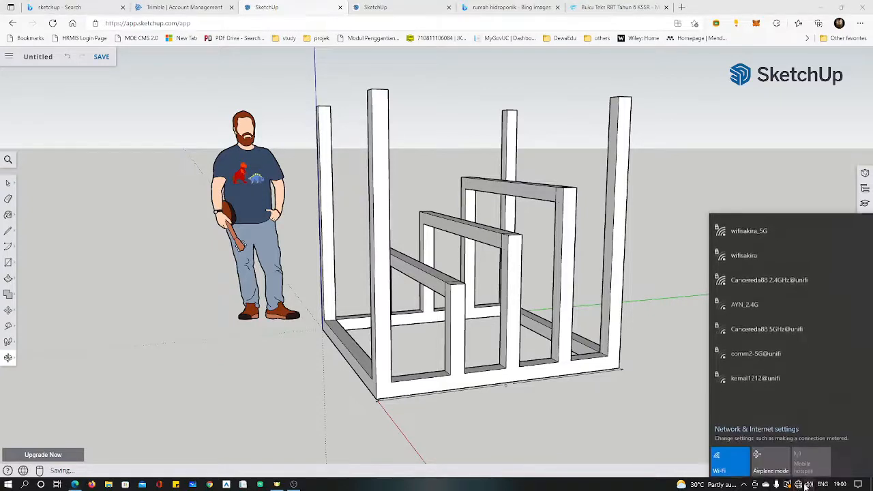
click(748, 230)
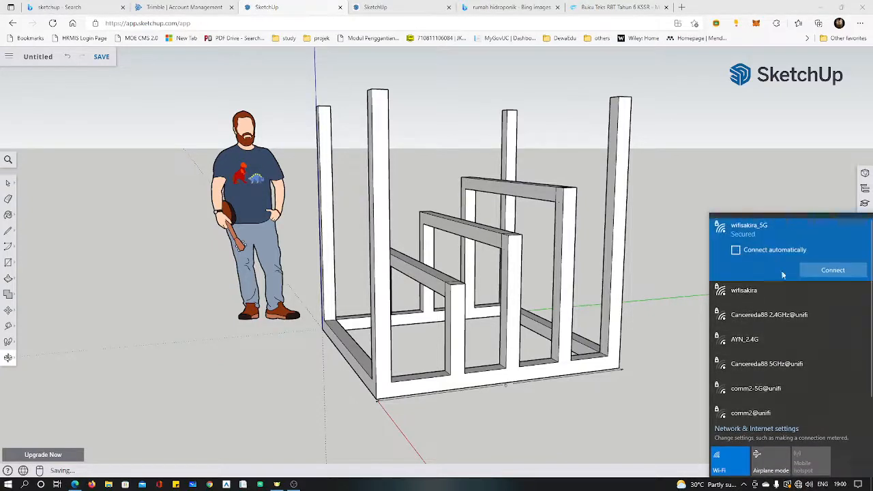
click(807, 265)
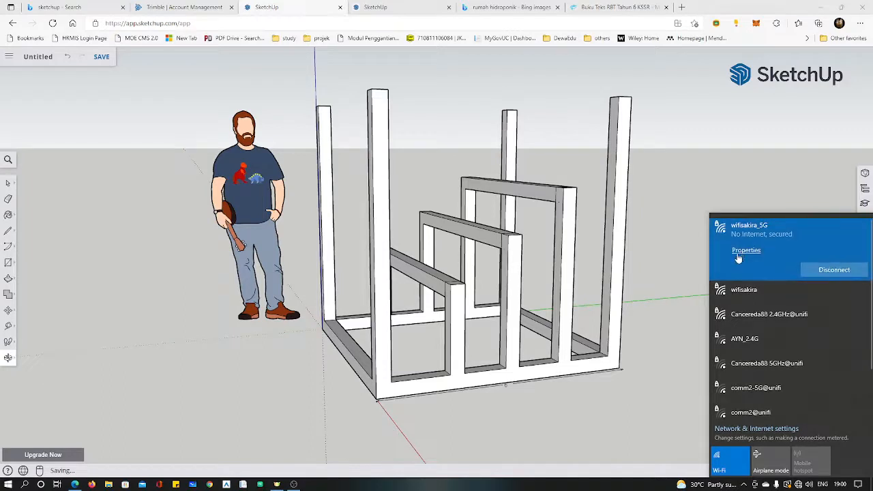
click(667, 368)
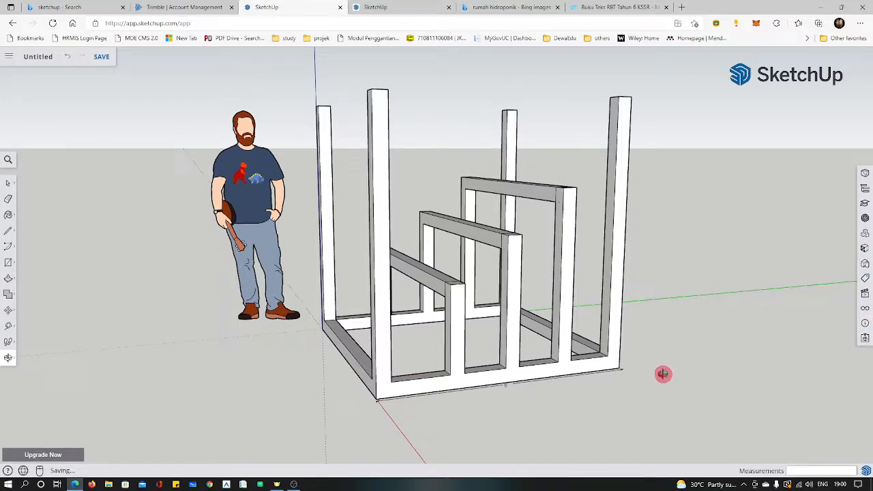
- Save the model as "projek hidroponik" in the SketchUp project folder
drag(234, 337, 155, 293)
click(41, 61)
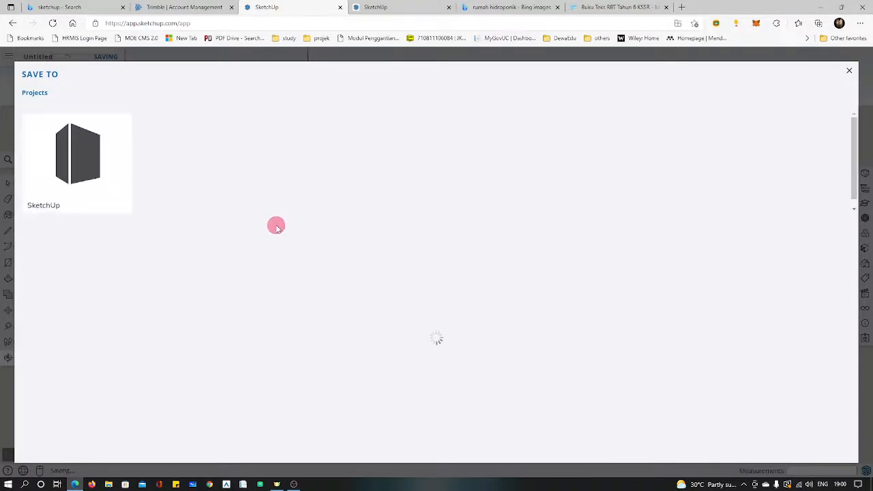
click(60, 176)
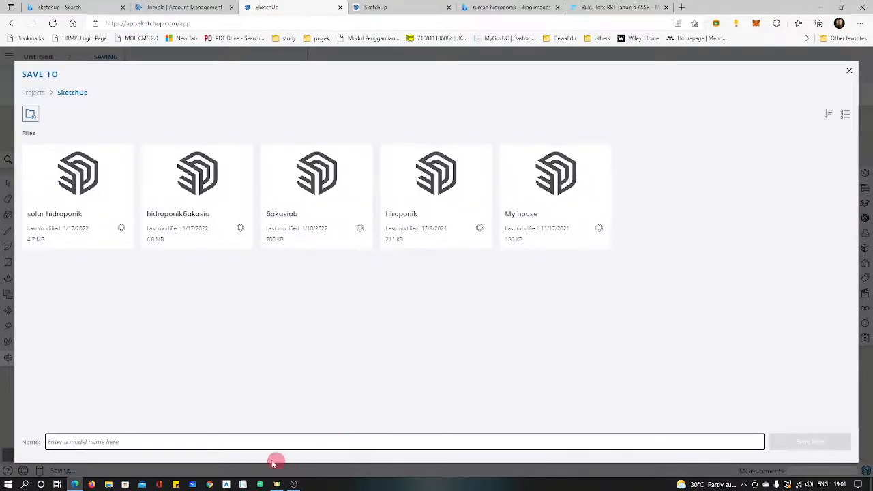
click(71, 446)
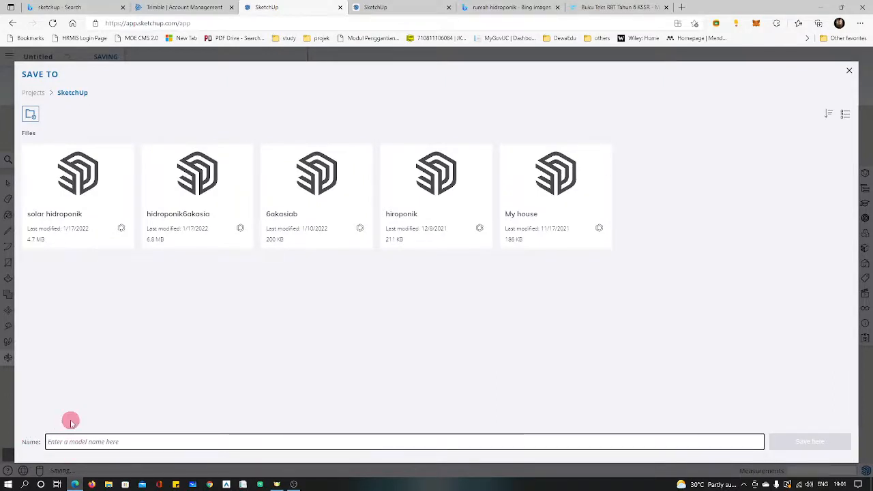
text(projek h)
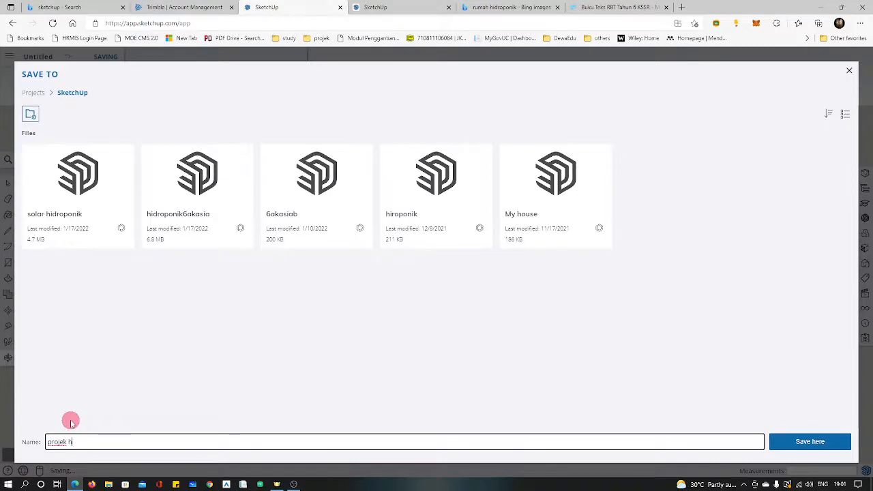
text(iro)
key(BackSpace)
key(BackSpace)
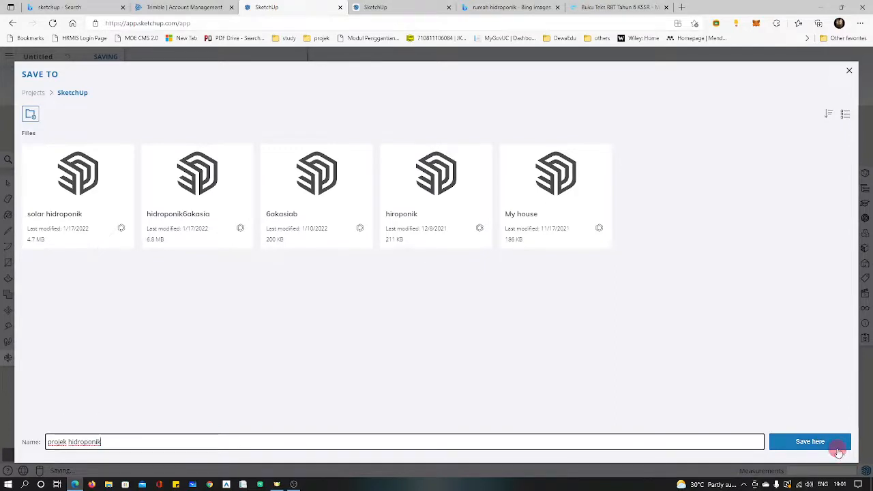
click(837, 452)
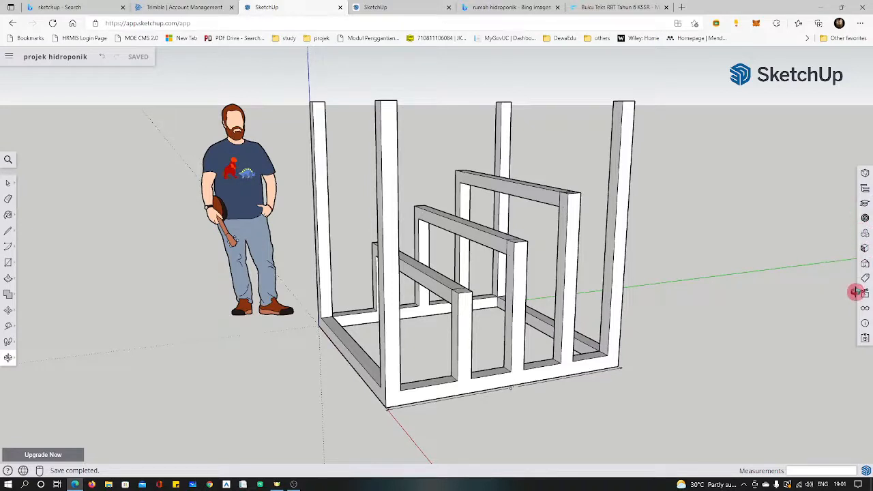
- Open 3D Warehouse, dismiss its cookie notice, search for "pods" and browse the product results
click(864, 218)
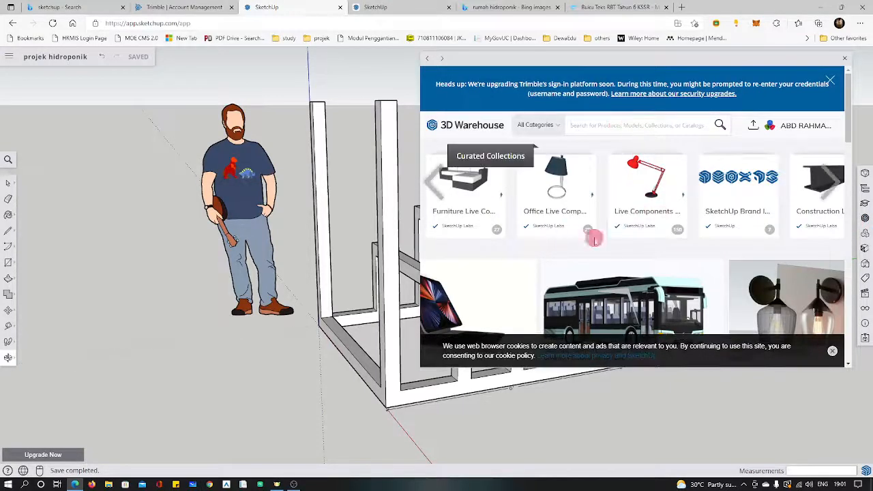
click(832, 350)
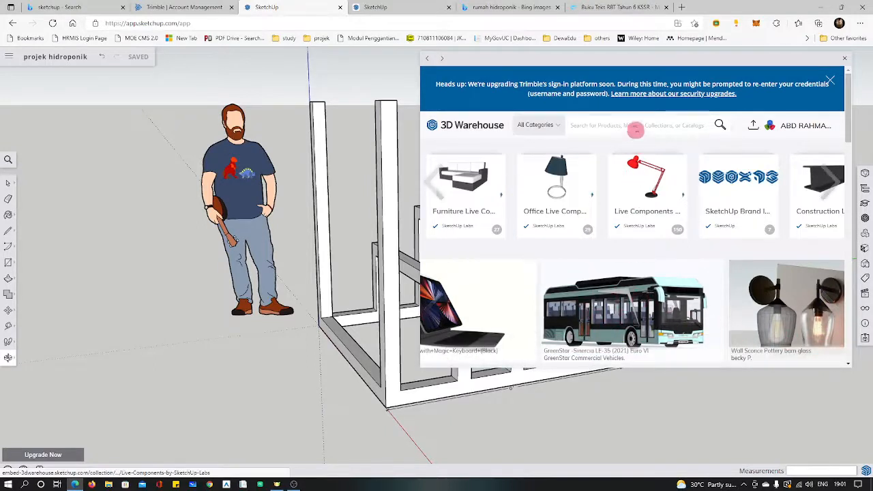
click(634, 124)
text(po)
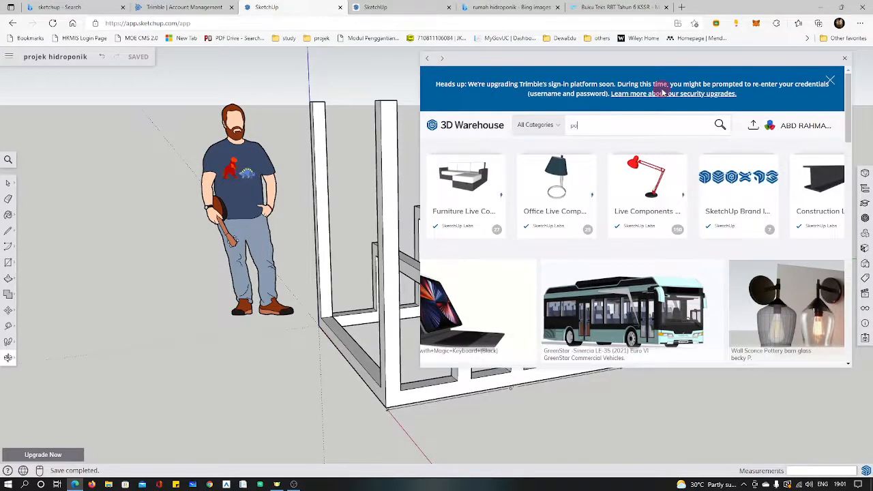
text(ds)
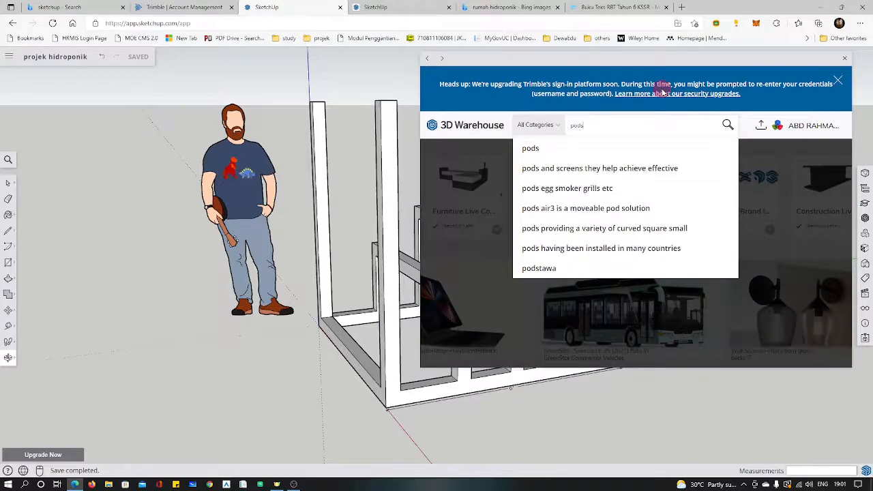
key(Return)
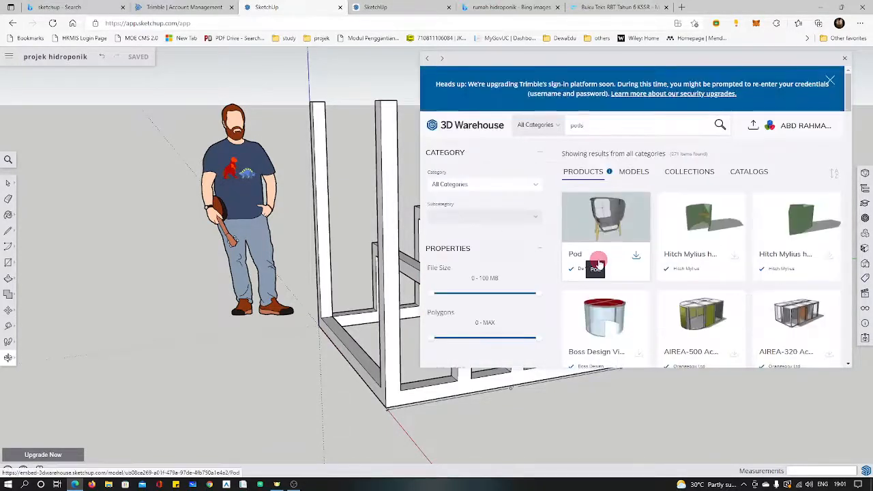
scroll(722, 245, down, 4)
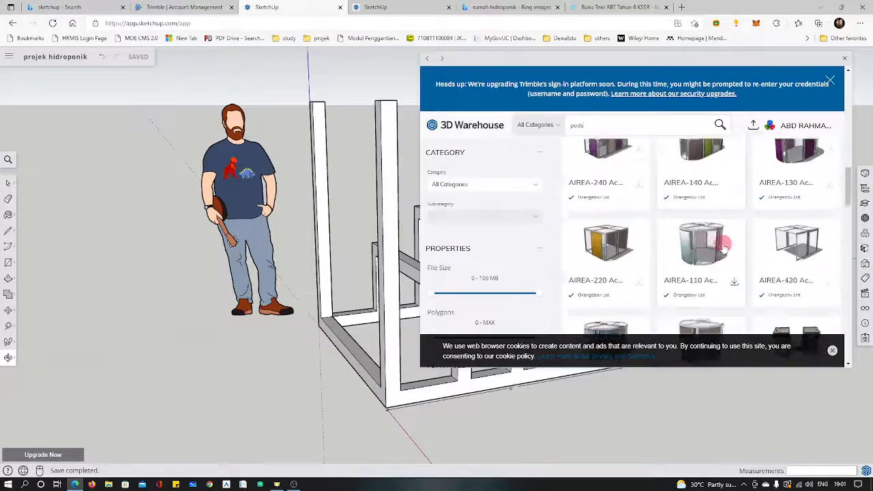
scroll(709, 235, up, 5)
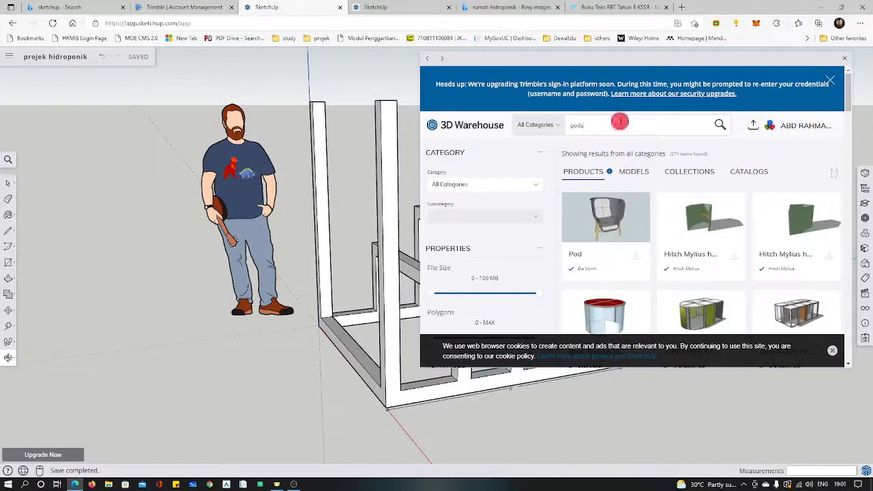
- Search 3D Warehouse for "tree pod" instead
key(BackSpace)
key(BackSpace)
key(BackSpace)
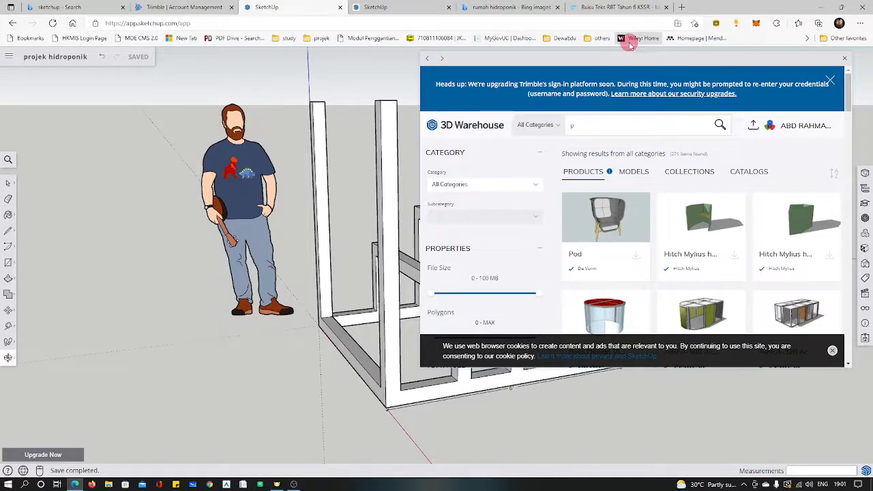
text(tree)
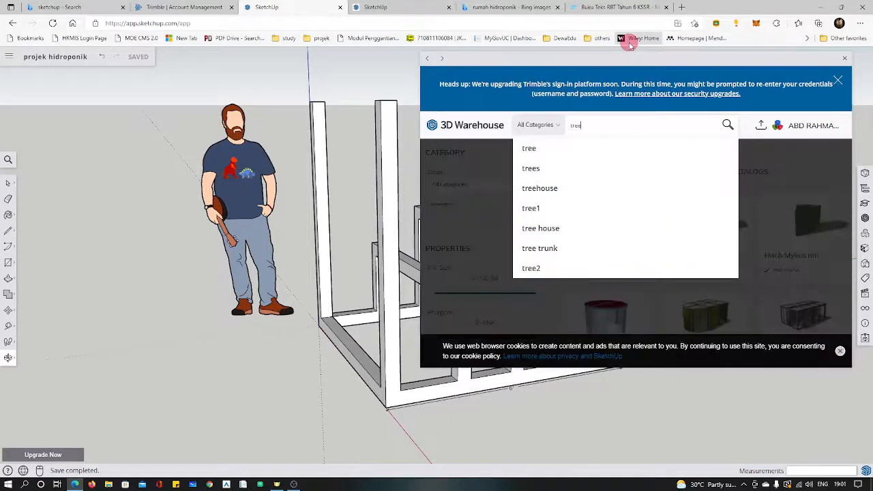
text( pod)
key(Return)
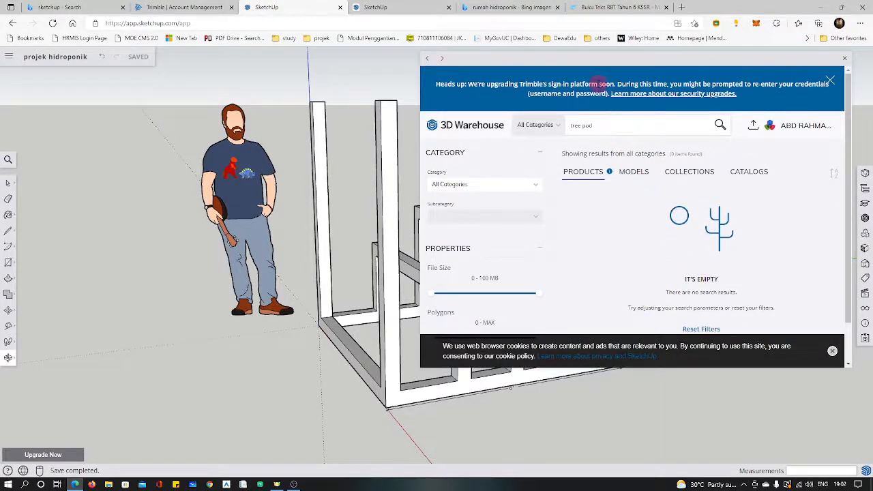
- Replace the 3D Warehouse search term with "tree plant" and run the search
key(BackSpace)
key(BackSpace)
key(BackSpace)
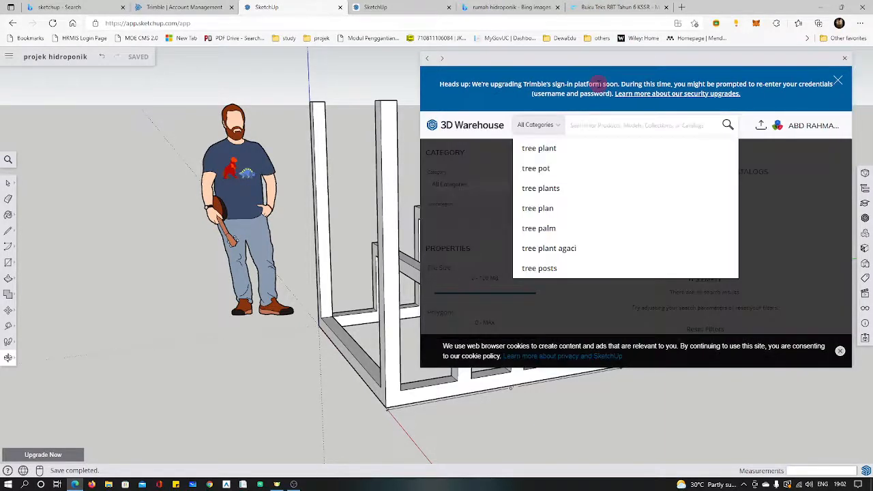
text(tre)
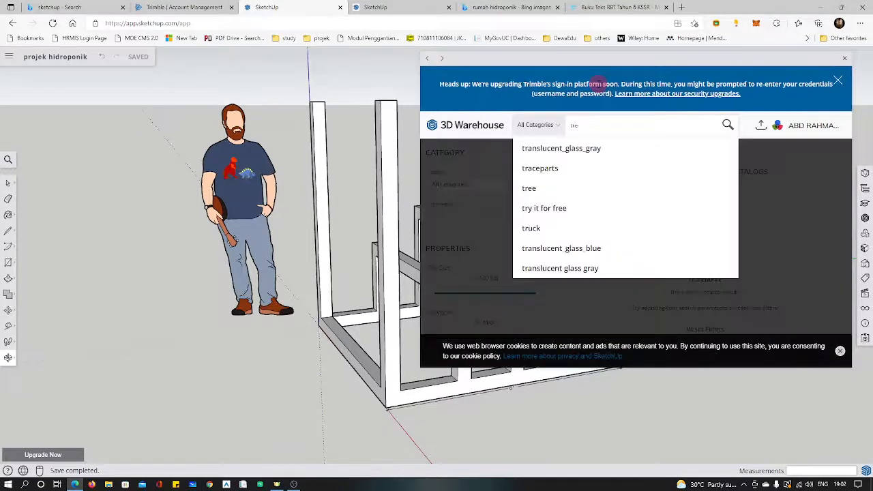
text(e plant)
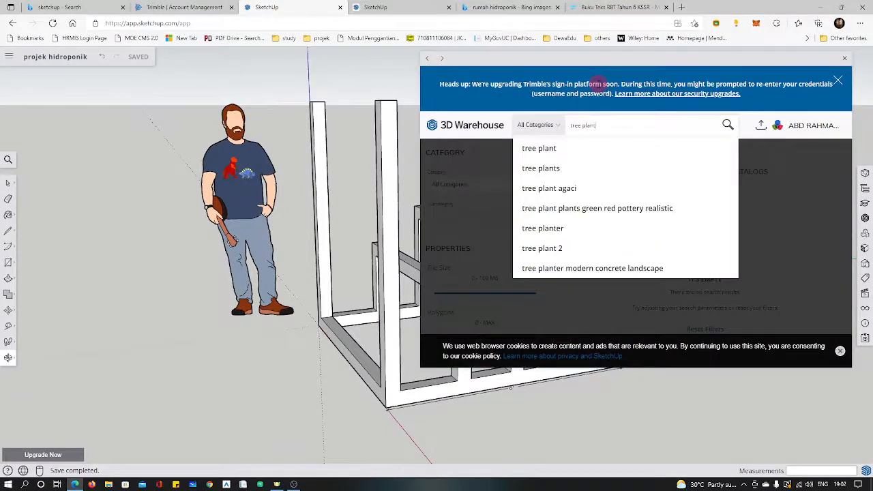
key(Return)
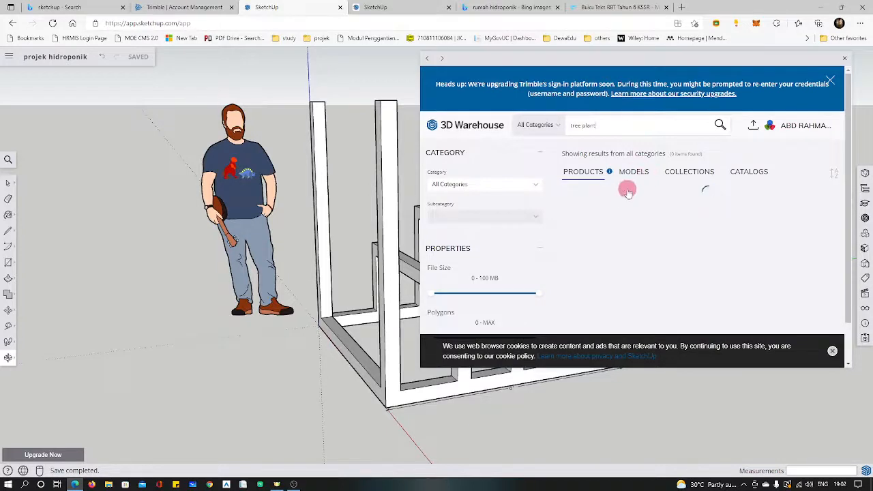
- Browse the "tree plant" product results for a small potted plant model suited to the rack
scroll(766, 240, down, 3)
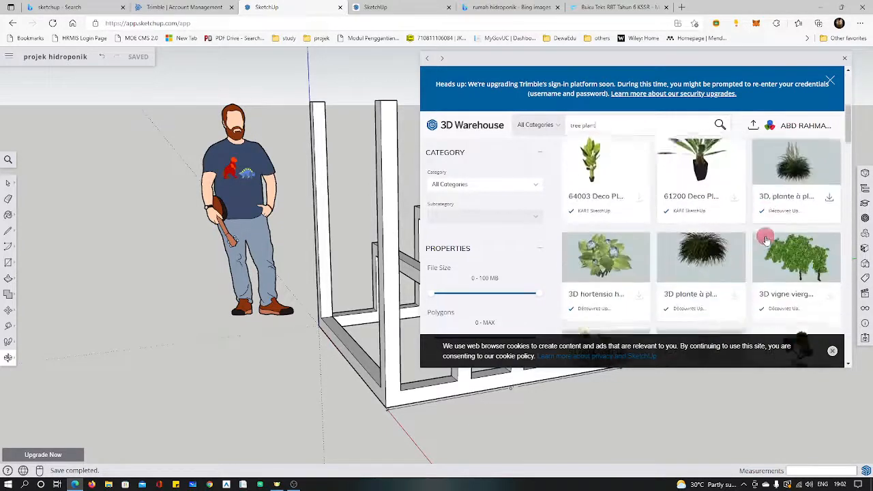
scroll(703, 242, down, 5)
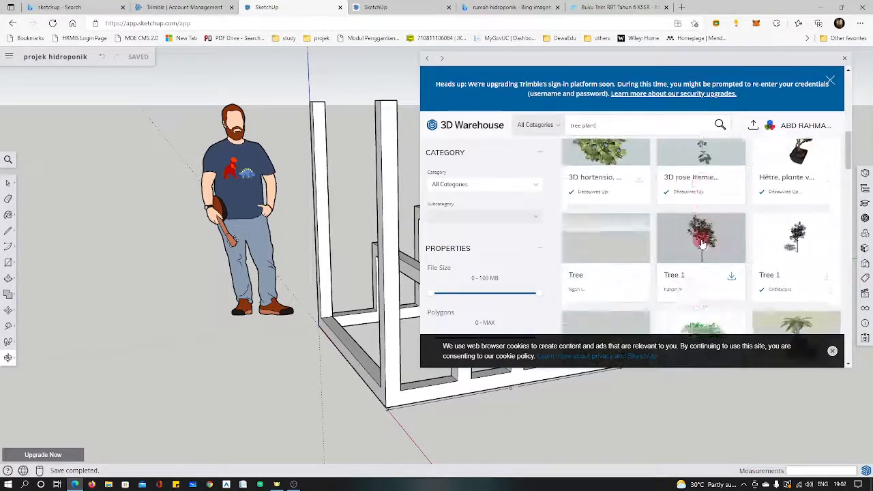
scroll(710, 231, down, 3)
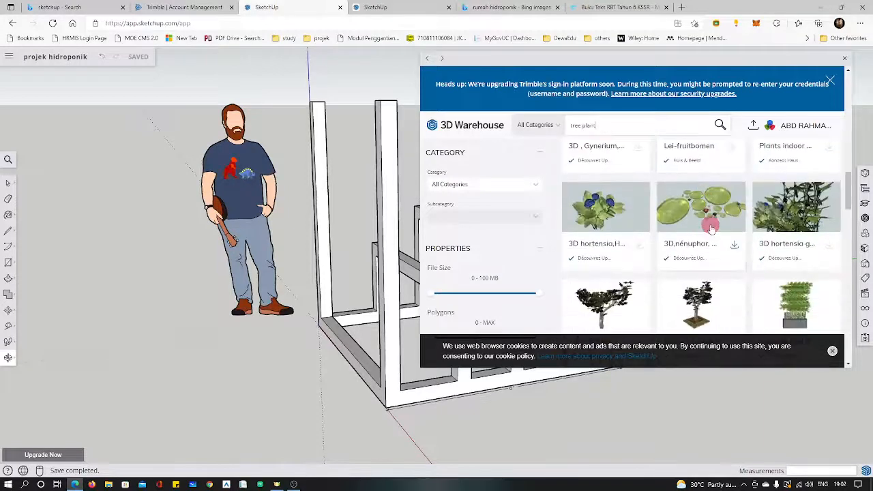
scroll(709, 231, down, 5)
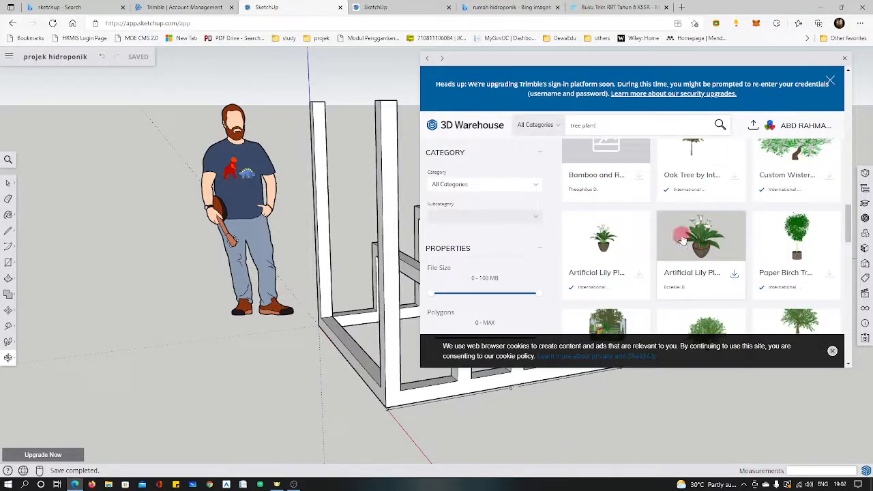
click(624, 243)
scroll(620, 243, down, 10)
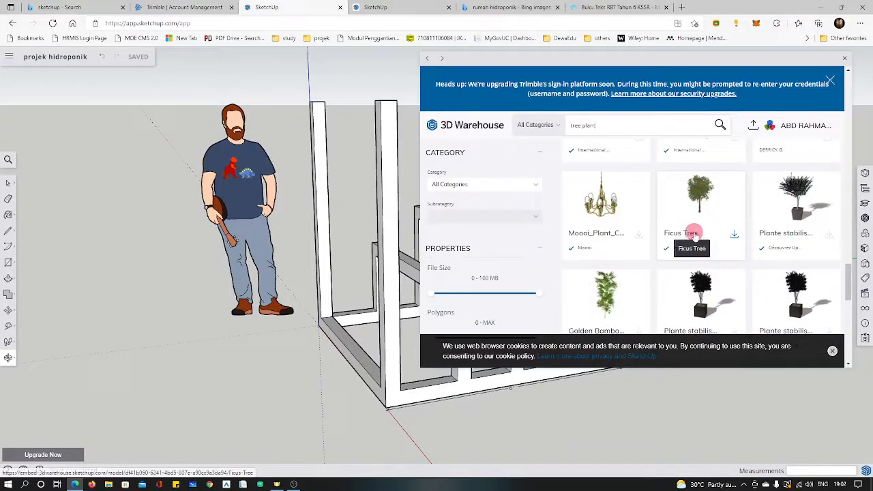
scroll(696, 237, down, 3)
scroll(693, 235, down, 5)
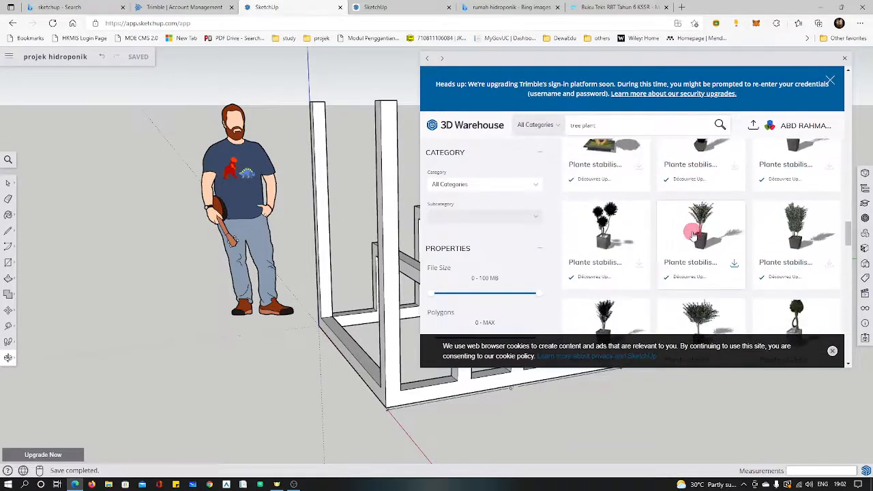
scroll(690, 227, down, 3)
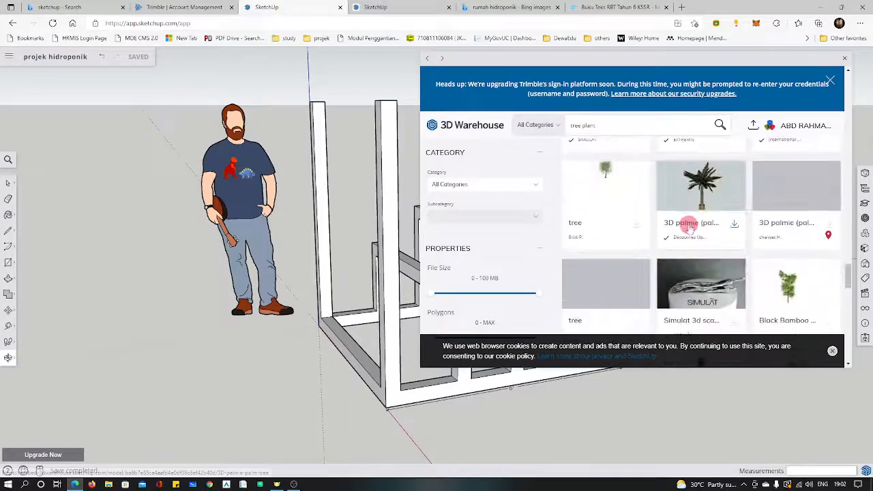
scroll(689, 227, down, 3)
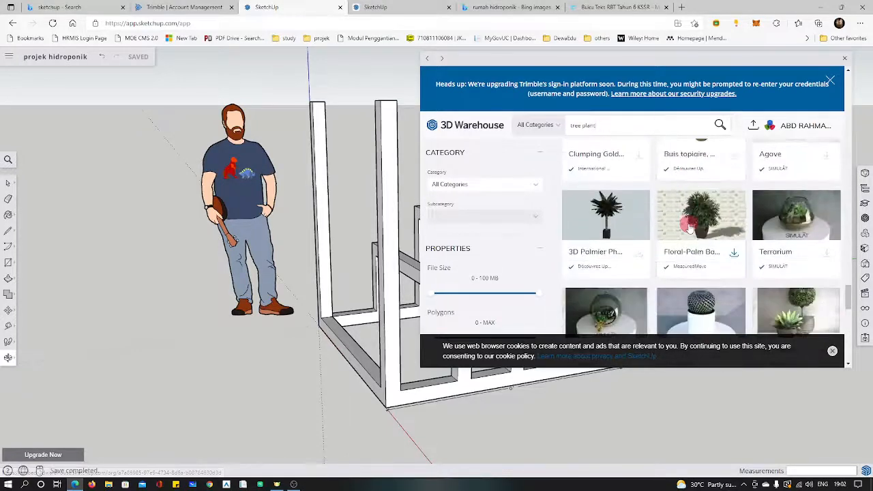
scroll(689, 227, down, 2)
scroll(689, 228, down, 2)
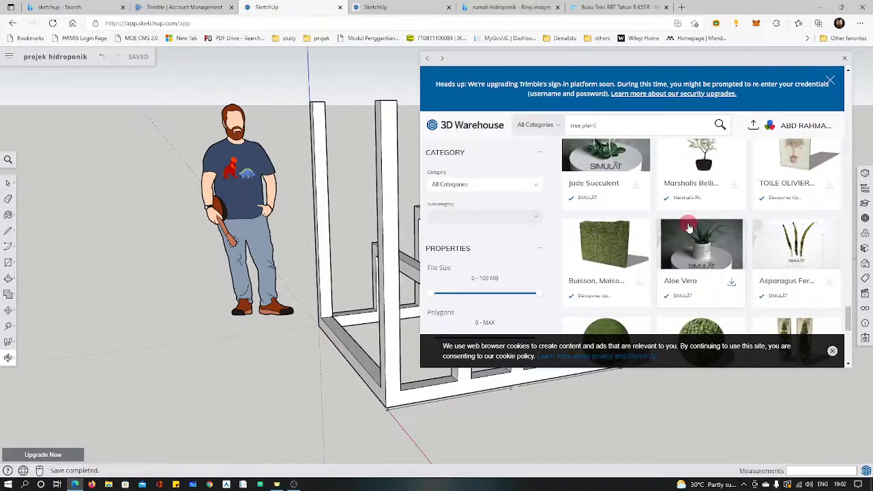
scroll(689, 227, up, 3)
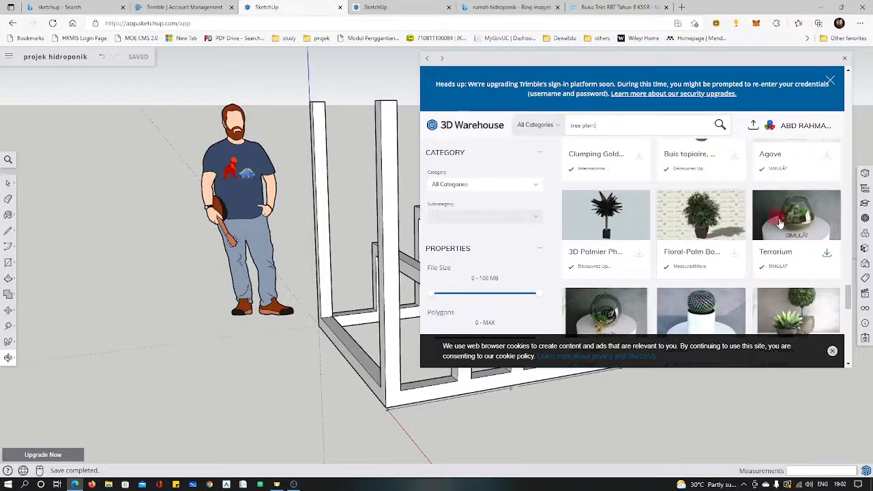
scroll(691, 253, down, 6)
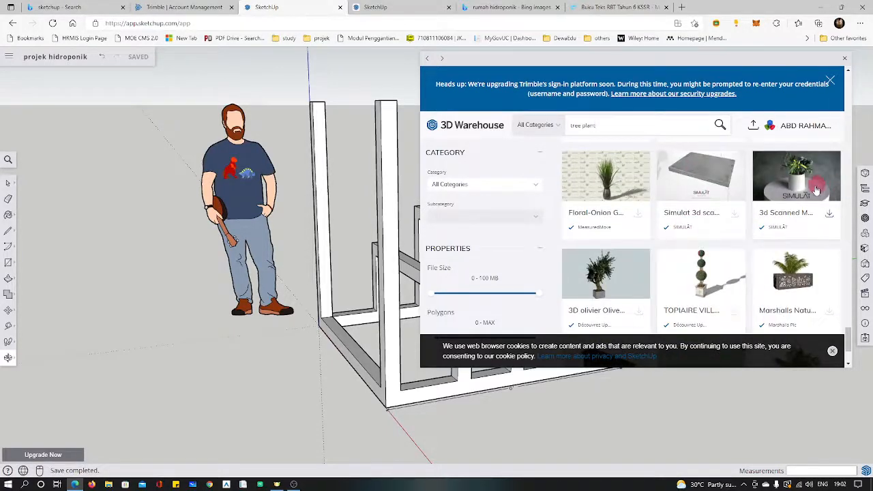
scroll(681, 259, down, 2)
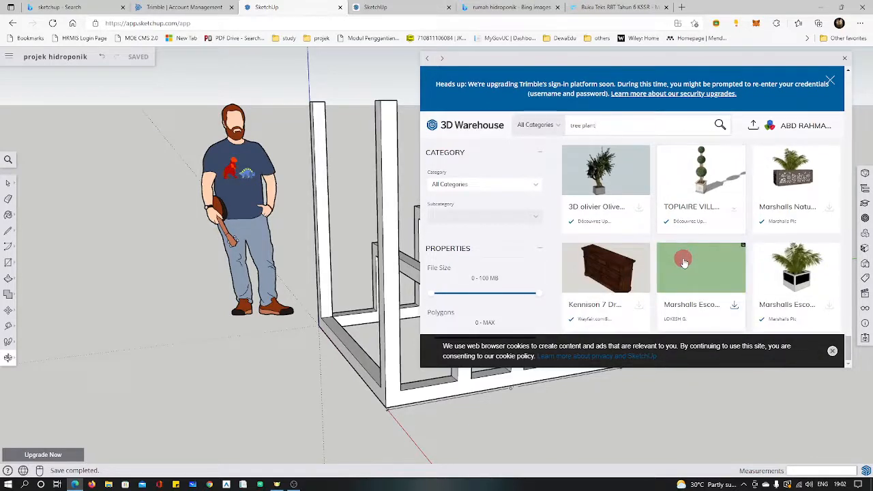
scroll(689, 263, down, 10)
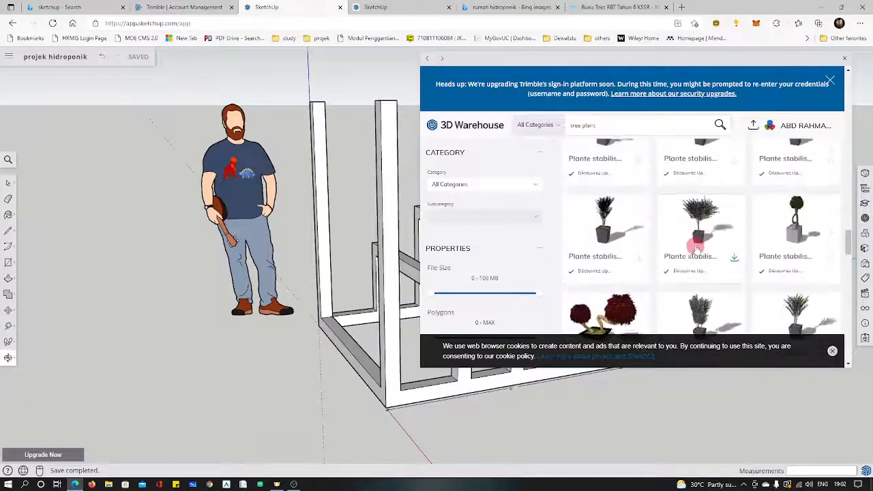
scroll(696, 245, up, 5)
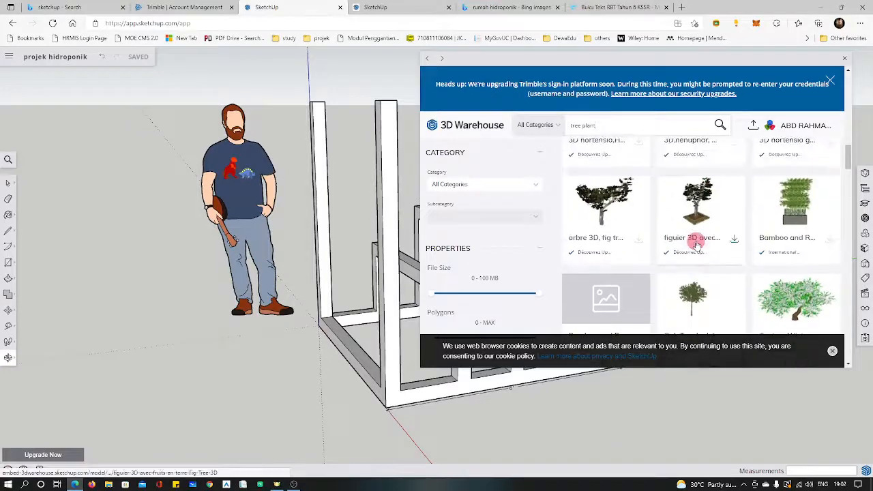
scroll(697, 245, up, 10)
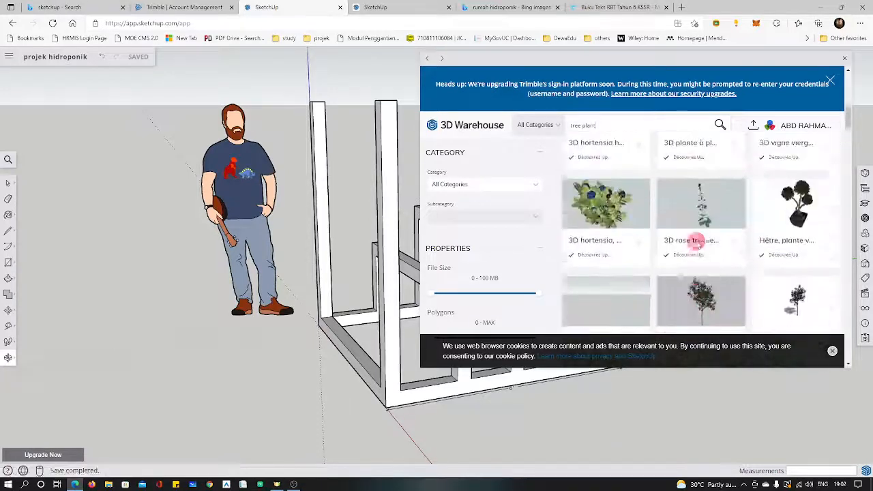
scroll(697, 244, up, 5)
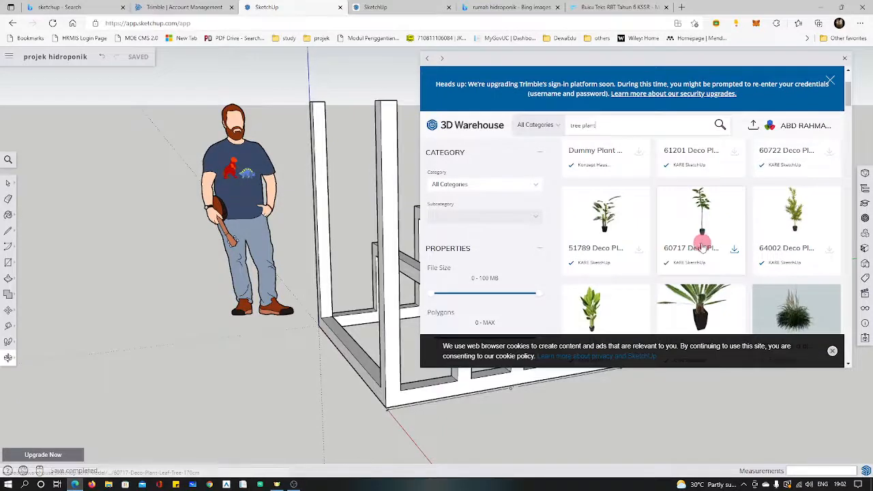
scroll(703, 240, up, 3)
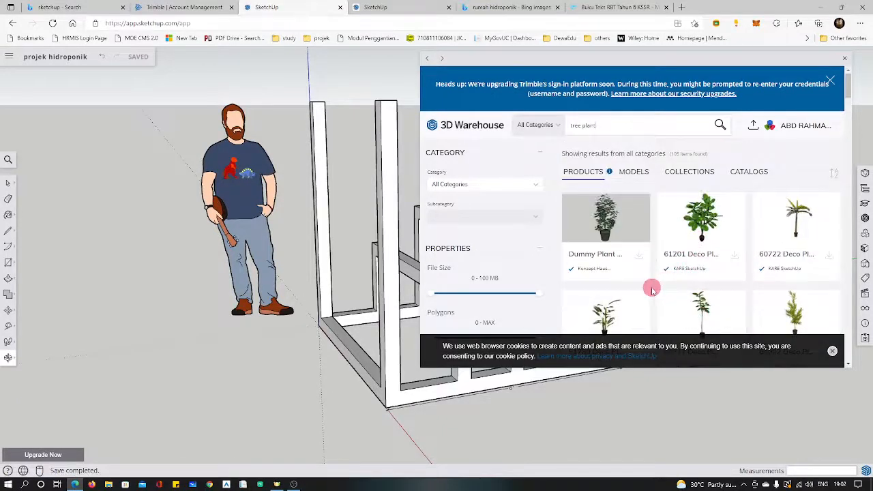
scroll(665, 281, down, 5)
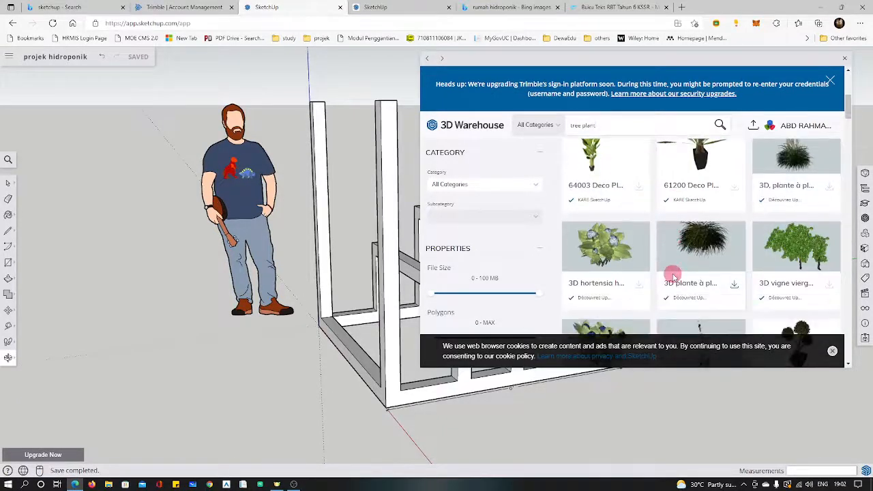
scroll(673, 277, down, 5)
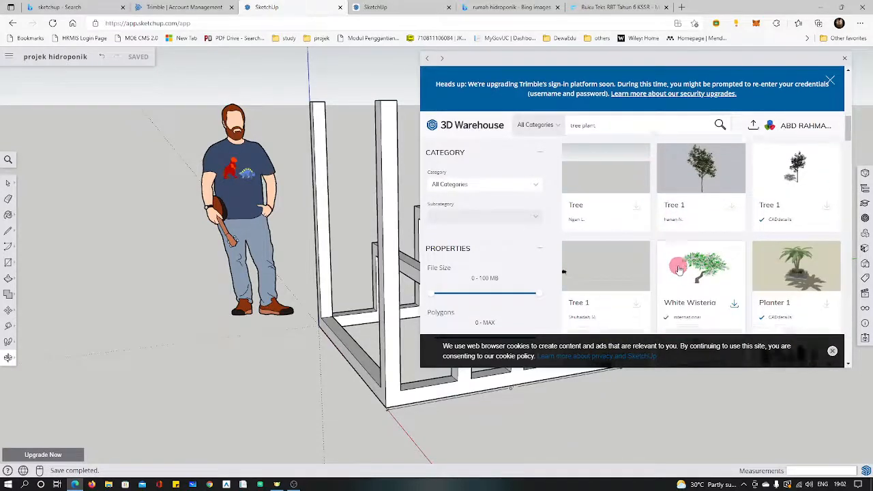
scroll(678, 270, down, 5)
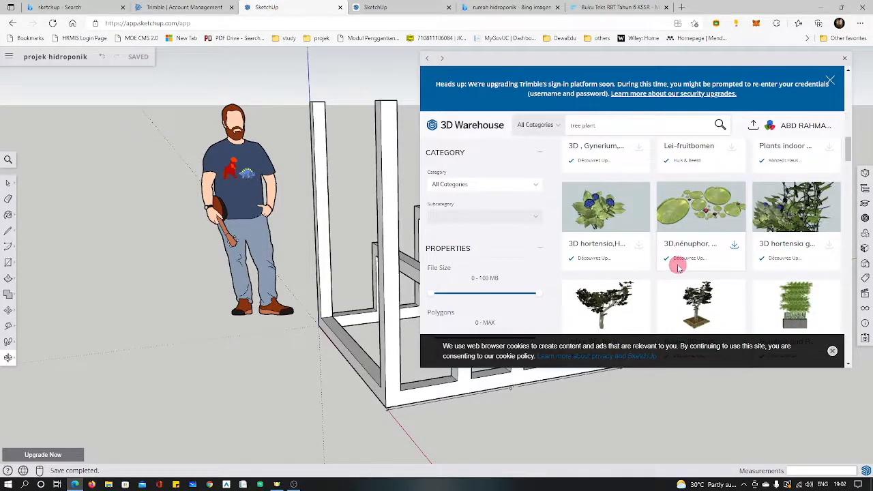
- Import the Artificial Lily Plant product with the plain white thumbnail into the model and place it beside the rack
scroll(678, 267, down, 5)
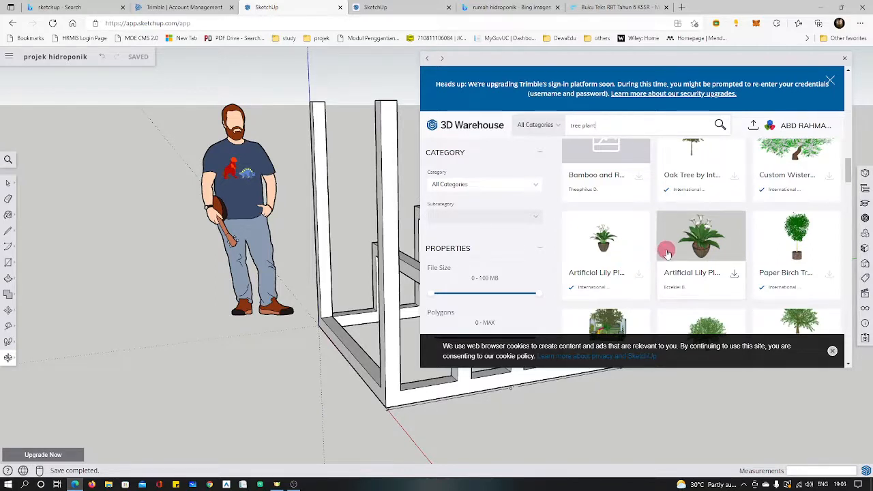
click(639, 274)
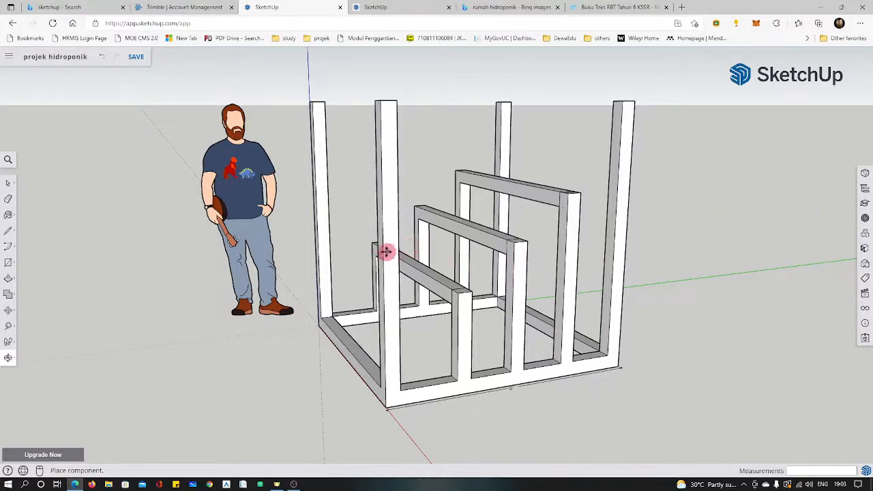
key(m)
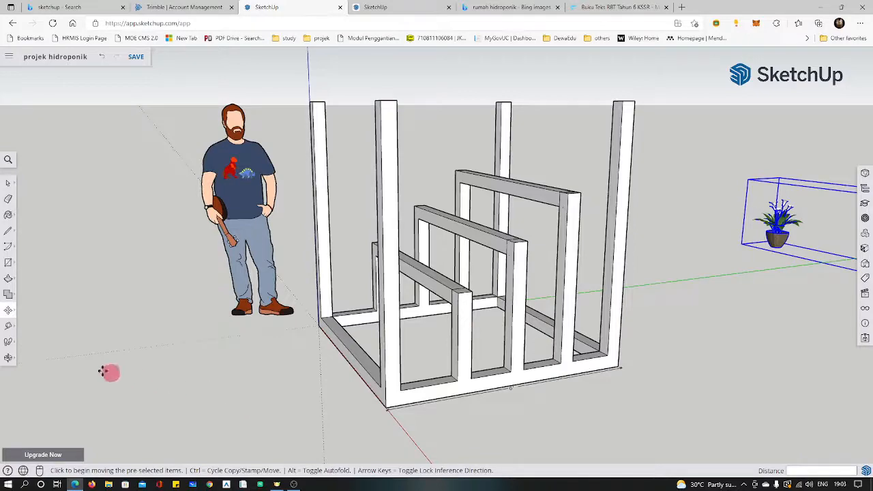
- Move the lily plant by its pot about 31' 4" into the rack, behind the lowest crossbar
click(7, 358)
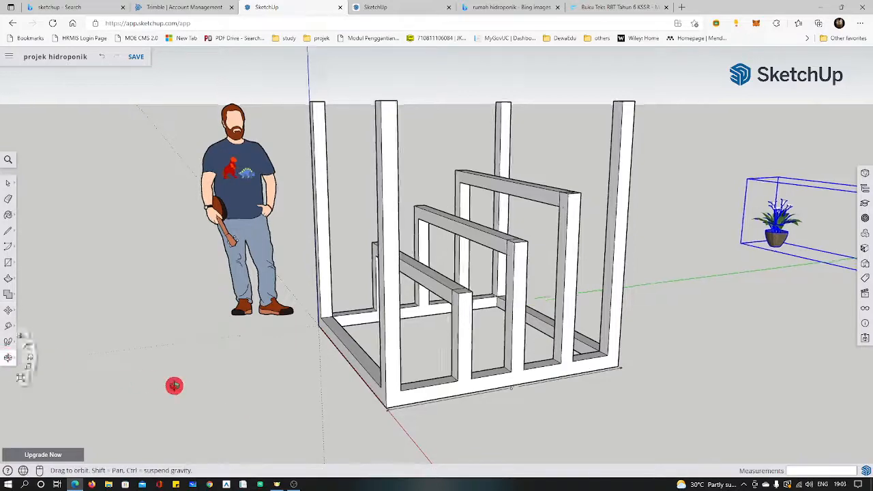
drag(174, 384, 234, 398)
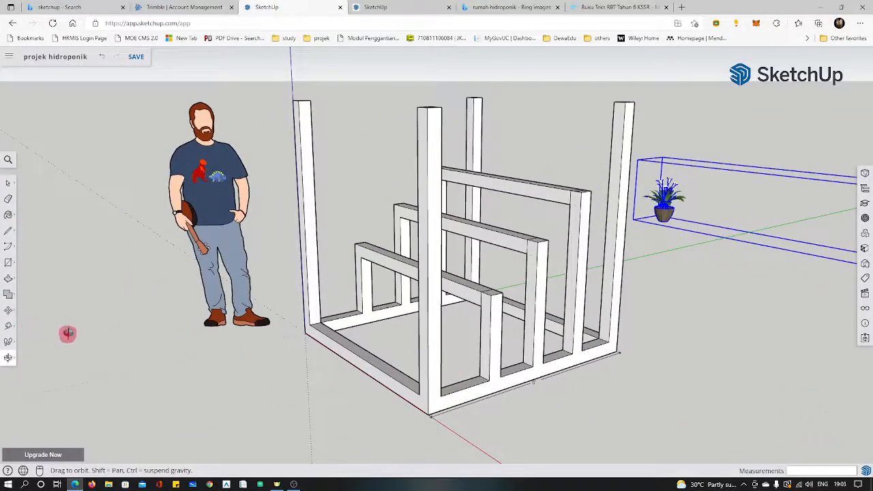
click(9, 313)
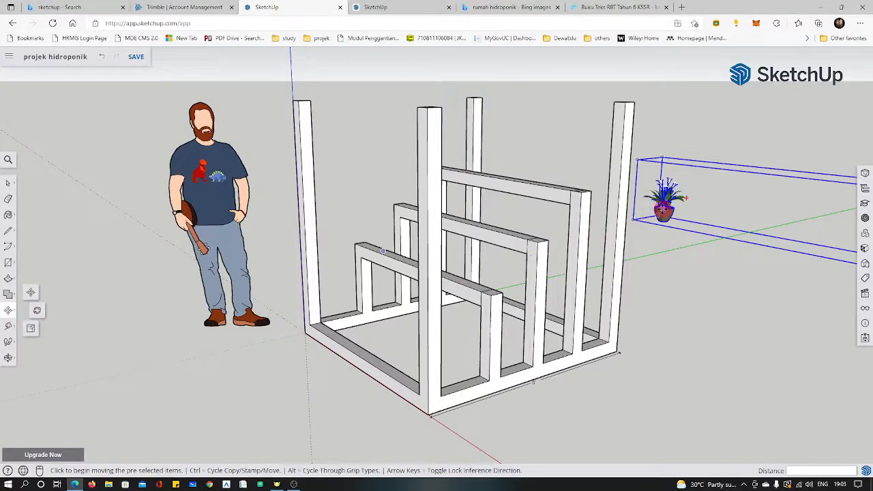
click(662, 206)
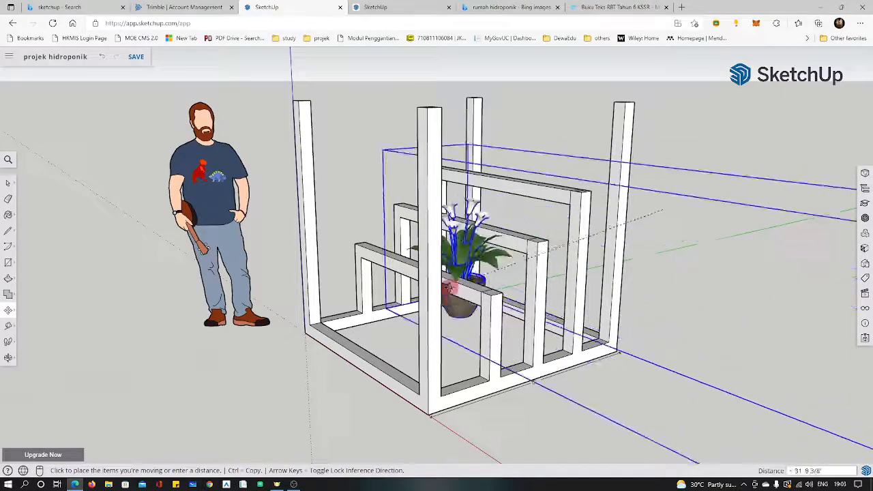
click(456, 273)
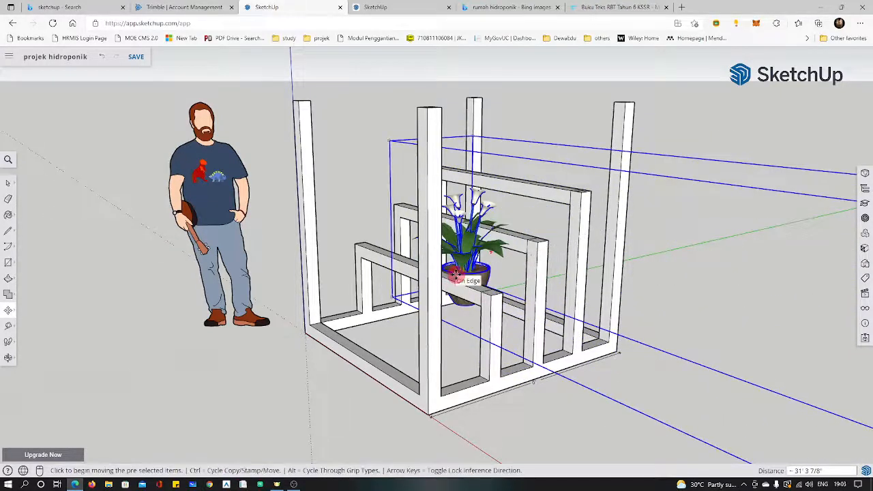
- Move the lily plant about 8 3/16" by its pot so it sits in front of the lowest crossbar
click(9, 360)
drag(528, 330, 91, 332)
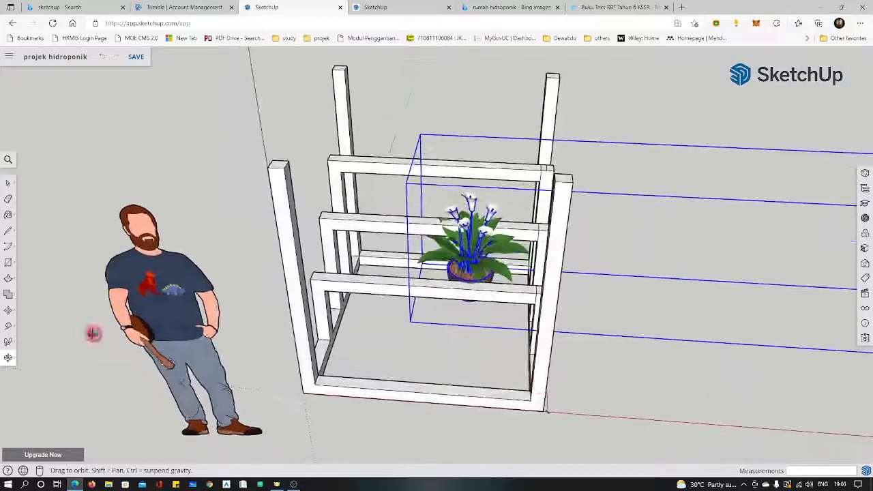
click(8, 314)
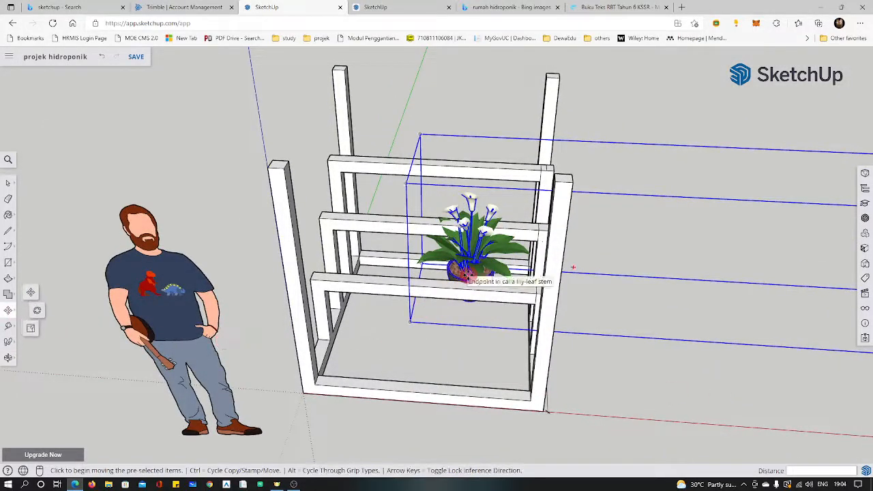
click(468, 277)
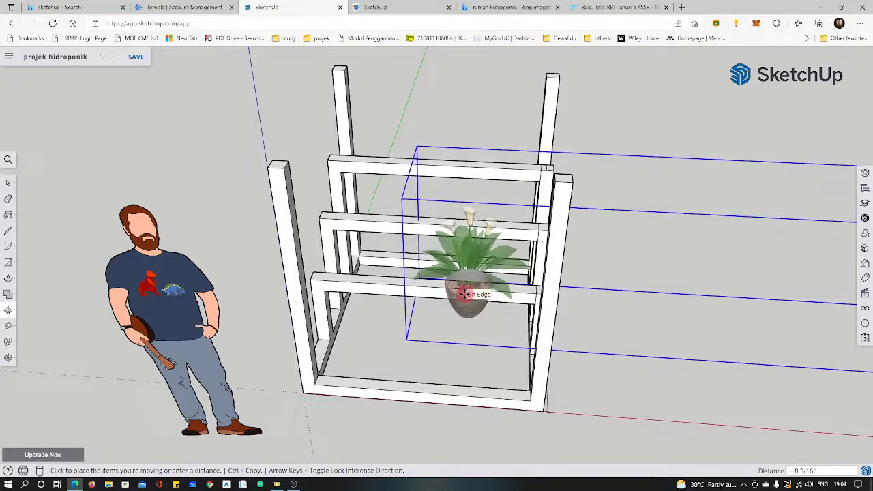
click(464, 293)
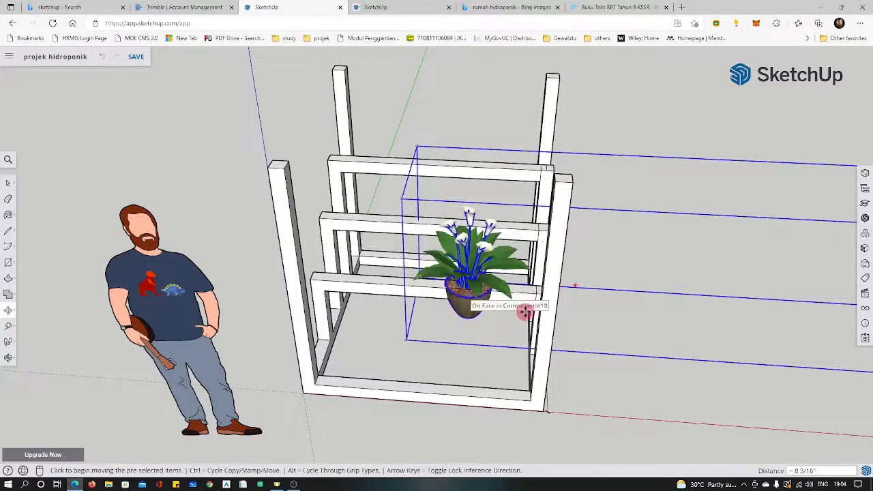
- Scale the lily plant down uniformly from its corner grips, first to about 0.83 and again to about 0.96
click(9, 361)
drag(450, 393, 436, 335)
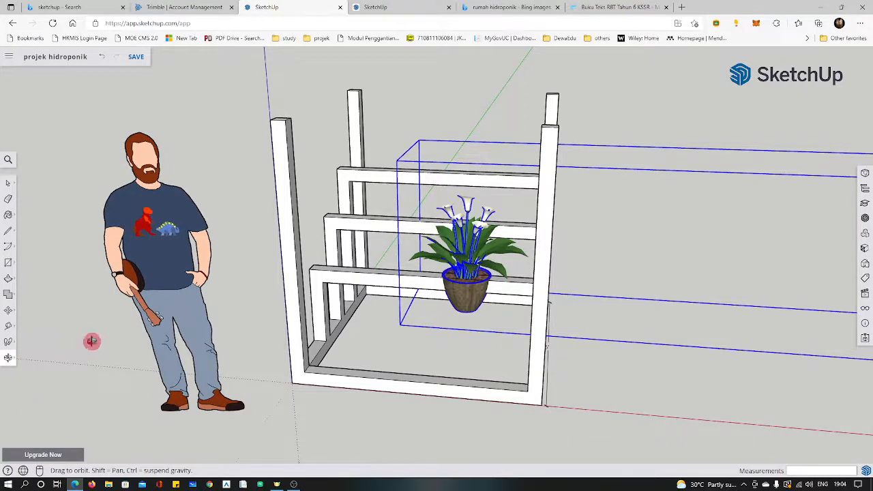
click(9, 313)
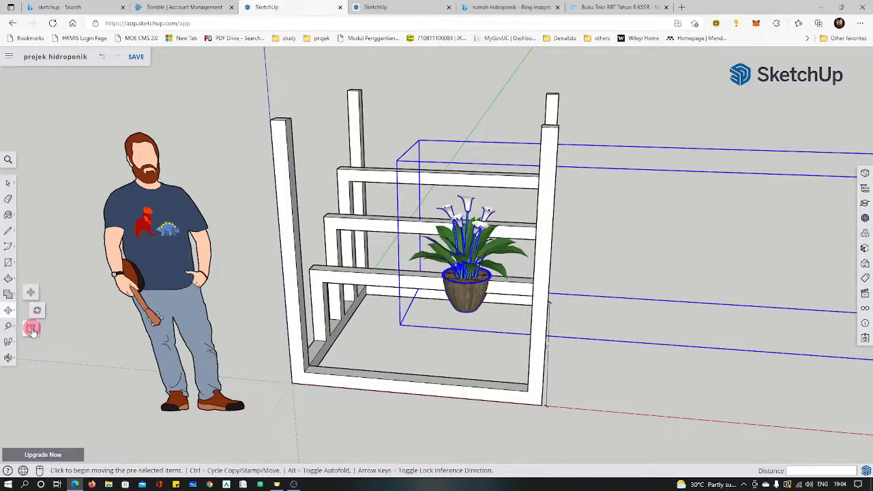
click(31, 329)
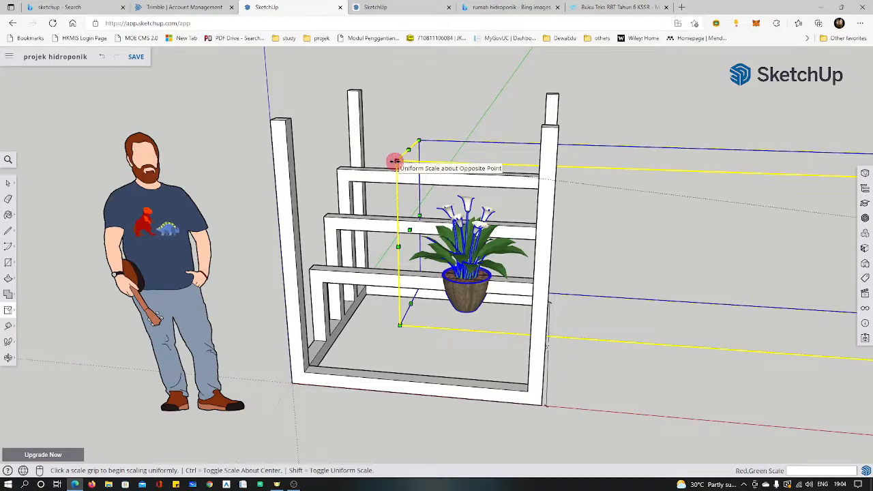
click(397, 161)
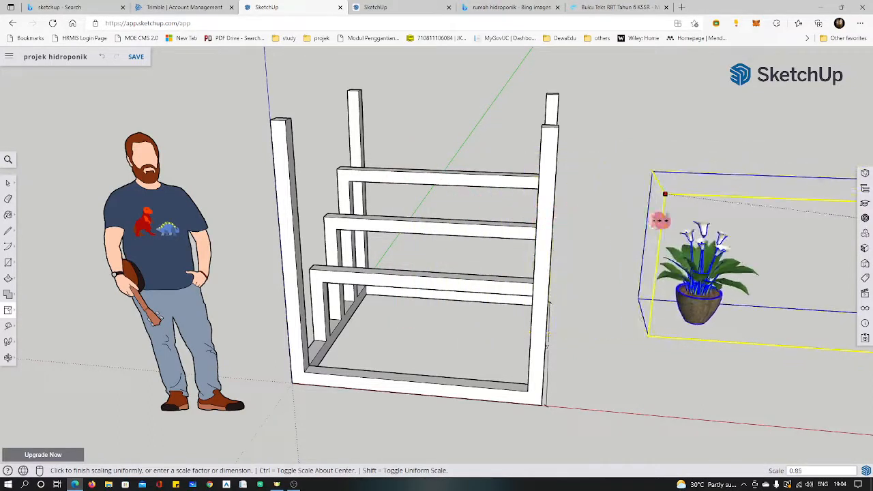
click(691, 222)
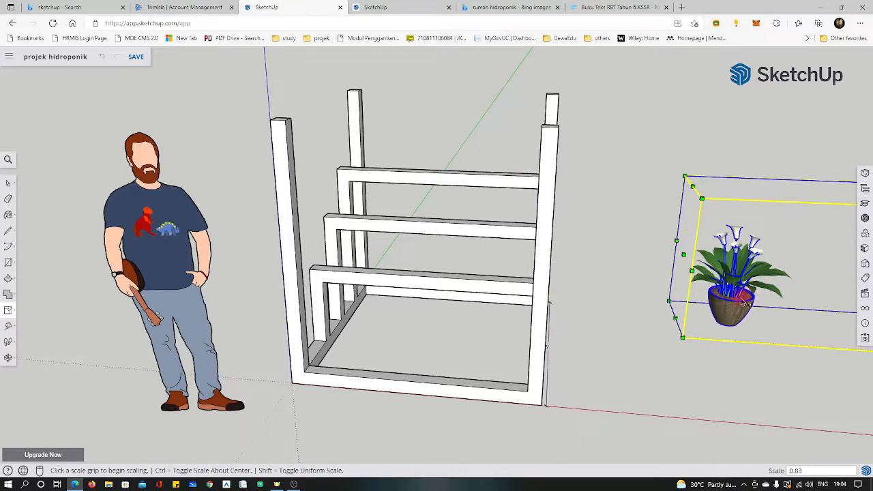
click(682, 337)
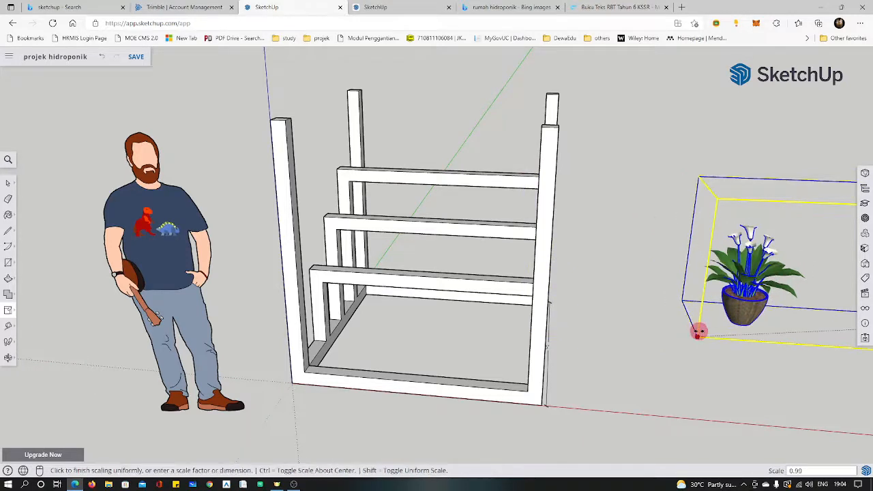
click(725, 321)
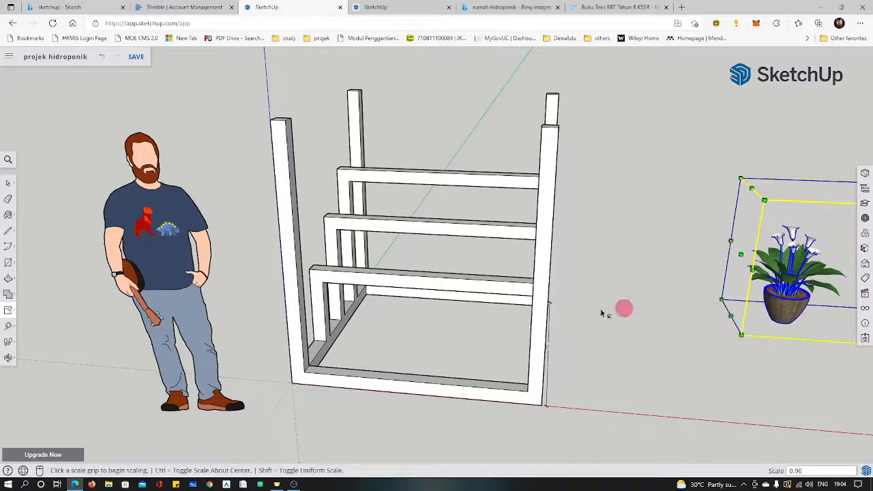
- Move the scaled plant about 6' 11 1/2" back into the rack so its pot meets the lowest crossbar, and deselect it
click(9, 311)
click(30, 293)
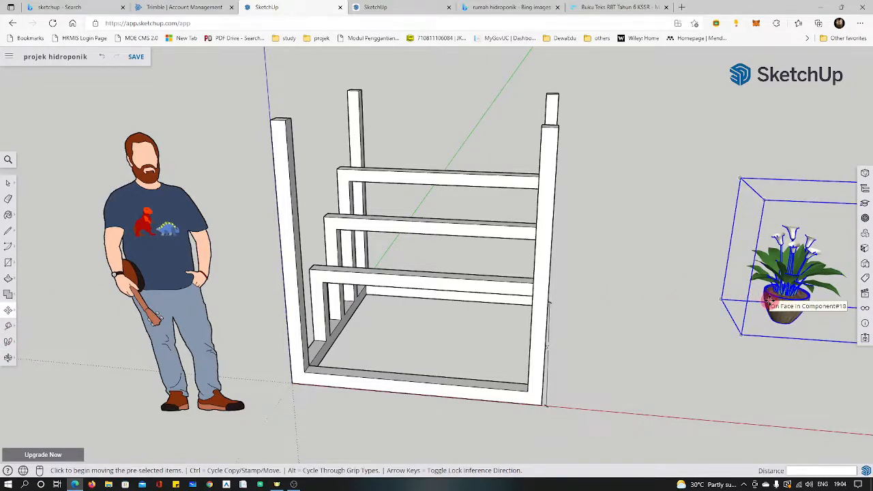
click(765, 299)
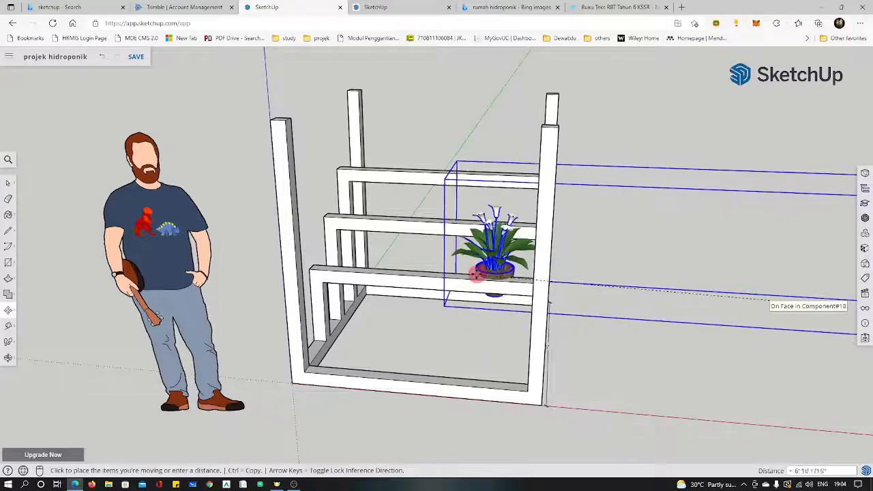
click(472, 278)
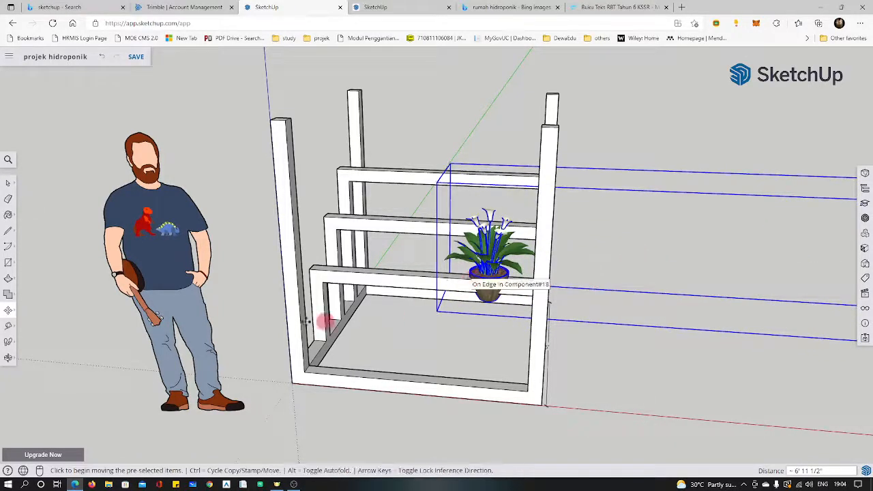
click(8, 184)
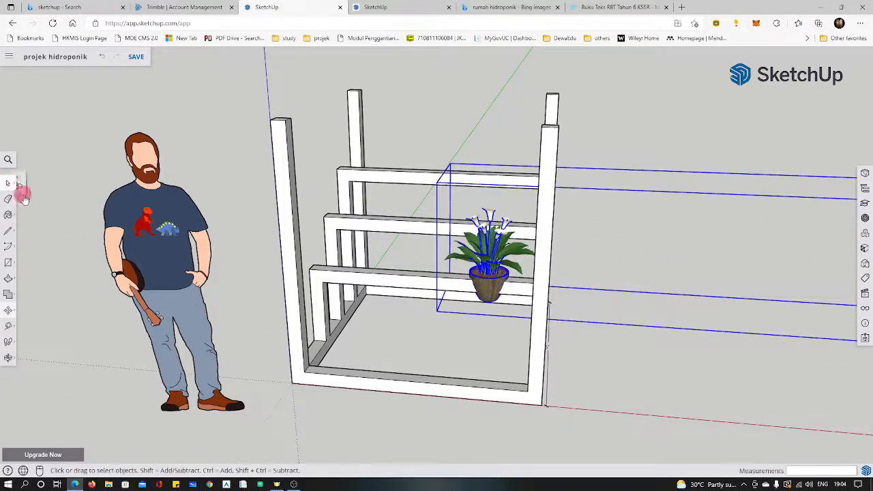
click(638, 371)
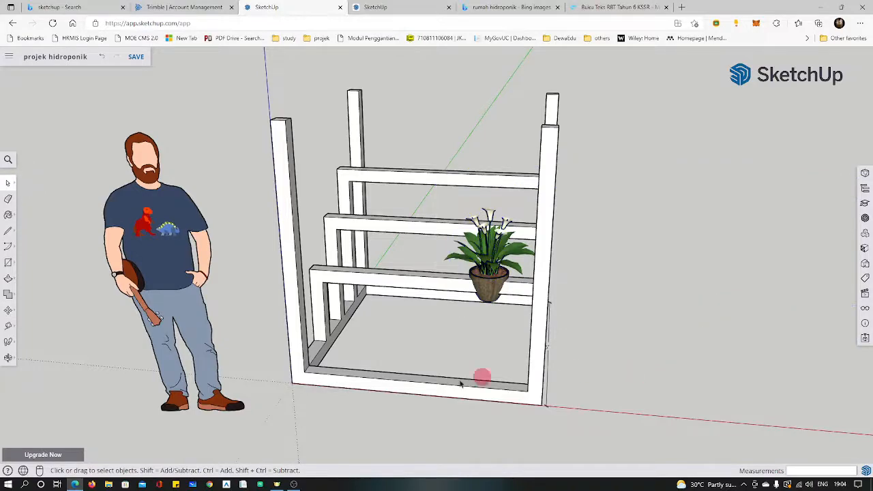
click(8, 357)
drag(555, 356, 298, 325)
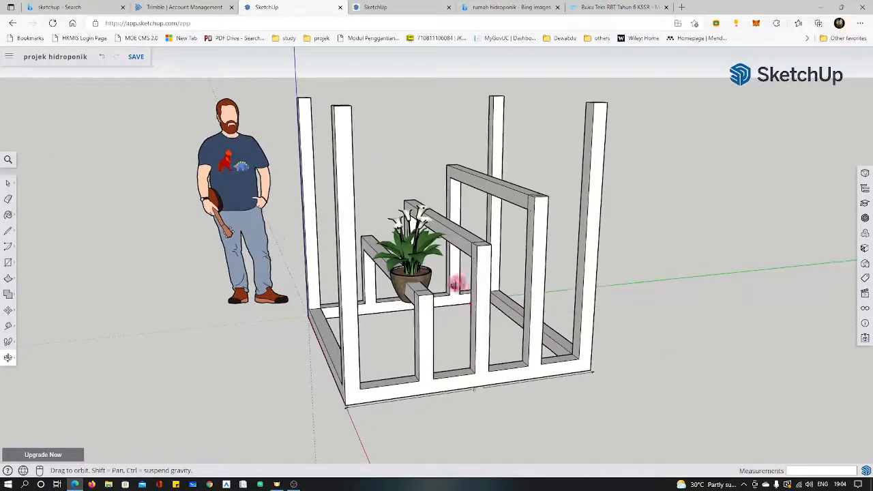
drag(469, 321, 467, 350)
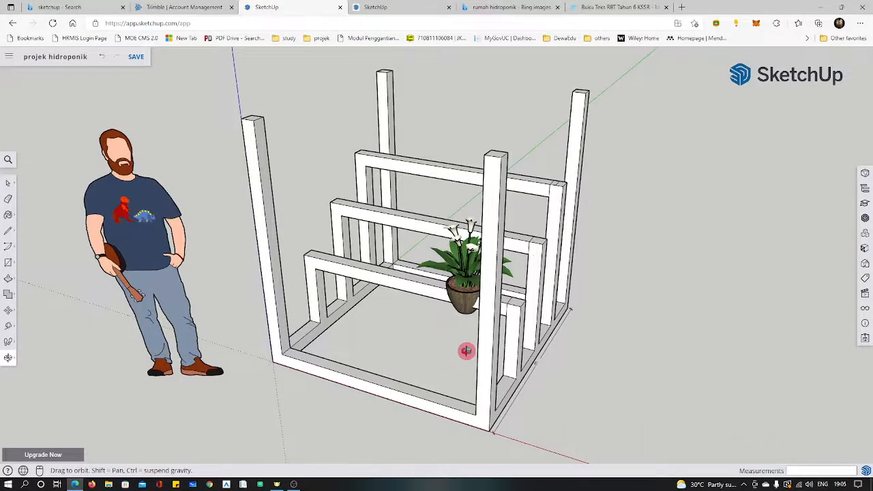
drag(467, 350, 464, 292)
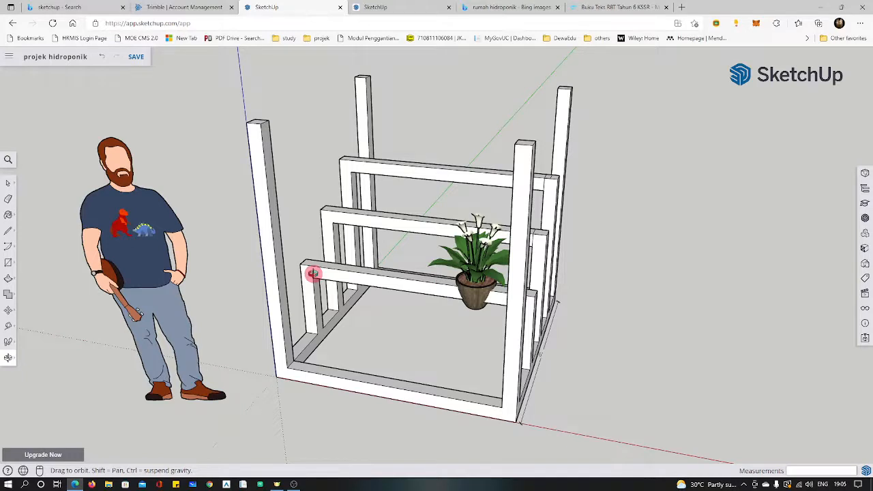
- Open the "solar hidroponik" project from the recent files and examine how its potted plants are arranged on the rack
click(185, 7)
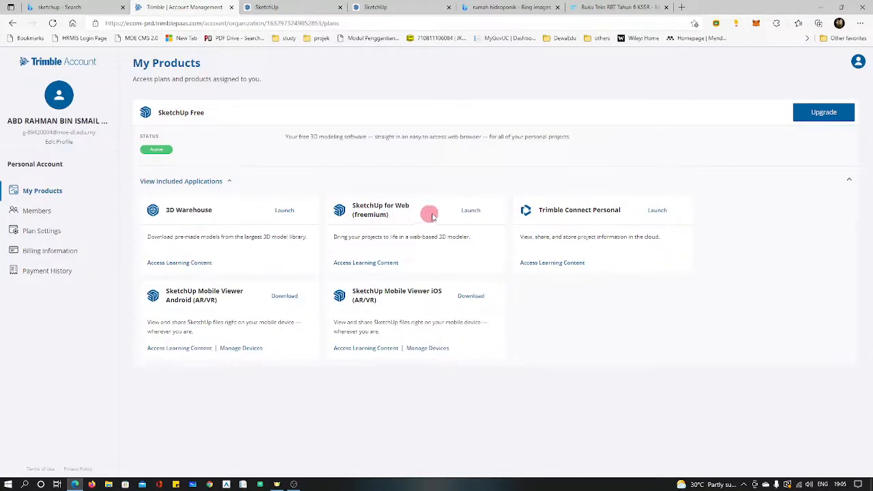
click(471, 213)
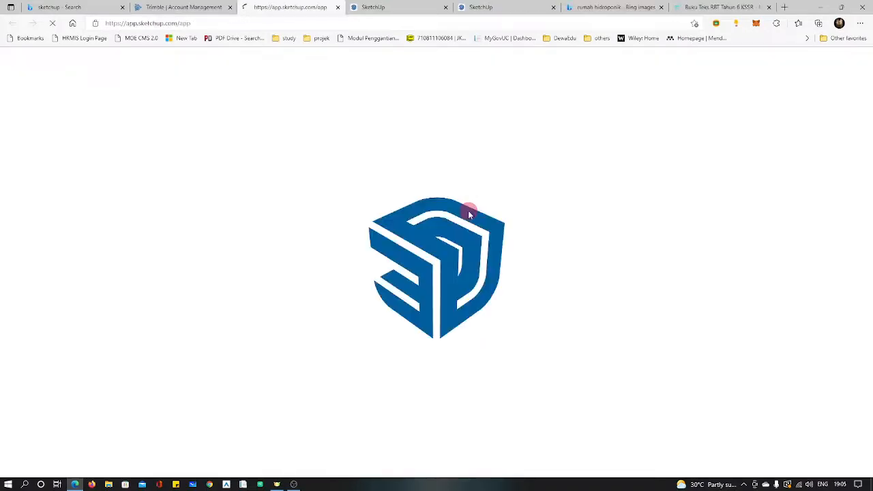
click(487, 7)
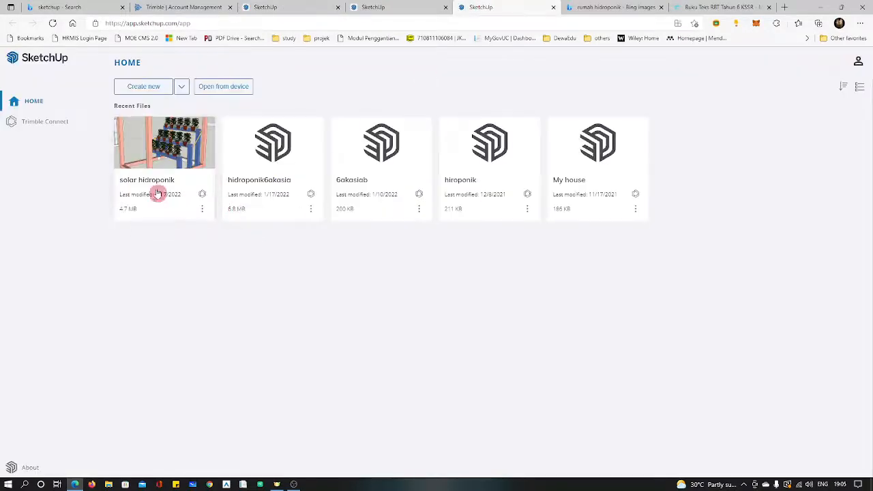
click(199, 193)
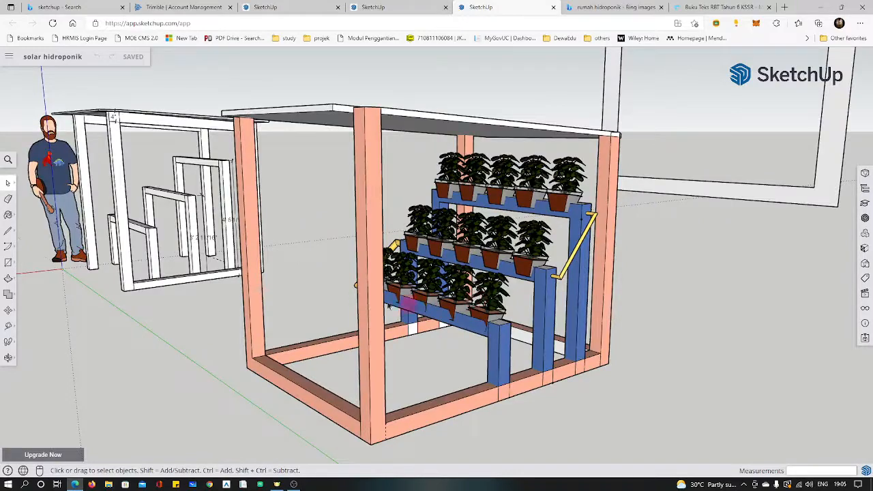
click(8, 358)
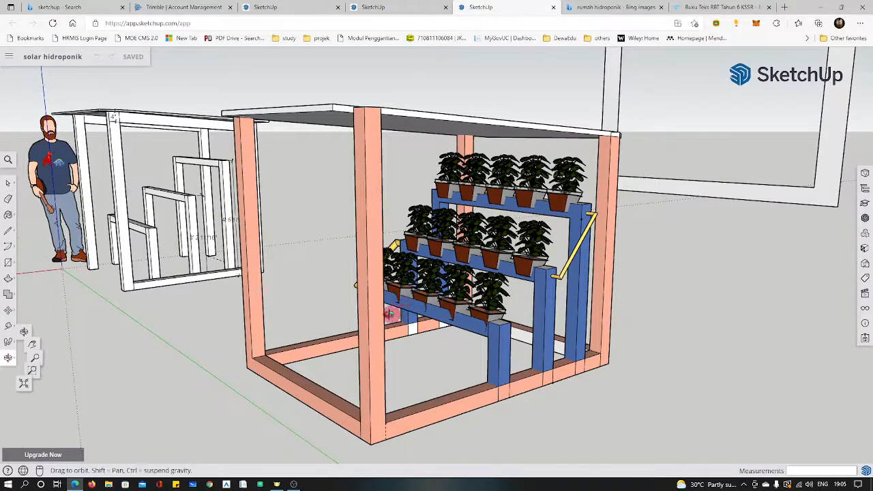
drag(380, 307, 461, 290)
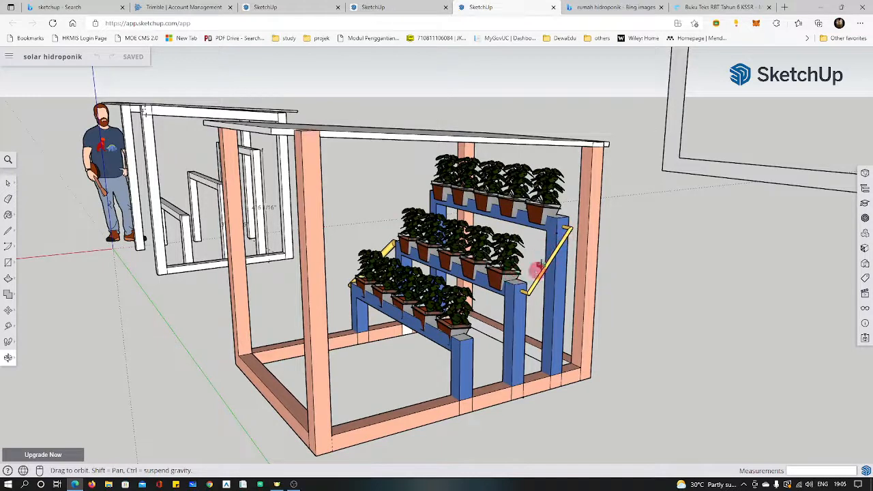
- Switch back to the "projek hidroponik" model and inspect the lily pot's position against the lowest crossbar
click(305, 11)
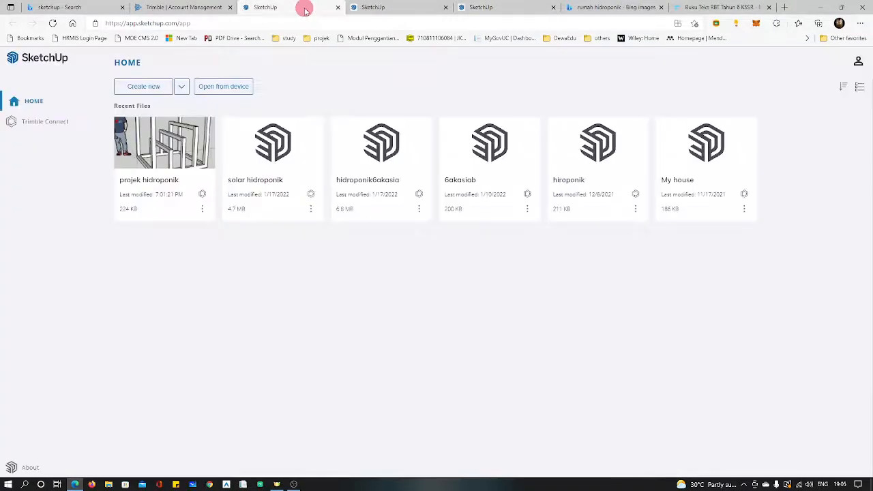
click(390, 7)
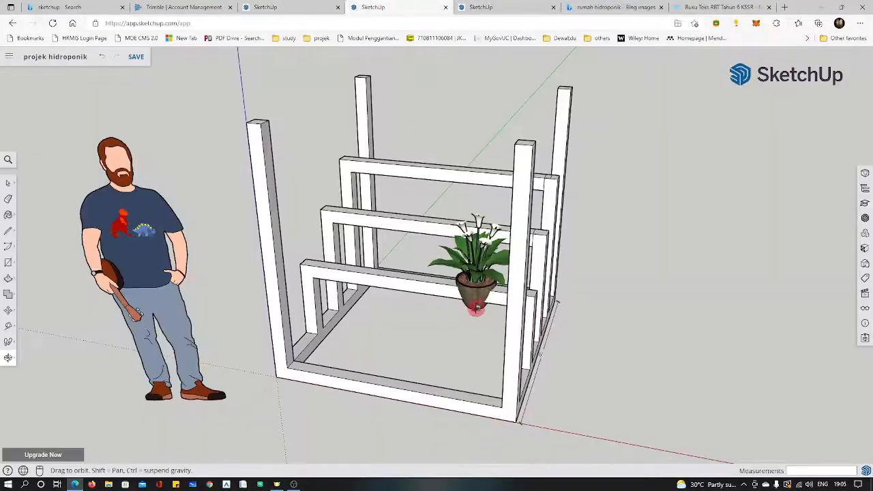
drag(476, 314, 317, 306)
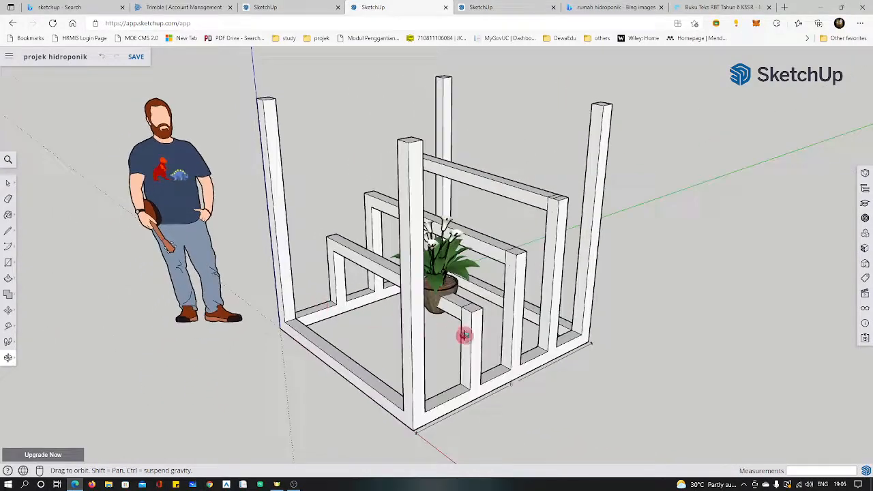
drag(463, 335, 659, 310)
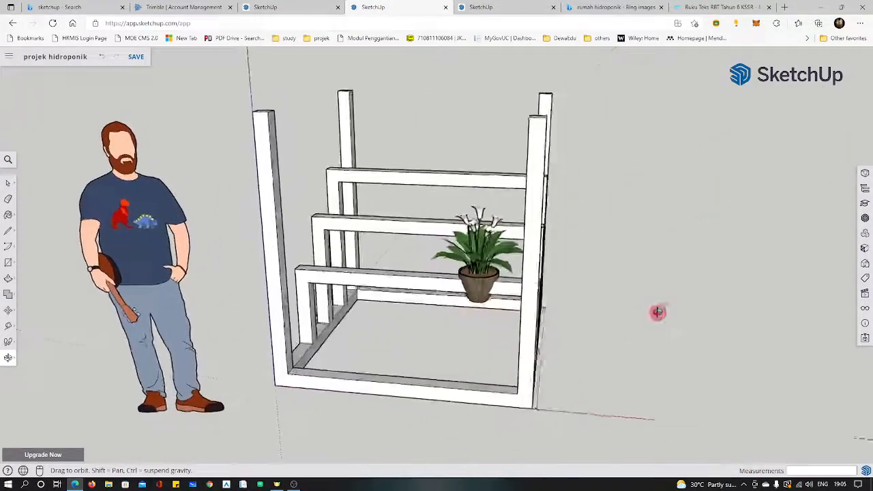
click(8, 184)
click(495, 275)
click(486, 284)
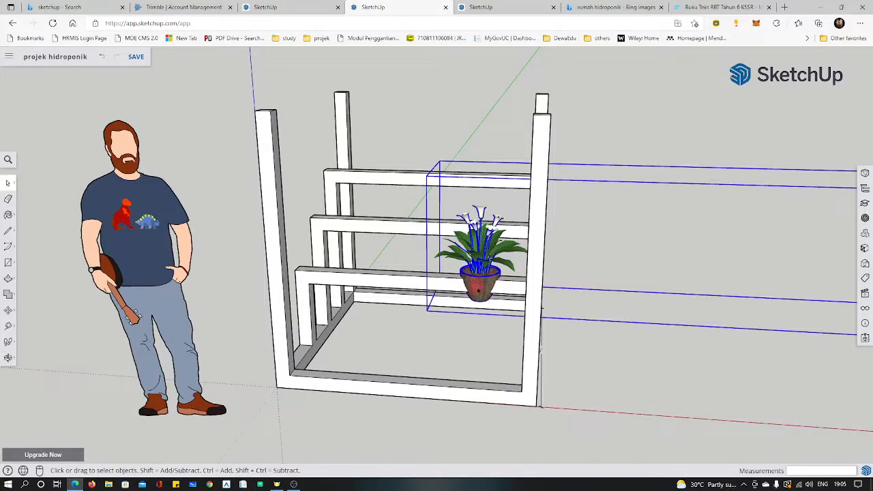
right_click(475, 291)
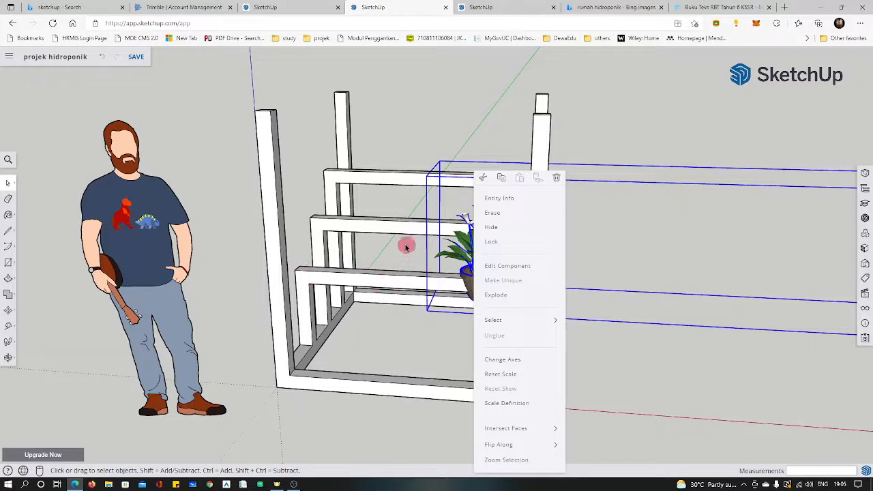
click(8, 185)
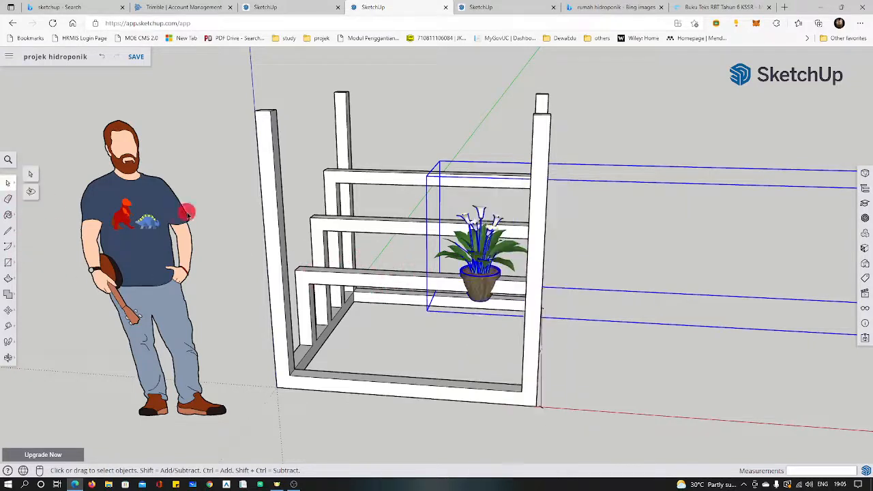
click(191, 208)
click(560, 237)
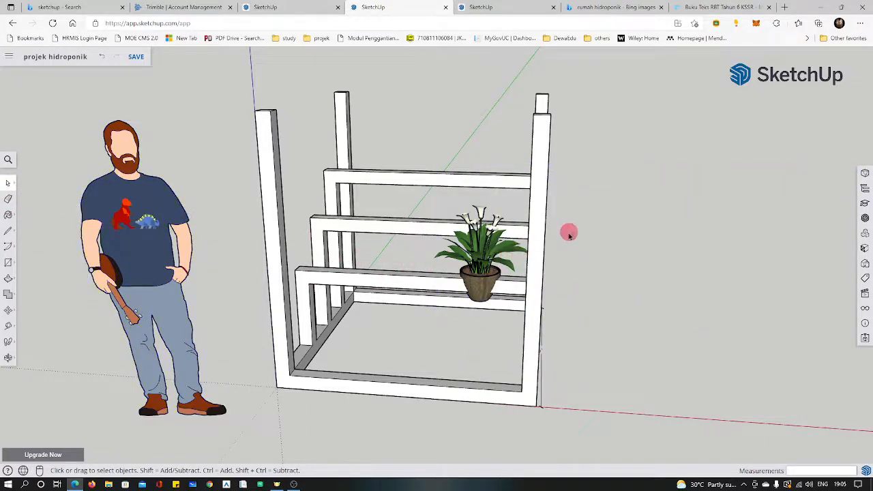
click(9, 358)
drag(527, 239, 308, 242)
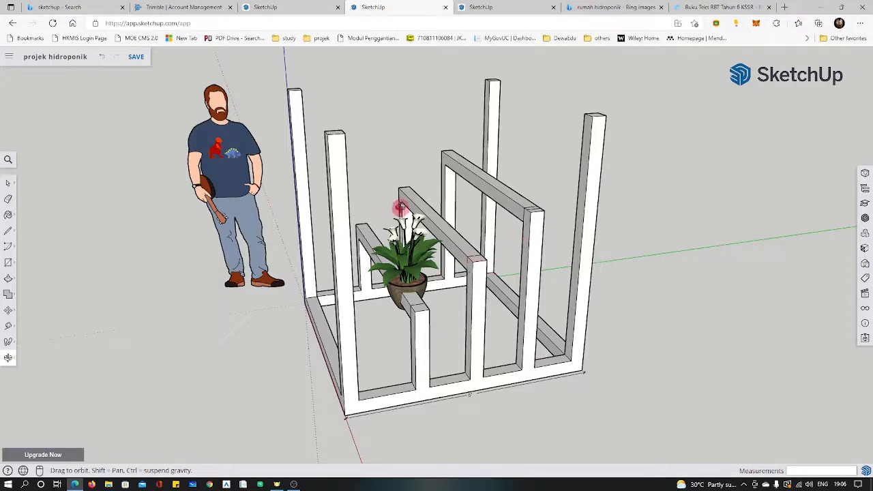
drag(231, 312, 522, 262)
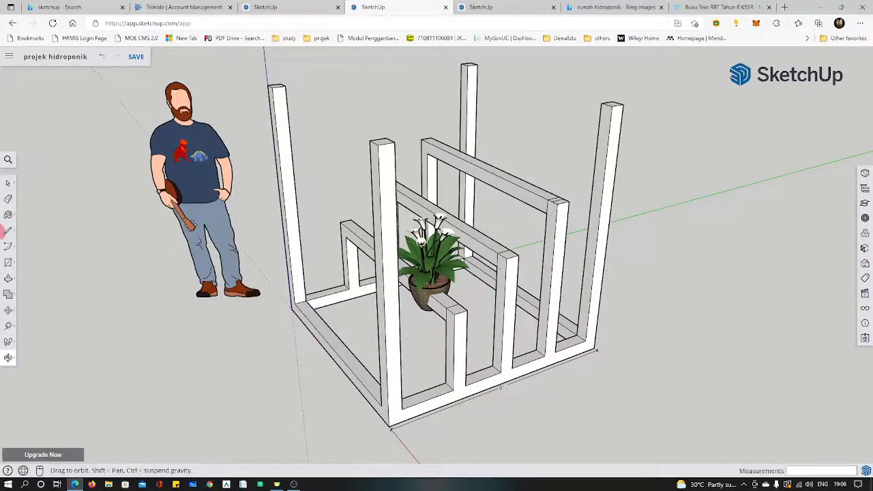
- Draw a connected line from the highest crossbar's front post outward, down to the middle crossbar's post, and outward again about 7 3/4"
click(8, 232)
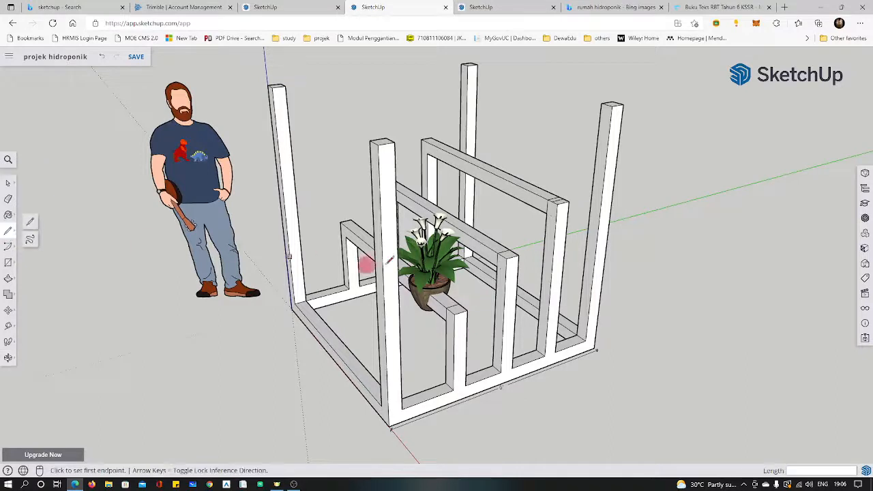
click(565, 210)
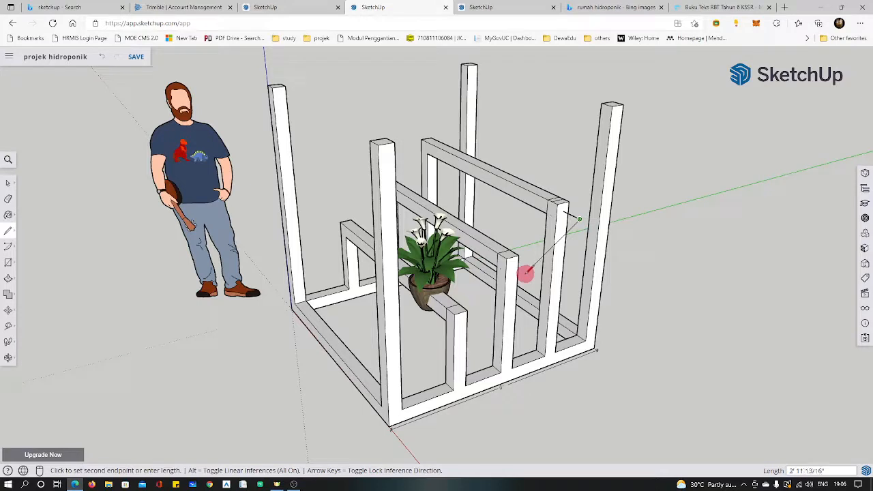
key(Escape)
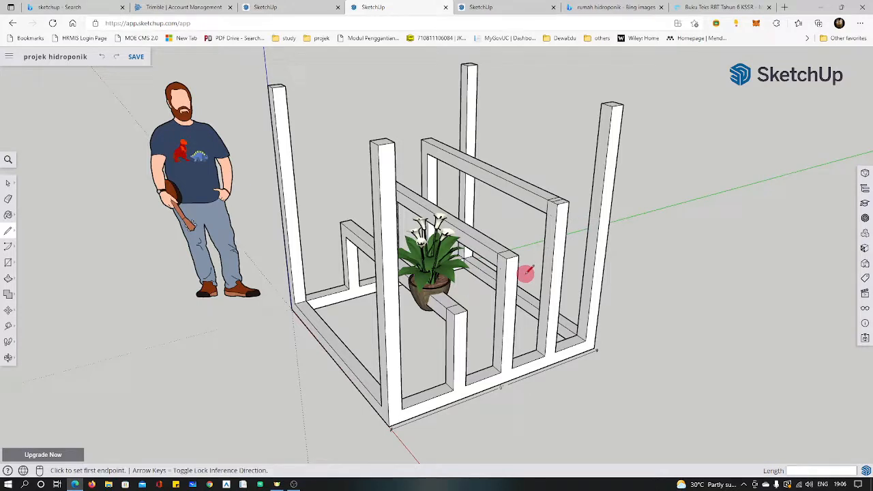
click(564, 211)
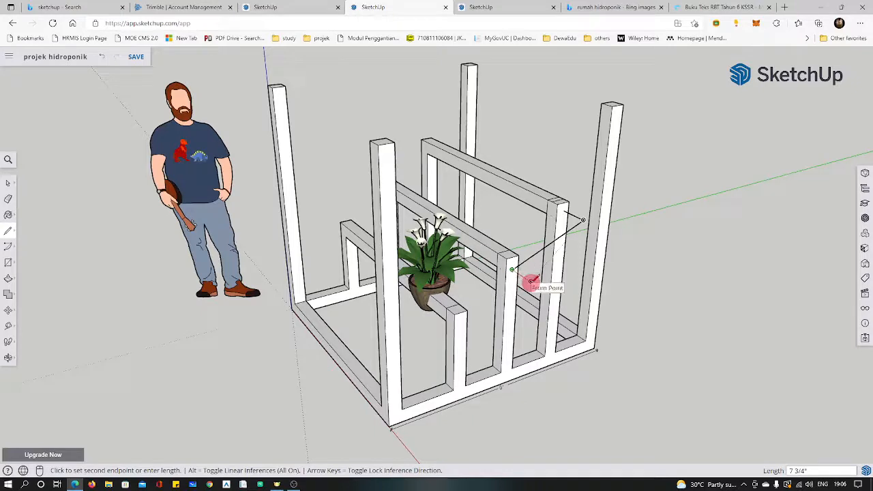
click(530, 281)
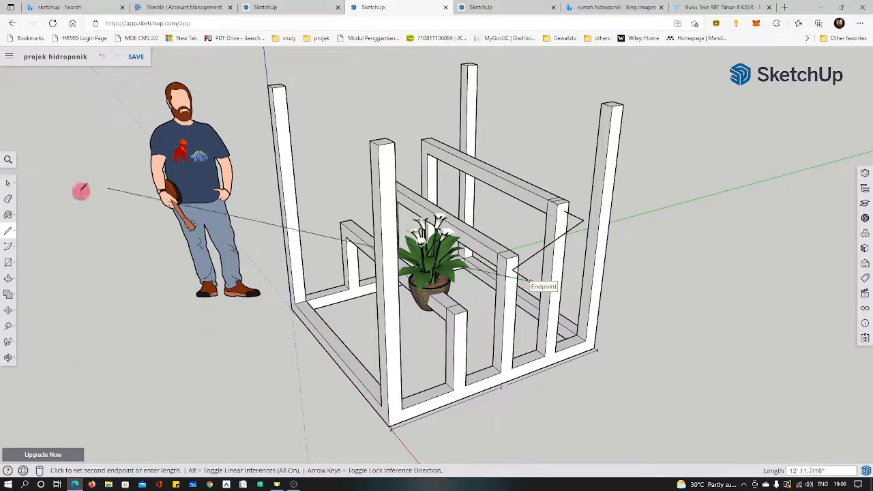
click(7, 184)
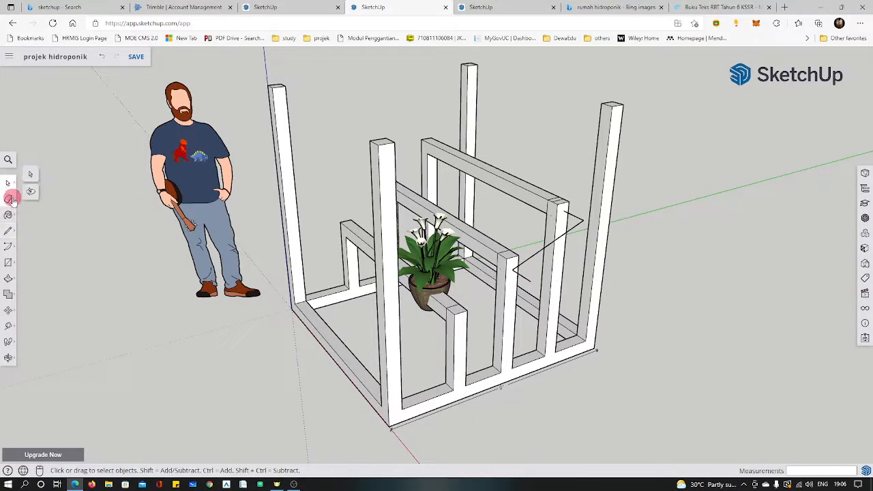
- Erase the diagonal segment between the two short lines on the highest and middle crossbar posts
click(8, 198)
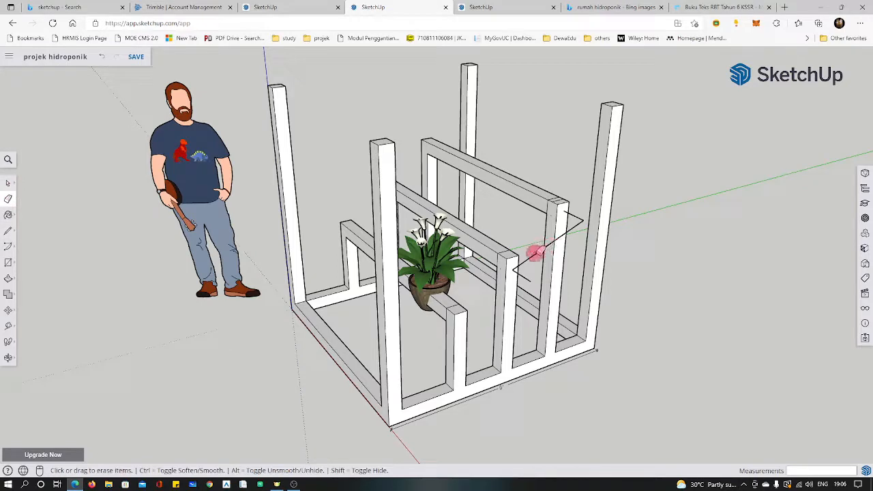
click(535, 254)
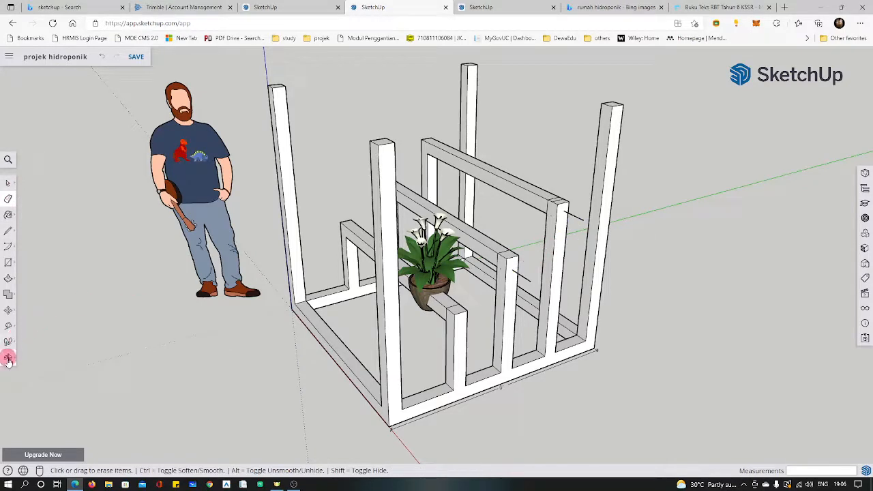
click(480, 285)
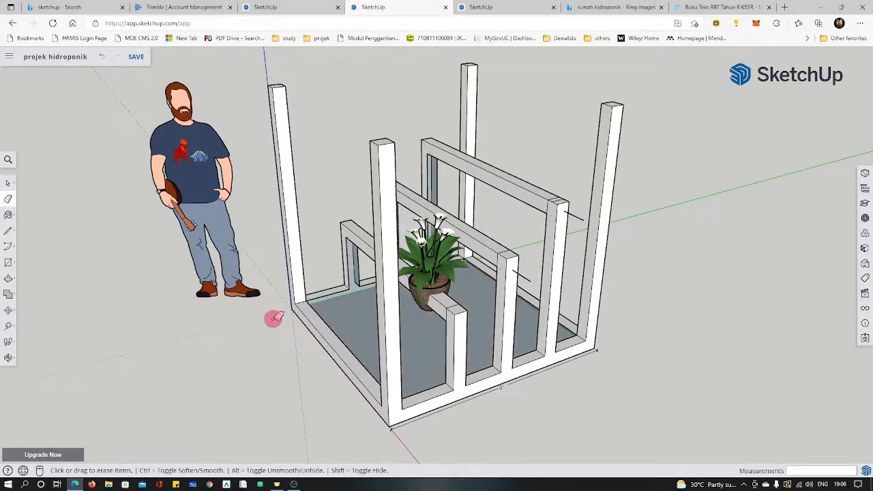
key(z)
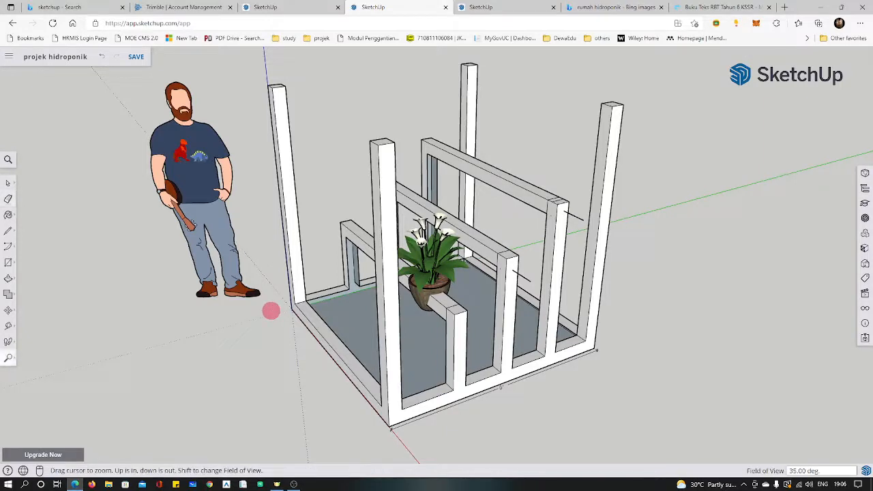
key(ctrl+z)
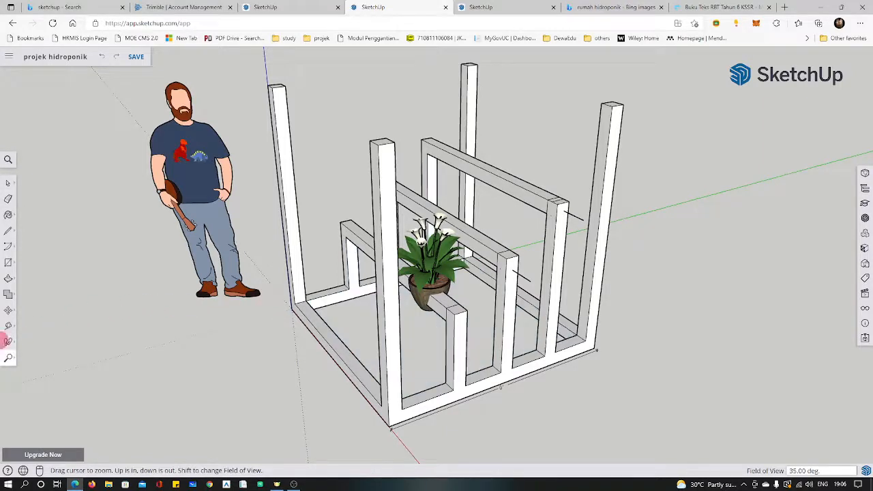
- Examine the two short lines projecting from the highest and middle crossbar posts up close
click(8, 342)
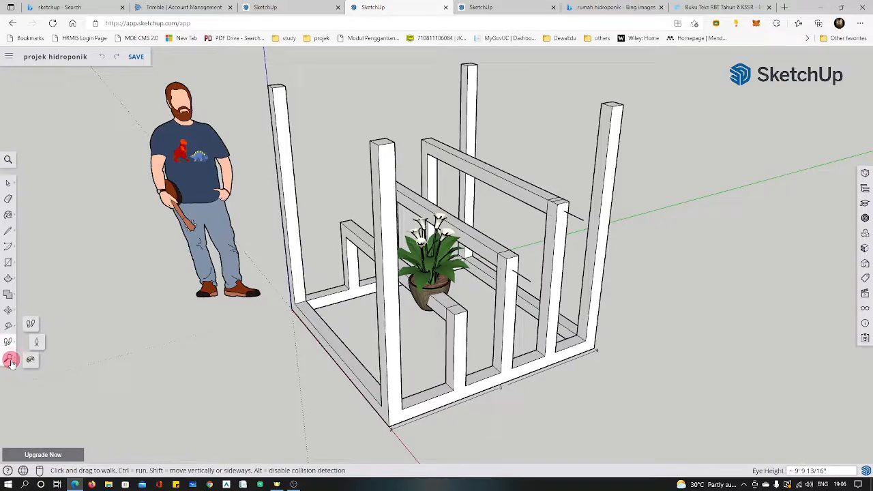
click(10, 362)
click(31, 322)
drag(343, 326, 570, 207)
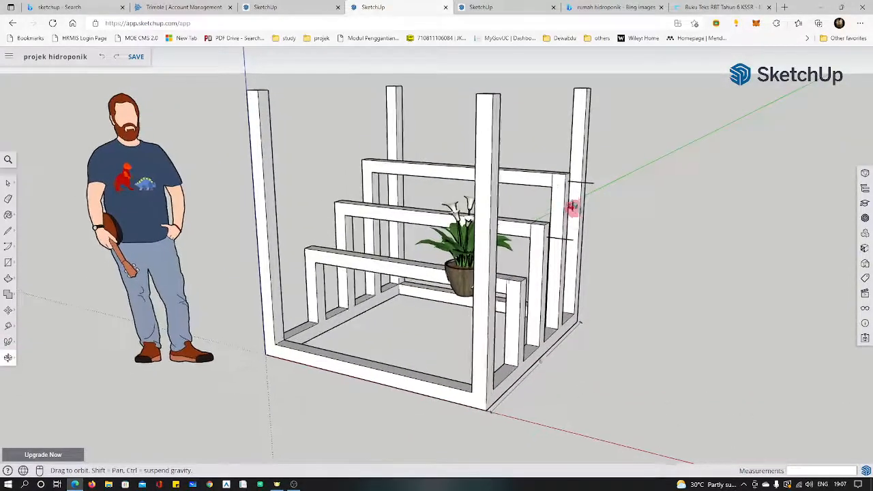
click(9, 358)
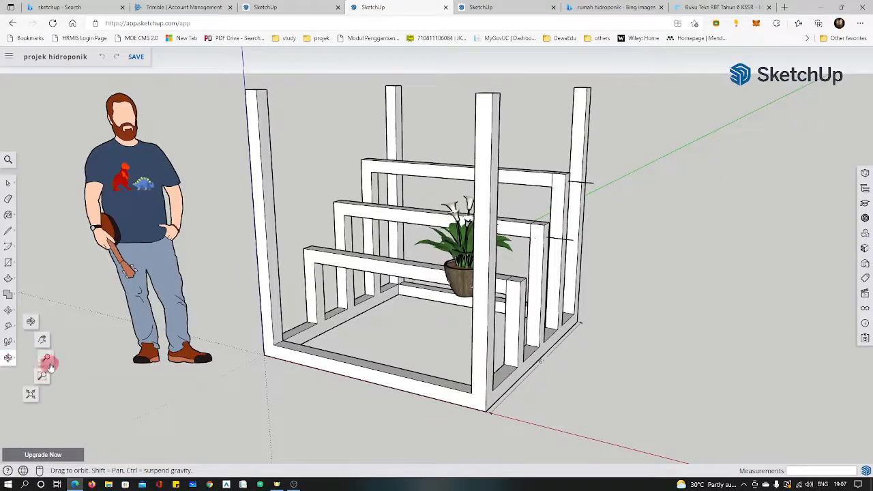
click(43, 339)
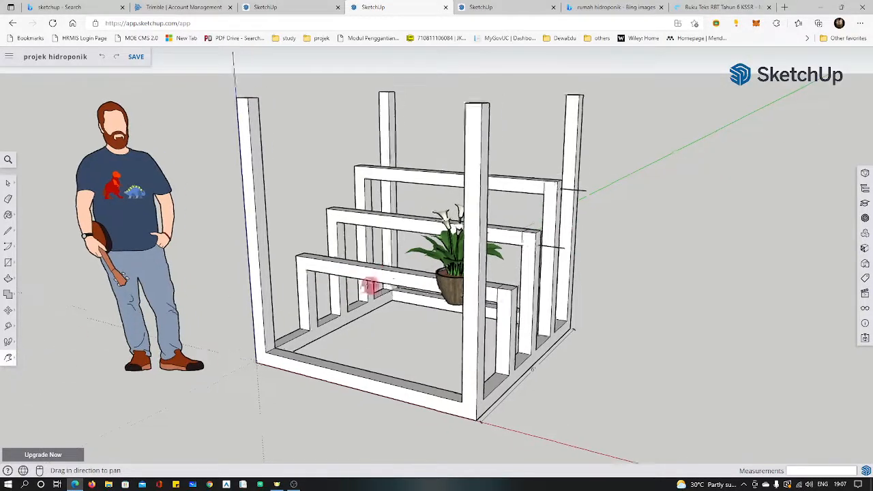
drag(371, 289, 219, 292)
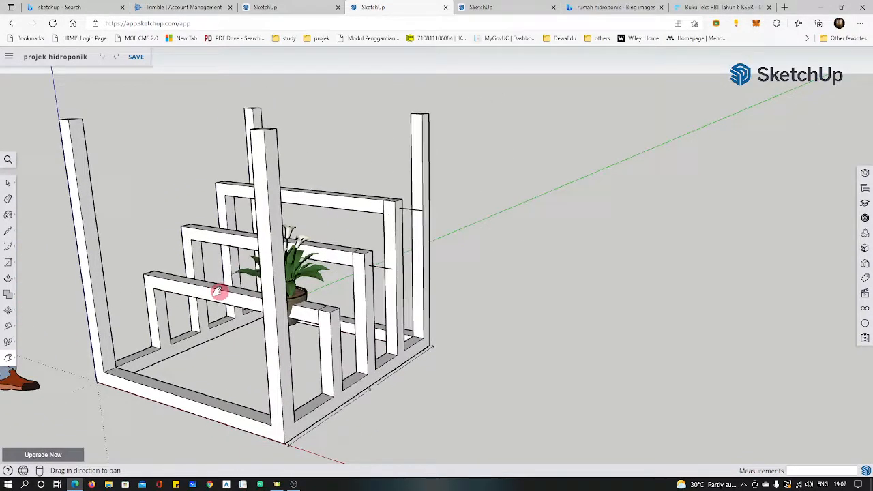
click(8, 363)
click(42, 355)
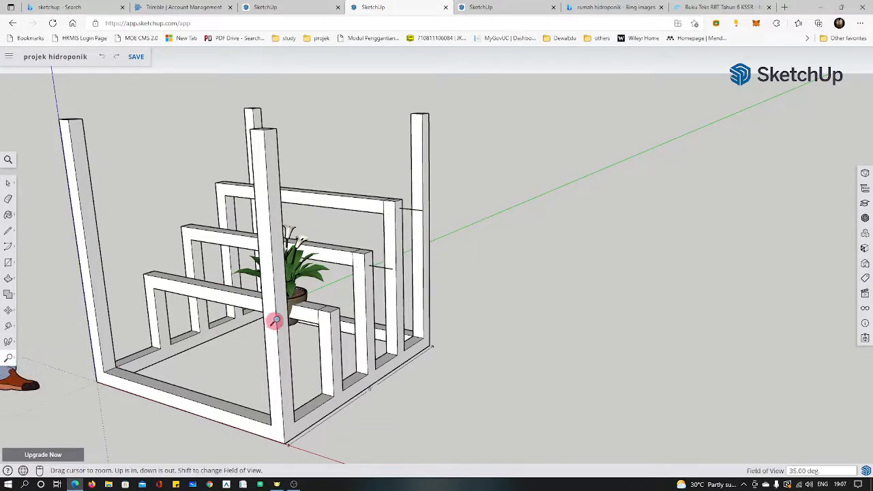
drag(272, 321, 447, 214)
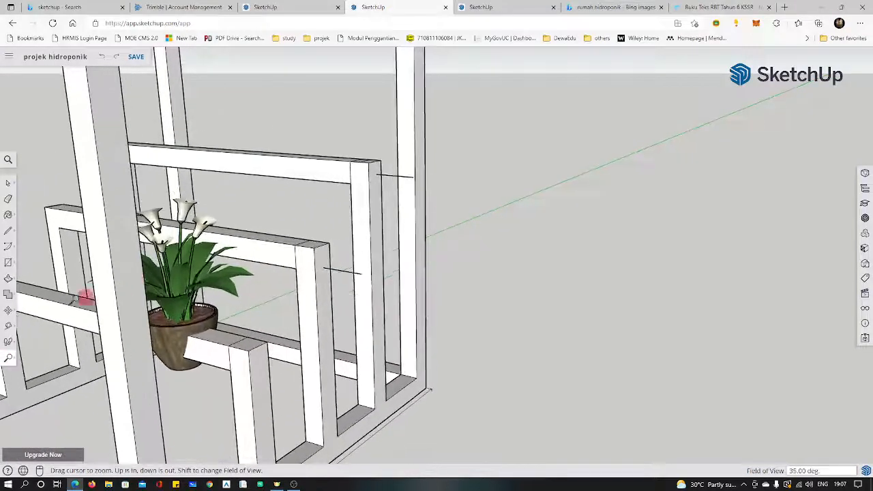
click(9, 362)
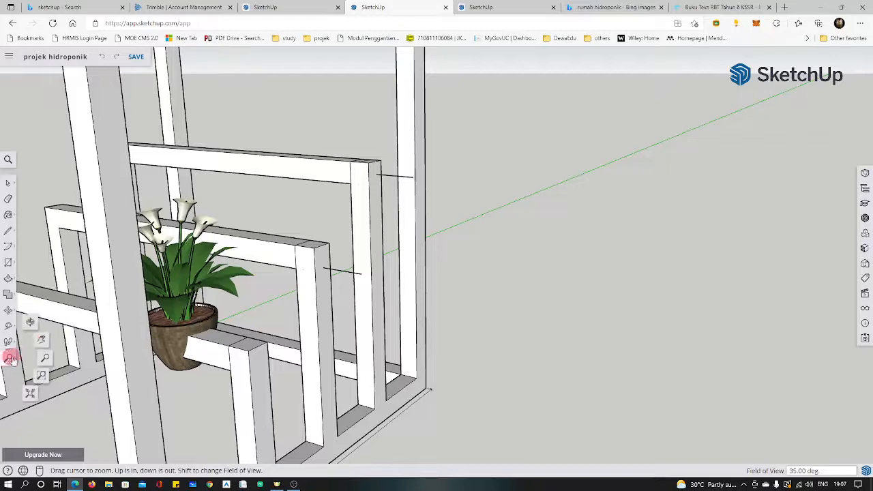
click(33, 327)
drag(167, 317, 380, 217)
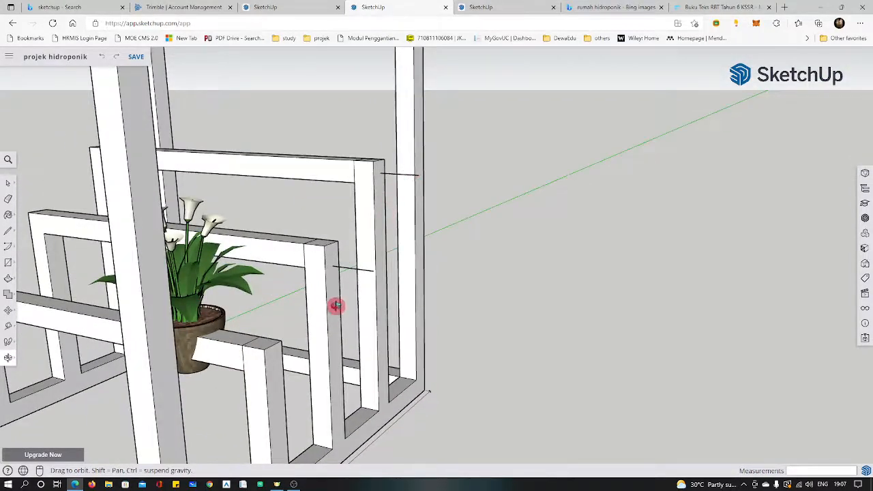
drag(382, 300, 368, 318)
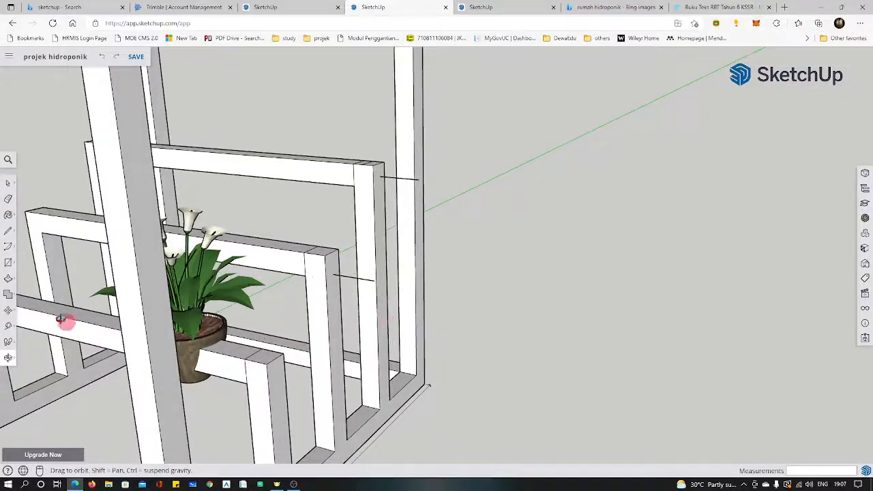
- Try to connect the middle post's short line to the midpoint of the upper short line with a diagonal line
click(8, 232)
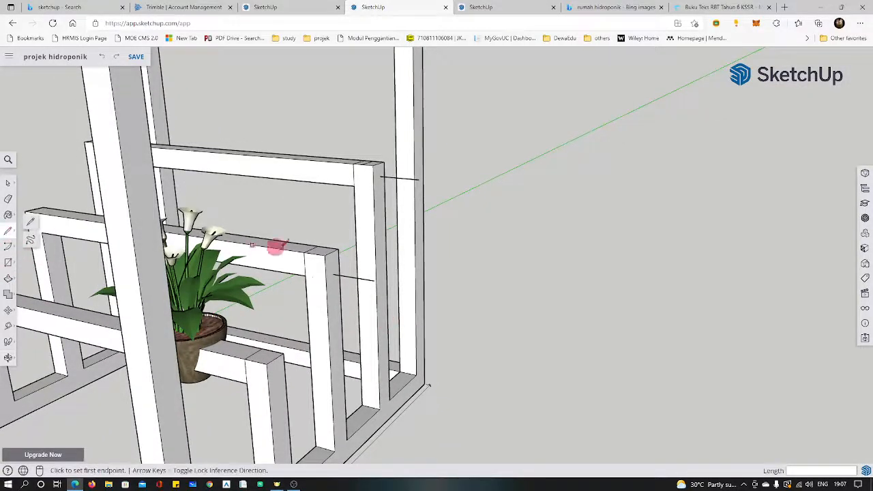
click(360, 278)
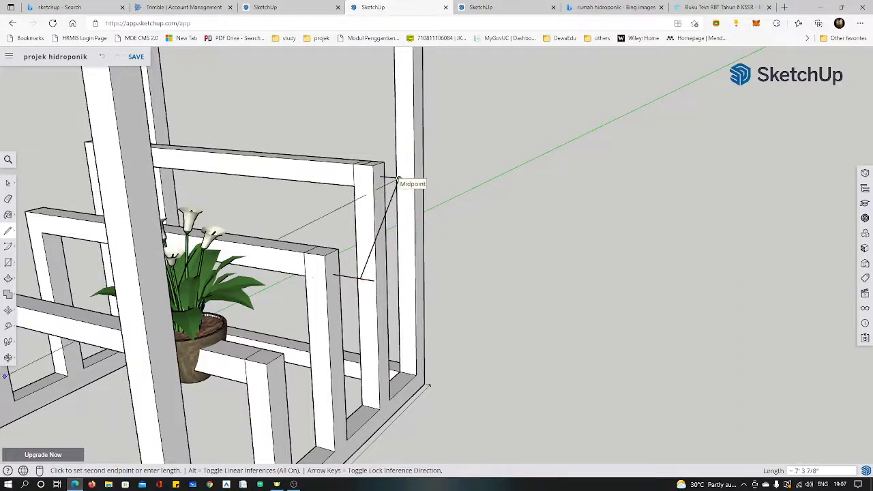
click(9, 184)
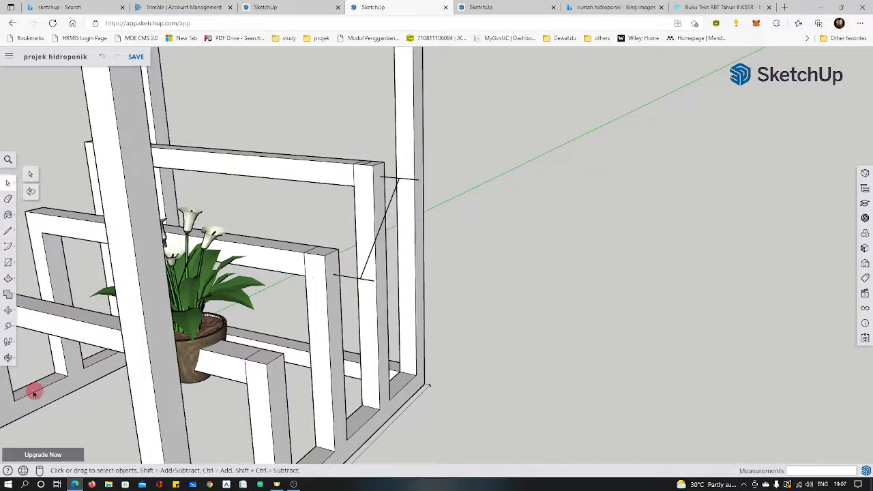
- Draw a diagonal line from the midpoint of the upper short line down to the middle post's short line
click(8, 357)
mouse_move(259, 334)
mouse_down()
mouse_move(350, 307)
mouse_move(333, 326)
mouse_up()
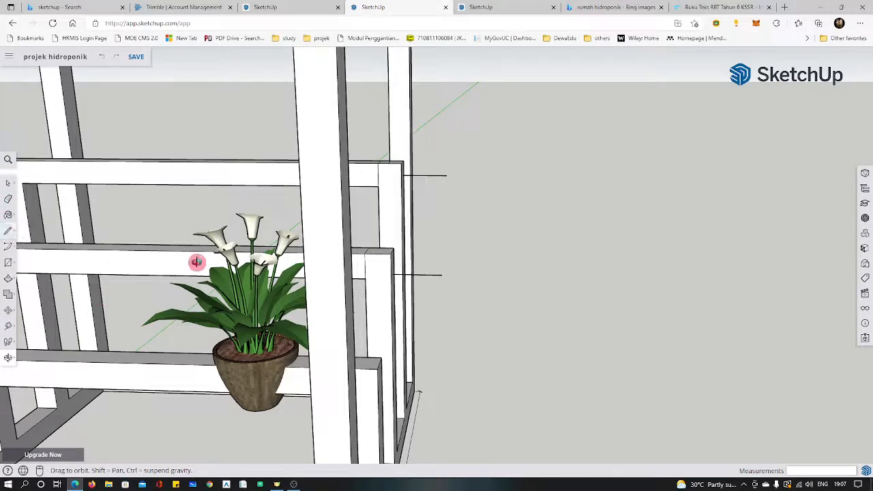
click(9, 231)
click(425, 176)
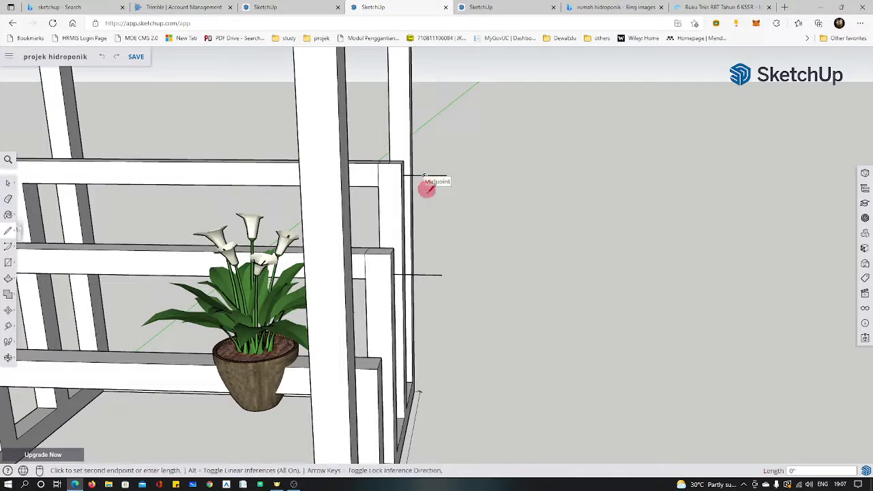
click(419, 274)
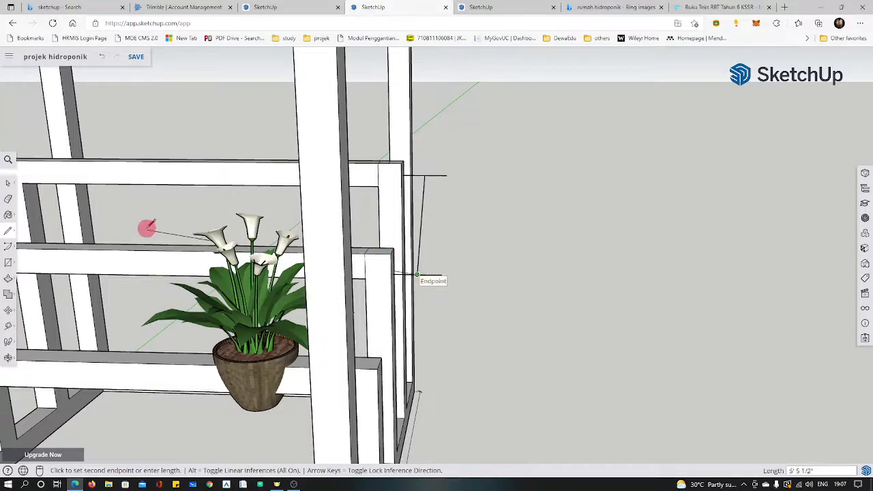
click(7, 183)
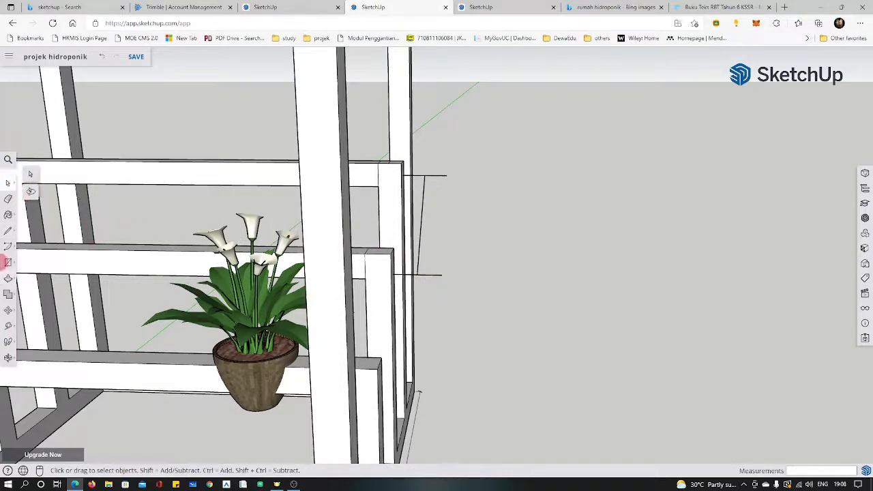
- Erase the outer ends of both short lines beyond the diagonal line, and save the model
click(7, 199)
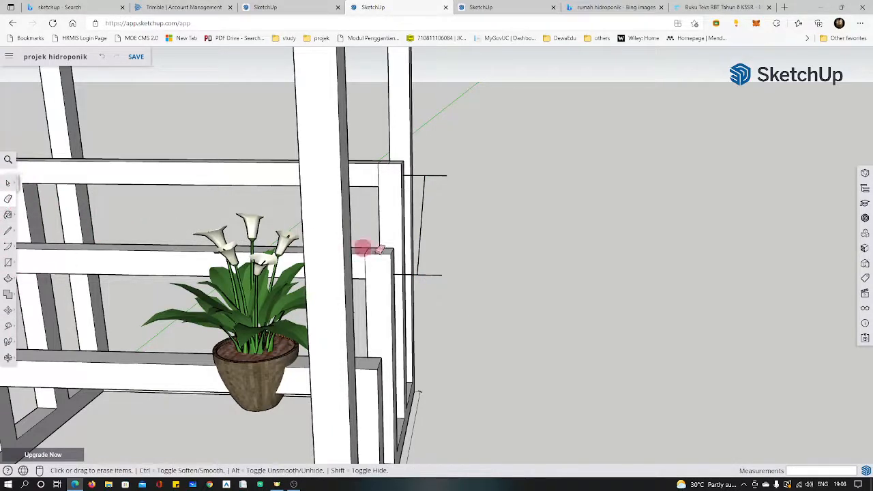
click(441, 274)
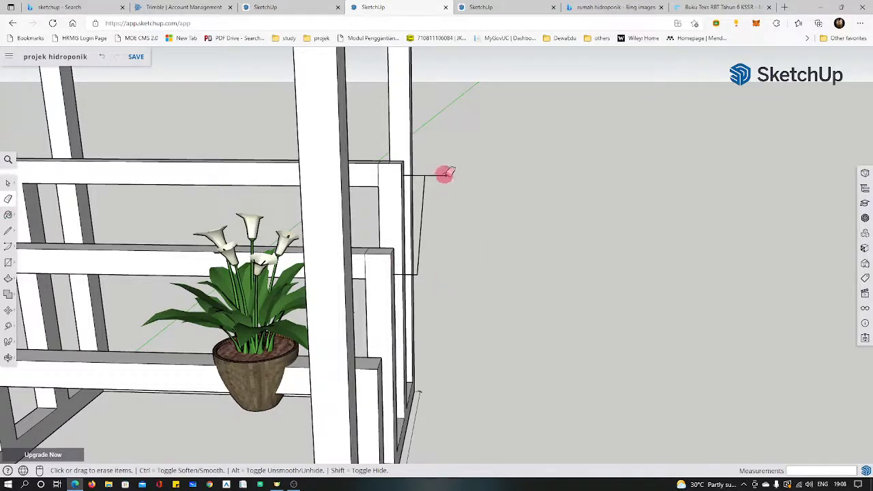
click(8, 357)
click(28, 326)
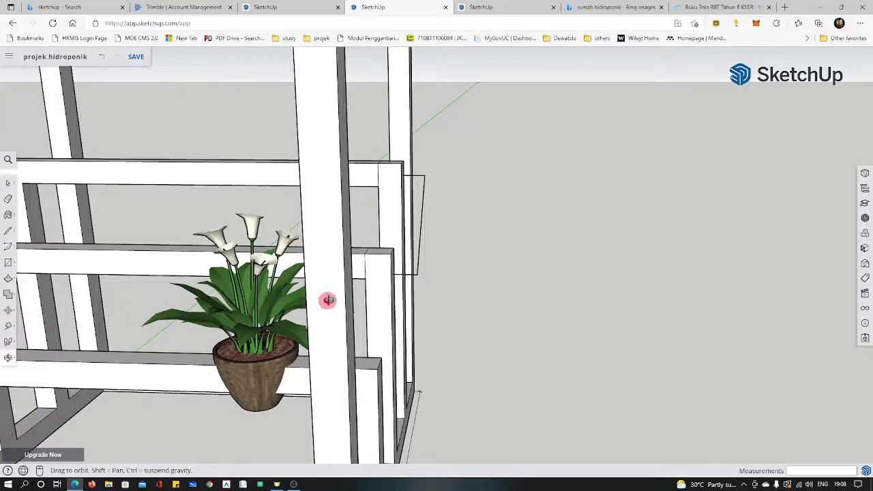
drag(327, 298, 351, 389)
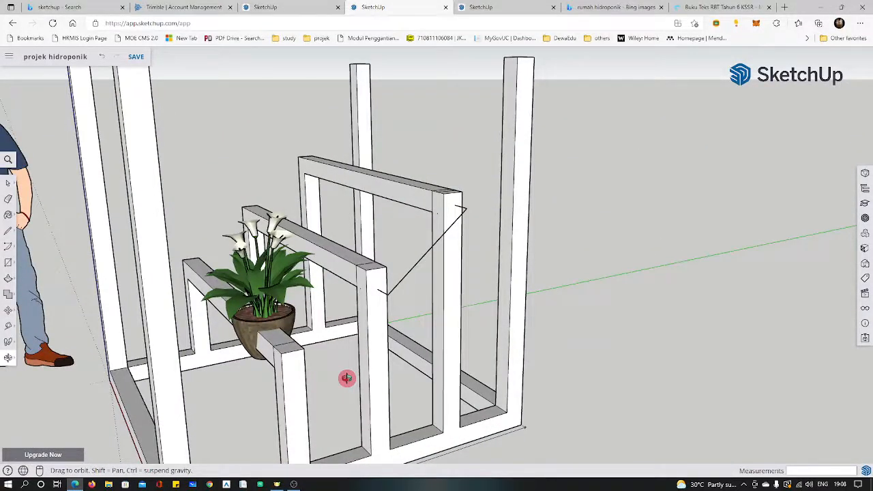
key(ctrl+s)
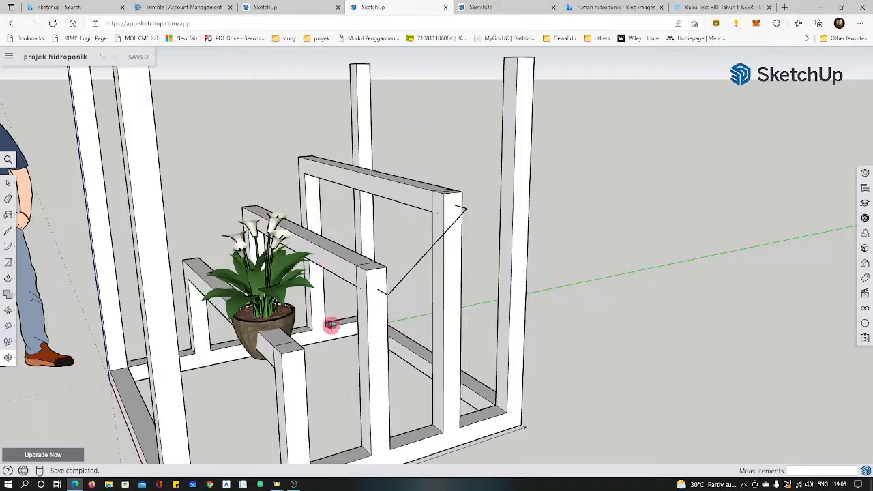
middle_drag(354, 271, 368, 296)
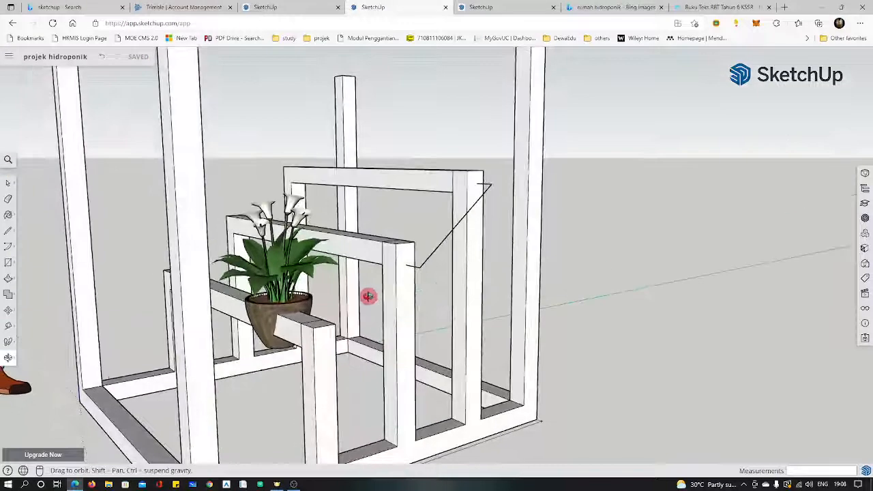
middle_drag(292, 344, 385, 283)
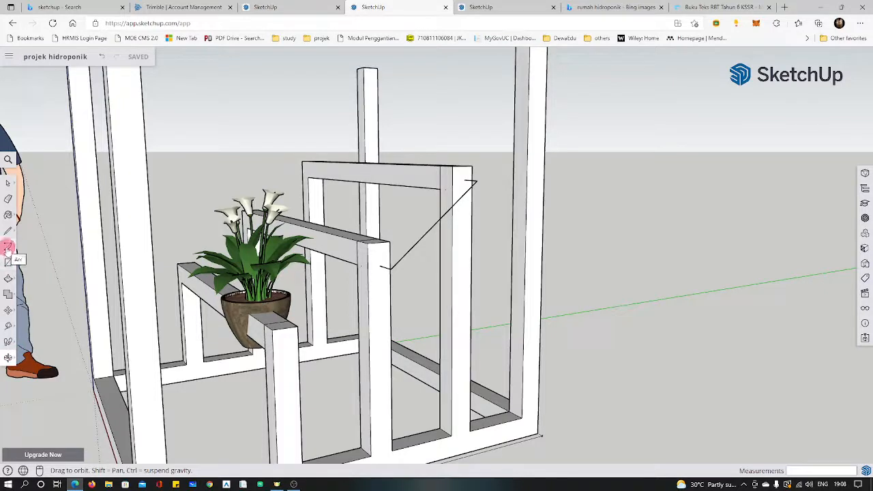
- Draw a full-circle arc of about 1" radius on the middle crossbar post's outer face, centred on the short line's endpoint at the post
click(7, 247)
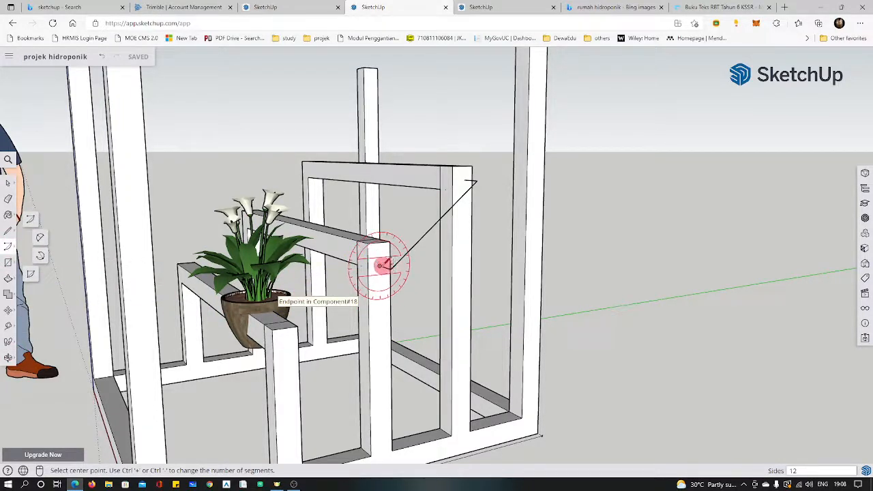
click(9, 358)
click(41, 375)
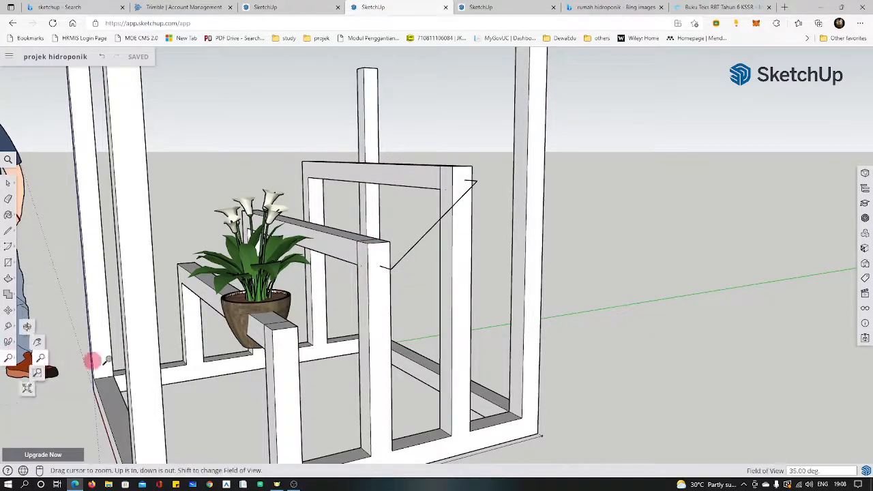
drag(351, 288, 455, 162)
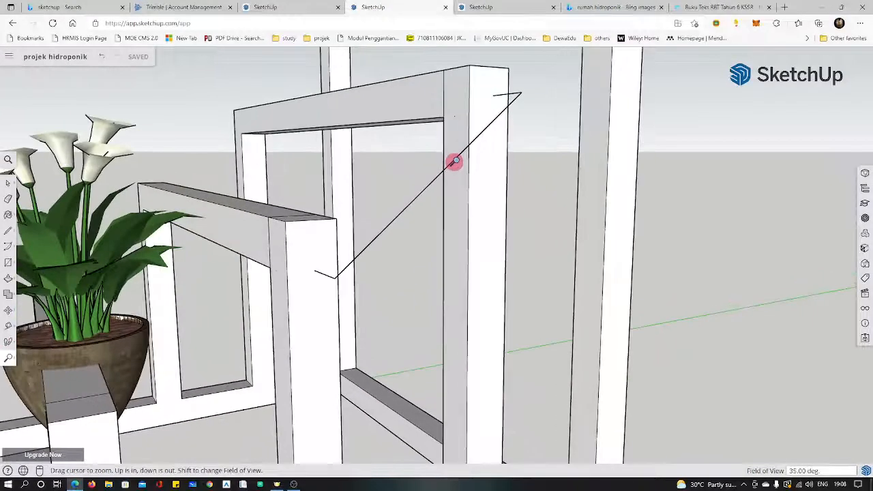
click(10, 248)
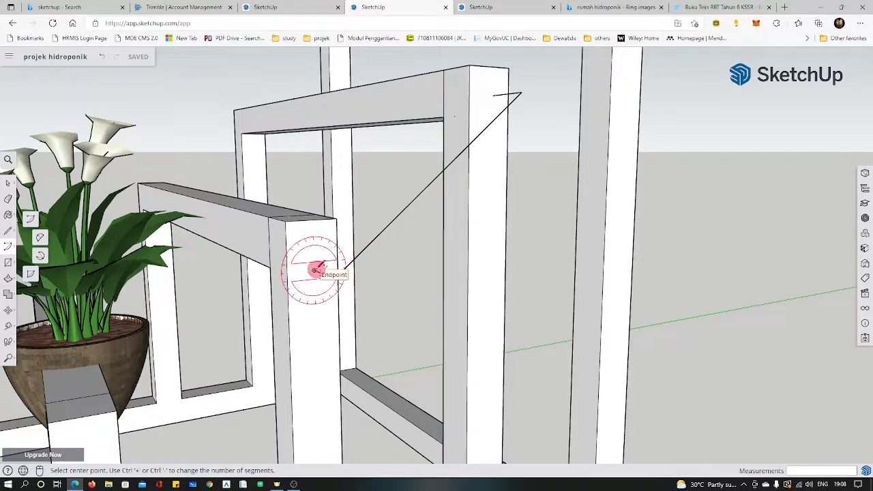
click(315, 270)
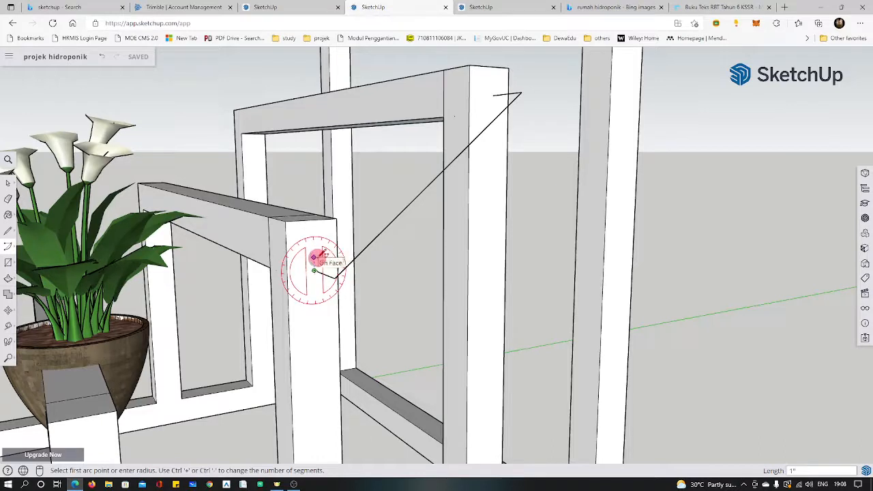
click(313, 257)
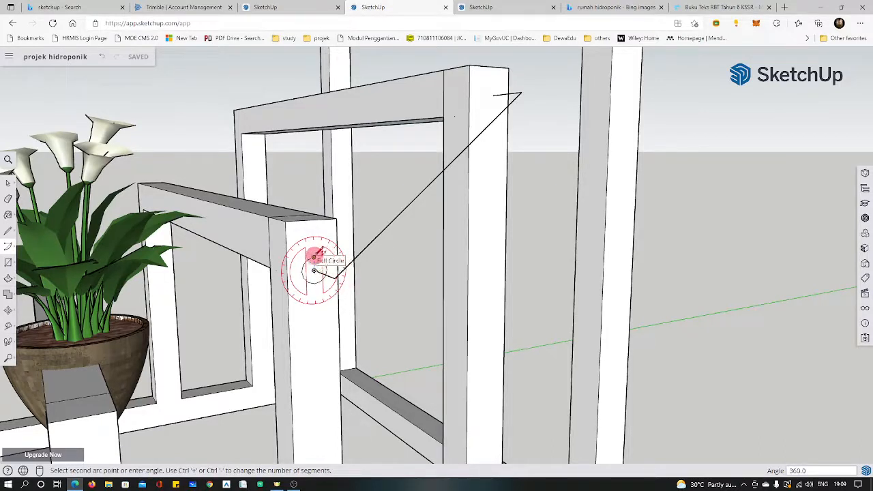
click(315, 256)
click(313, 257)
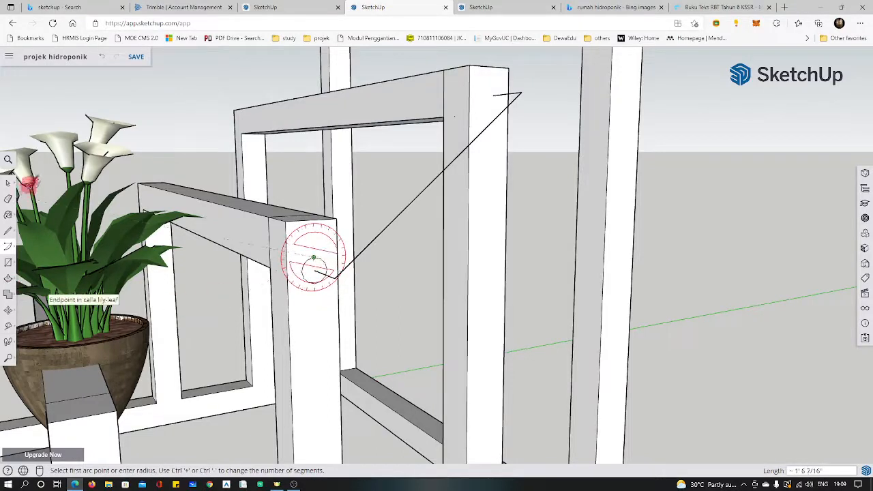
click(9, 183)
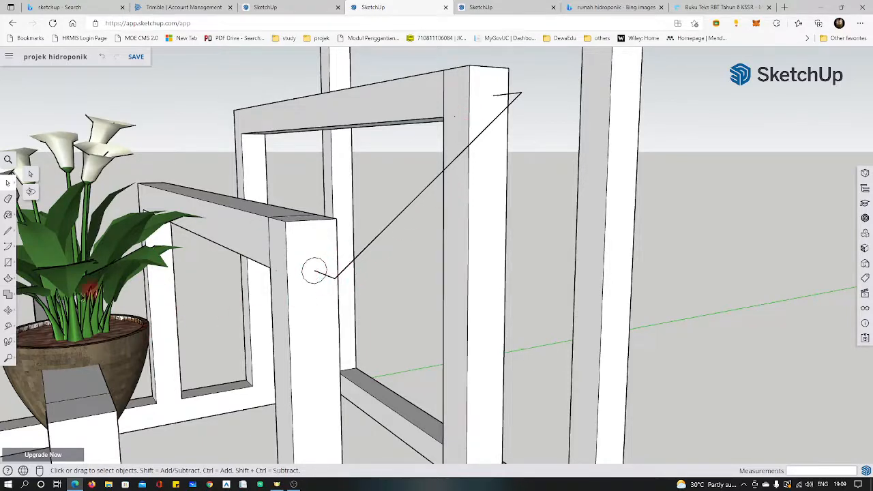
click(8, 280)
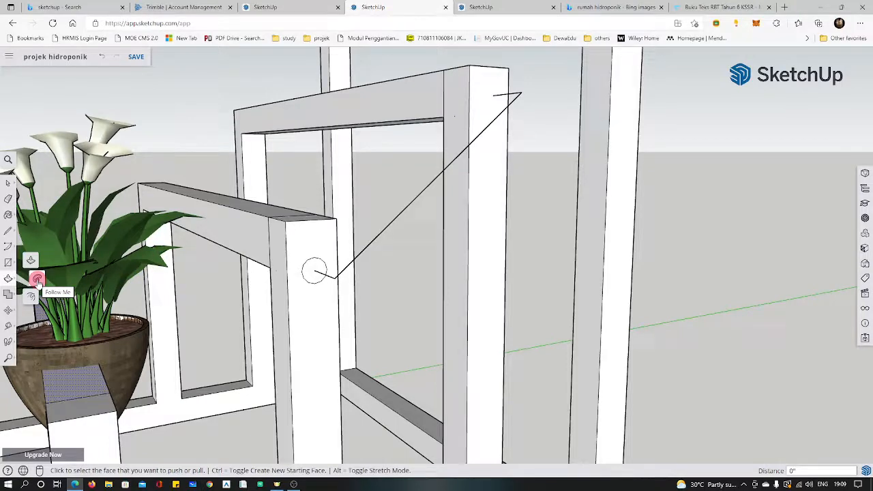
click(36, 280)
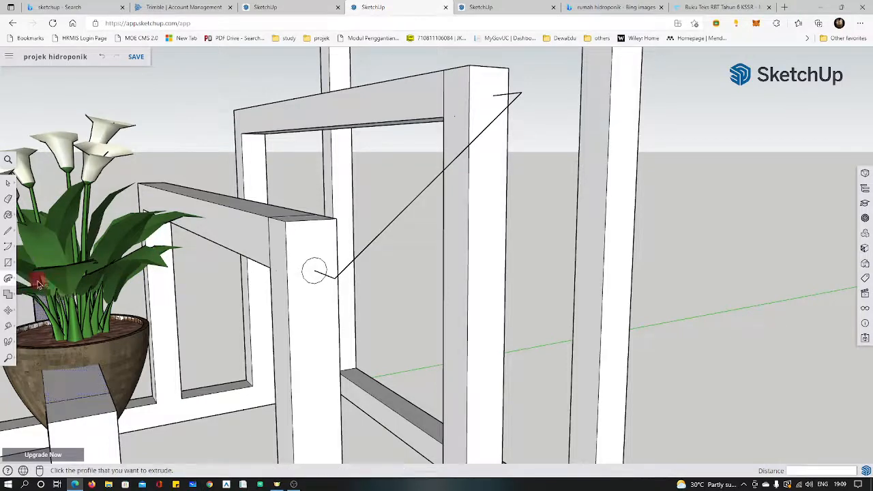
click(313, 275)
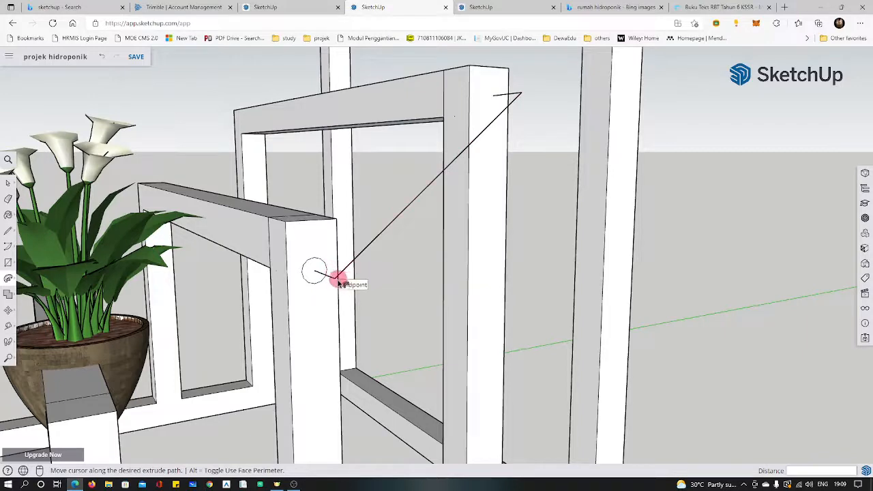
drag(338, 285, 424, 192)
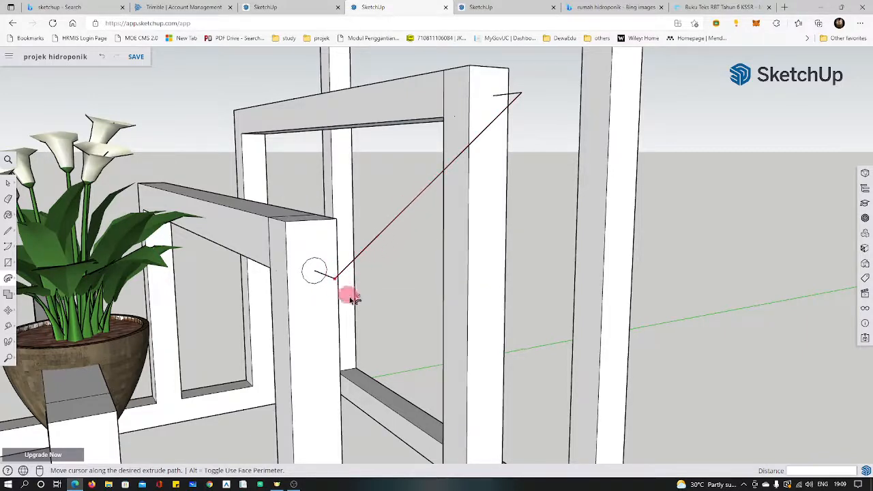
key(Escape)
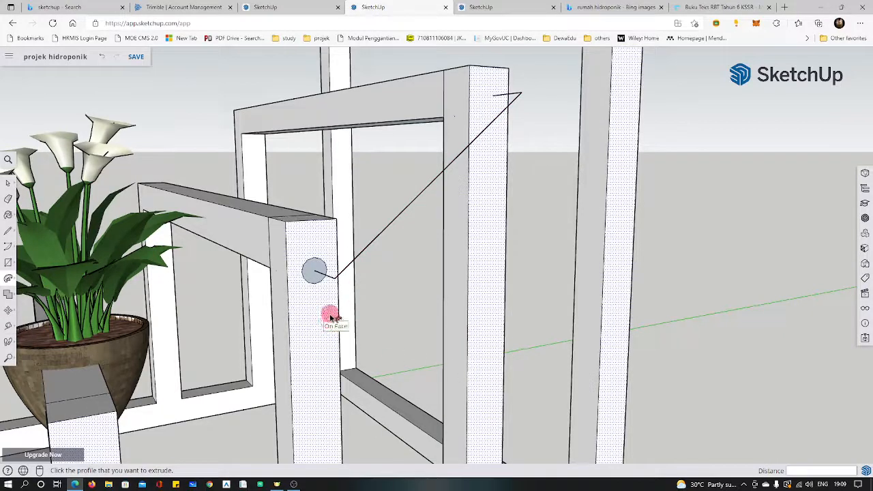
- Extrude the circle with Follow Me along the short lines and the diagonal, forming a pipe between the middle and highest posts
click(9, 362)
click(32, 323)
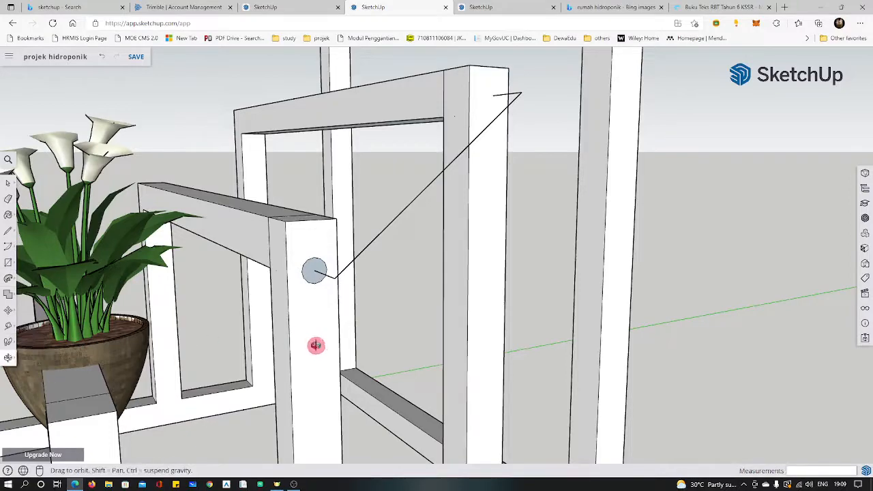
drag(314, 345, 503, 328)
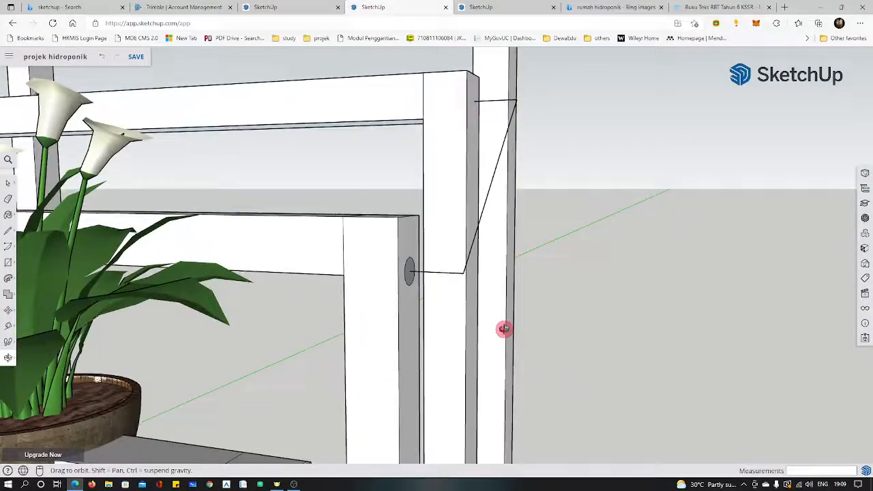
click(8, 279)
click(37, 276)
click(407, 266)
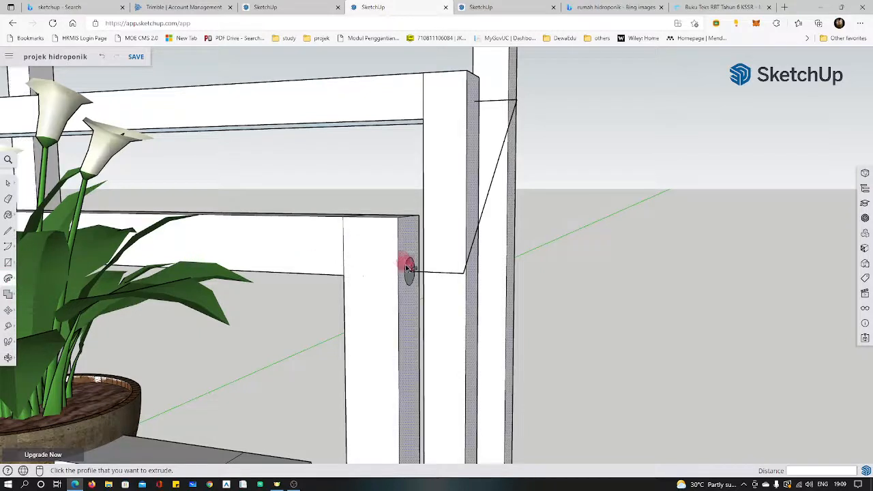
mouse_move(412, 278)
mouse_down()
mouse_move(464, 277)
mouse_move(497, 199)
mouse_move(515, 121)
mouse_move(498, 101)
mouse_move(471, 107)
mouse_up()
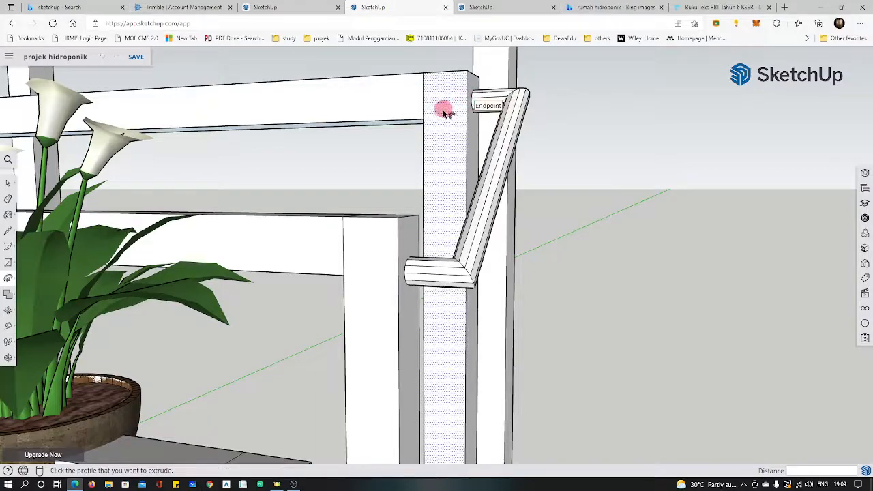
click(6, 184)
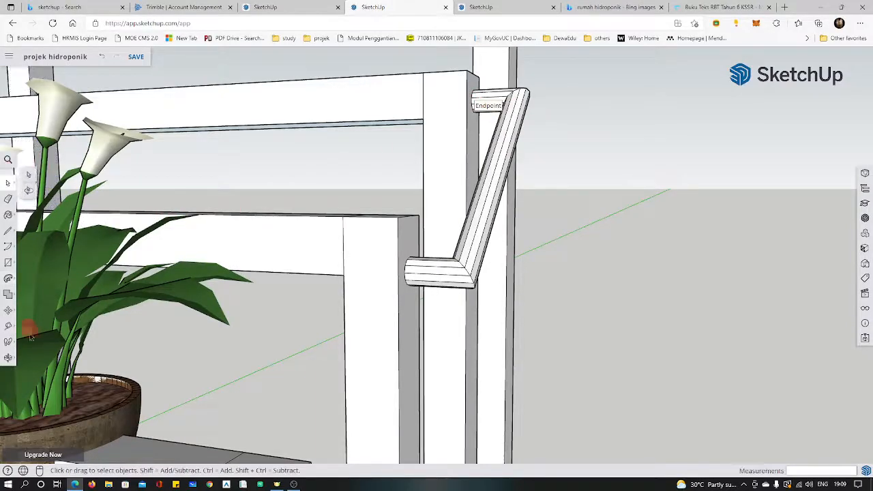
- Examine the new pipe between the middle and highest crossbar posts from above, up close and at a distance
click(8, 361)
drag(503, 261, 520, 237)
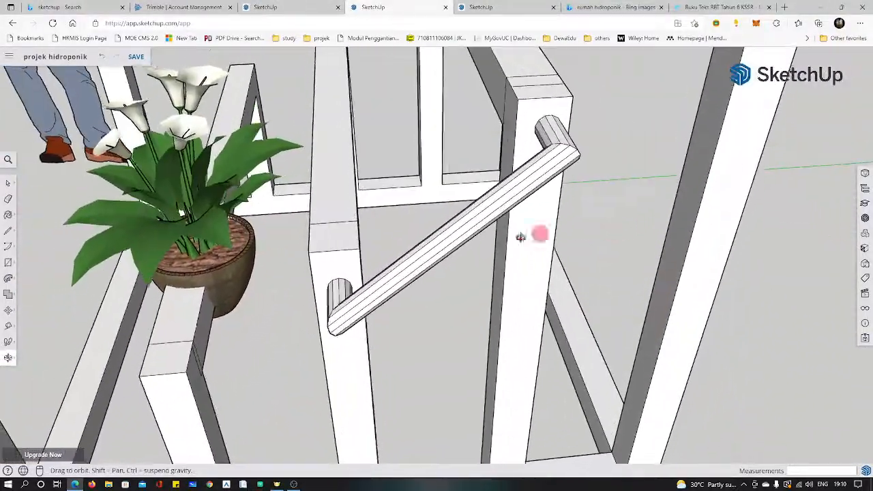
click(8, 358)
click(50, 360)
drag(400, 332, 131, 420)
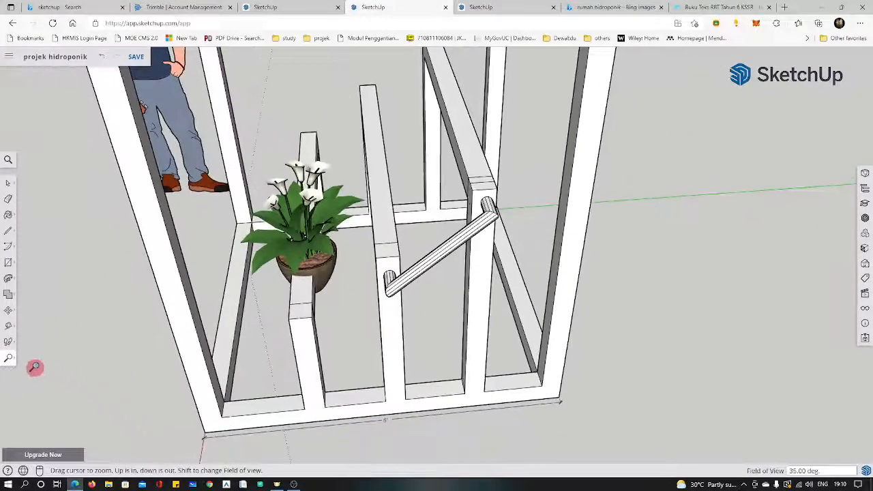
click(9, 360)
click(28, 324)
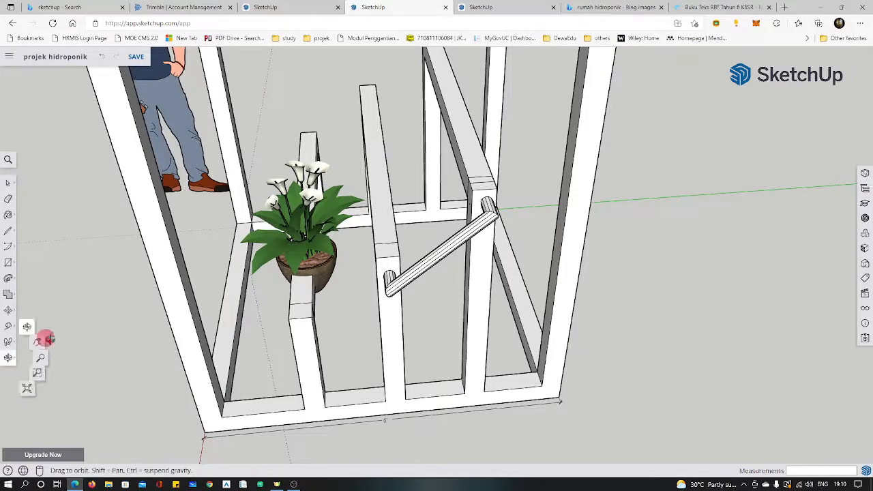
drag(82, 338, 390, 283)
- Compare the rack with the solar hidroponik example project and view the whole projek hidroponik frame from its front corner
click(526, 10)
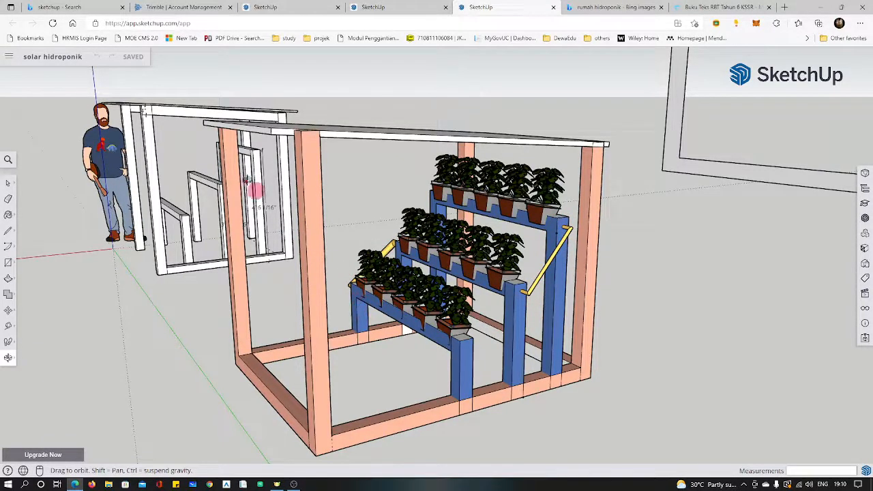
click(279, 8)
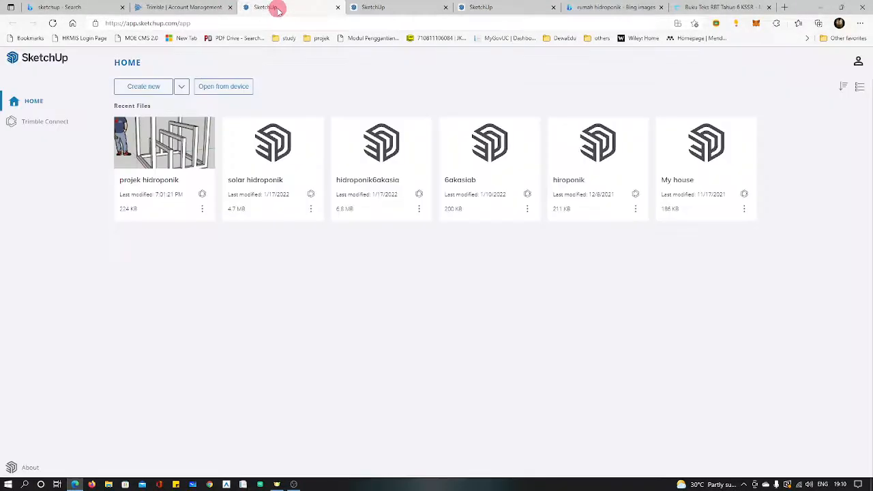
click(372, 8)
drag(414, 297, 295, 228)
drag(363, 235, 513, 199)
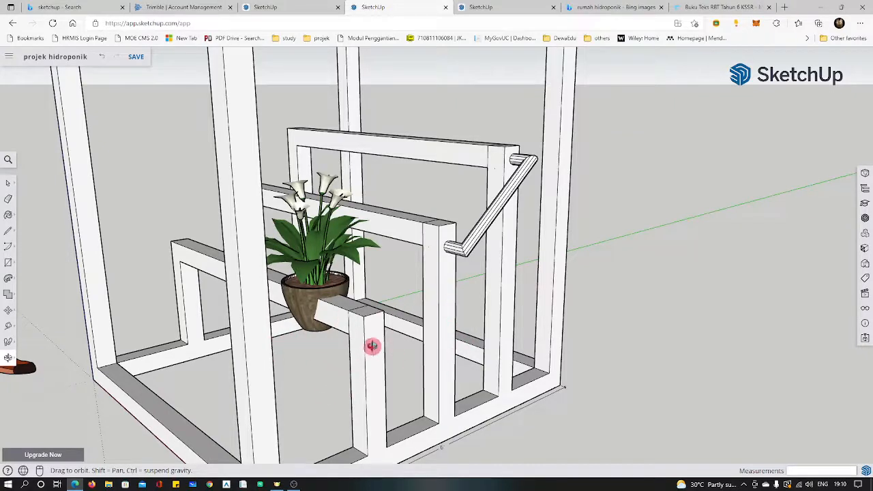
scroll(383, 325, down, 1)
scroll(383, 324, up, 1)
click(10, 362)
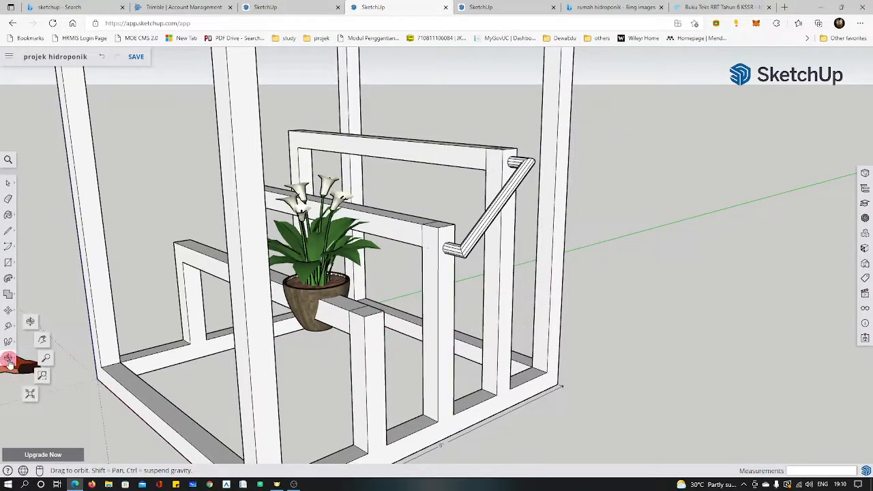
click(46, 360)
drag(289, 267, 230, 341)
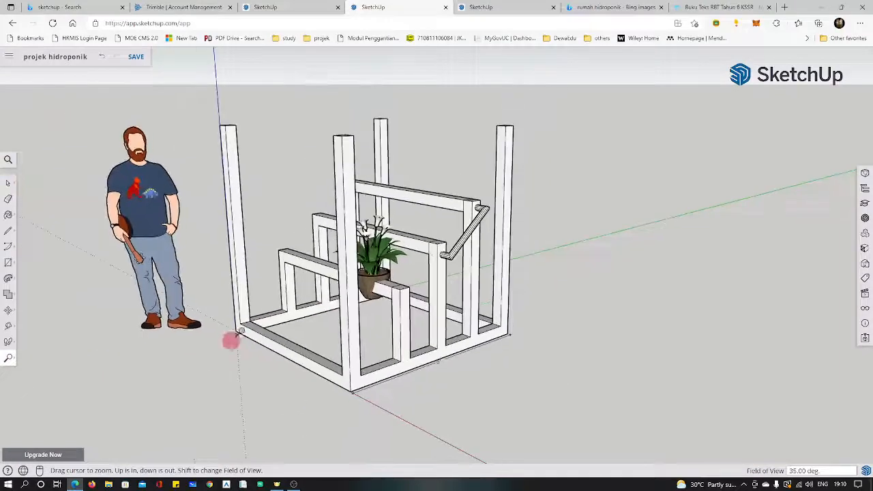
drag(443, 176, 513, 168)
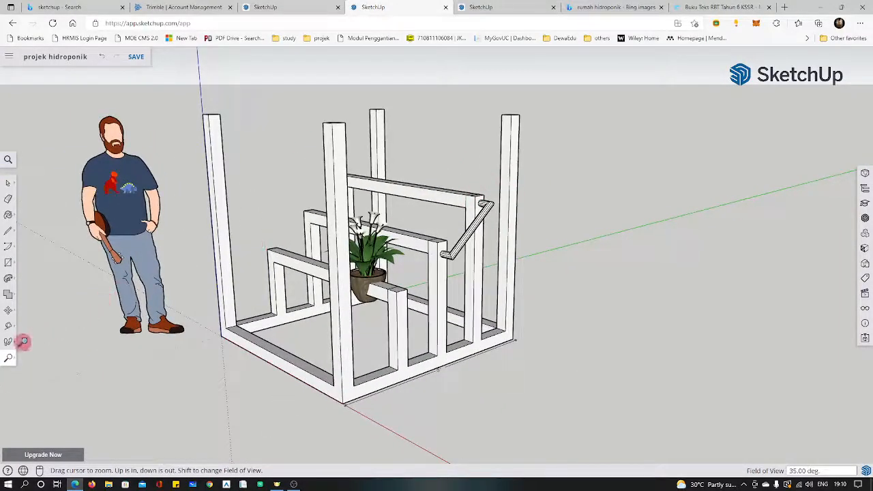
- Search the 3D Warehouse for "solar panel"
click(865, 218)
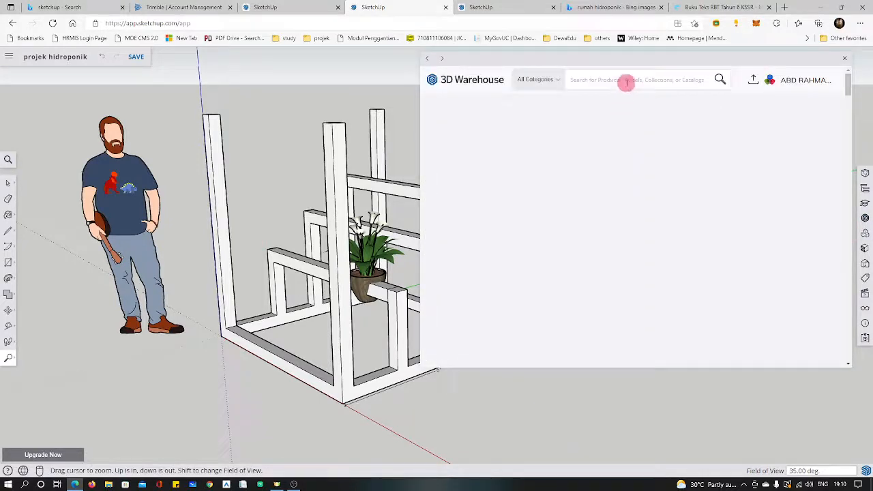
click(626, 80)
text(s)
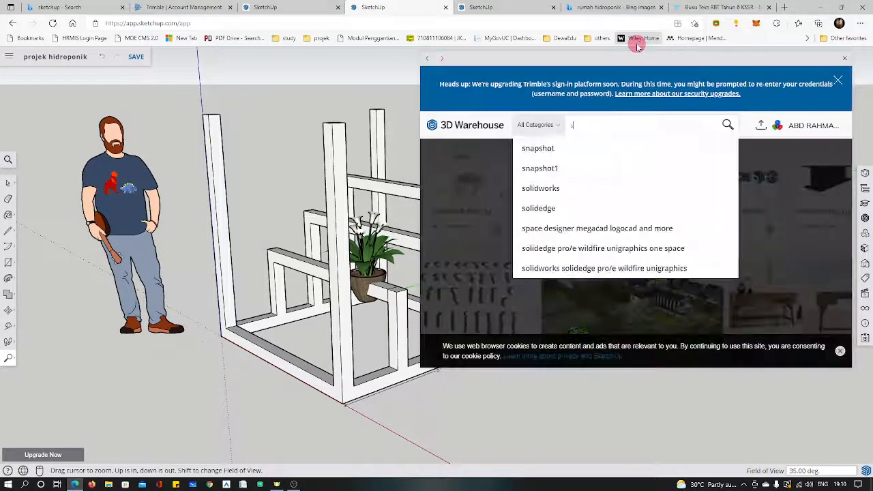
text(olar)
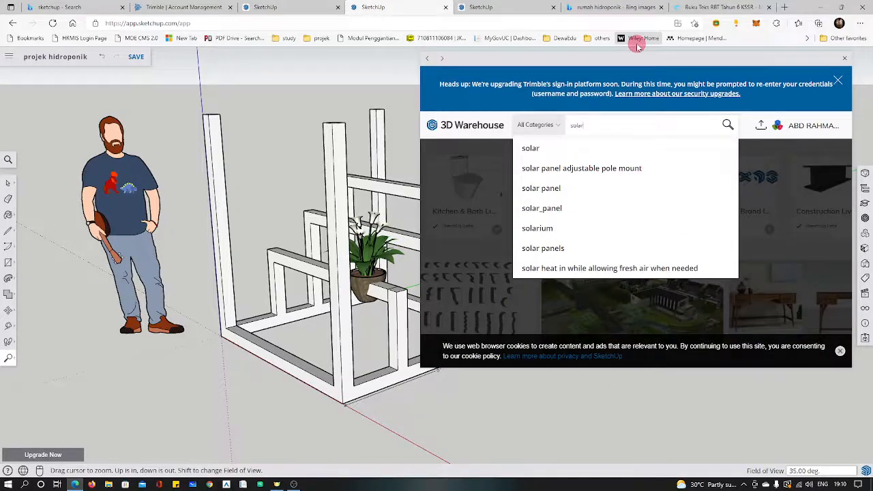
click(559, 190)
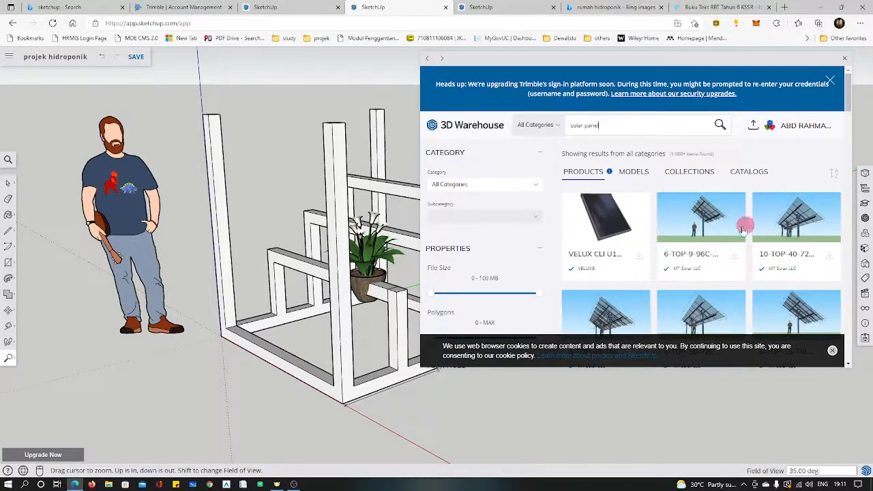
- Insert the flat black VELUX CLI U1... panel from the solar panel results and place it on the ground beside the rack
scroll(791, 263, down, 5)
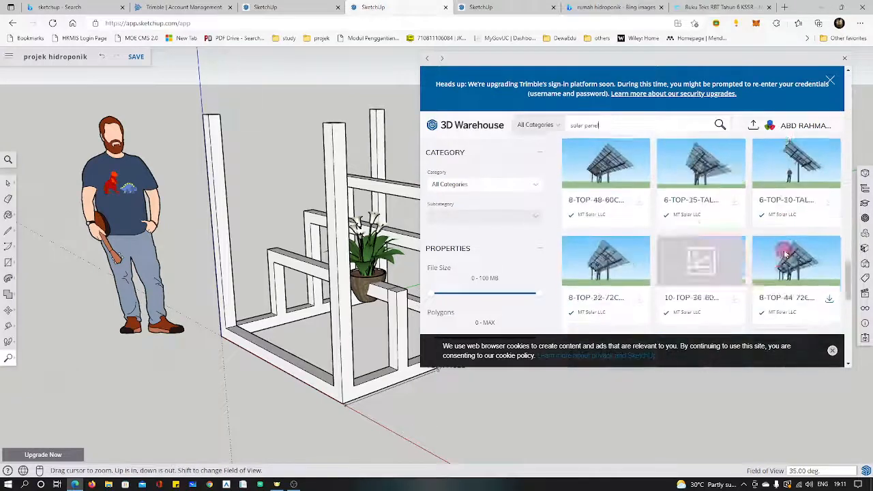
scroll(781, 246, up, 5)
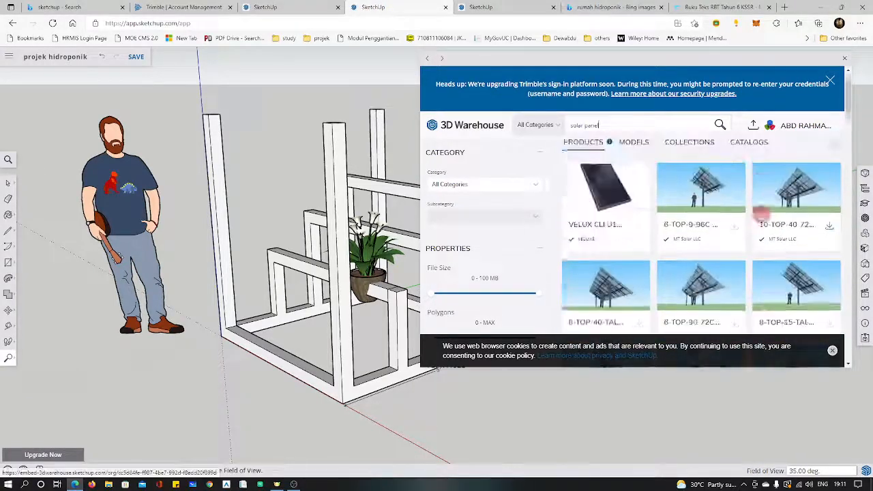
scroll(761, 215, up, 1)
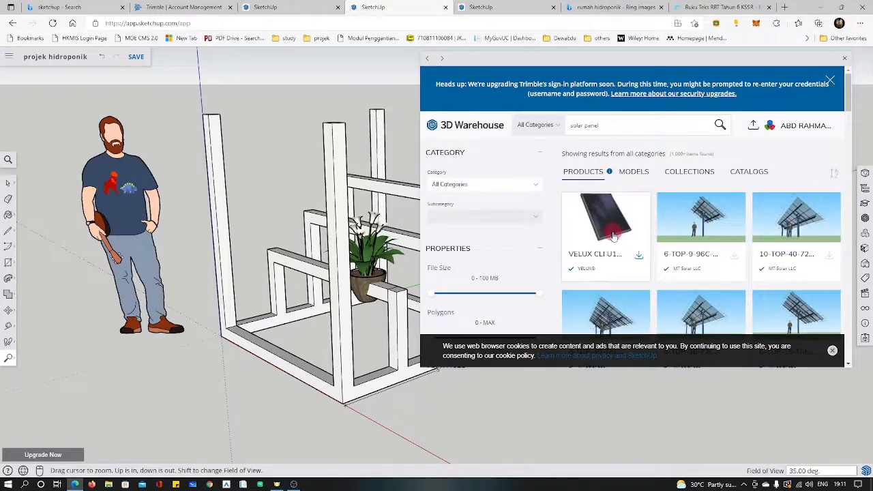
click(640, 262)
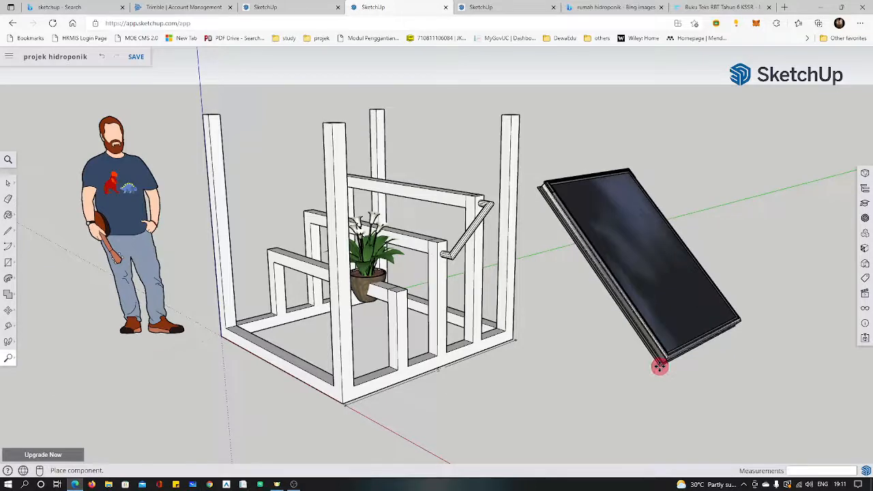
click(659, 367)
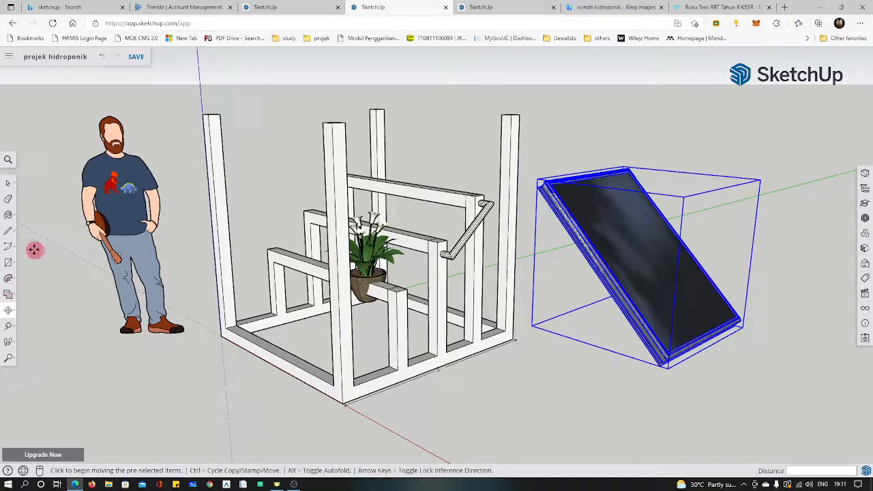
- Shrink the solar panel with Scale, first in the red and blue directions and again uniformly, and deselect it
click(10, 311)
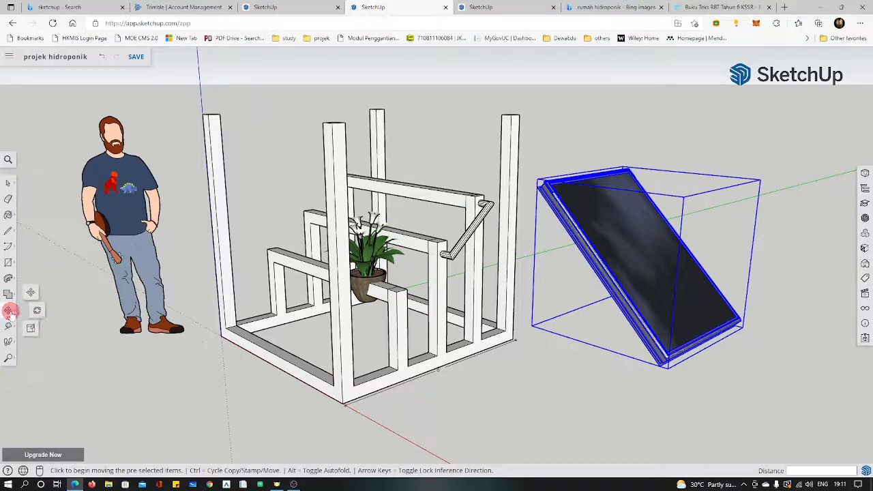
click(42, 333)
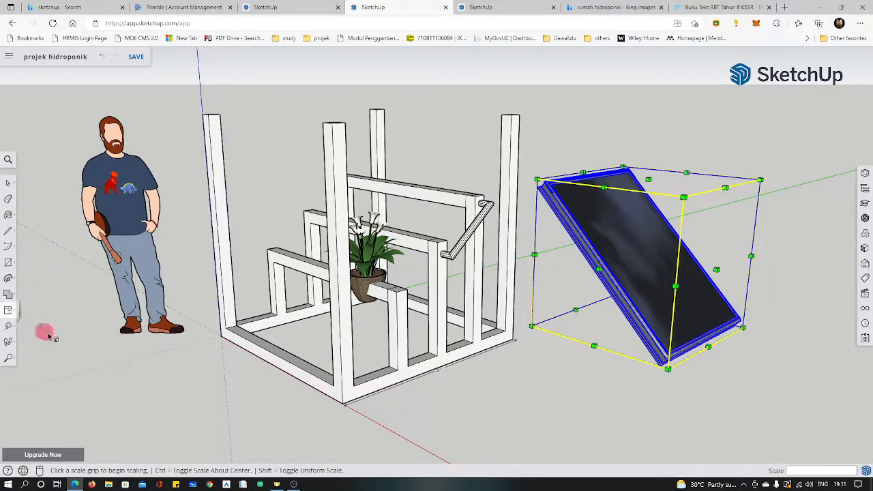
click(725, 189)
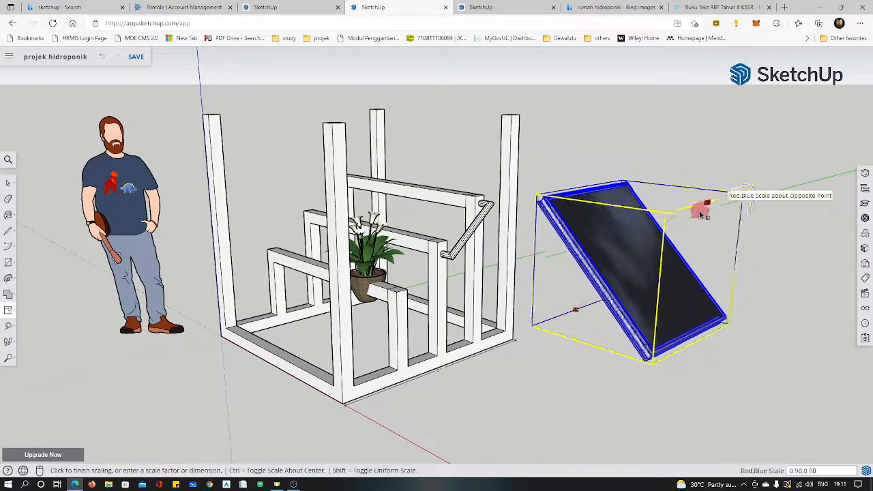
click(696, 238)
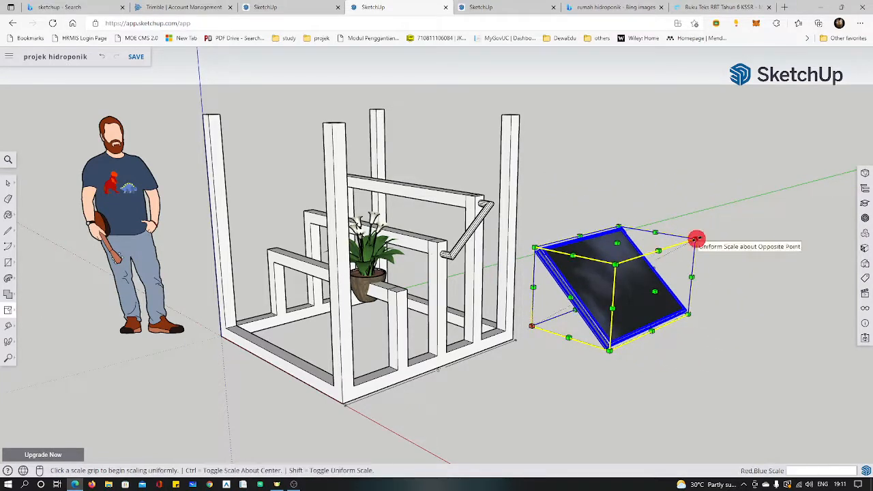
drag(696, 238, 638, 280)
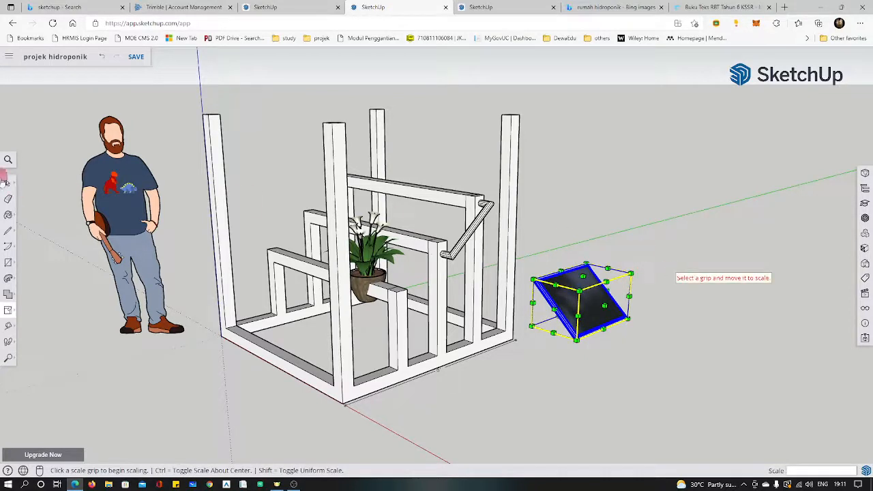
click(7, 184)
click(671, 333)
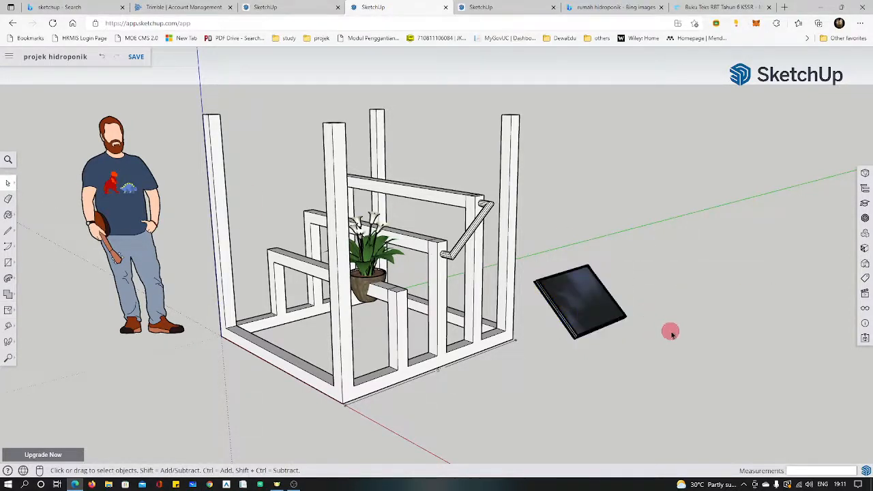
- Narrow the solar panel along the green axis with a scale factor of about 0.42
click(8, 362)
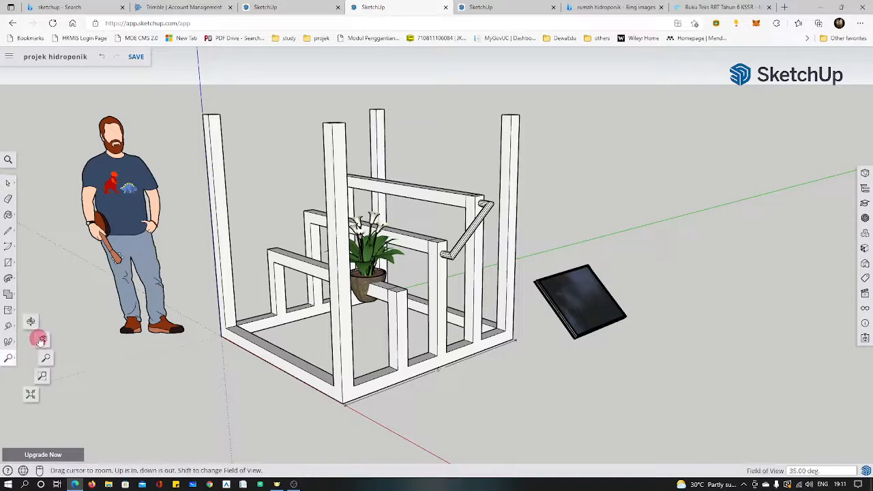
click(27, 324)
drag(535, 323, 605, 364)
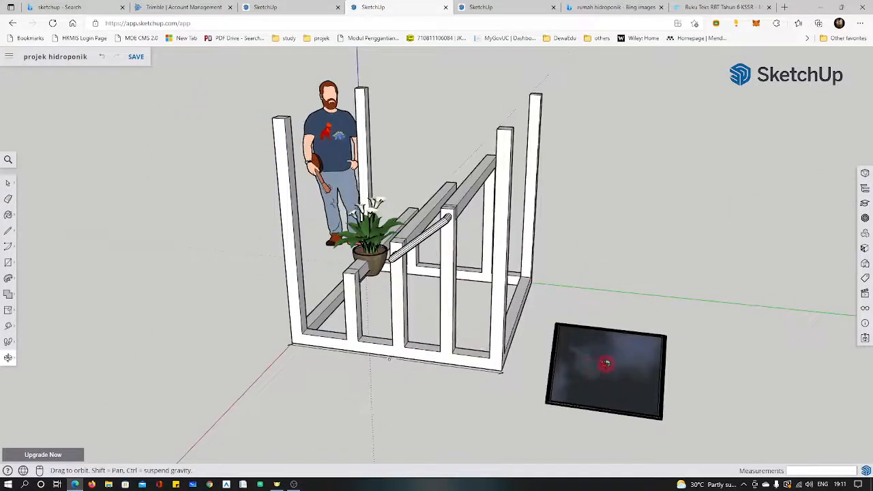
click(9, 314)
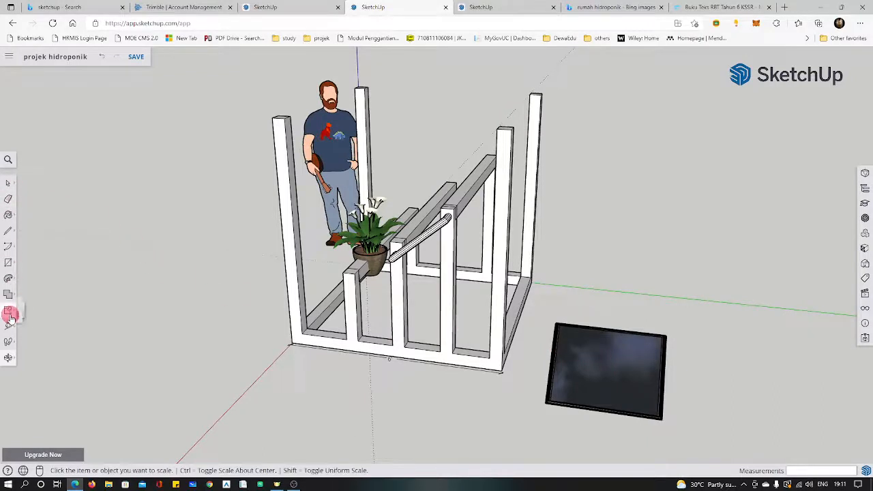
click(603, 369)
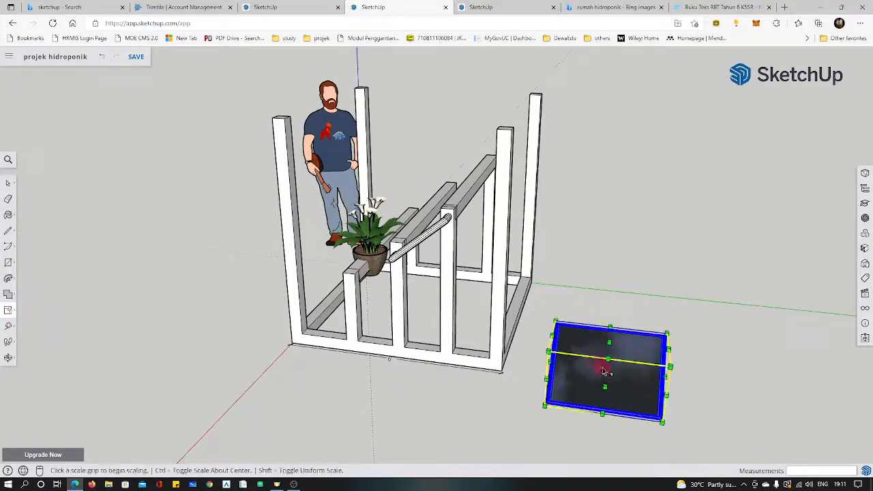
click(661, 372)
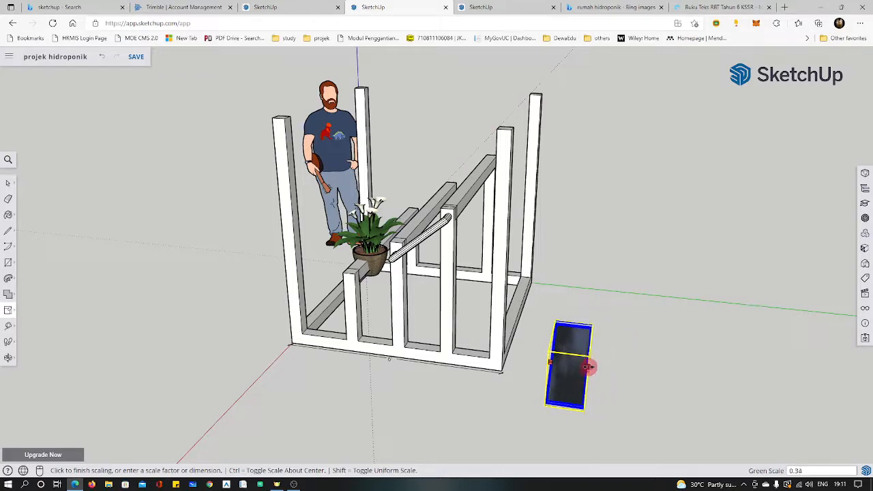
click(596, 366)
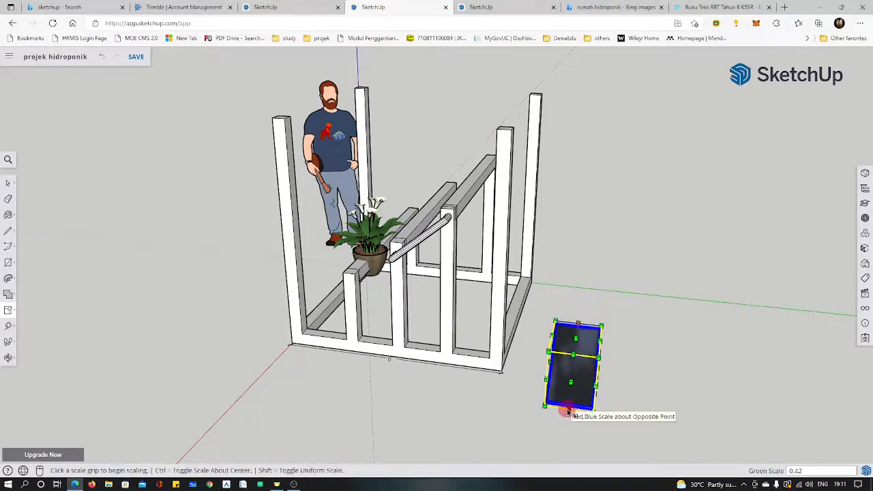
- Scale the solar panel in the red and blue directions by about 1.00 and 0.77, and deselect it
click(568, 411)
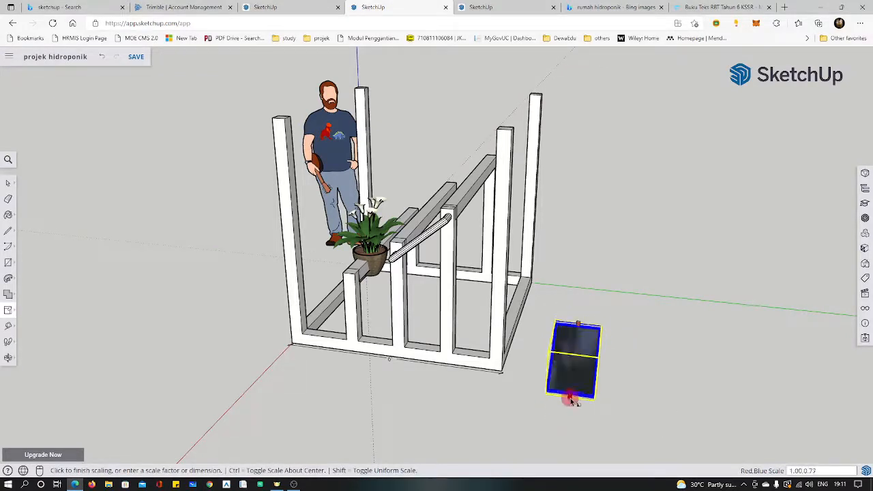
click(571, 401)
click(8, 184)
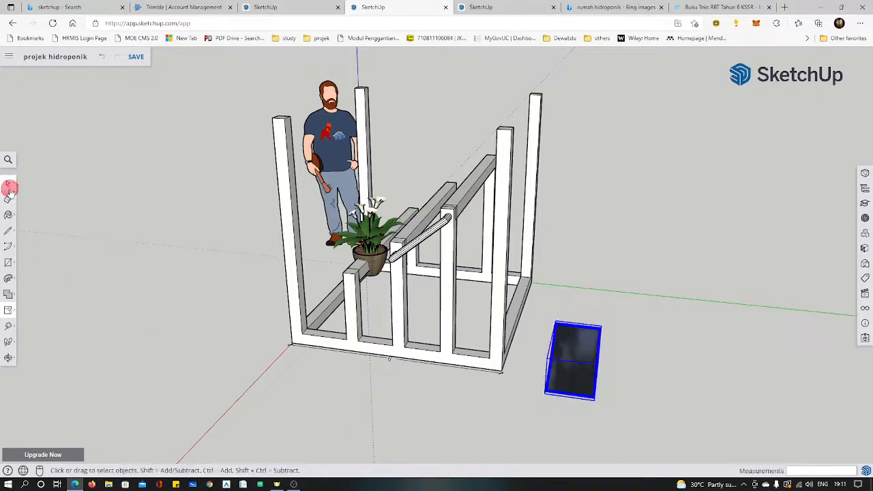
click(80, 262)
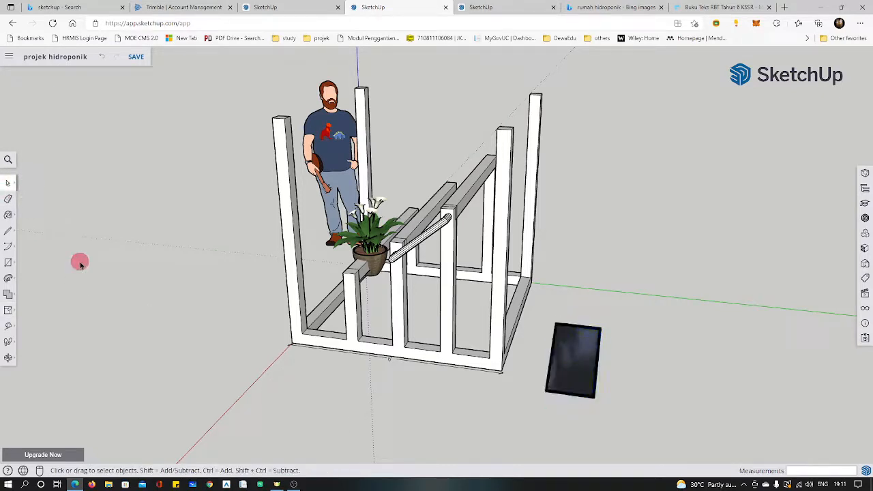
- Examine the flat roof of the solar hidroponik example from above and below, and compare it with the open-topped projek hidroponik rack
click(577, 356)
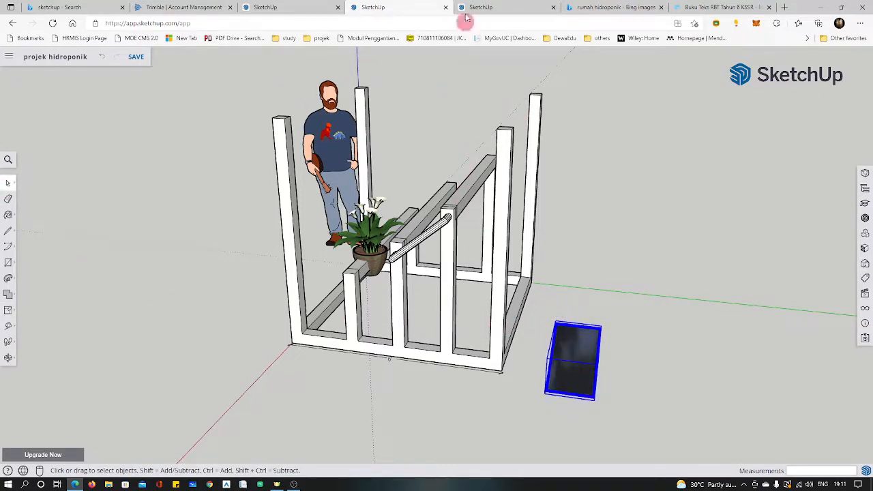
click(511, 8)
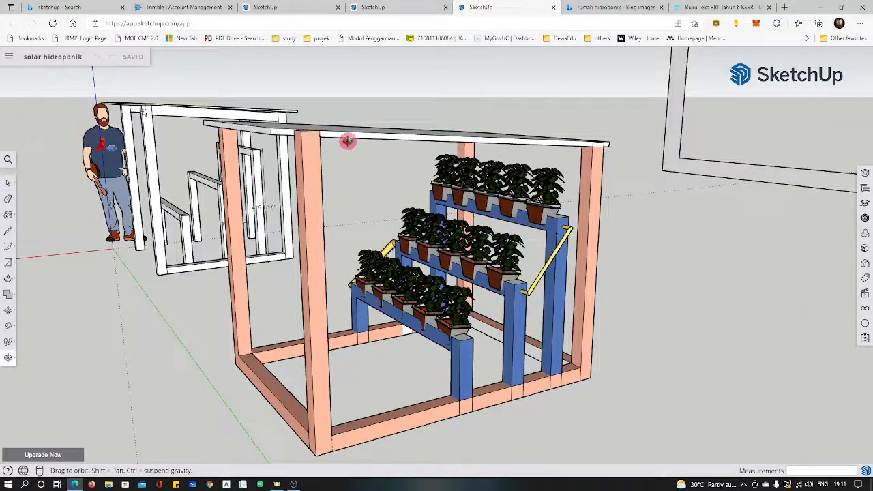
drag(305, 255, 107, 238)
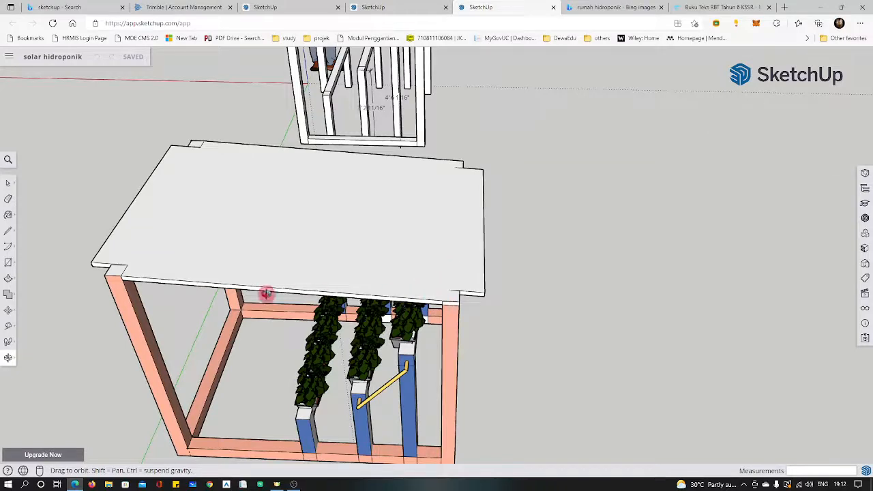
drag(182, 316, 470, 128)
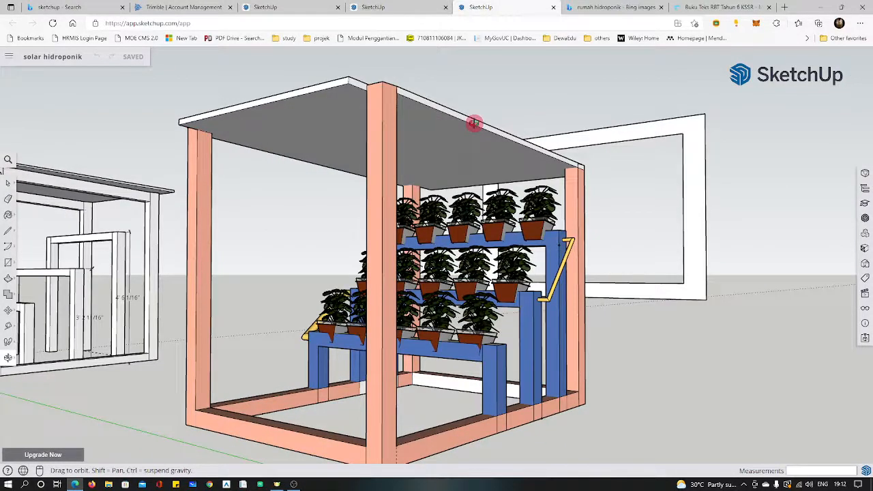
click(372, 7)
click(396, 393)
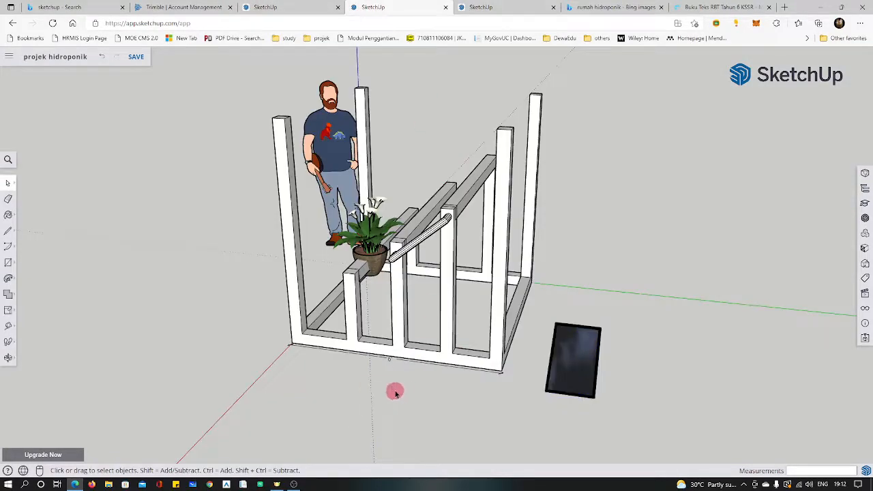
click(8, 358)
drag(171, 370, 476, 355)
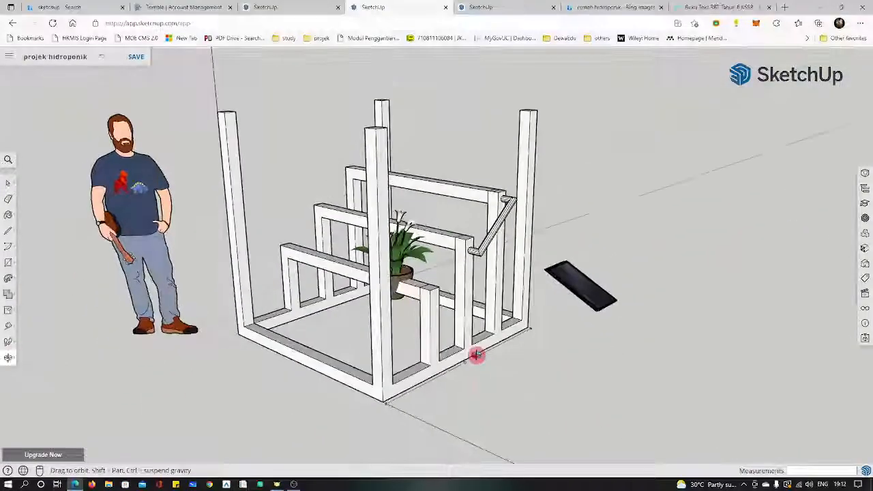